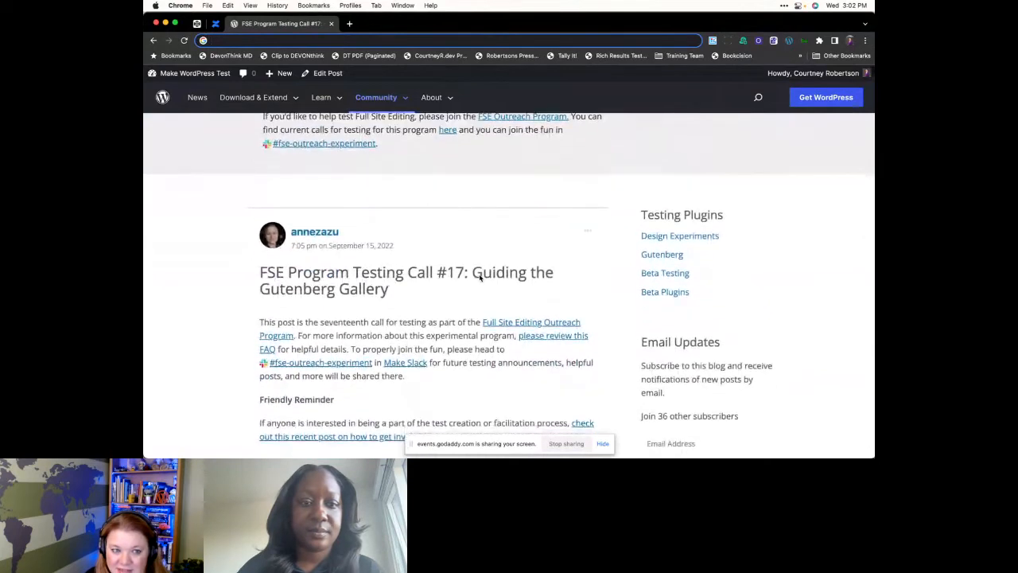
# - Read the introduction and Overview section of the FSE Program Testing Call #17 post
pyautogui.scroll(-1, 479, 278)
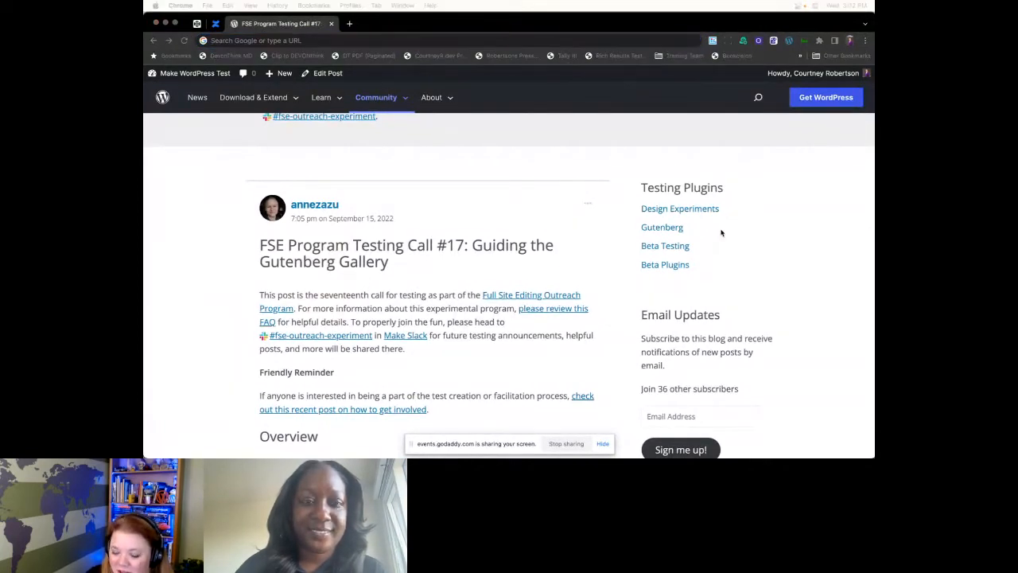
pyautogui.scroll(-1, 435, 344)
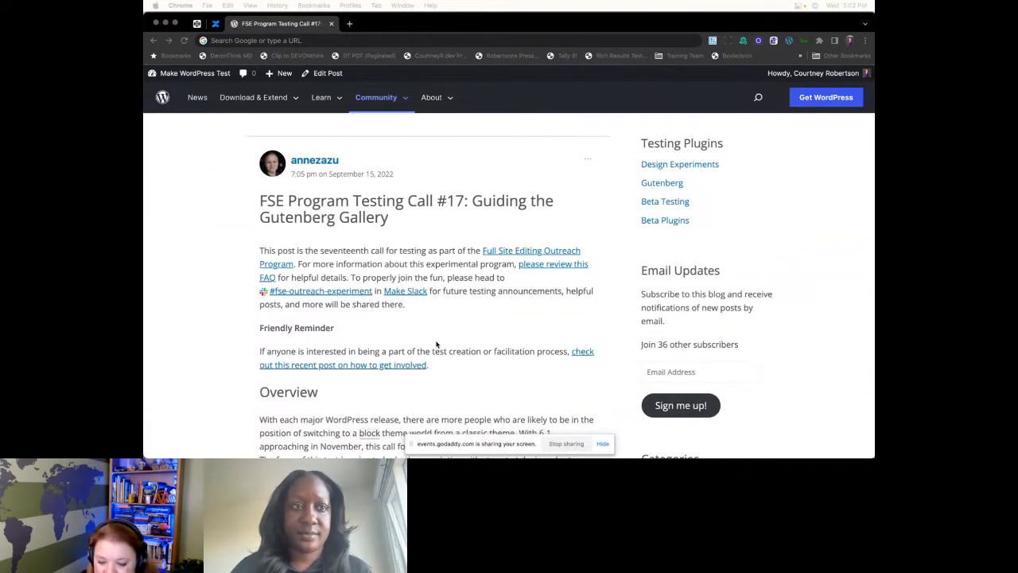
pyautogui.scroll(-2, 436, 344)
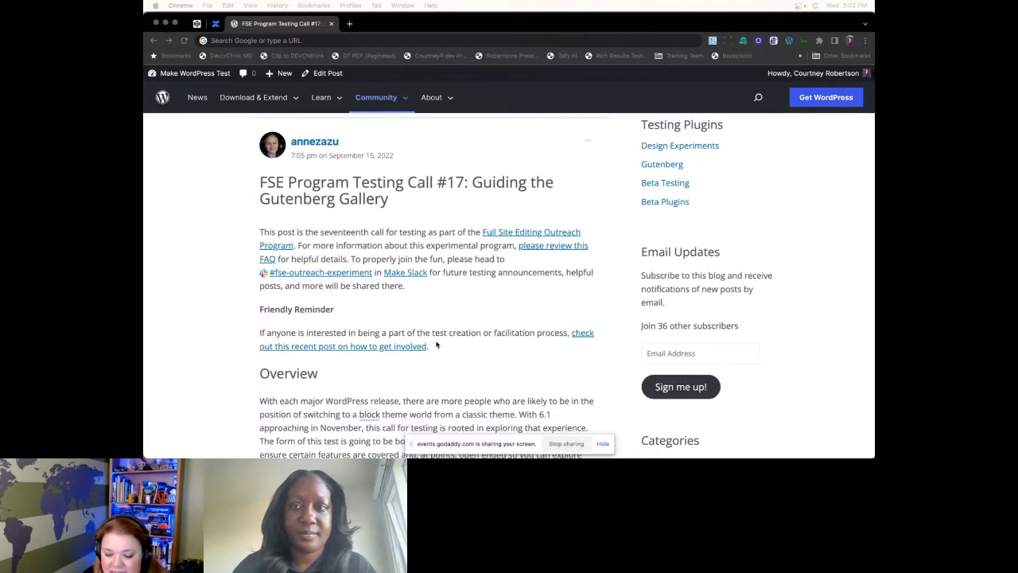
pyautogui.scroll(-1, 436, 344)
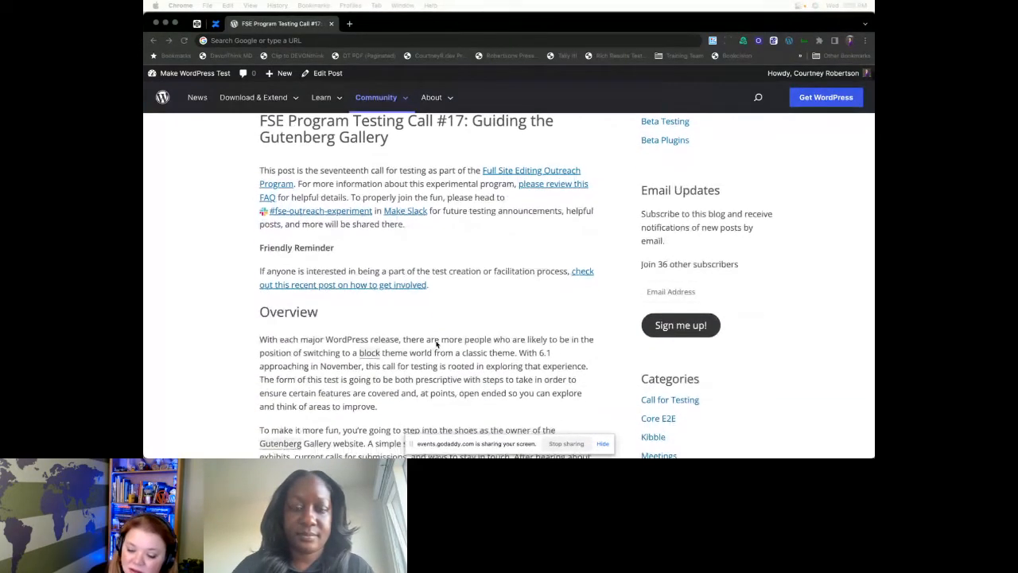
pyautogui.scroll(4, 435, 344)
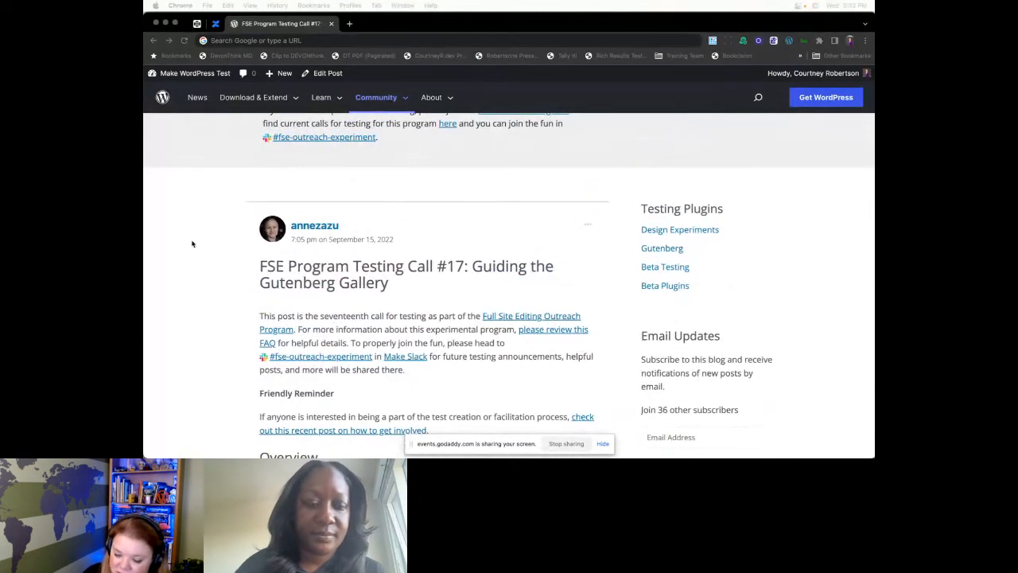
pyautogui.scroll(-3, 258, 270)
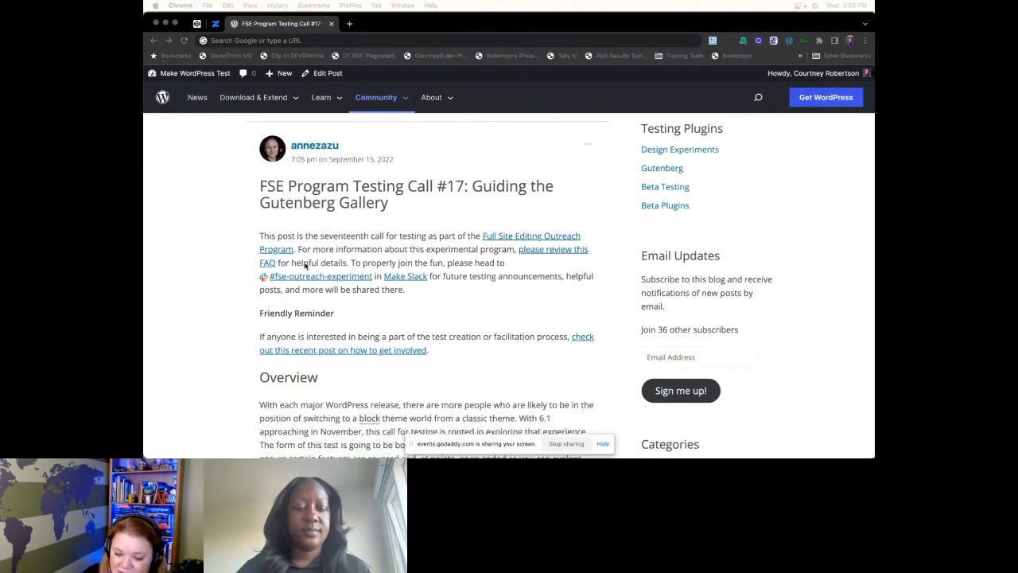
pyautogui.scroll(-1, 305, 265)
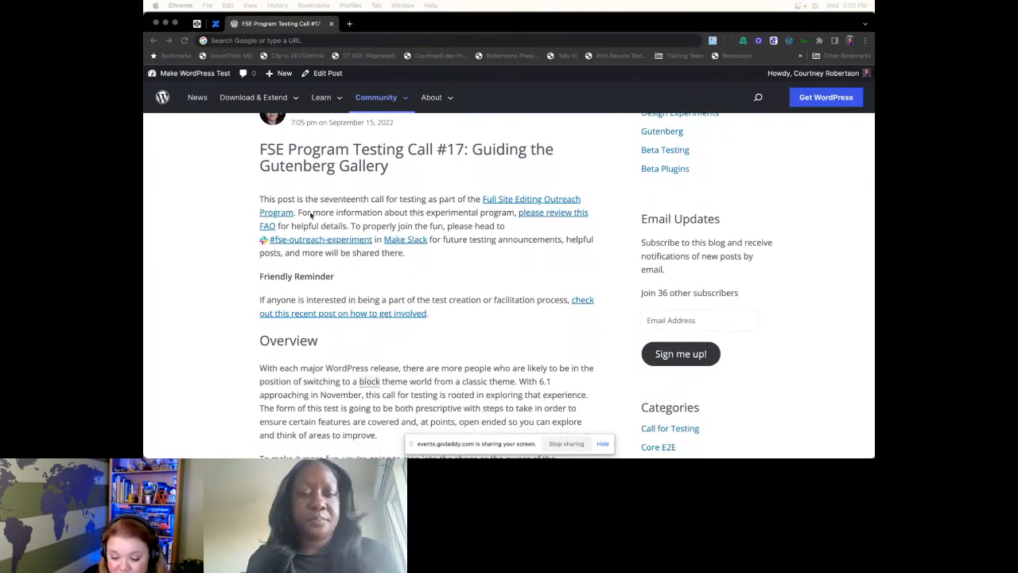
pyautogui.scroll(-2, 388, 266)
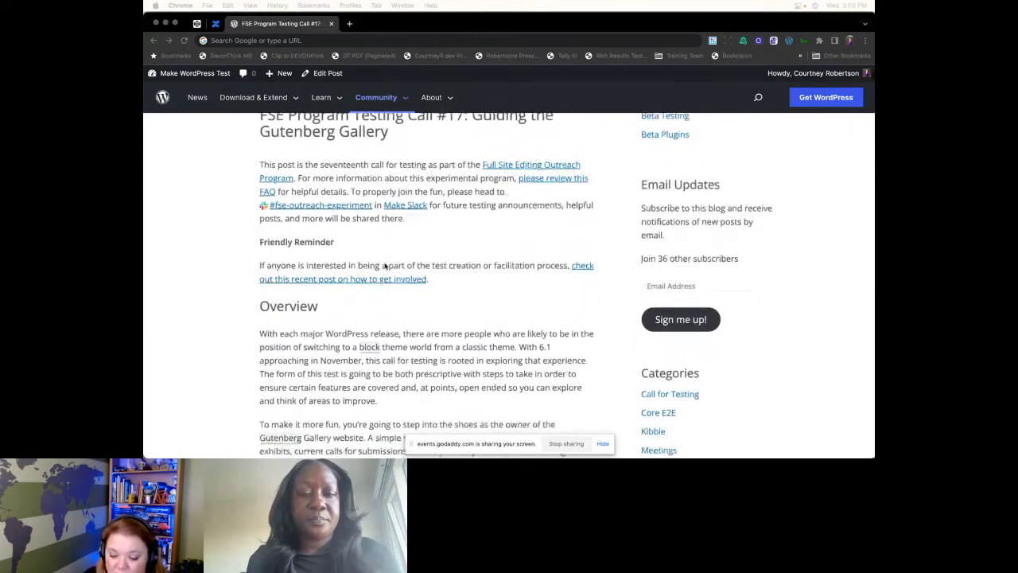
pyautogui.scroll(-4, 384, 265)
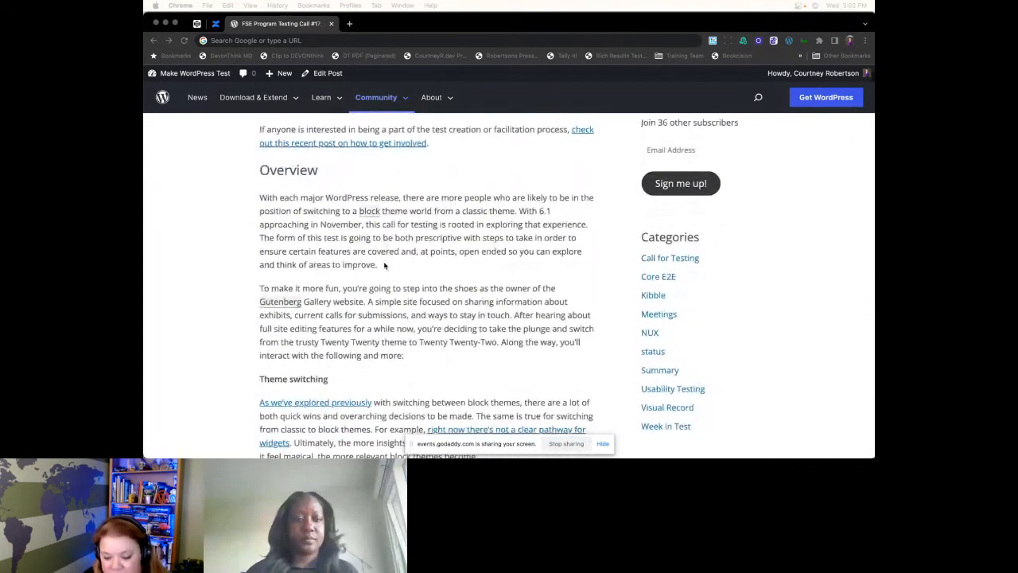
pyautogui.scroll(-3, 384, 266)
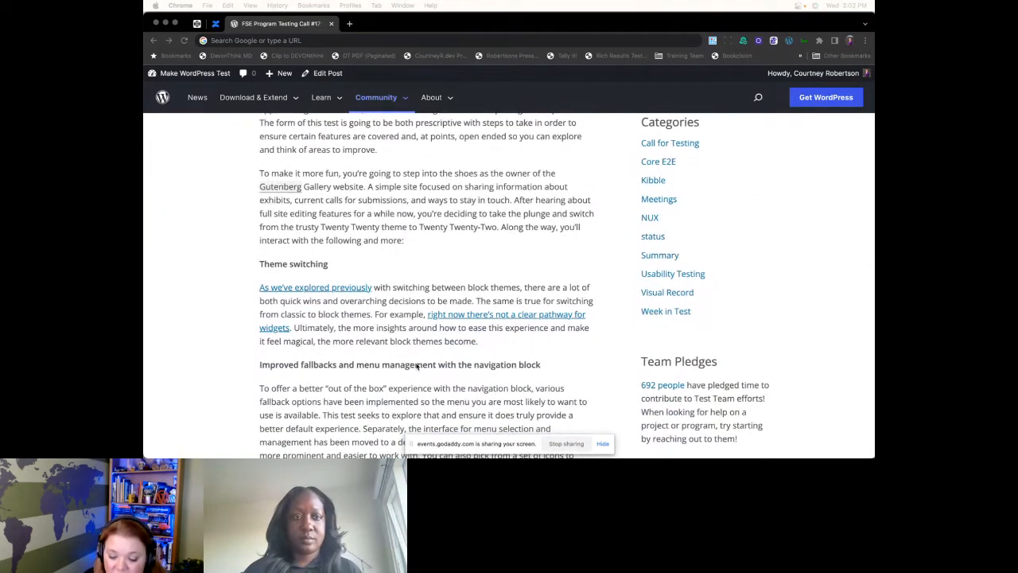
pyautogui.click(277, 367)
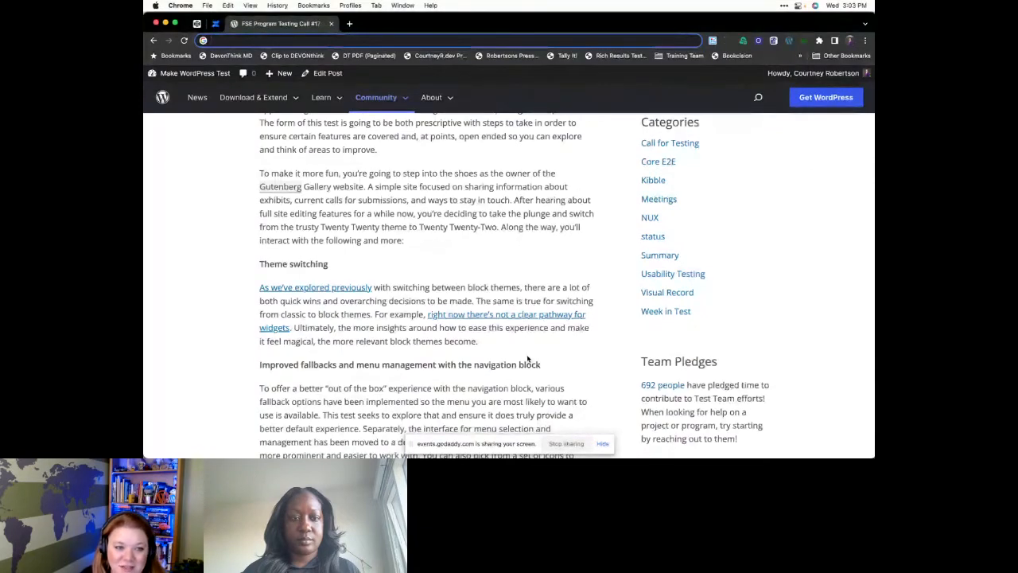
pyautogui.scroll(-1, 527, 360)
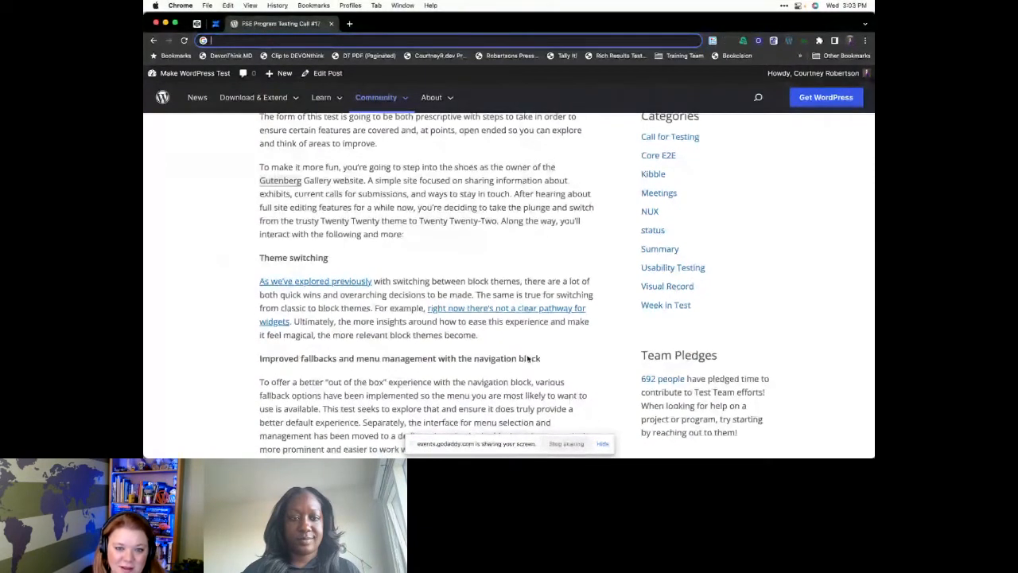
pyautogui.scroll(-3, 527, 360)
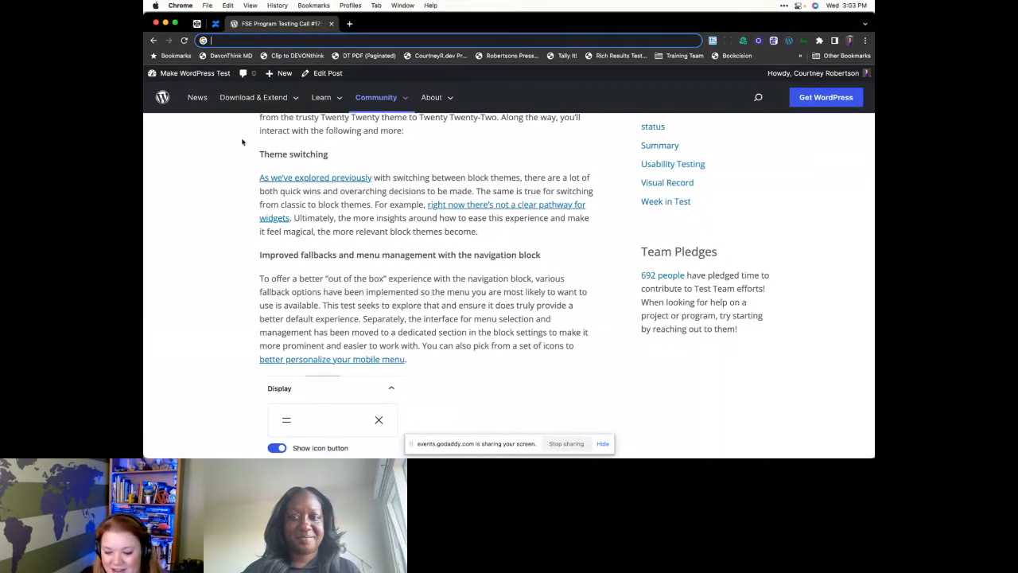
# - Review the post's feature sections from Theme switching through Design tools galore, down to the Testing Instructions
pyautogui.moveTo(257, 154); pyautogui.dragTo(331, 156)
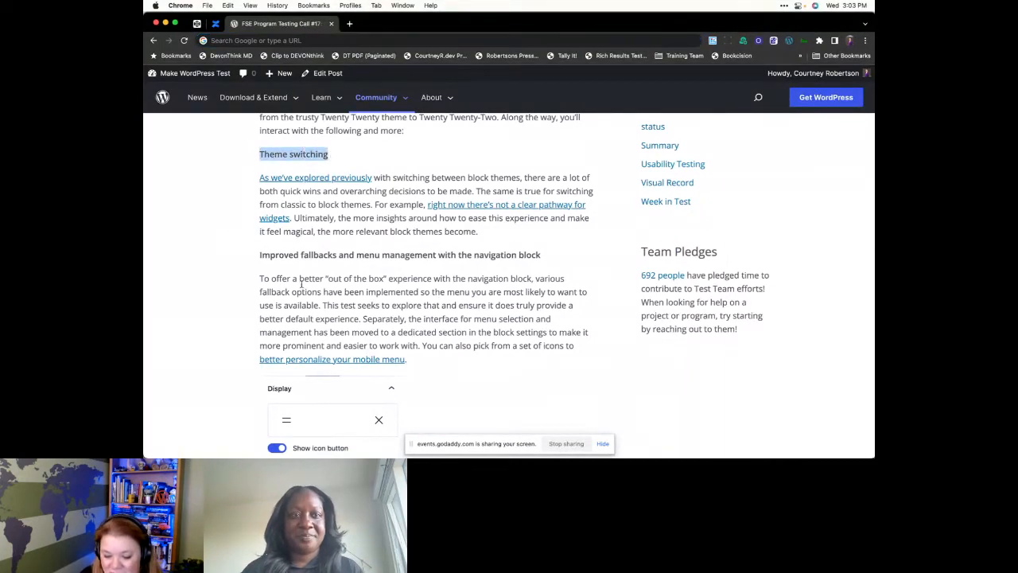
pyautogui.scroll(-7, 301, 284)
pyautogui.scroll(-3, 261, 298)
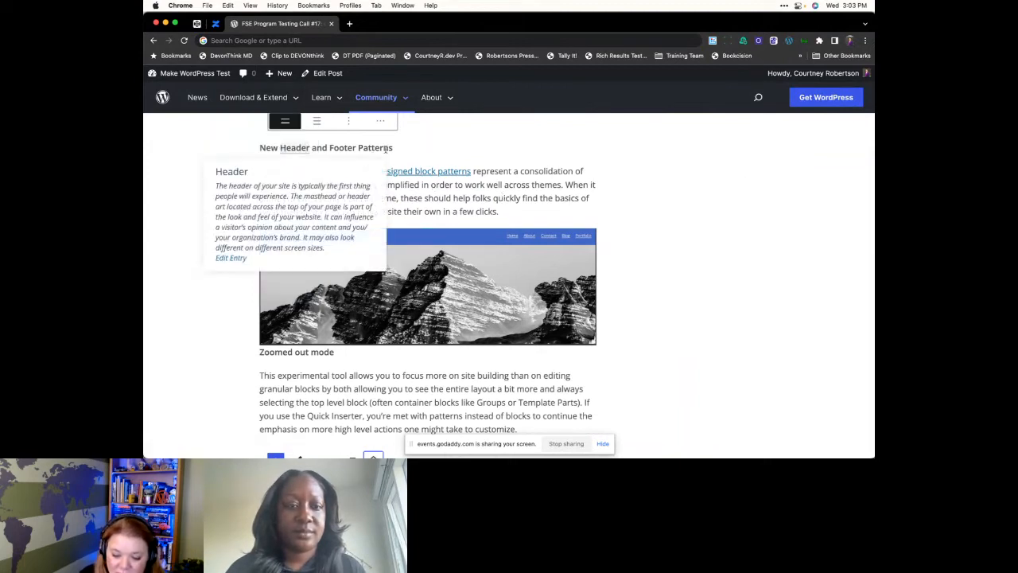
pyautogui.scroll(-1, 488, 207)
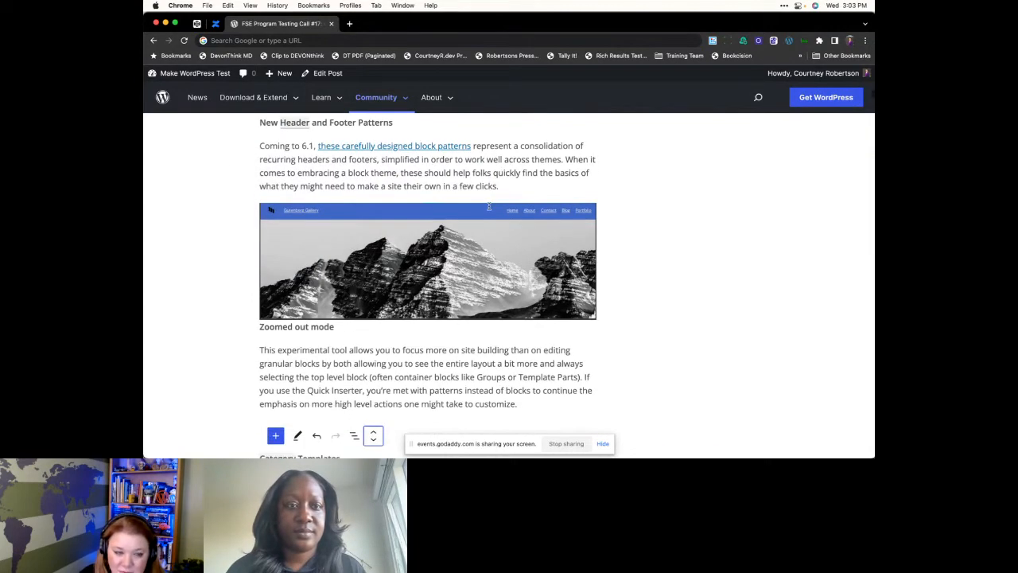
pyautogui.scroll(-2, 488, 206)
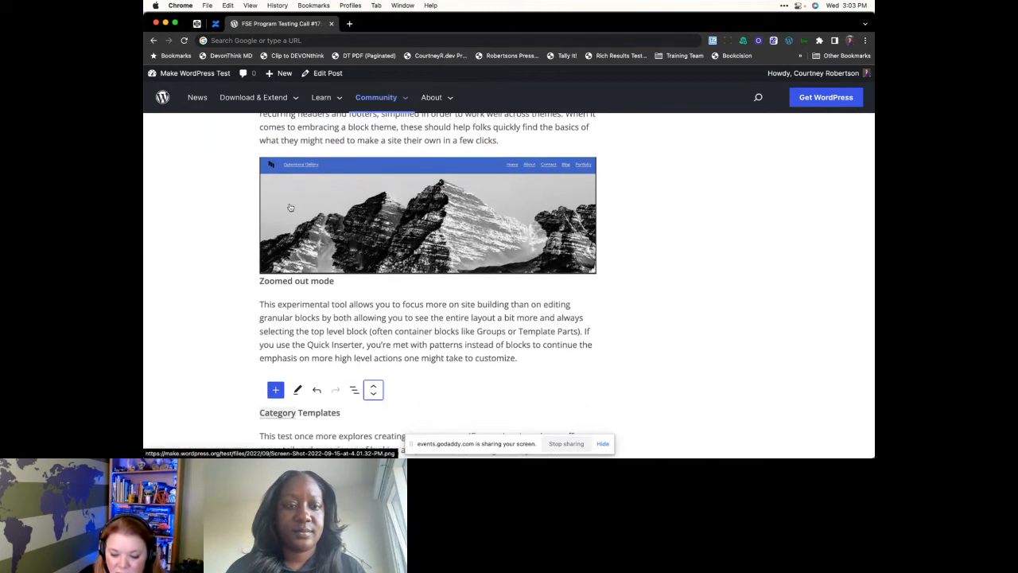
pyautogui.scroll(-5, 290, 208)
pyautogui.scroll(-1, 290, 207)
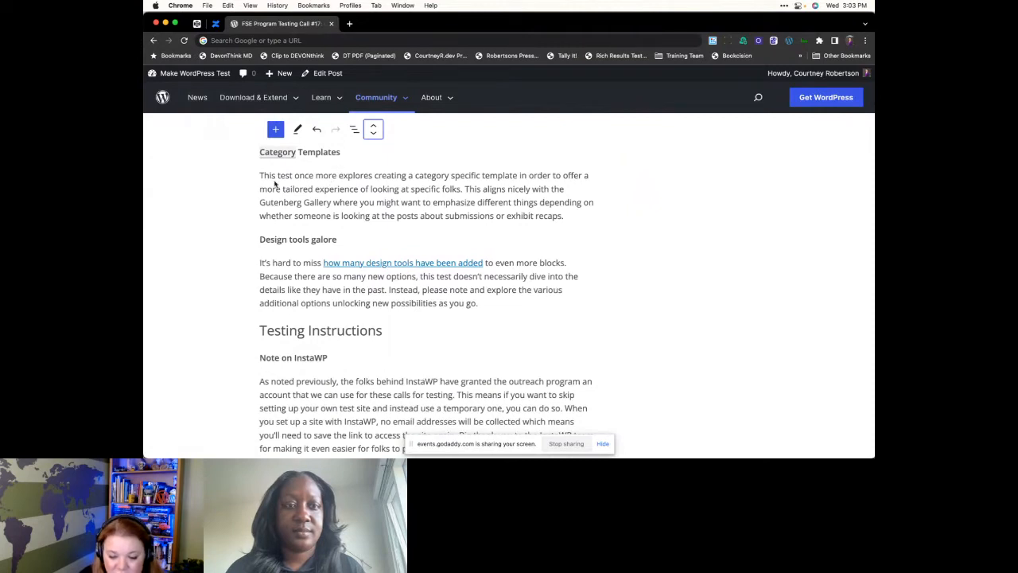
pyautogui.scroll(3, 275, 183)
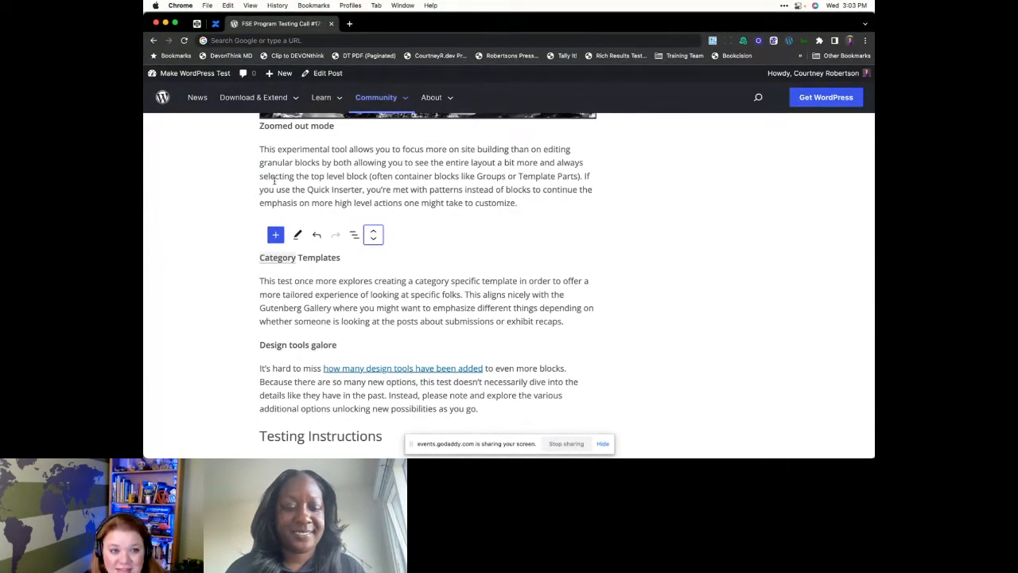
pyautogui.scroll(-5, 274, 181)
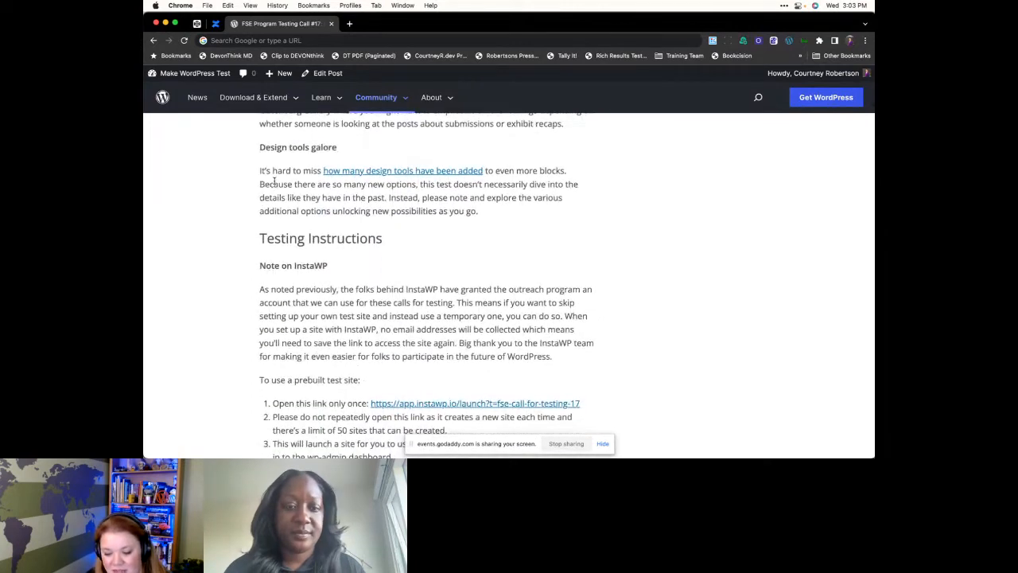
pyautogui.scroll(-2, 274, 181)
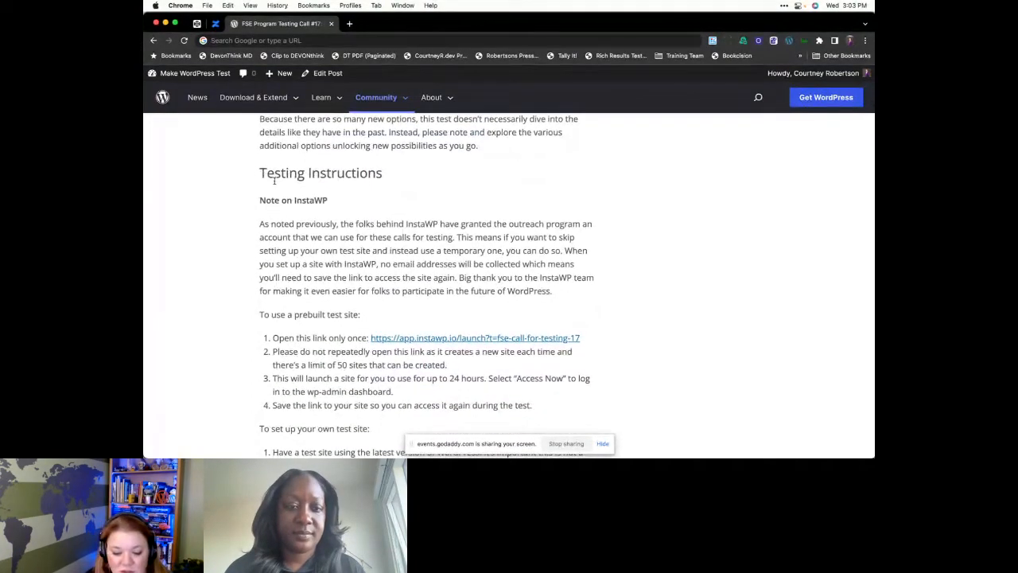
# - Copy the address of the InstaWP launch link for the prebuilt test site
pyautogui.scroll(-1, 274, 181)
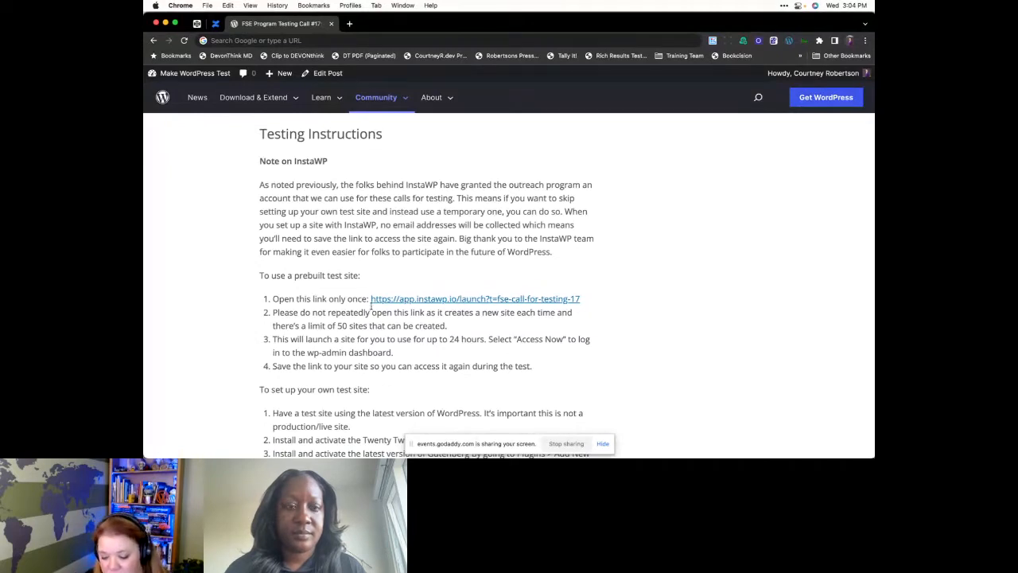
pyautogui.rightClick(421, 299)
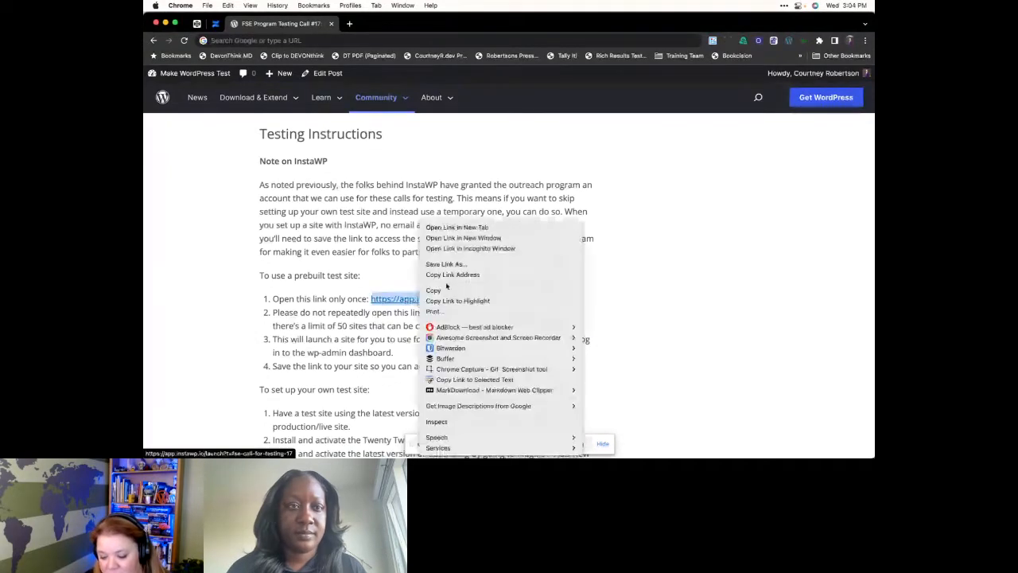
pyautogui.click(454, 275)
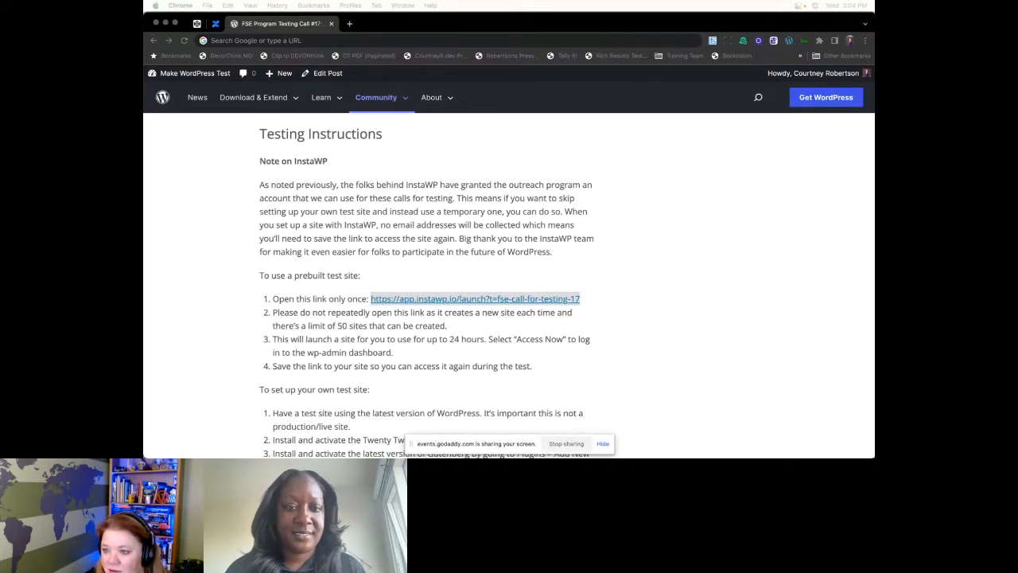
pyautogui.click(611, 254)
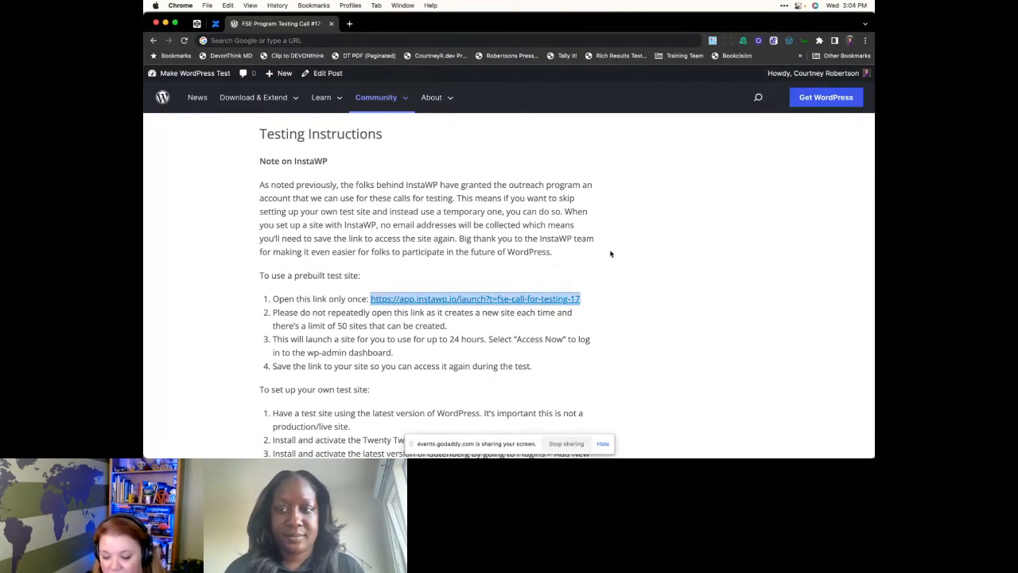
# - Launch the prebuilt InstaWP test site in a new browser tab and switch to it
pyautogui.scroll(-2, 610, 254)
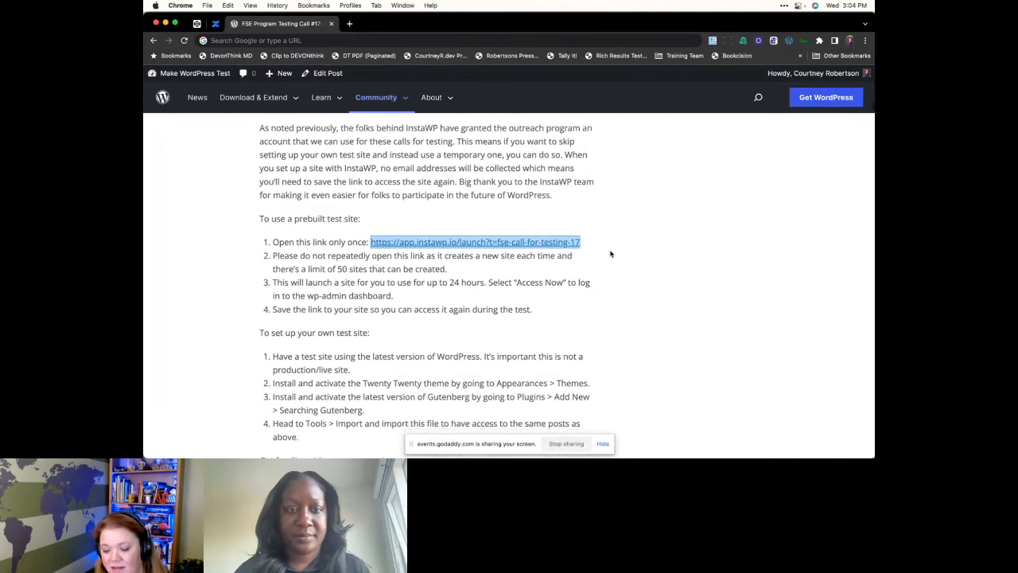
pyautogui.click(469, 202)
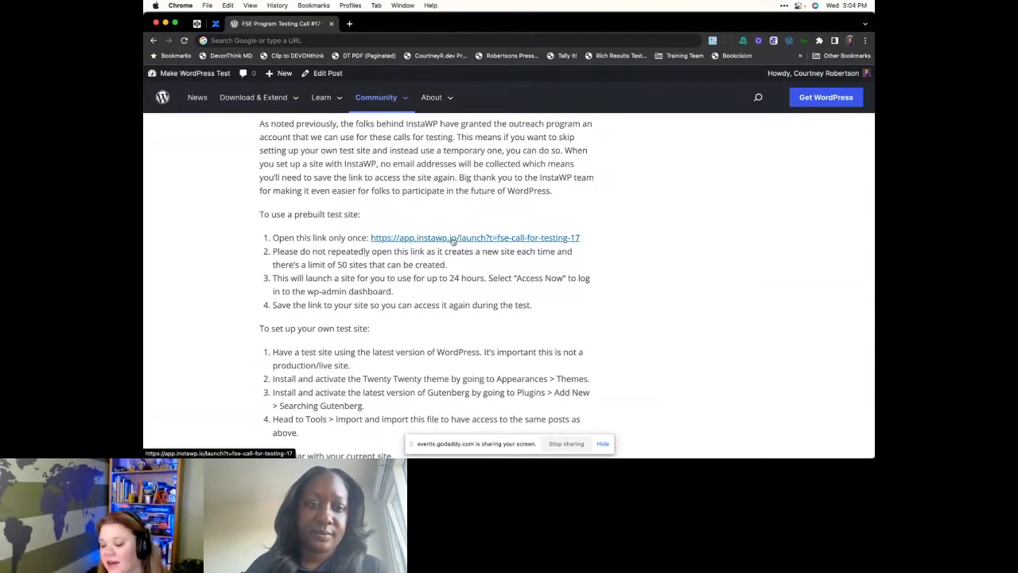
pyautogui.keyDown('super'); pyautogui.click(451, 239); pyautogui.keyUp('super')
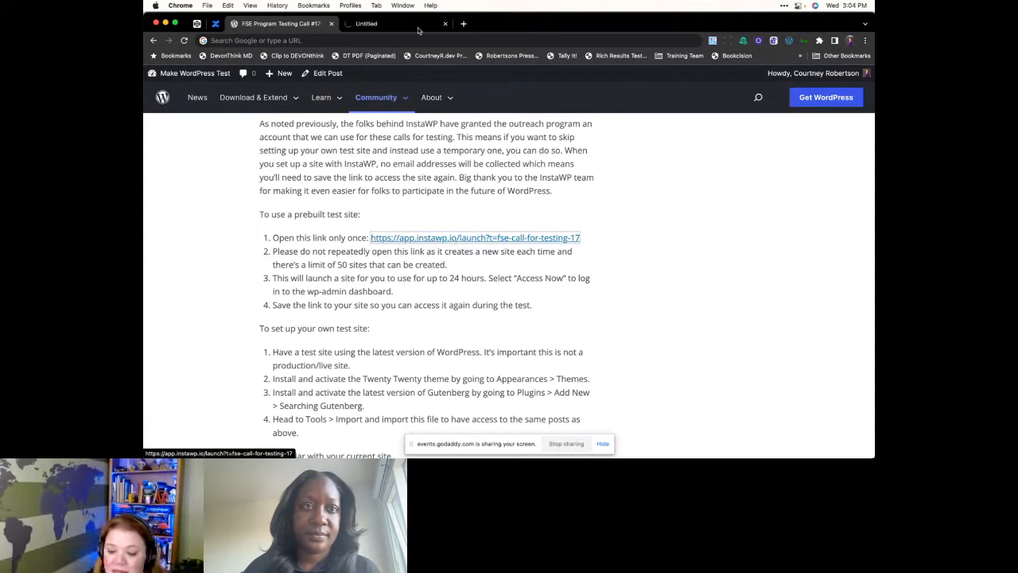
pyautogui.click(414, 31)
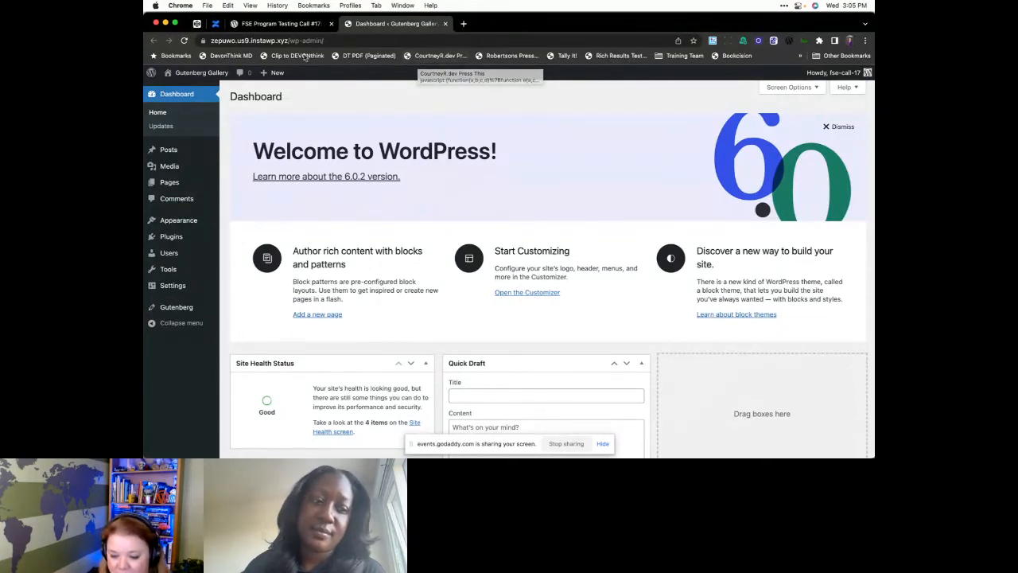
# - Return to the testing call post and review the instructions for setting up your own test site, highlighting the first requirement
pyautogui.click(295, 24)
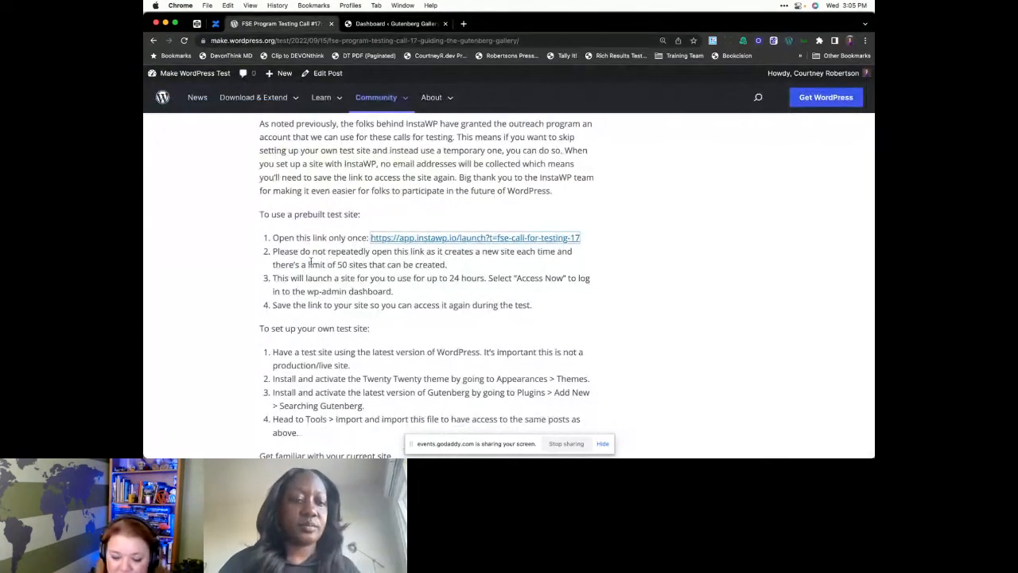
pyautogui.scroll(-2, 304, 252)
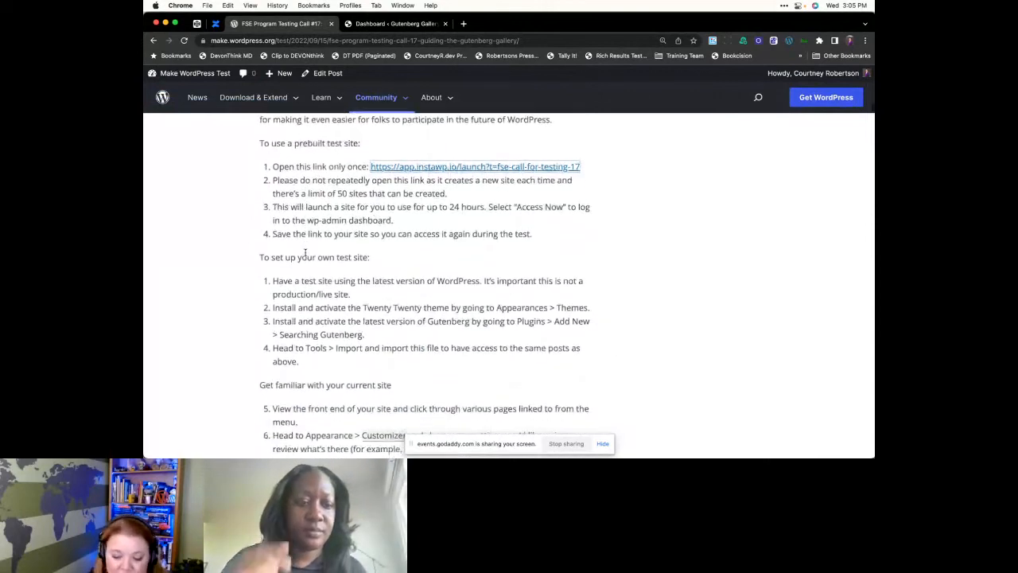
pyautogui.scroll(-1, 304, 252)
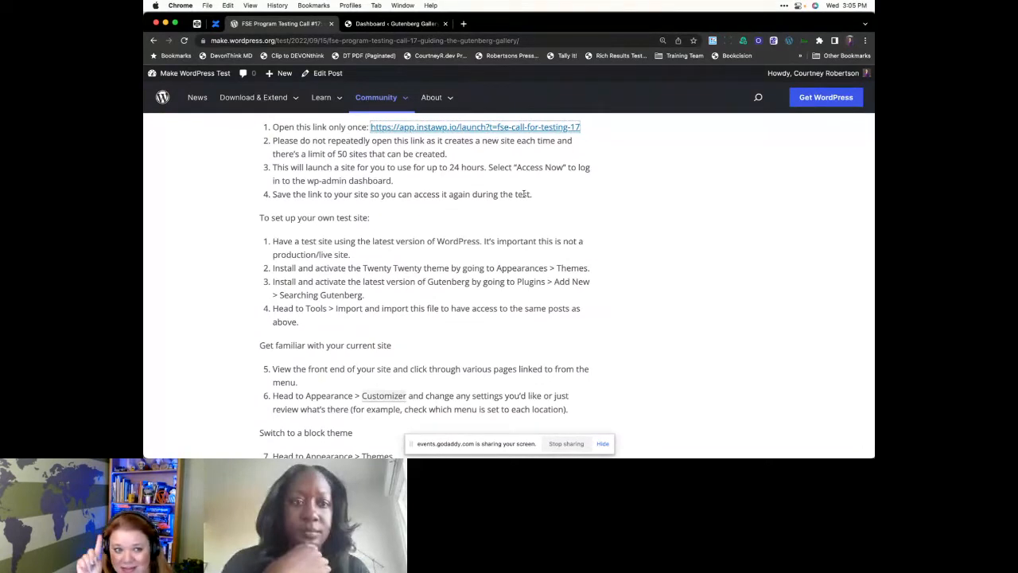
pyautogui.scroll(-2, 499, 194)
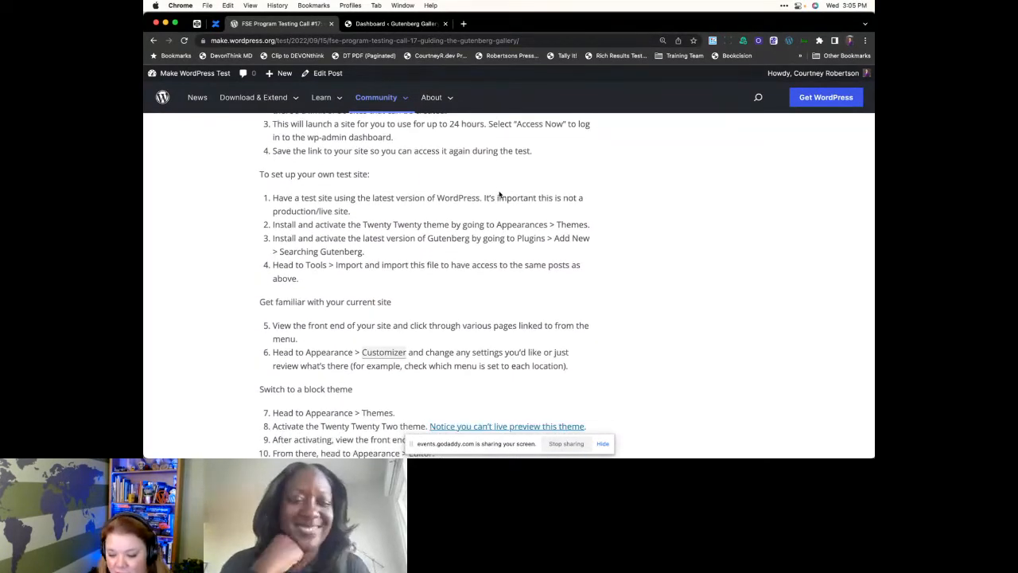
pyautogui.scroll(-2, 499, 194)
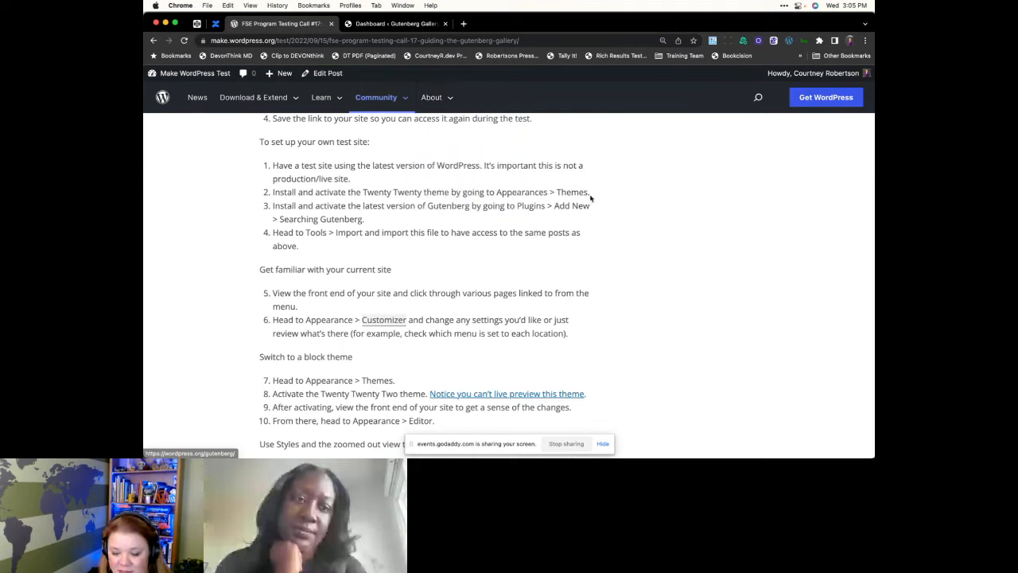
pyautogui.moveTo(375, 183); pyautogui.dragTo(321, 168)
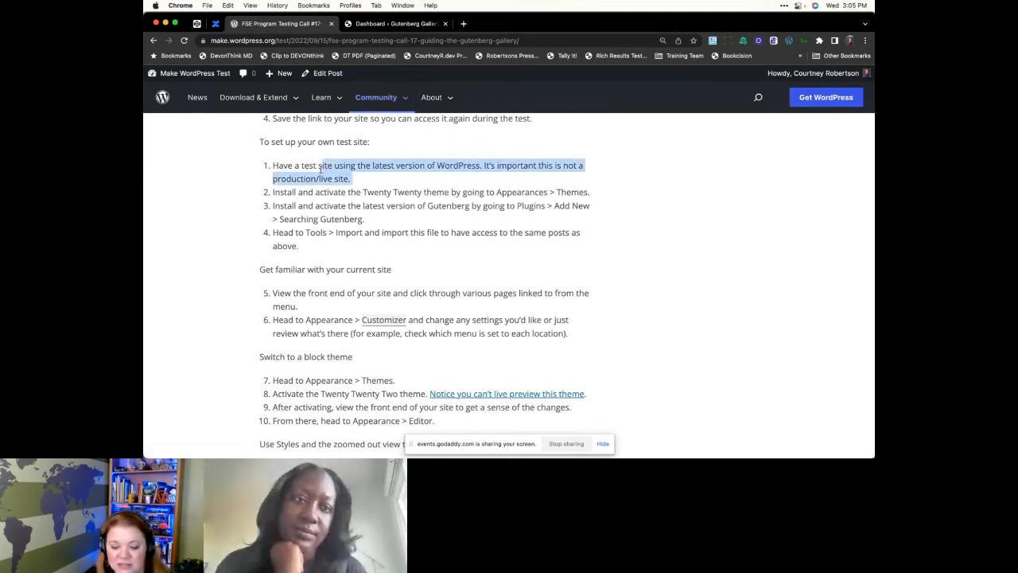
# - Highlight the second setup instruction, about installing and activating the Twenty Twenty theme, in the testing call post
pyautogui.click(321, 169)
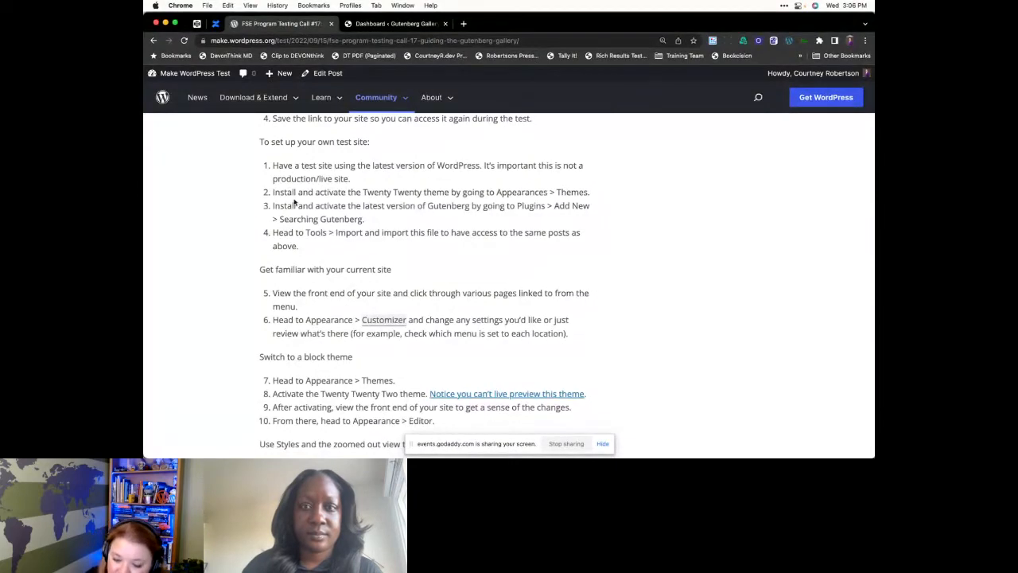
pyautogui.moveTo(294, 193); pyautogui.dragTo(469, 192)
pyautogui.scroll(-1, 562, 188)
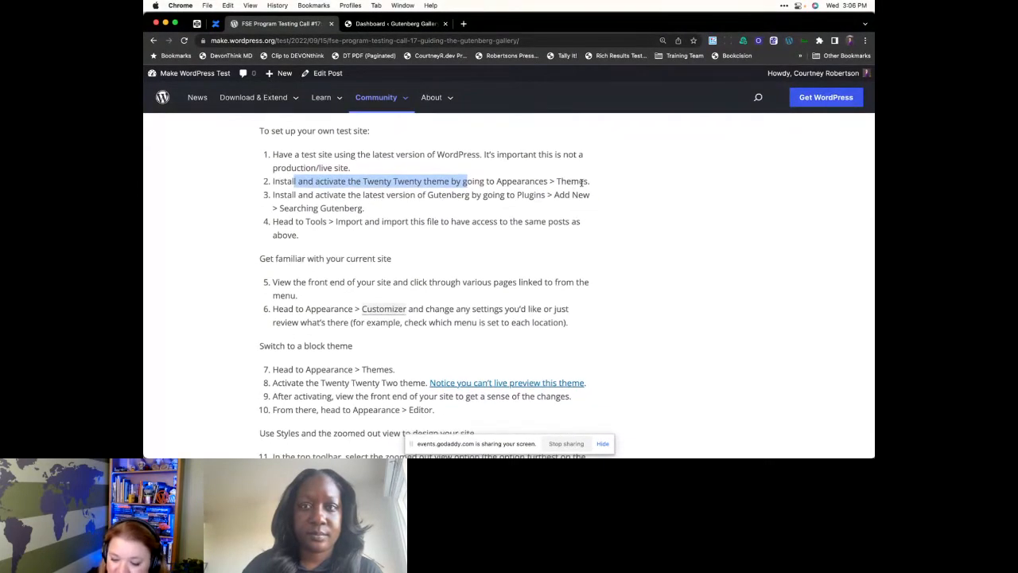
pyautogui.click(486, 177)
# - Switch to the Gutenberg Gallery test site and activate the Twenty Twenty-Two theme
pyautogui.moveTo(431, 97)
pyautogui.click(393, 23)
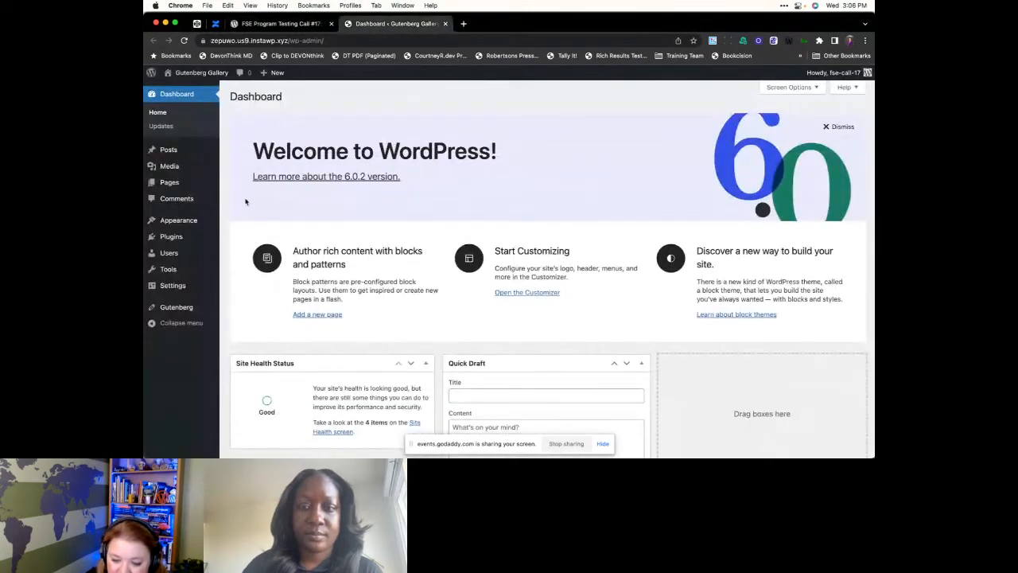
pyautogui.moveTo(189, 223)
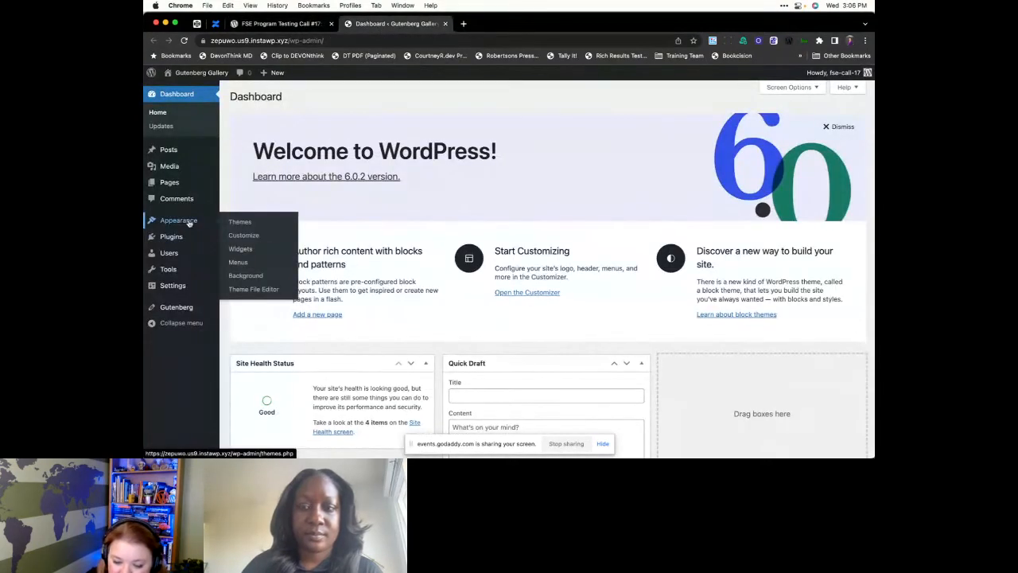
pyautogui.click(240, 224)
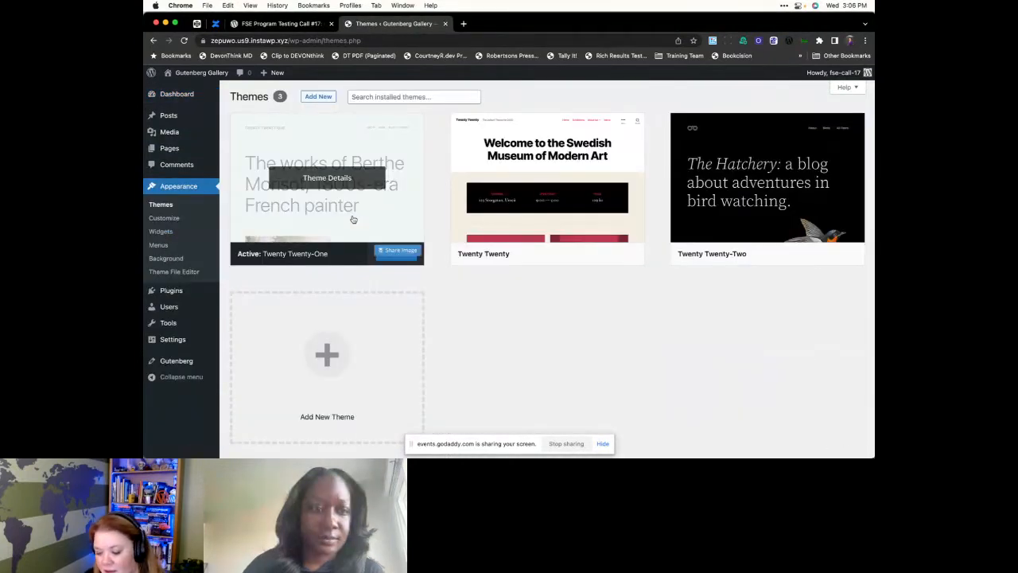
pyautogui.moveTo(785, 220)
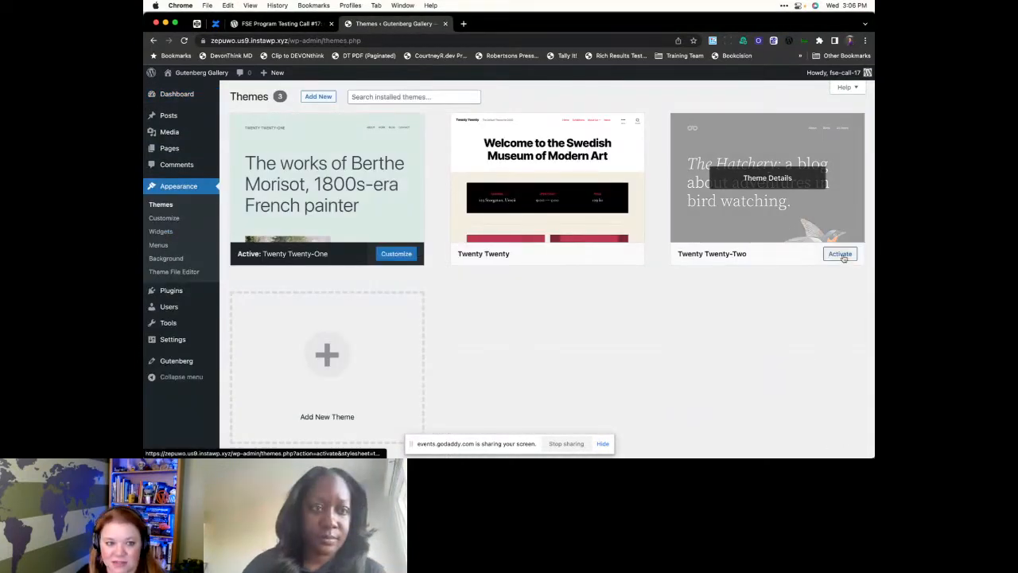
pyautogui.click(839, 253)
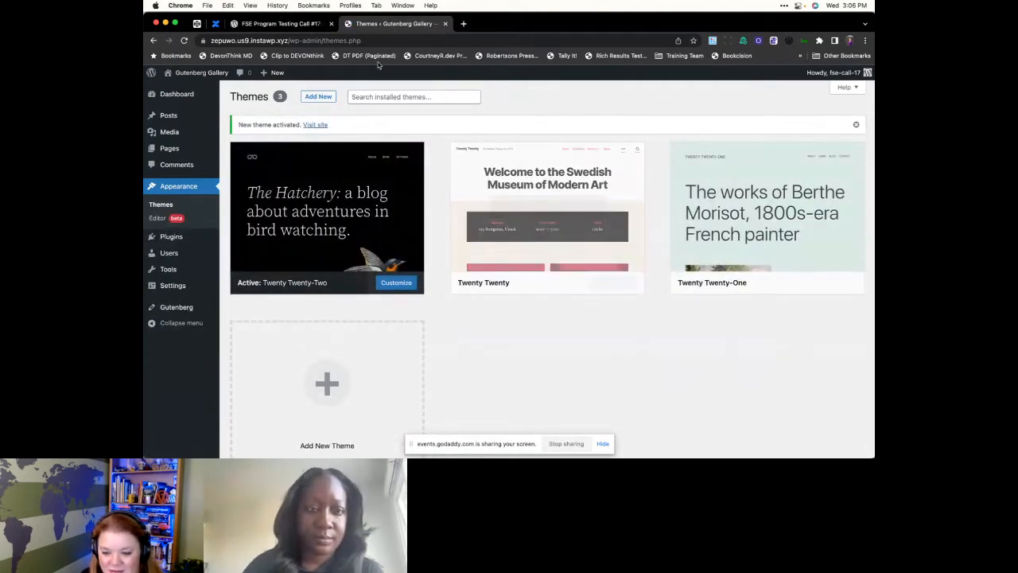
# - Highlight the post's instruction on installing the latest Gutenberg version, and check the test site's installed plugins
pyautogui.click(279, 23)
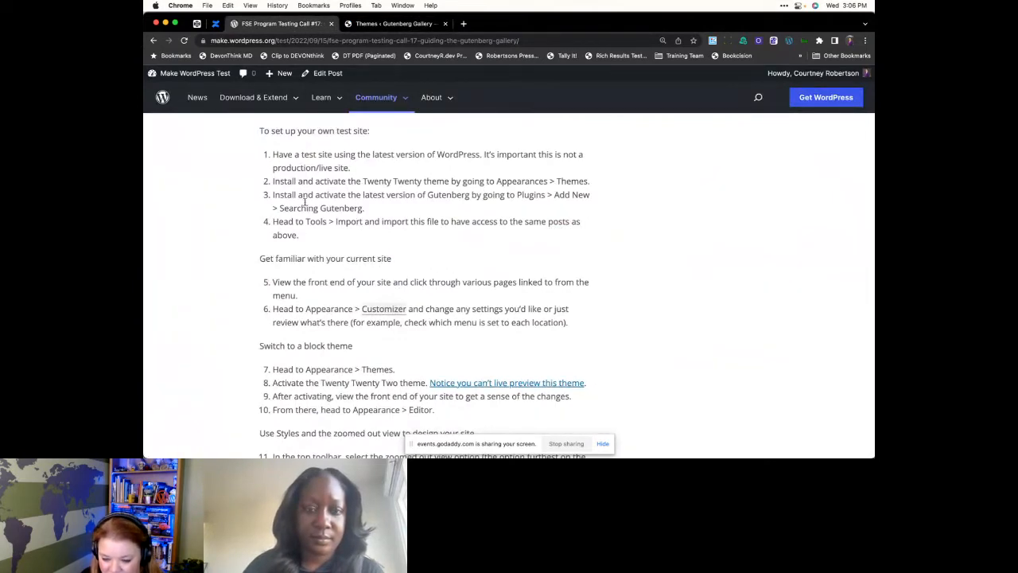
pyautogui.moveTo(395, 197); pyautogui.dragTo(577, 208)
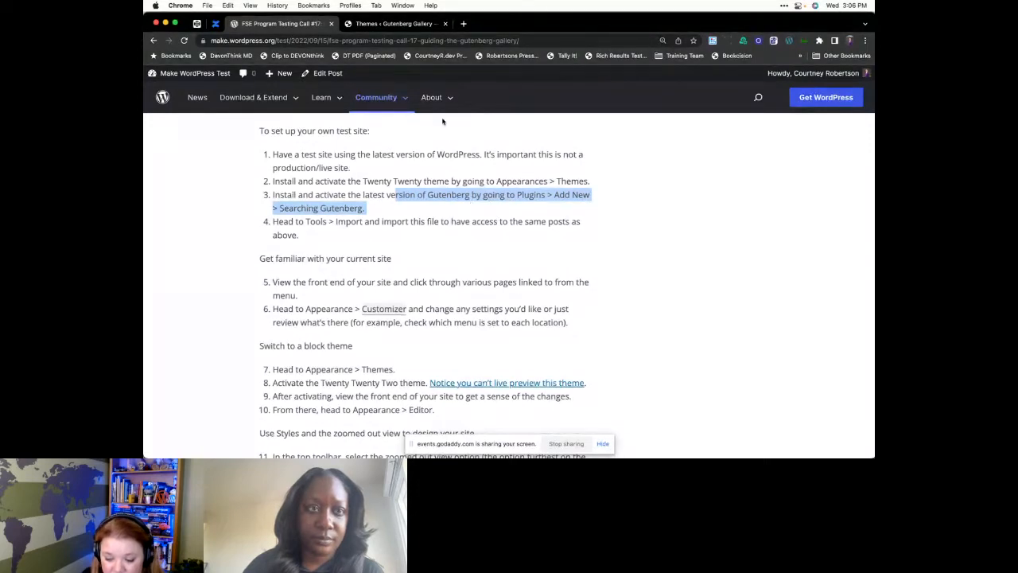
pyautogui.click(370, 24)
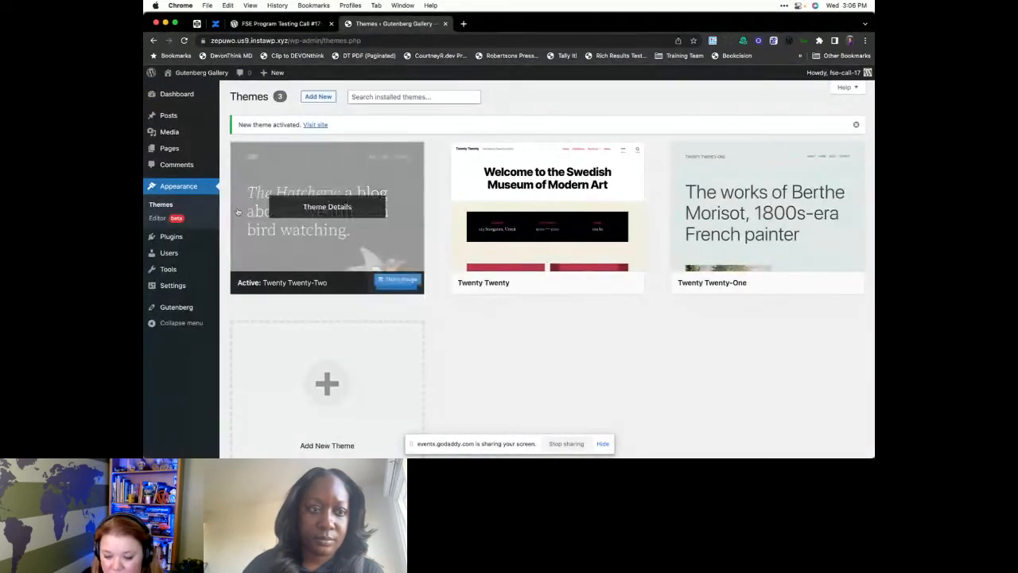
pyautogui.moveTo(177, 235)
pyautogui.click(242, 239)
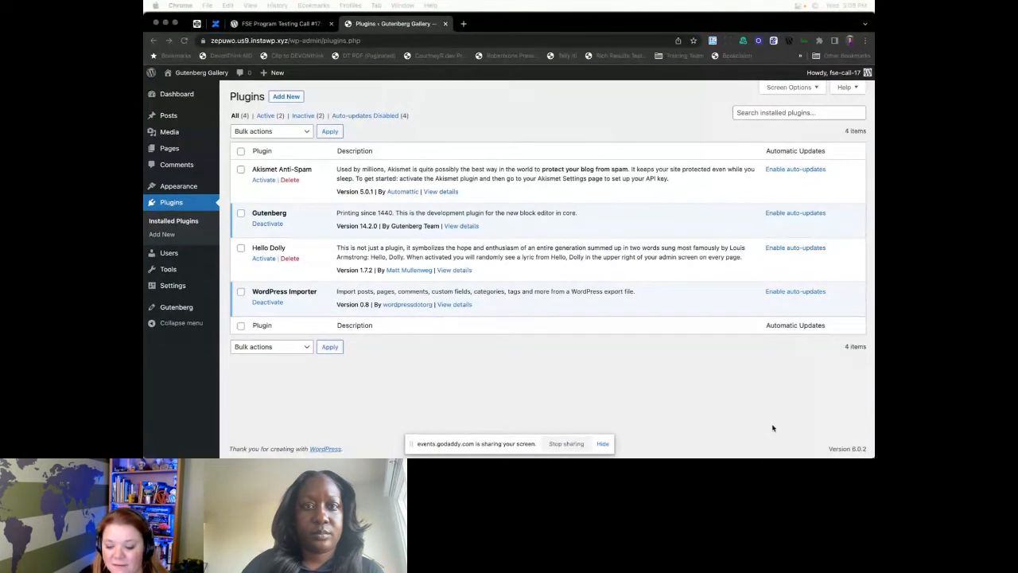
pyautogui.click(744, 422)
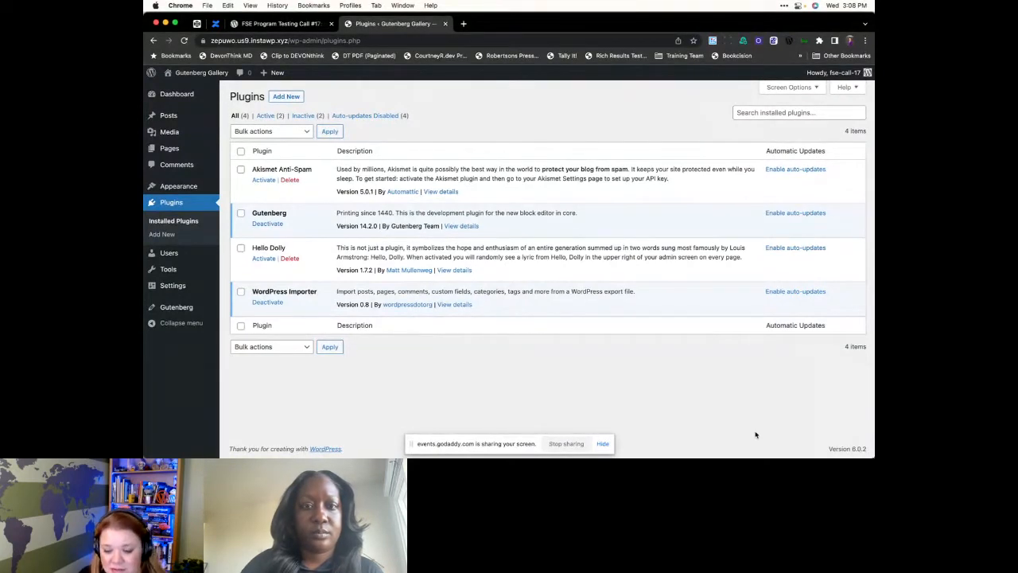
# - Return to the testing call post and review setup instruction 4 on importing the posts, highlighting "this file"
pyautogui.click(291, 24)
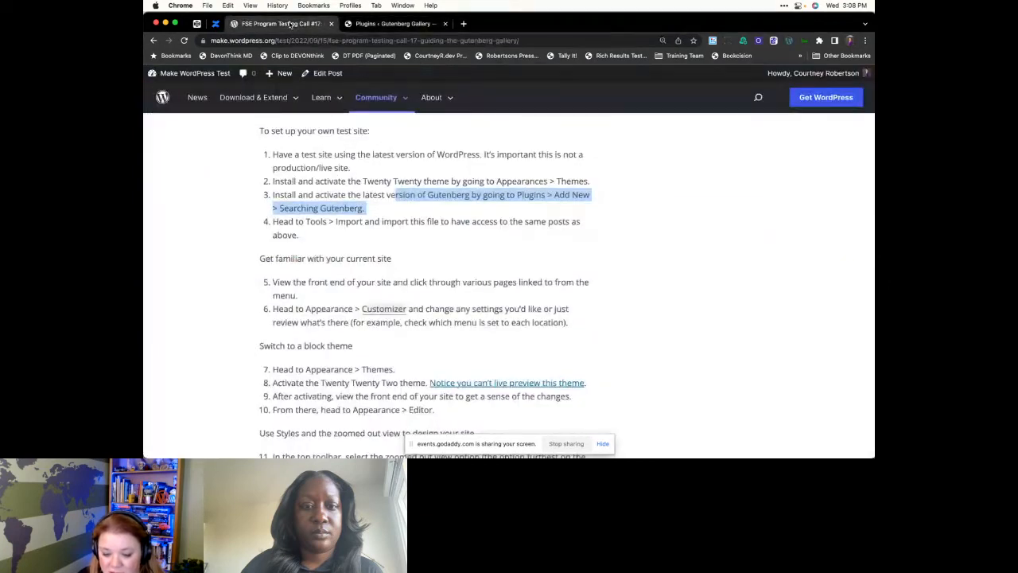
pyautogui.click(380, 219)
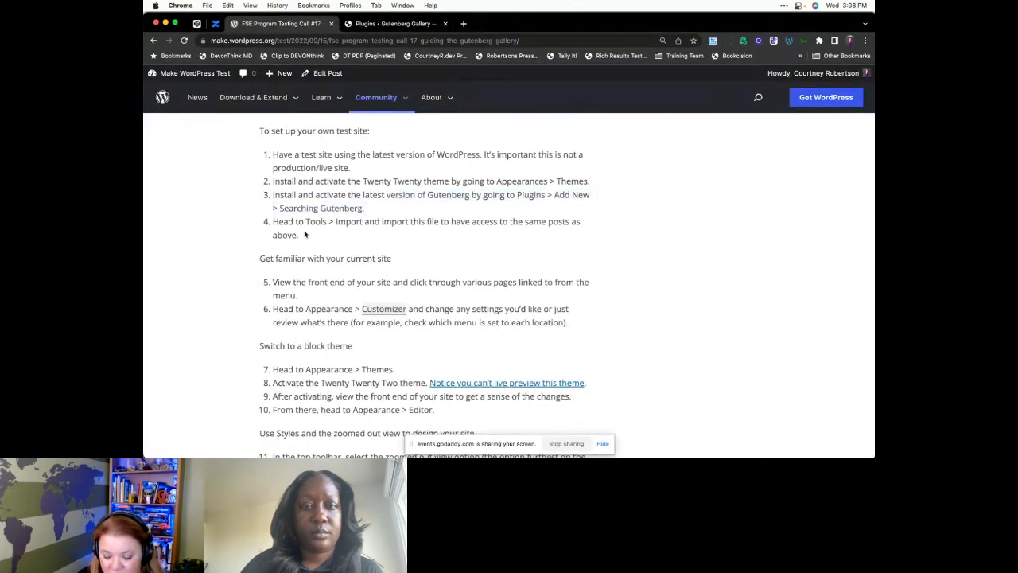
pyautogui.moveTo(307, 236); pyautogui.dragTo(283, 220)
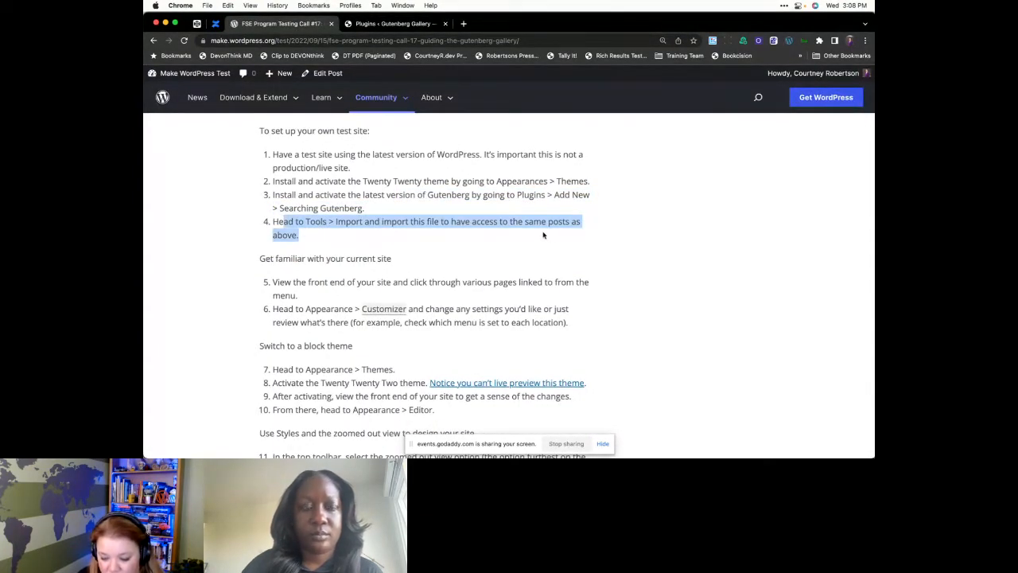
pyautogui.scroll(-1, 487, 233)
pyautogui.scroll(3, 414, 207)
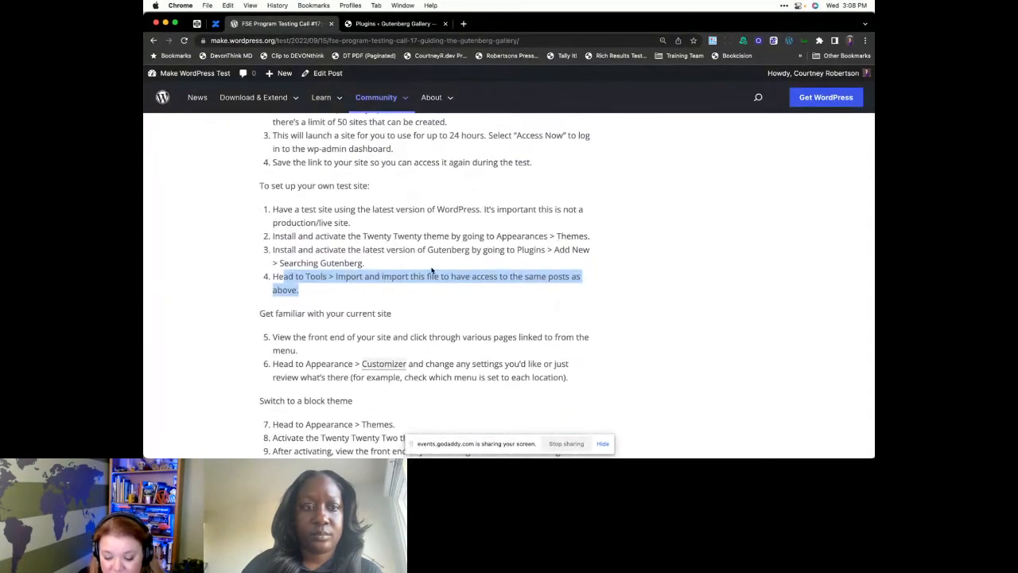
pyautogui.scroll(-3, 432, 271)
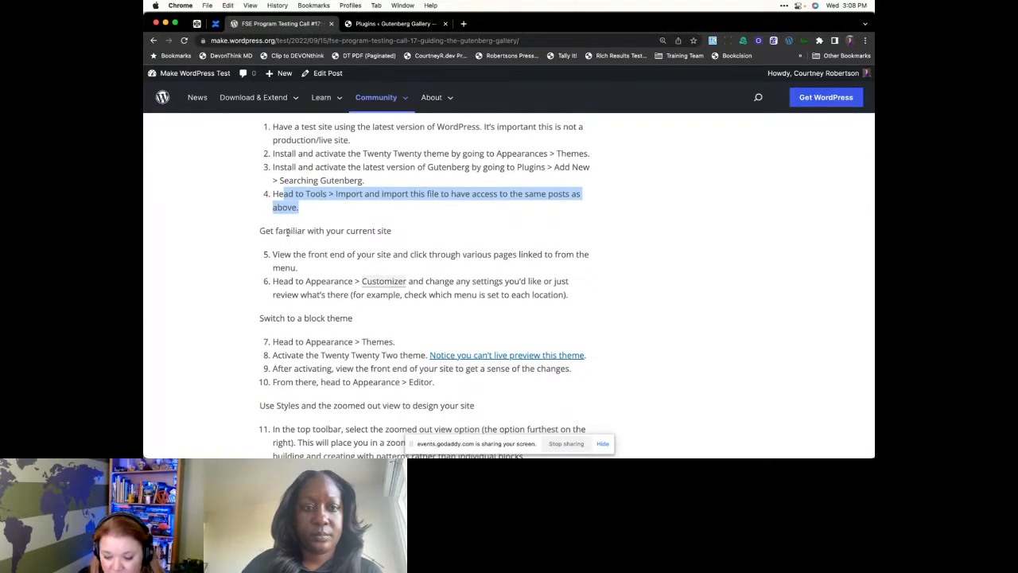
pyautogui.click(327, 206)
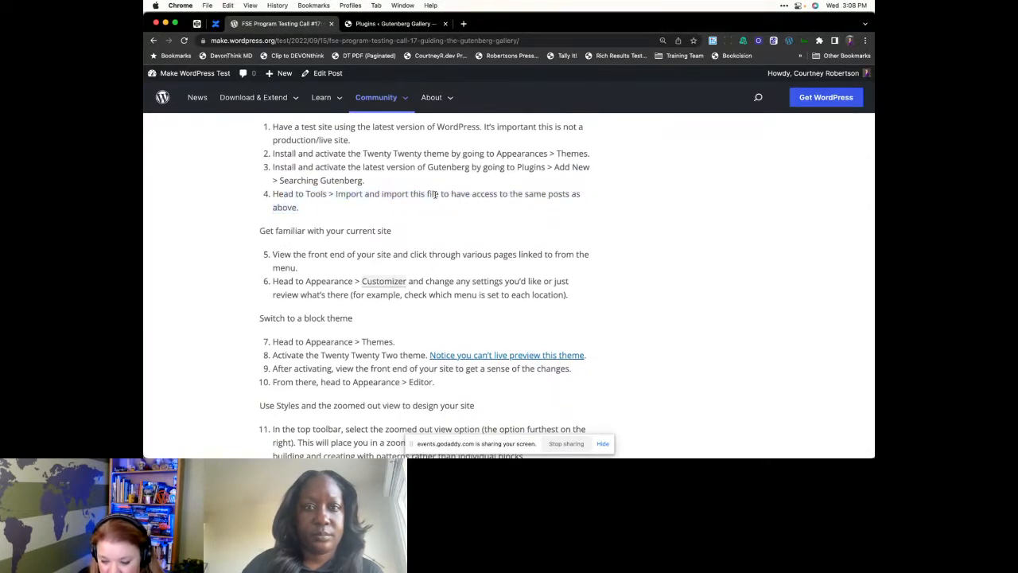
pyautogui.moveTo(410, 194); pyautogui.dragTo(443, 194)
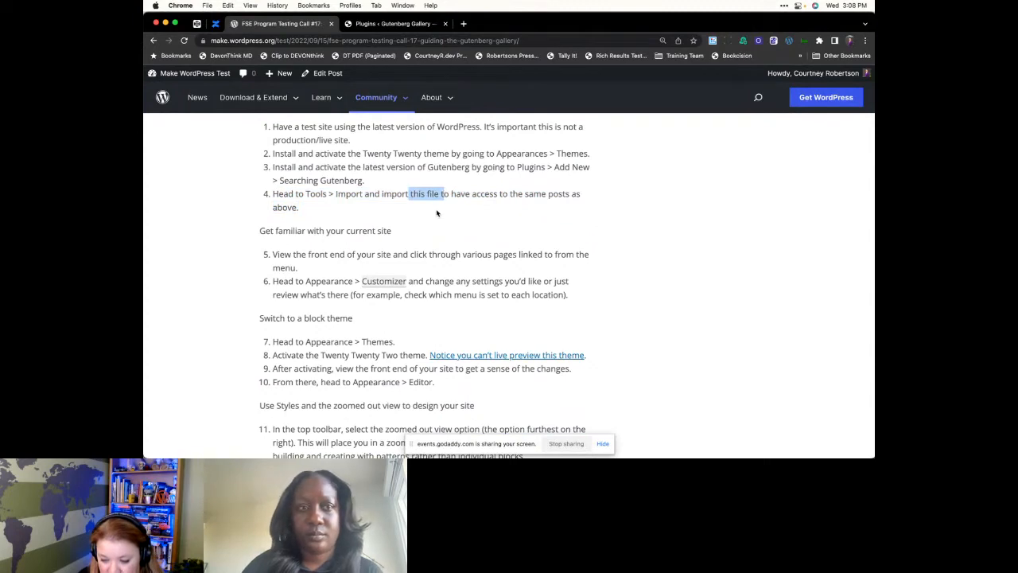
# - Review the "Get familiar with your current site" instructions, highlighting the one about changing Customizer settings
pyautogui.scroll(-1, 437, 212)
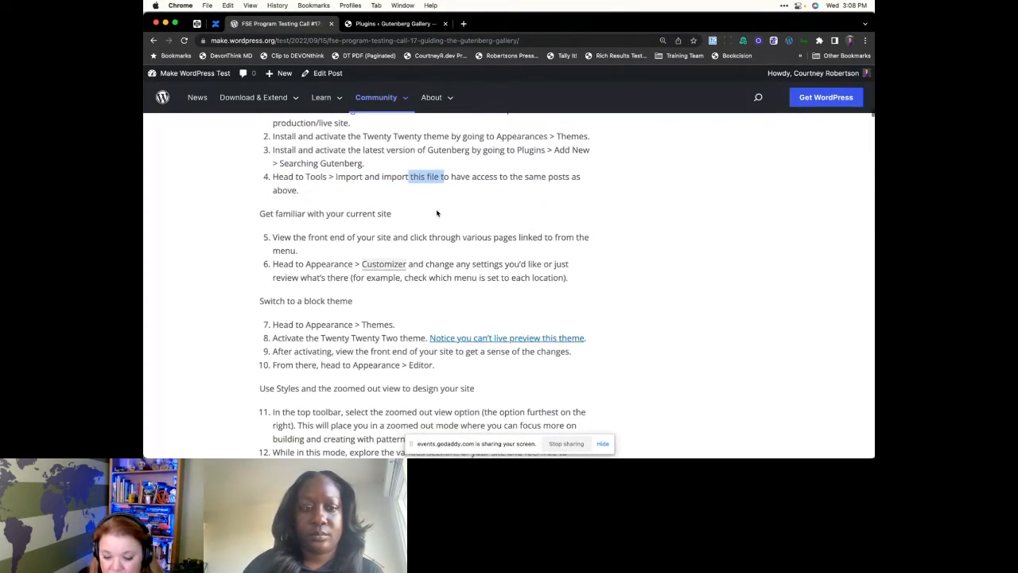
pyautogui.scroll(-3, 437, 213)
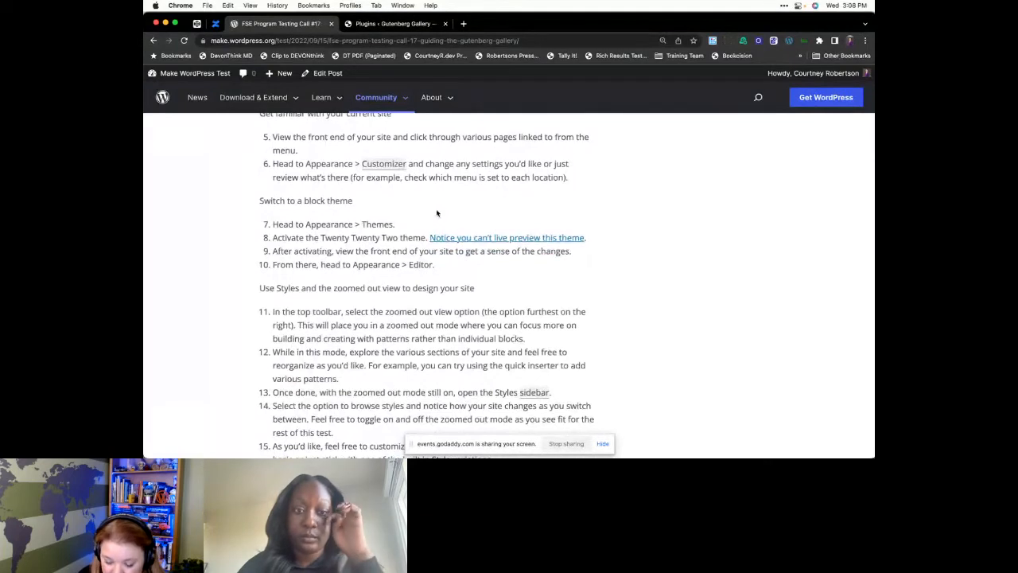
pyautogui.moveTo(427, 163); pyautogui.dragTo(508, 182)
pyautogui.scroll(3, 440, 181)
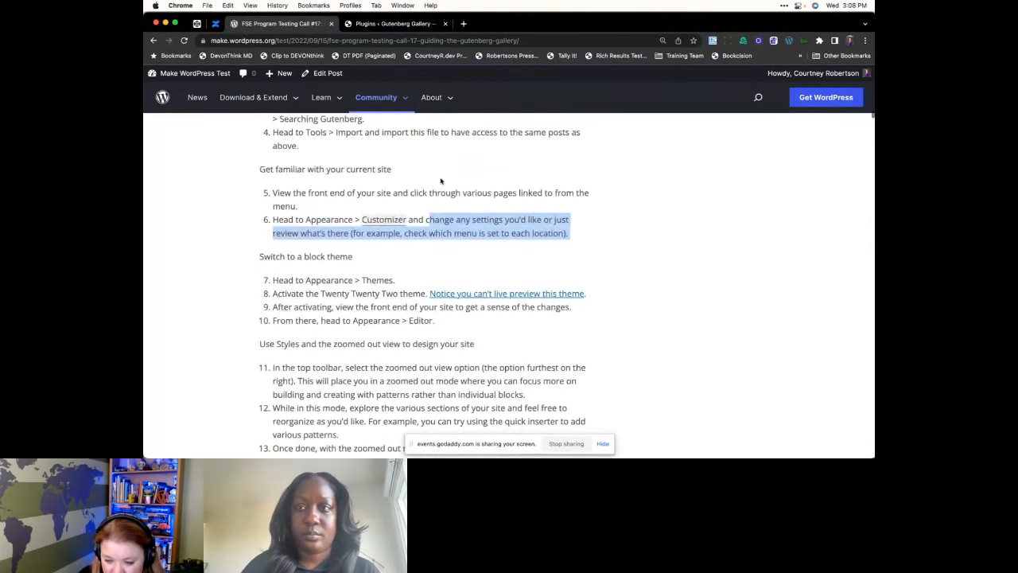
pyautogui.click(349, 212)
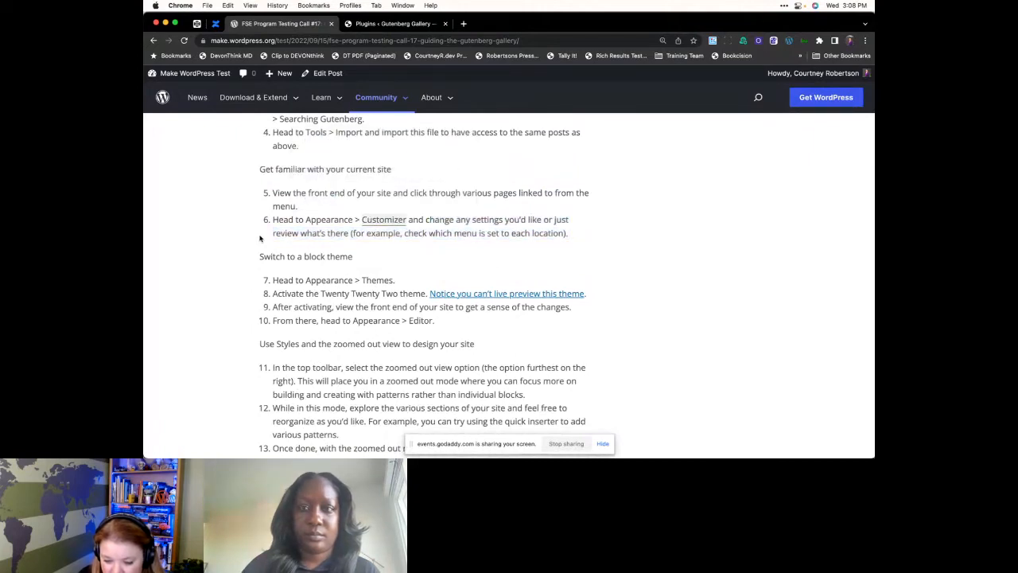
pyautogui.scroll(-1, 260, 238)
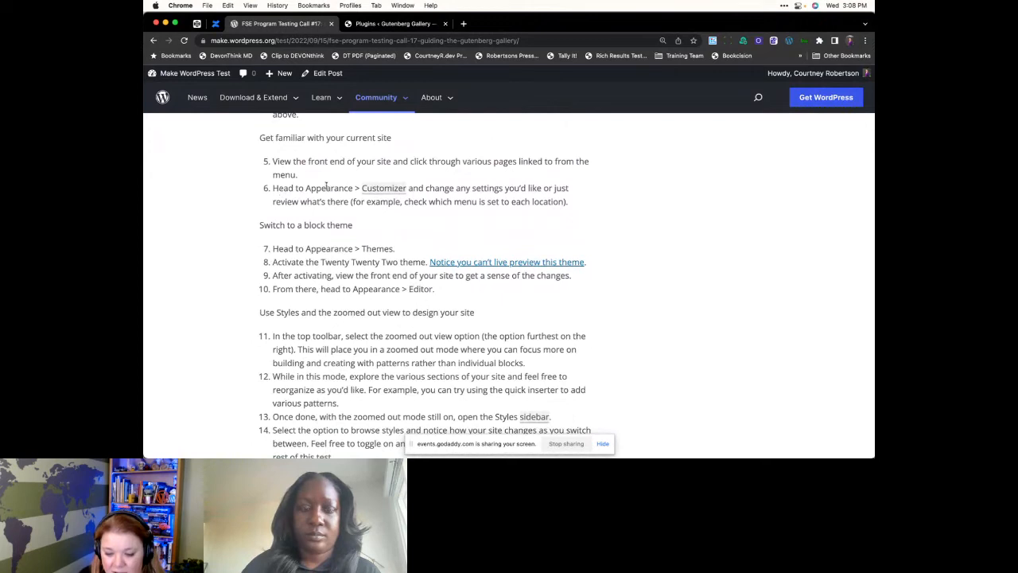
# - Switch to the Gutenberg Gallery test site and open its list of installed themes
pyautogui.click(368, 24)
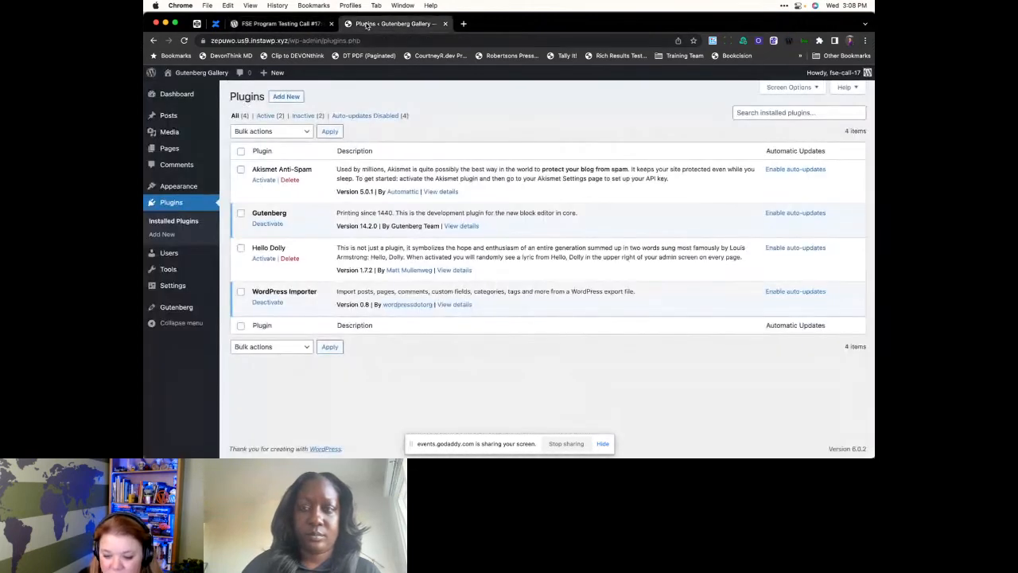
pyautogui.moveTo(203, 187)
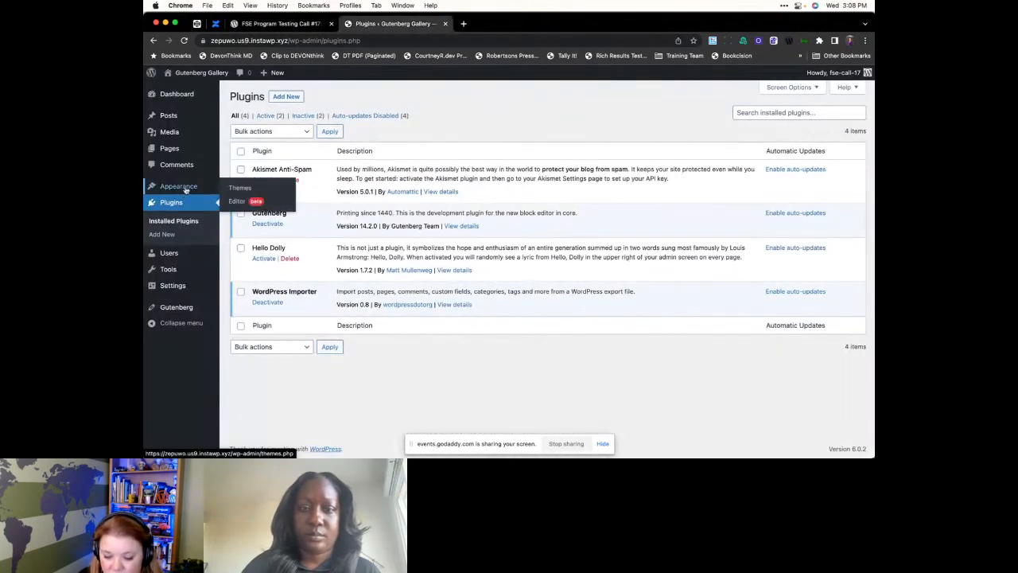
pyautogui.click(239, 188)
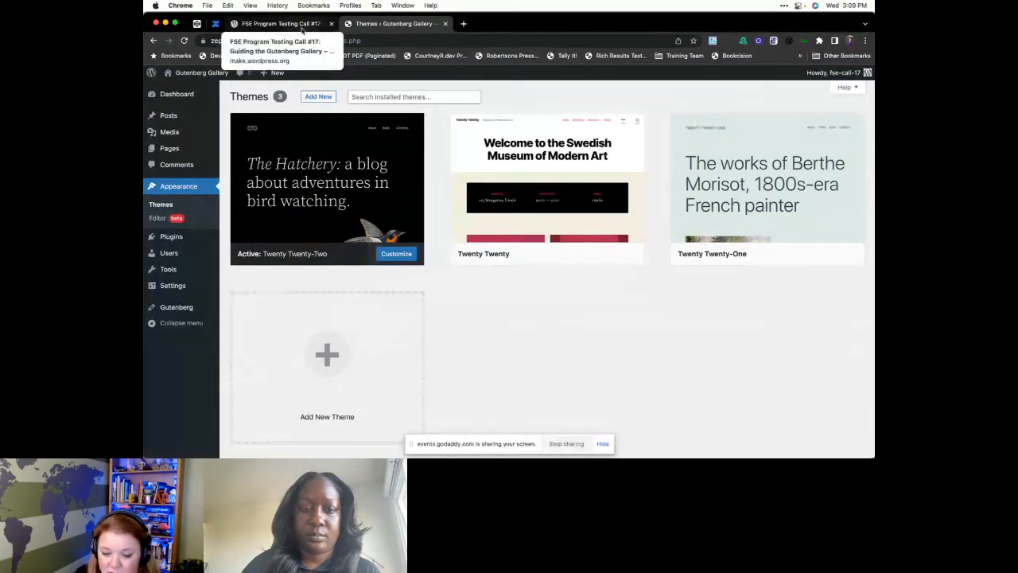
# - Review the post's "Switch to a block theme" instructions, and compare the Live Preview availability of the test site's installed themes
pyautogui.click(302, 31)
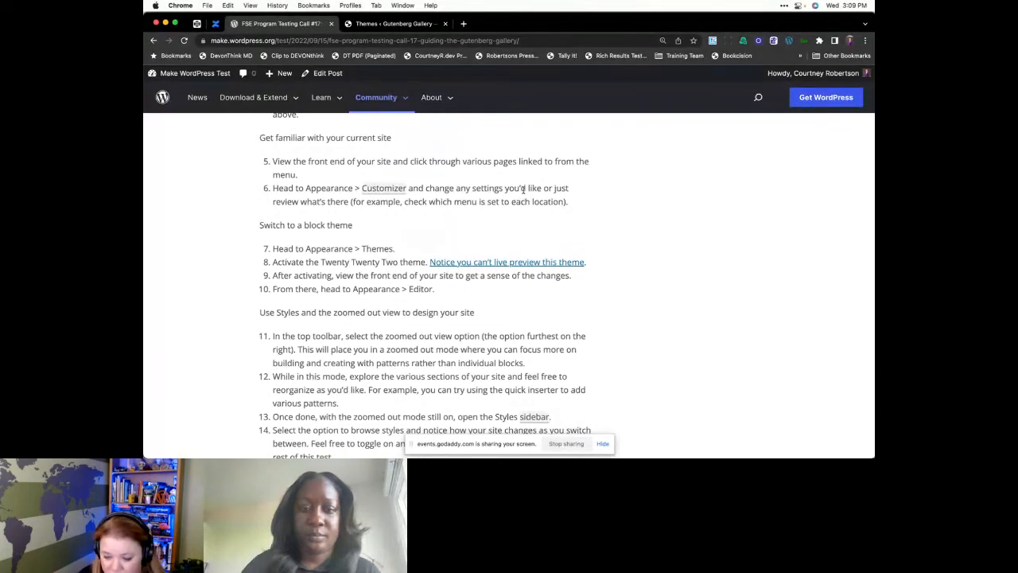
pyautogui.scroll(-3, 367, 240)
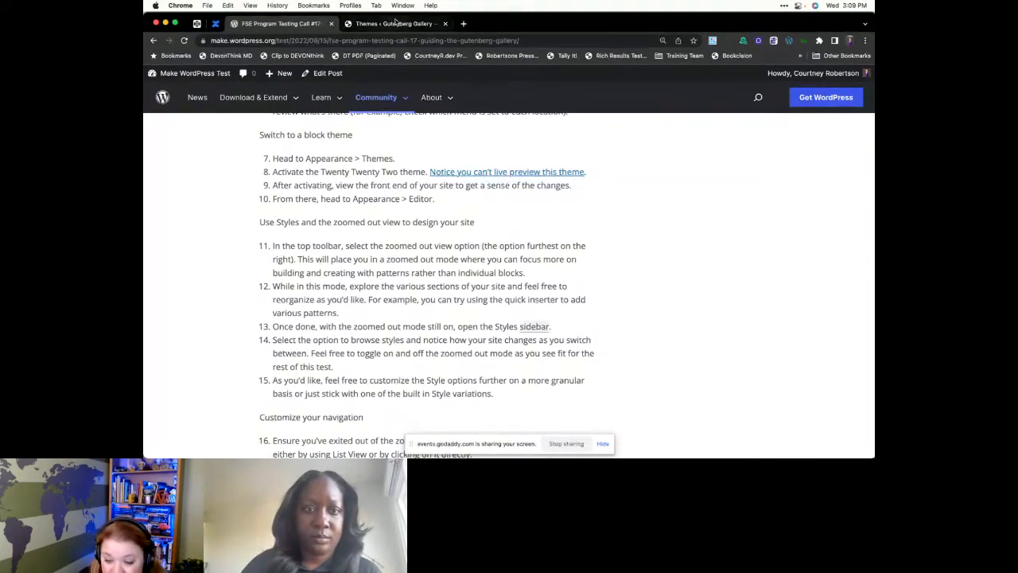
pyautogui.click(391, 26)
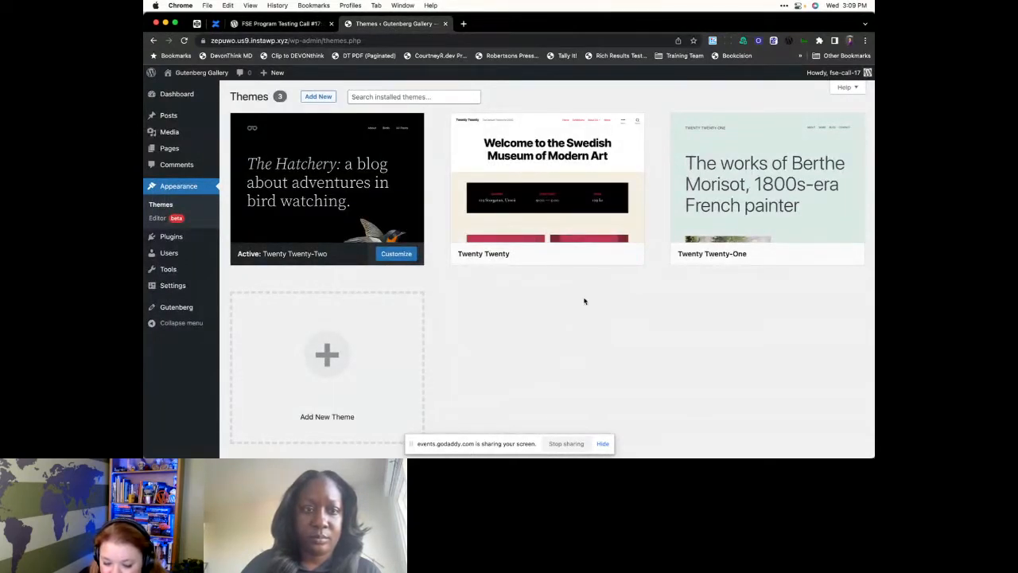
pyautogui.moveTo(324, 245)
pyautogui.moveTo(611, 255)
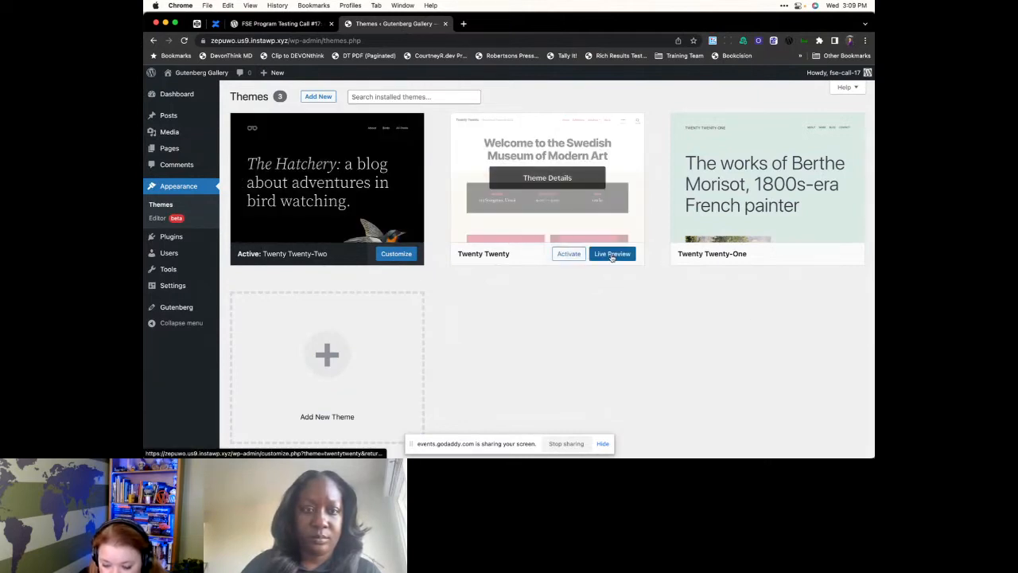
pyautogui.moveTo(829, 256)
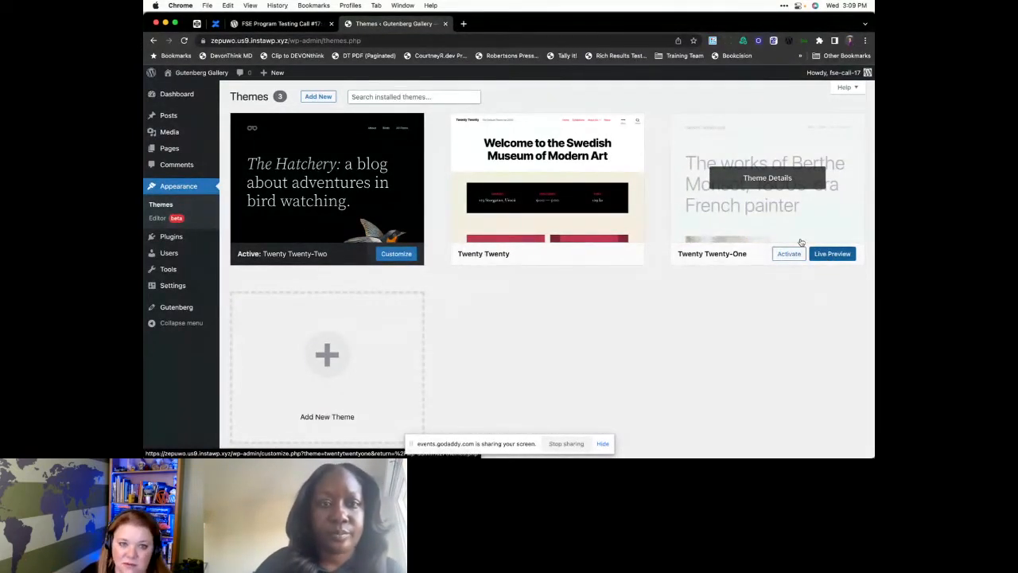
pyautogui.scroll(-1, 469, 84)
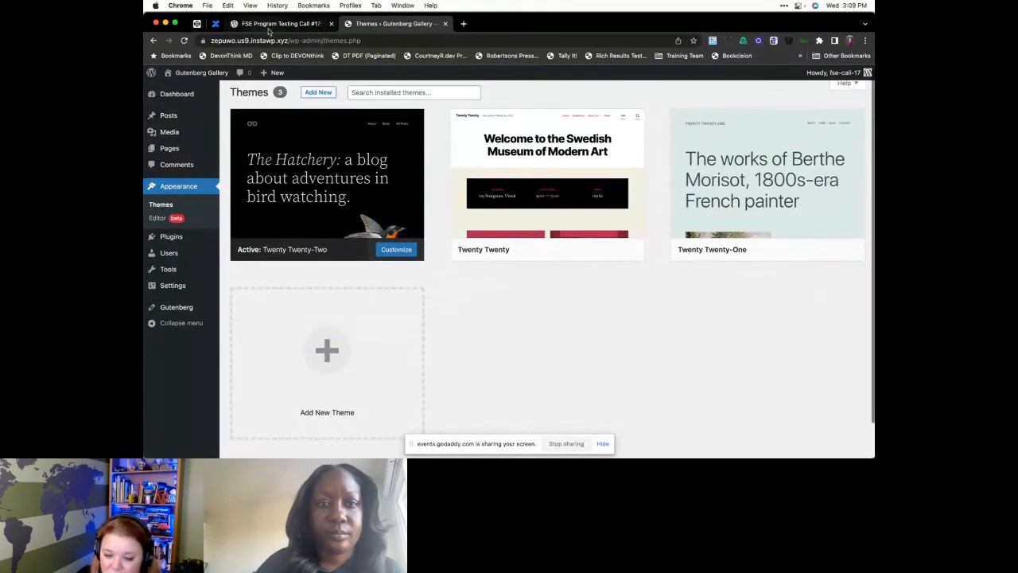
# - Return to the testing call post and highlight instruction 10 about heading to the site Editor
pyautogui.click(268, 27)
pyautogui.scroll(1, 484, 240)
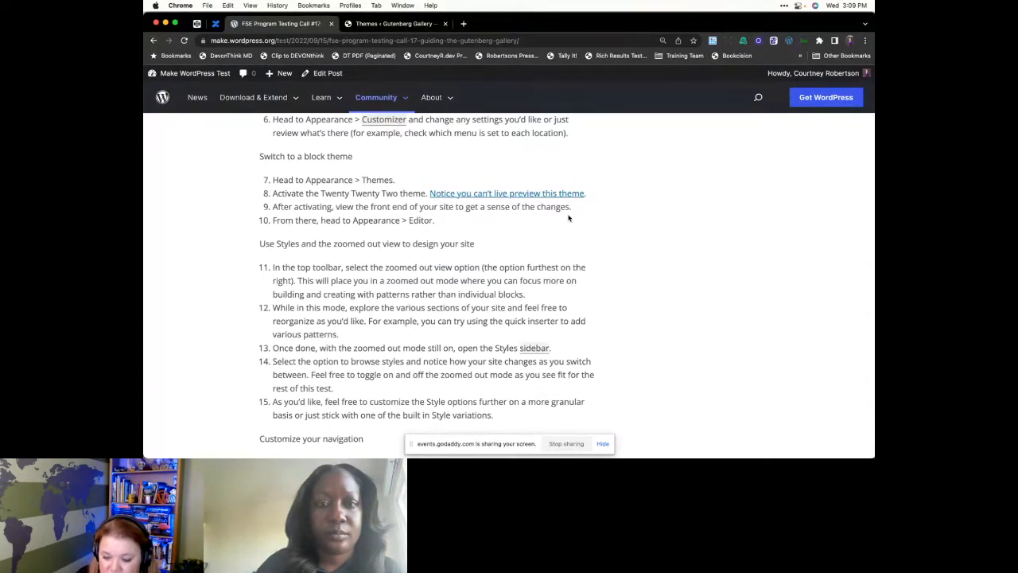
pyautogui.moveTo(443, 222); pyautogui.dragTo(271, 221)
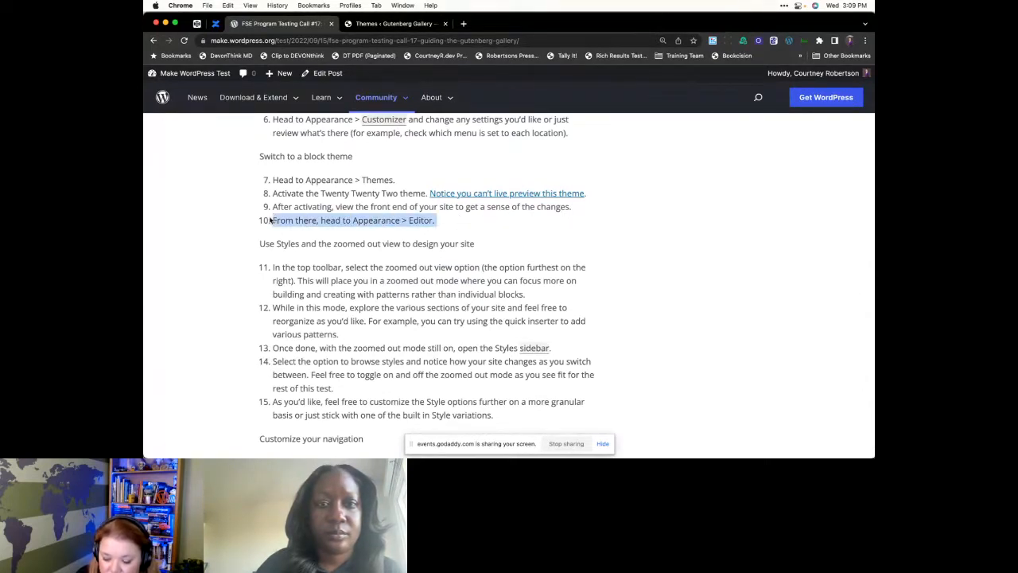
# - Open the Gutenberg Gallery test site's front end in a new tab and look over its home page down to Upcoming Exhibit
pyautogui.click(332, 217)
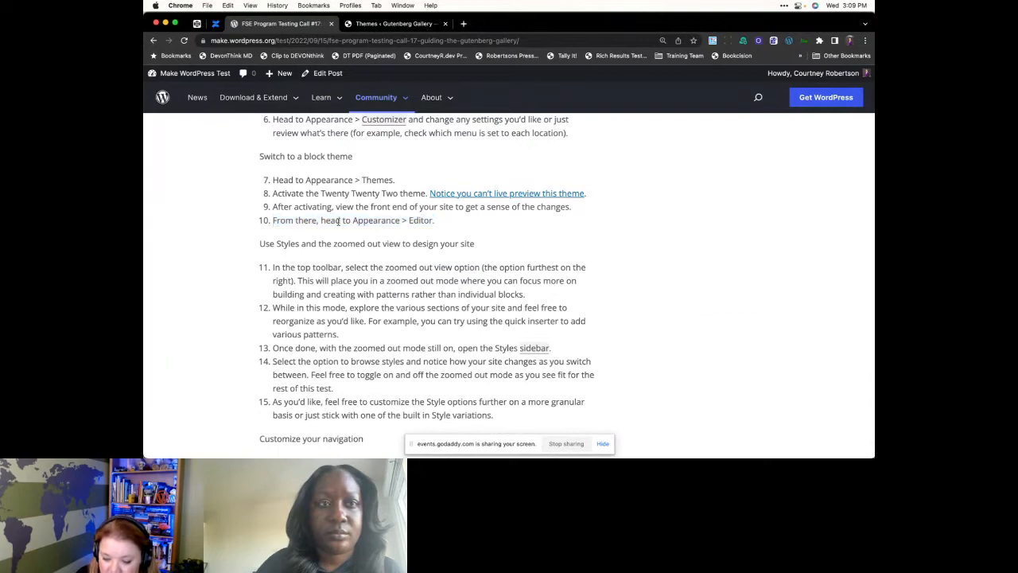
pyautogui.click(390, 23)
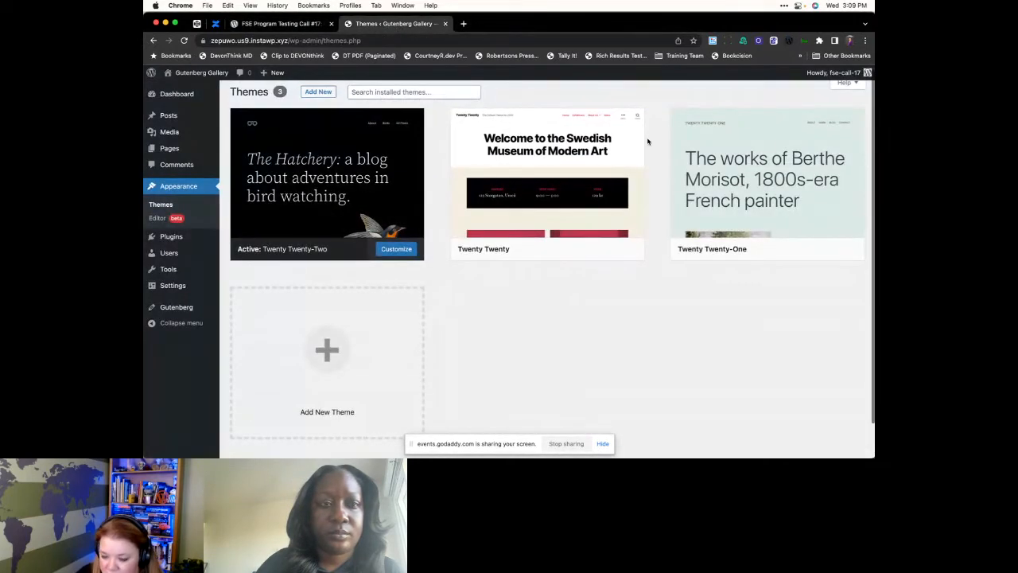
pyautogui.moveTo(174, 81)
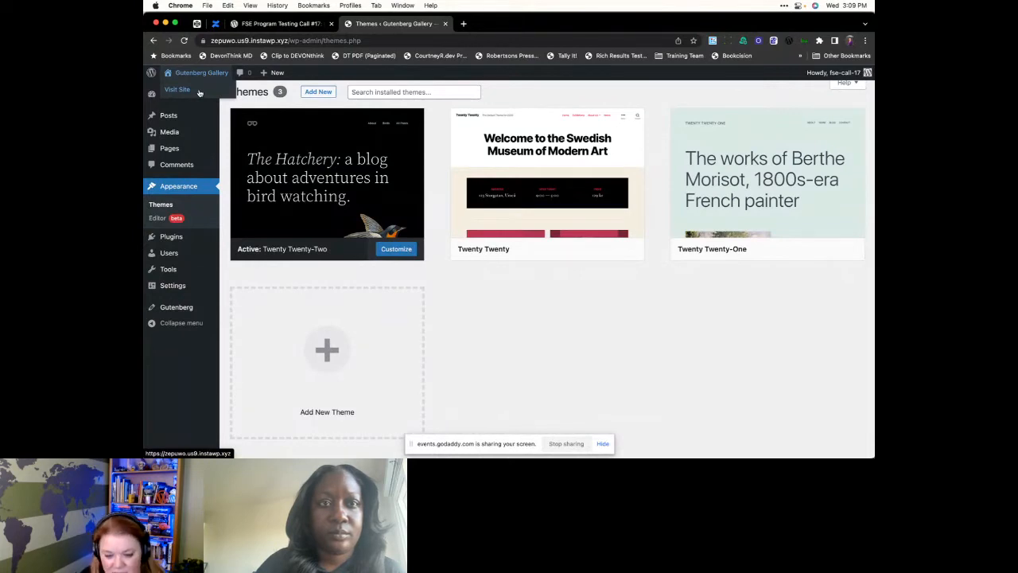
pyautogui.keyDown('super'); pyautogui.click(177, 89); pyautogui.keyUp('super')
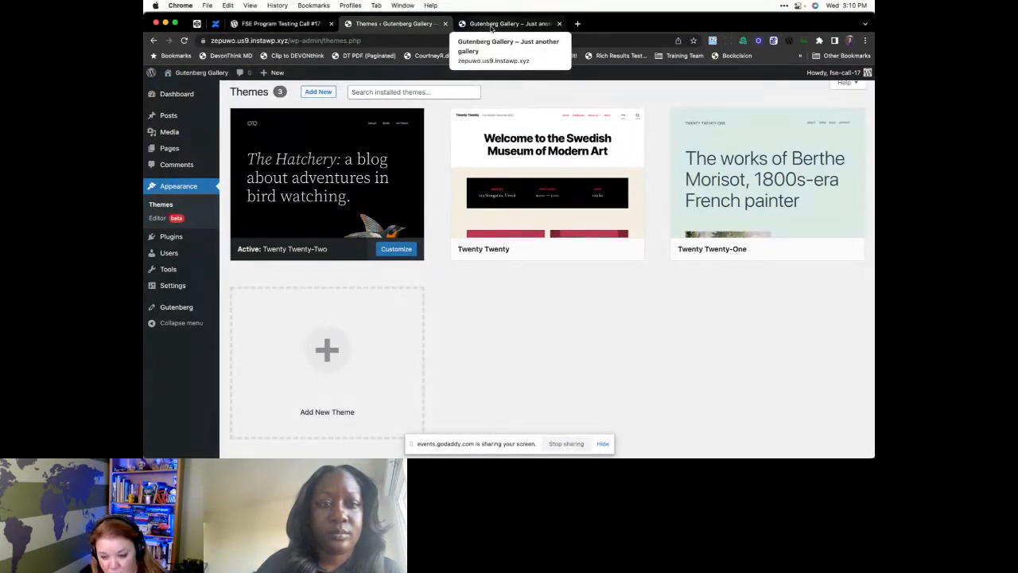
pyautogui.click(494, 25)
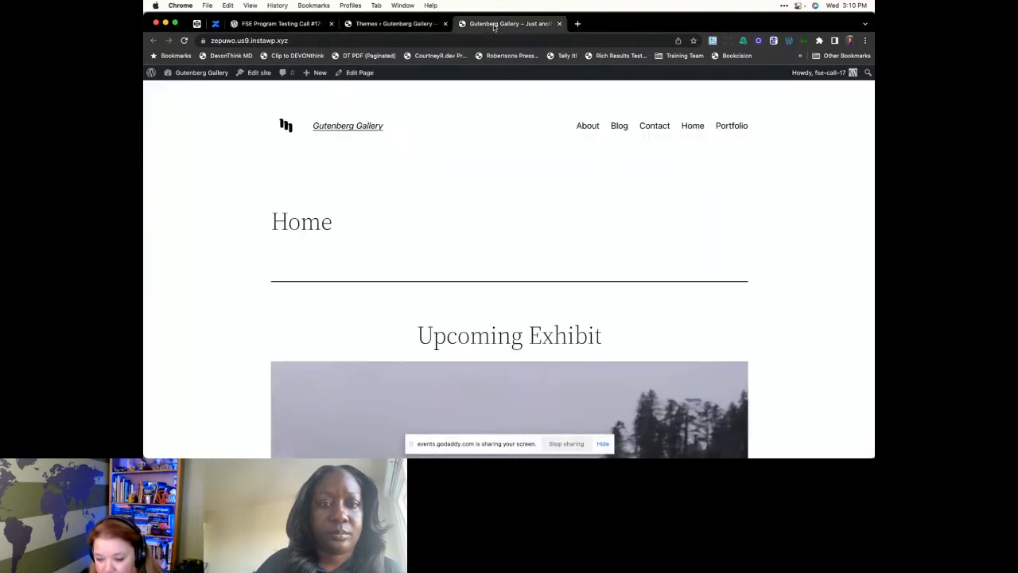
pyautogui.scroll(-8, 443, 149)
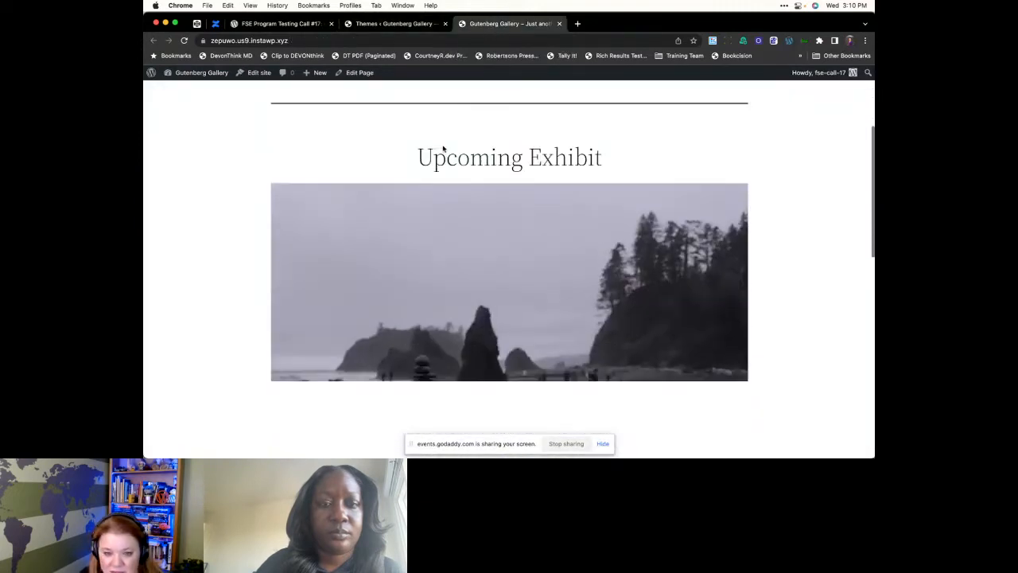
pyautogui.scroll(2, 443, 149)
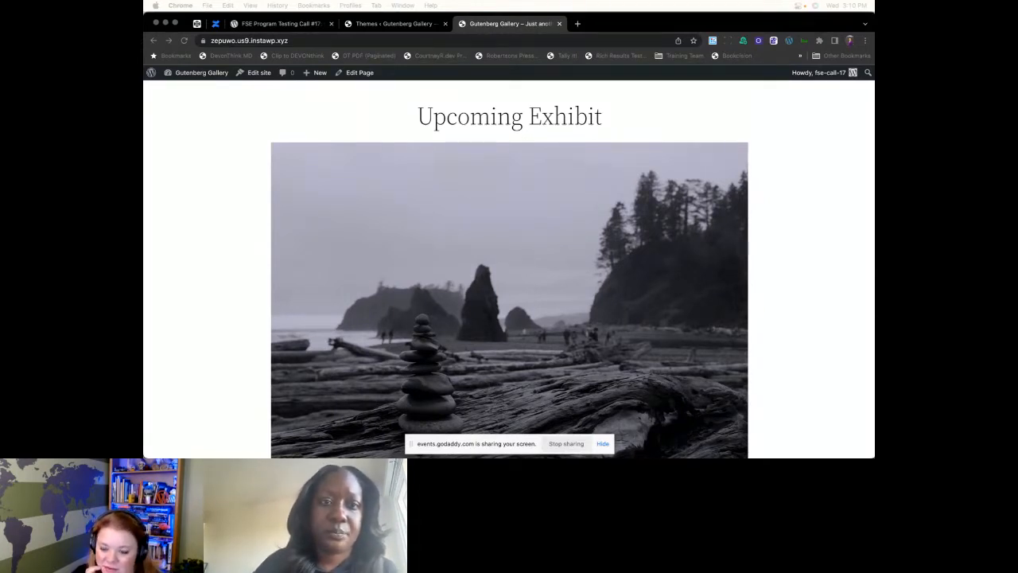
pyautogui.click(486, 31)
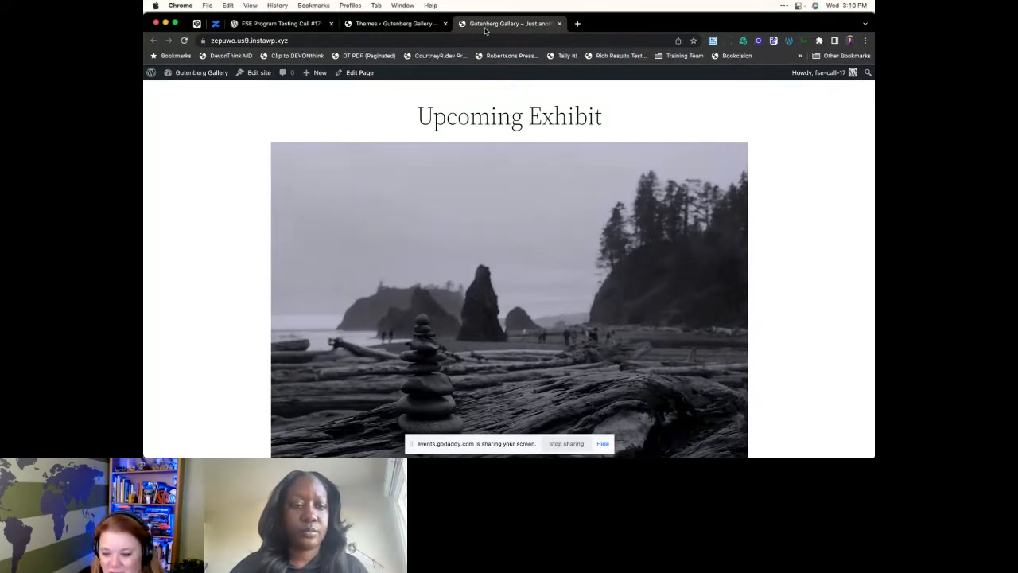
# - Return to the testing call post and review the "Use Styles and the zoomed out view to design your site" section, highlighting "zoomed out" in its heading
pyautogui.click(390, 24)
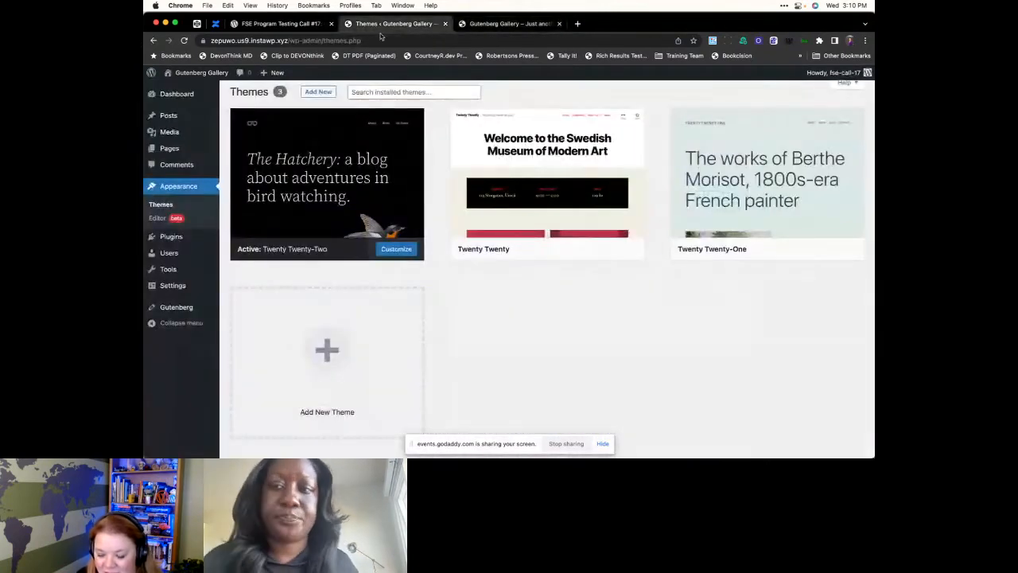
pyautogui.click(290, 24)
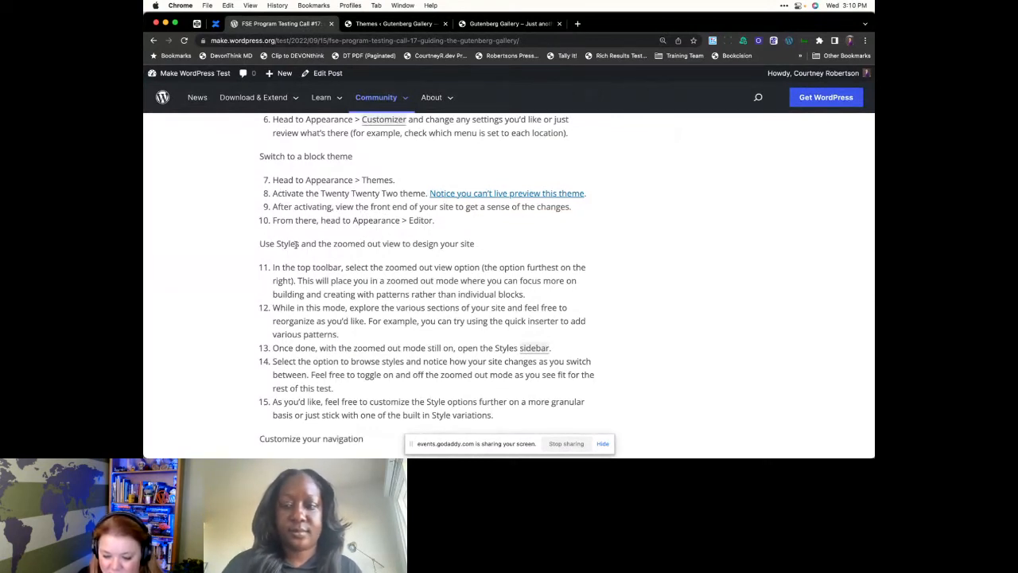
pyautogui.scroll(-3, 305, 249)
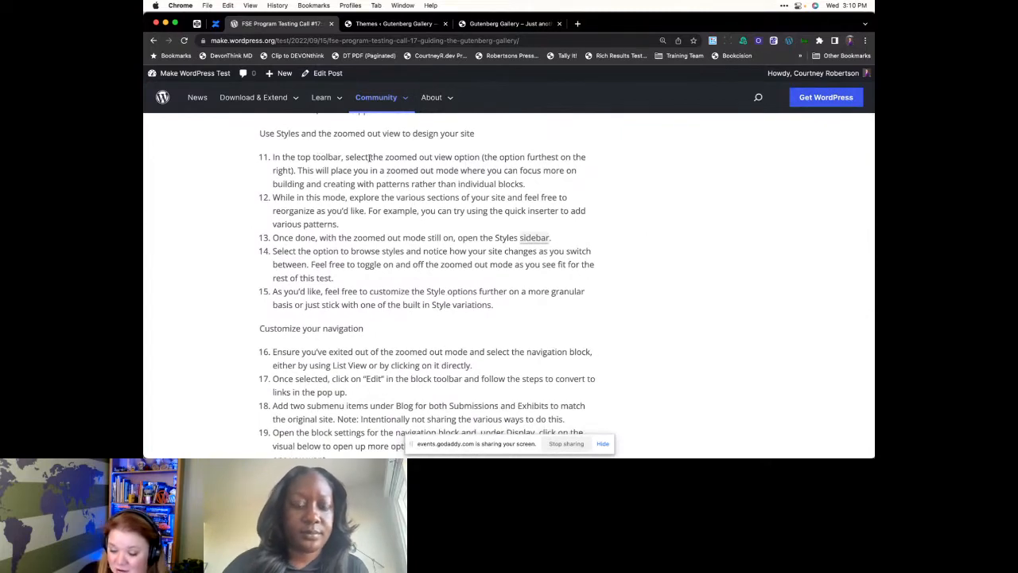
pyautogui.moveTo(383, 134); pyautogui.dragTo(336, 134)
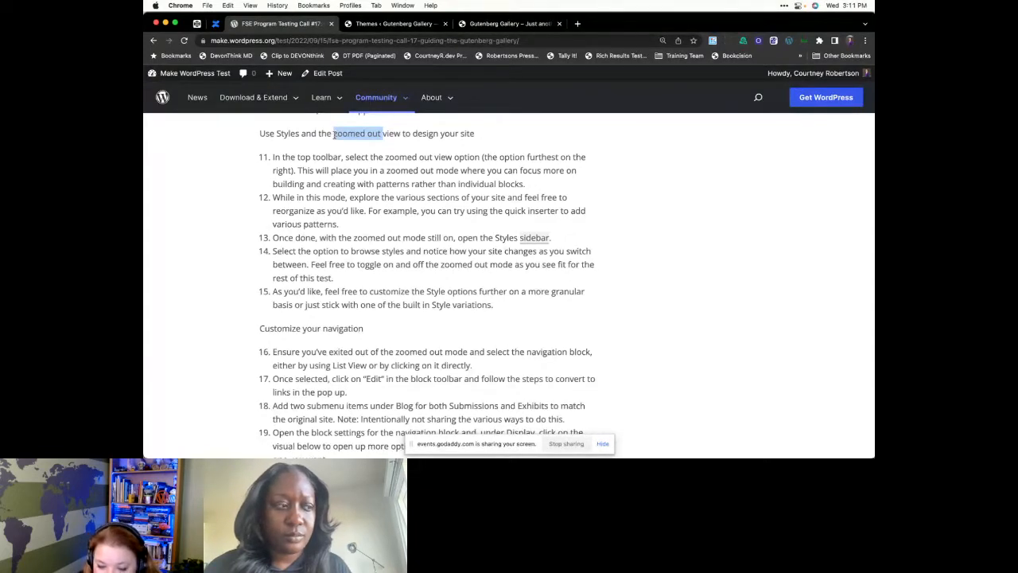
pyautogui.scroll(1, 329, 166)
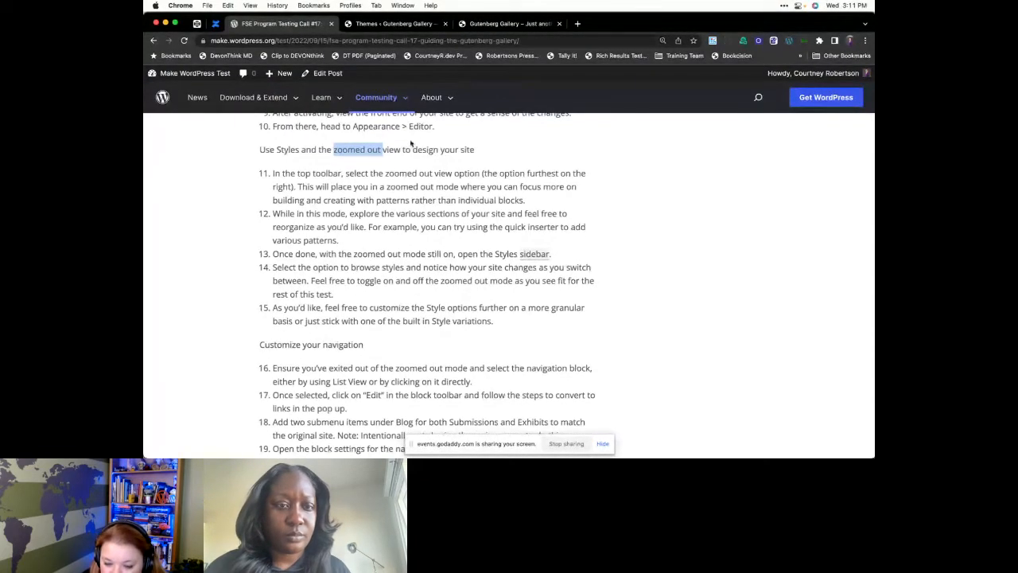
# - Switch to the Gutenberg Gallery test site's admin and open the site Editor
pyautogui.click(412, 30)
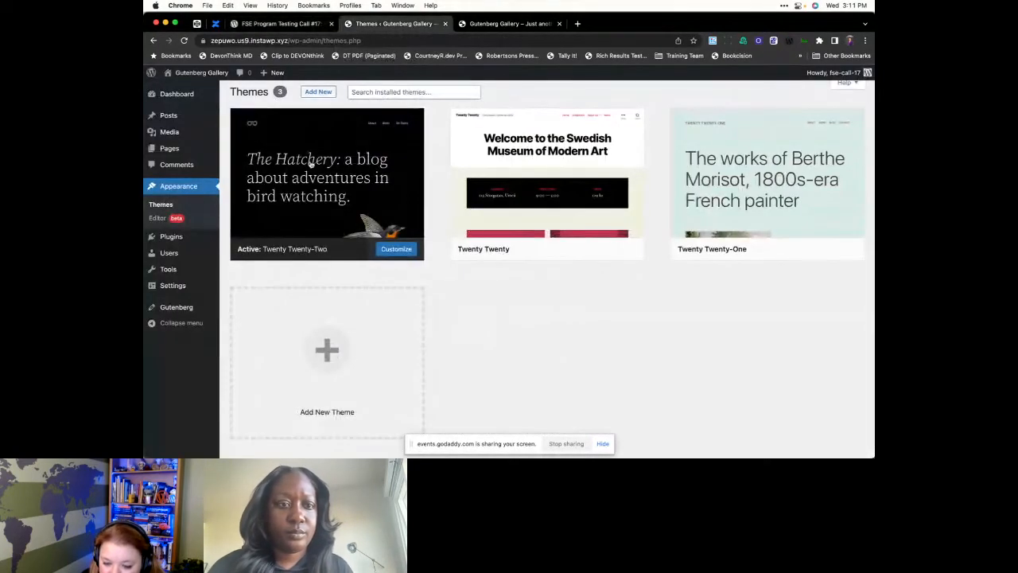
pyautogui.click(176, 218)
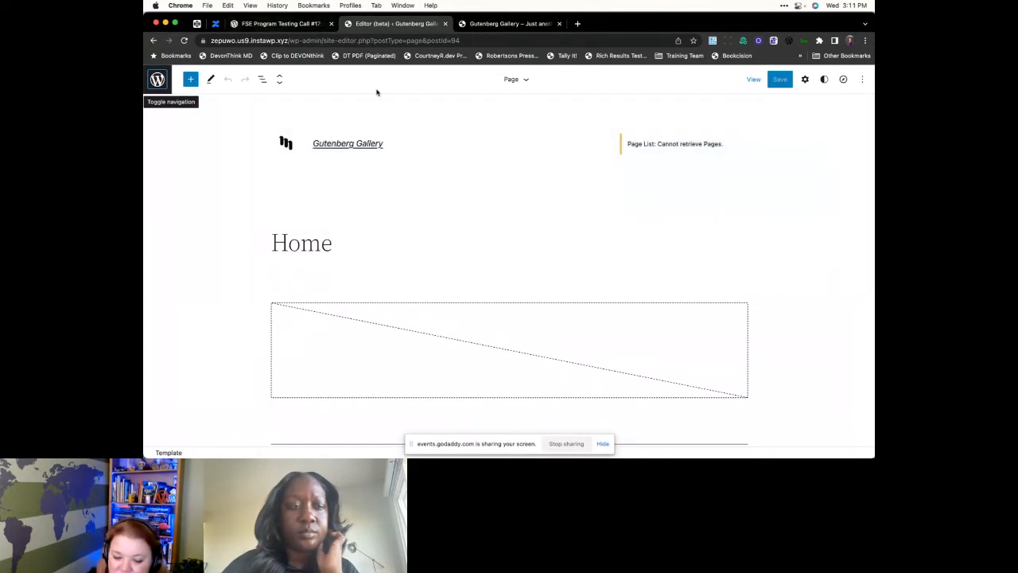
# - Go back to the testing call post and review instruction 11 about the zoomed out view option, highlighting part of its text
pyautogui.click(306, 24)
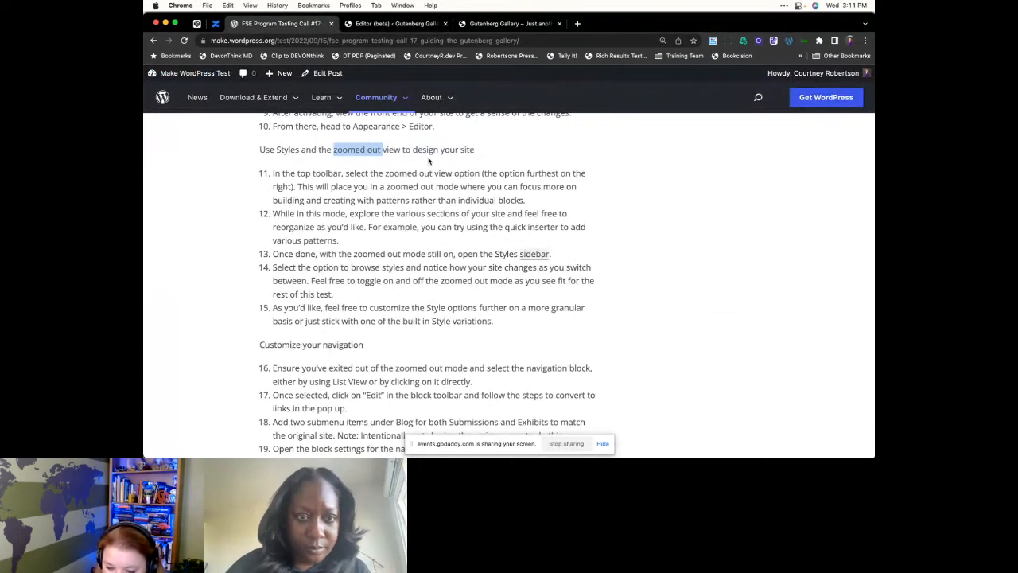
pyautogui.click(313, 173)
pyautogui.moveTo(346, 173); pyautogui.dragTo(377, 186)
pyautogui.click(370, 186)
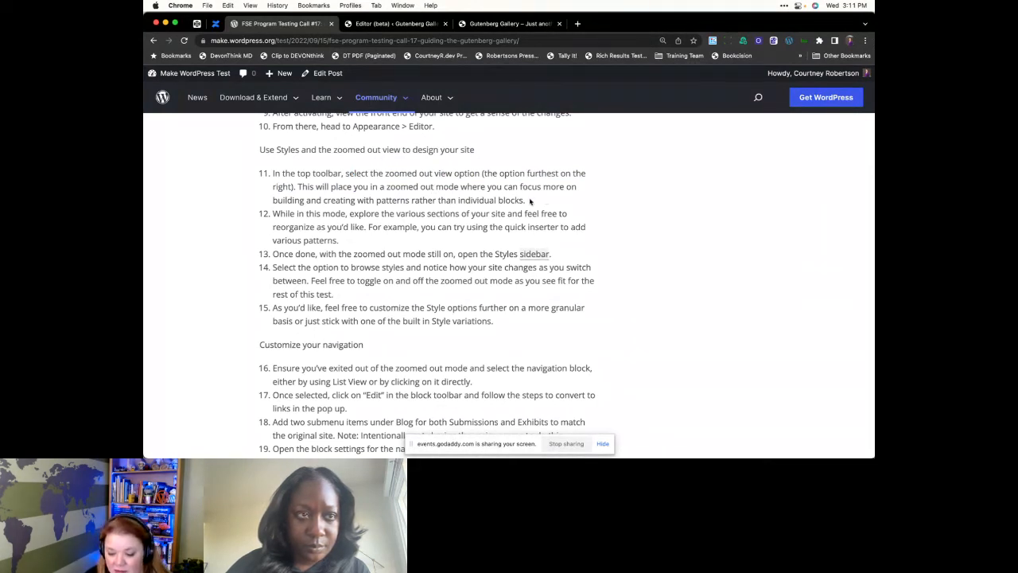
pyautogui.scroll(-1, 530, 201)
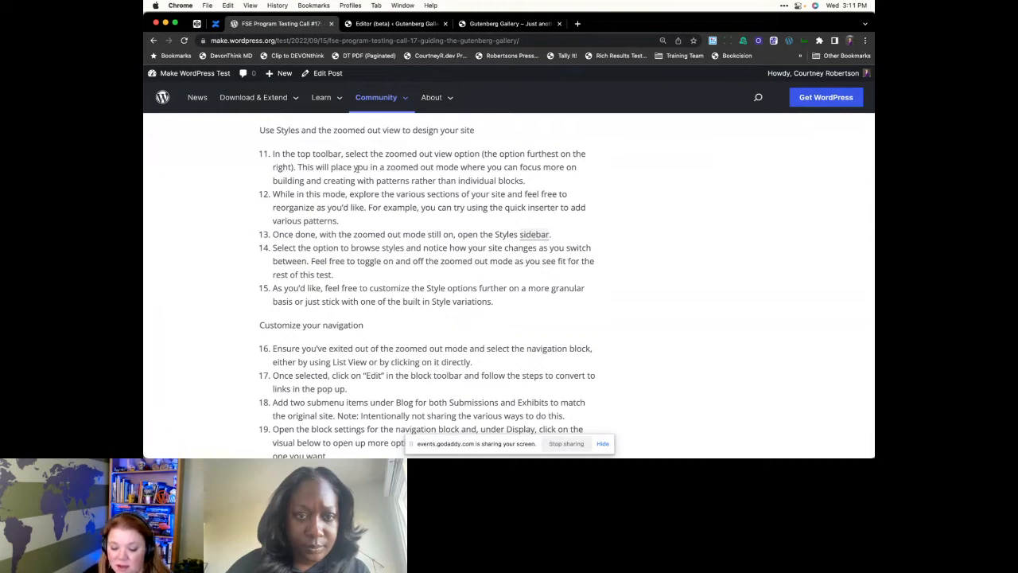
# - Turn on Zoom-out View in the site editor, and try moving the Header one position down and back up
pyautogui.click(390, 26)
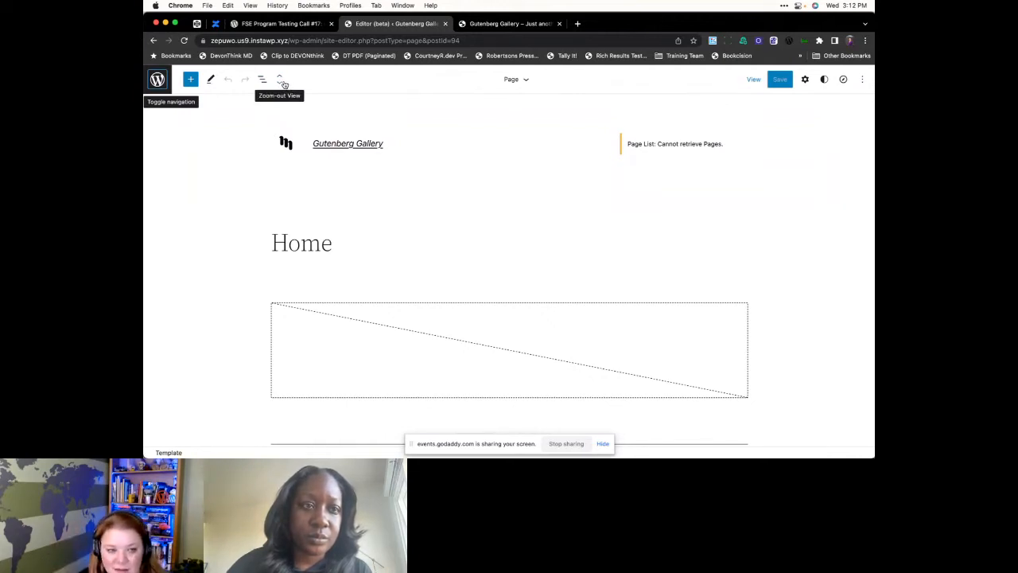
pyautogui.click(281, 80)
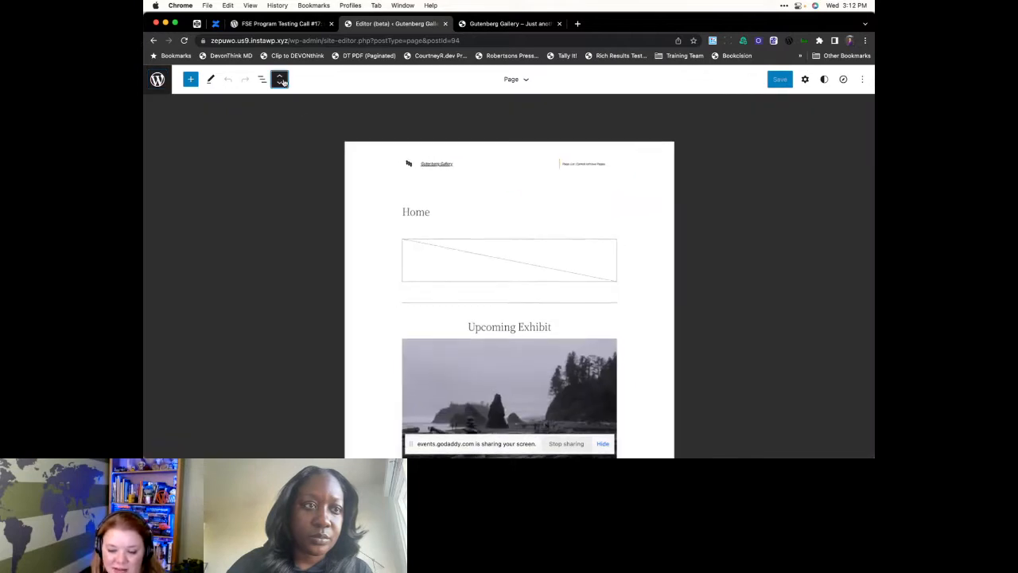
pyautogui.click(468, 174)
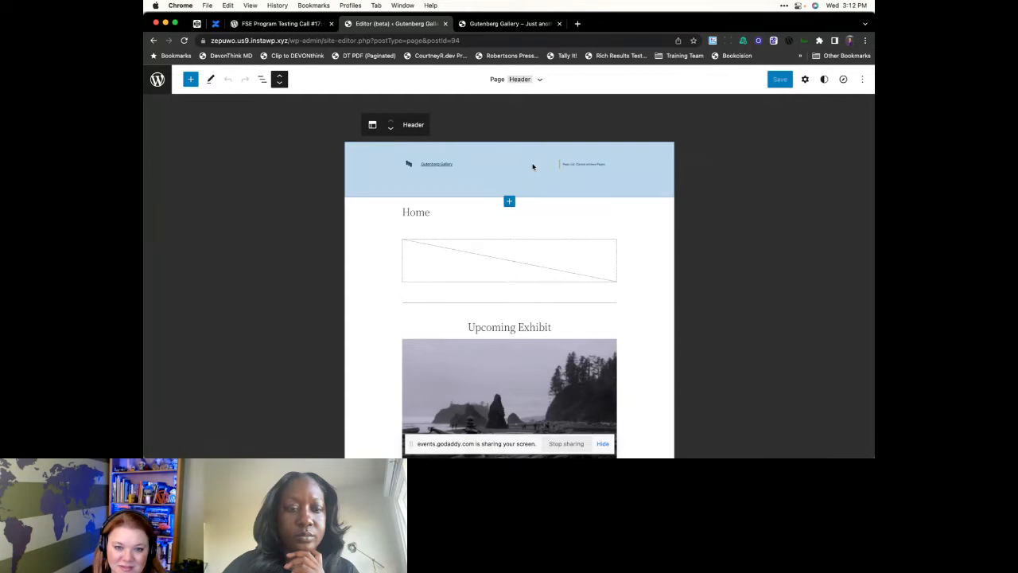
pyautogui.click(389, 129)
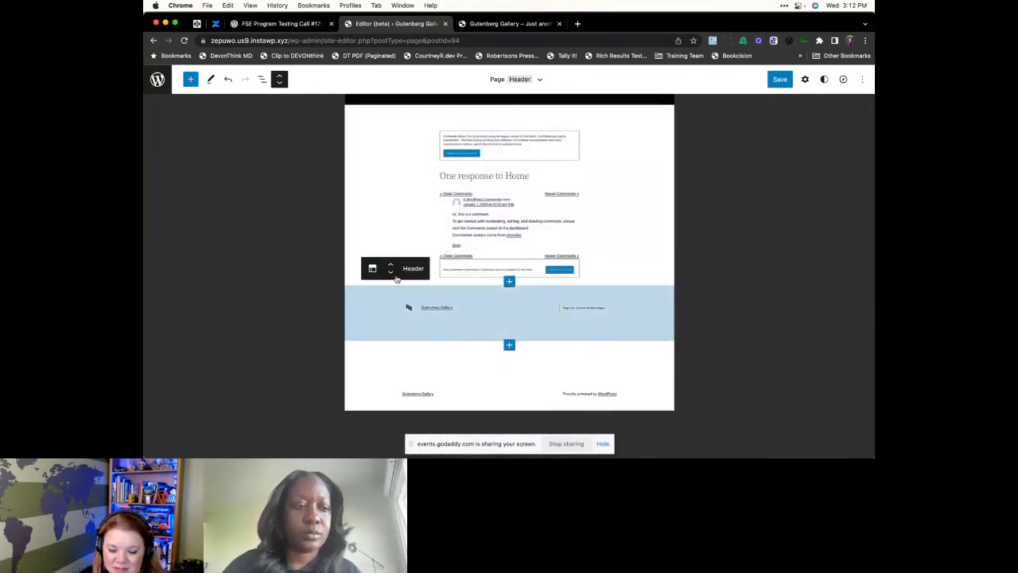
pyautogui.click(390, 264)
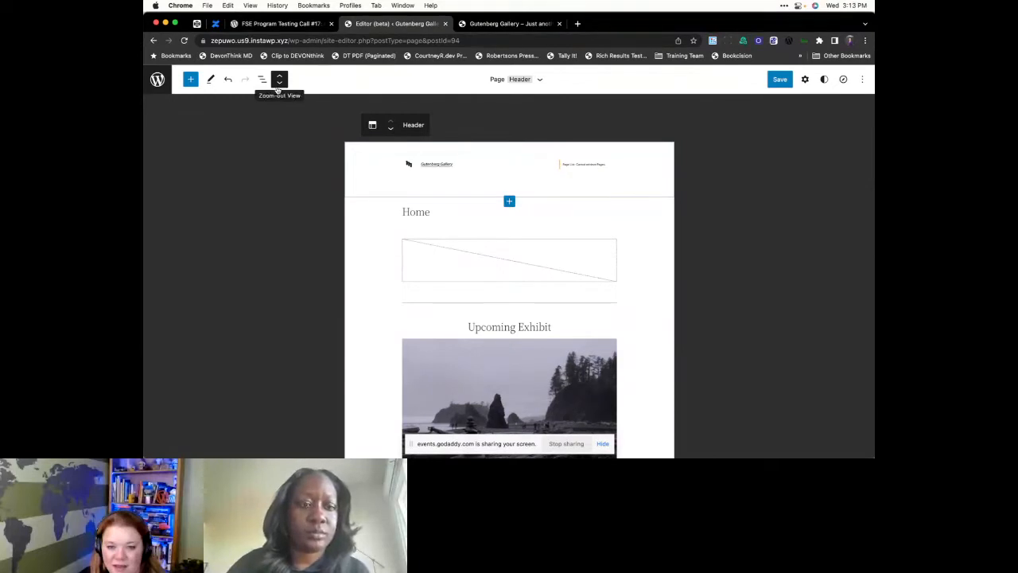
# - Go from the test site's front end to its Dashboard and back to view the header and navigation on the live home page
pyautogui.click(508, 24)
pyautogui.moveTo(181, 74)
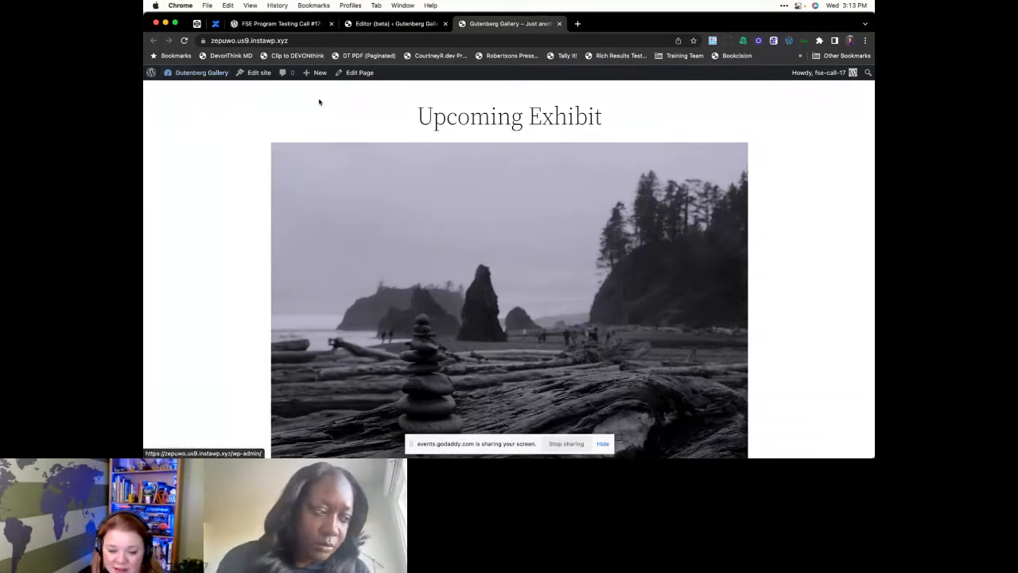
pyautogui.moveTo(213, 75)
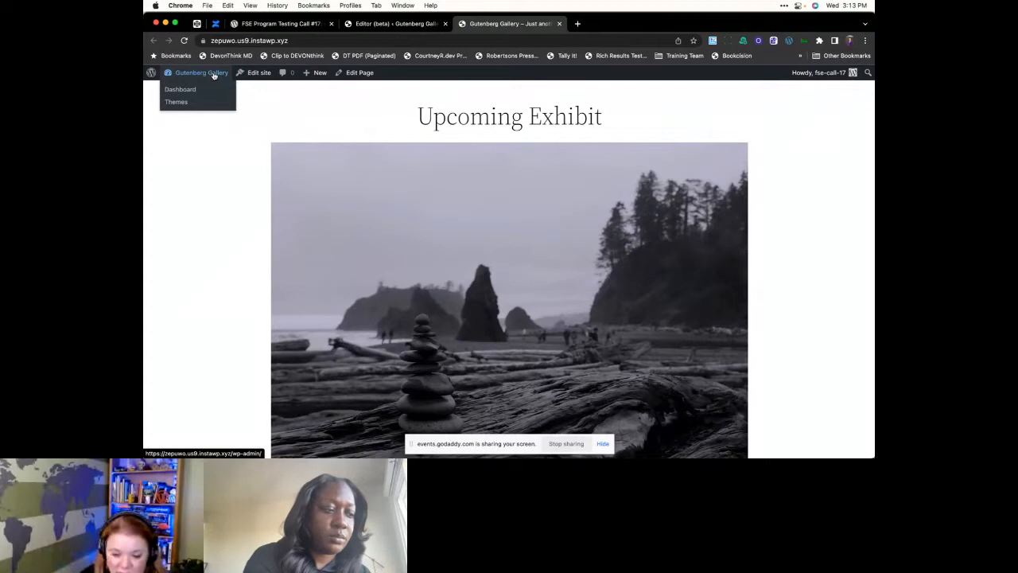
pyautogui.click(175, 74)
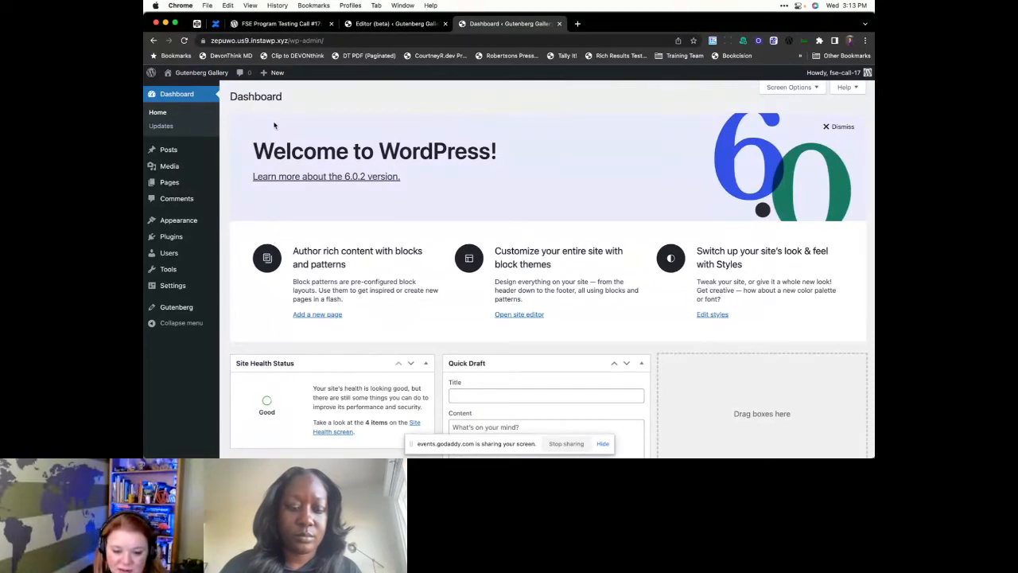
pyautogui.click(187, 74)
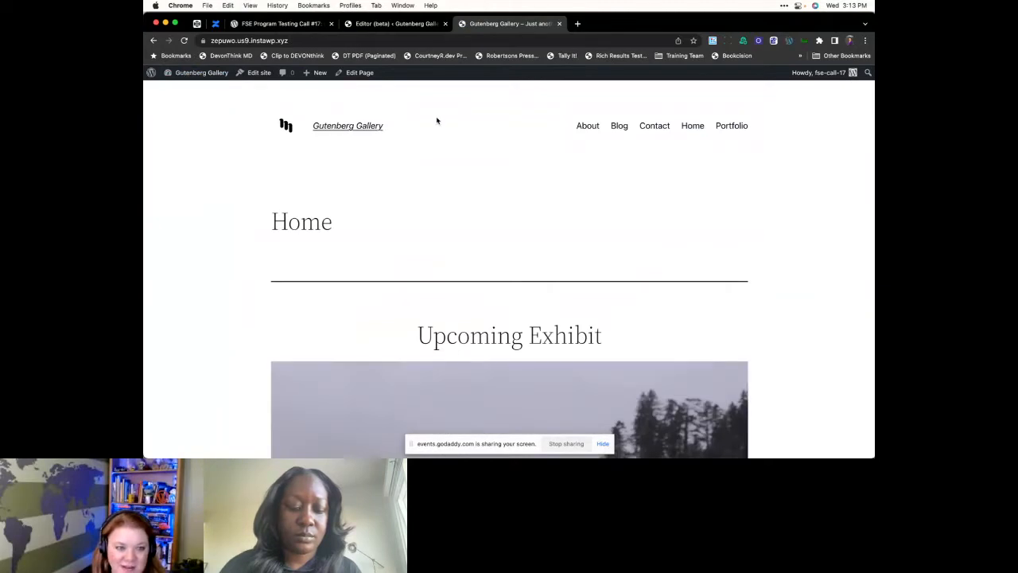
# - Select the content Group in the site editor's zoomed out page and examine it alongside the block structure in List View
pyautogui.click(402, 24)
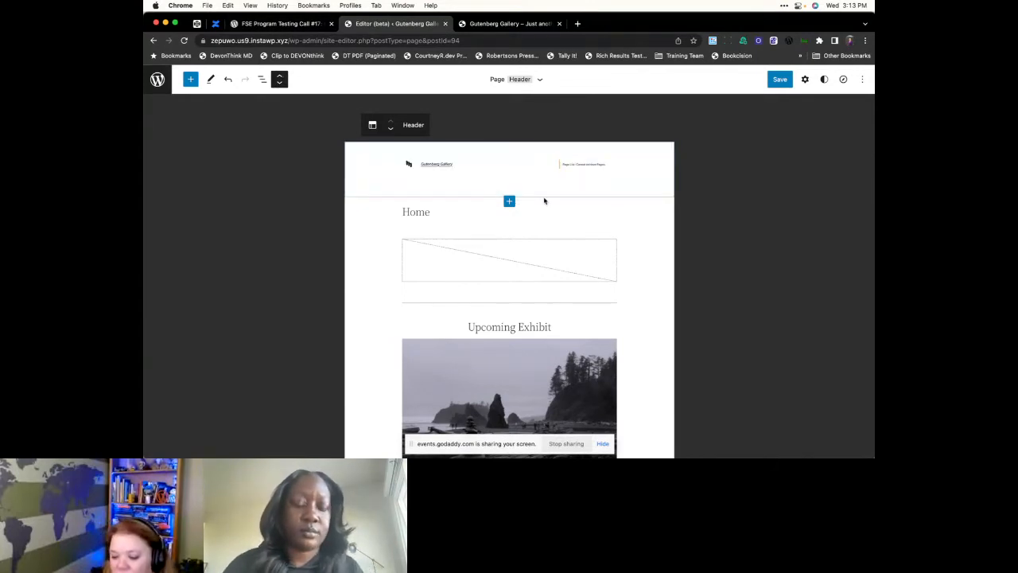
pyautogui.click(488, 237)
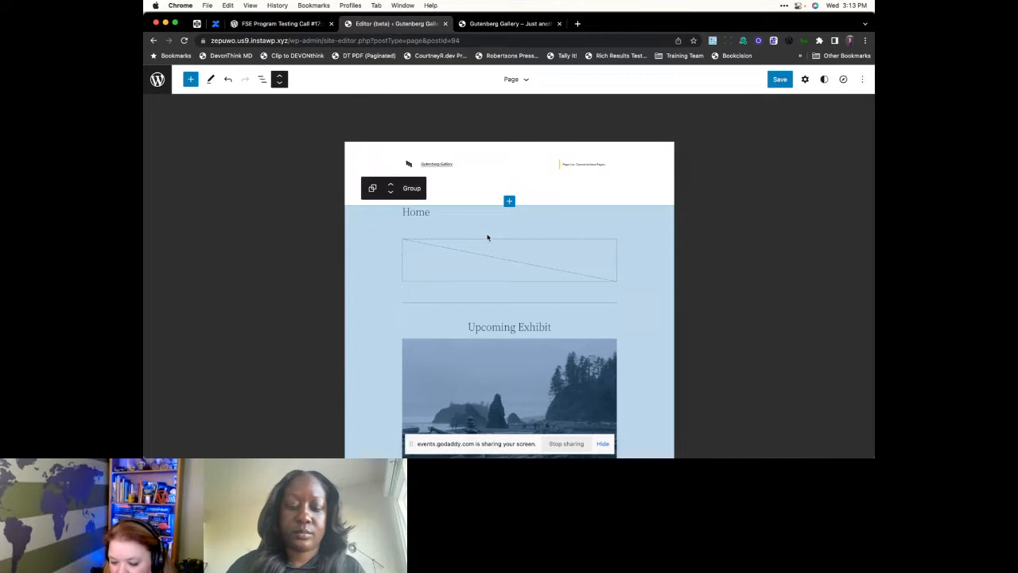
pyautogui.scroll(-3, 487, 237)
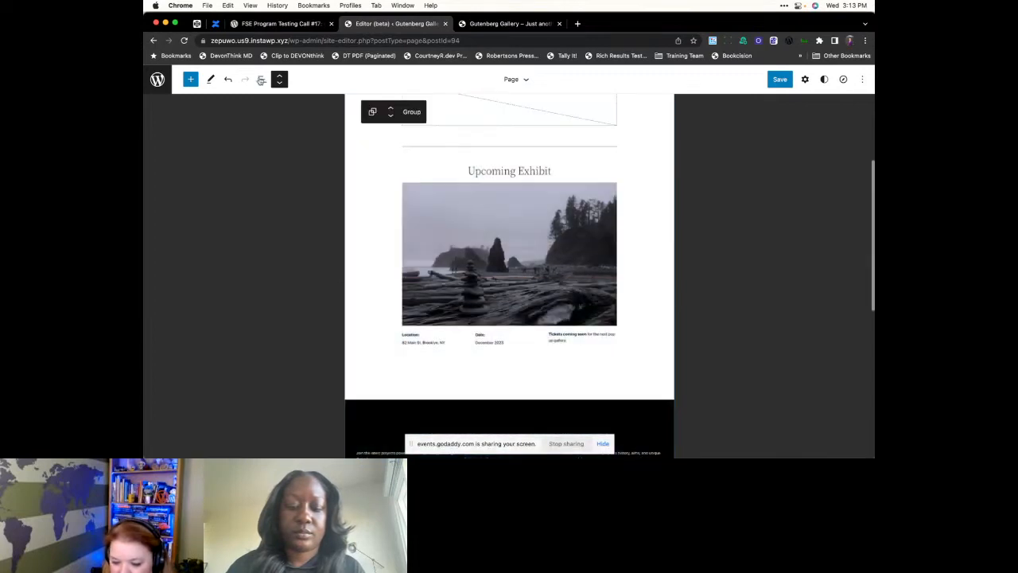
pyautogui.click(261, 79)
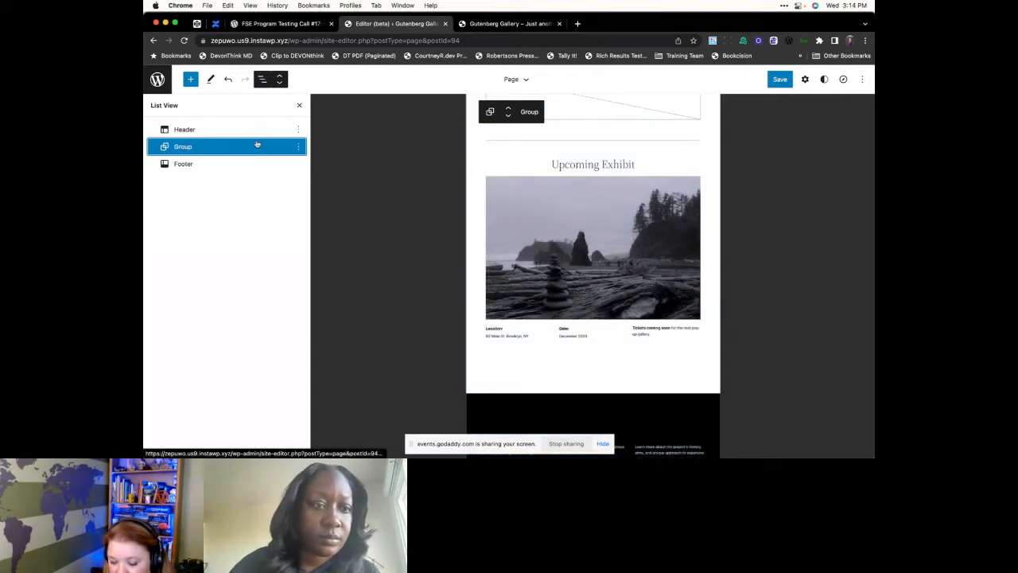
pyautogui.scroll(5, 546, 254)
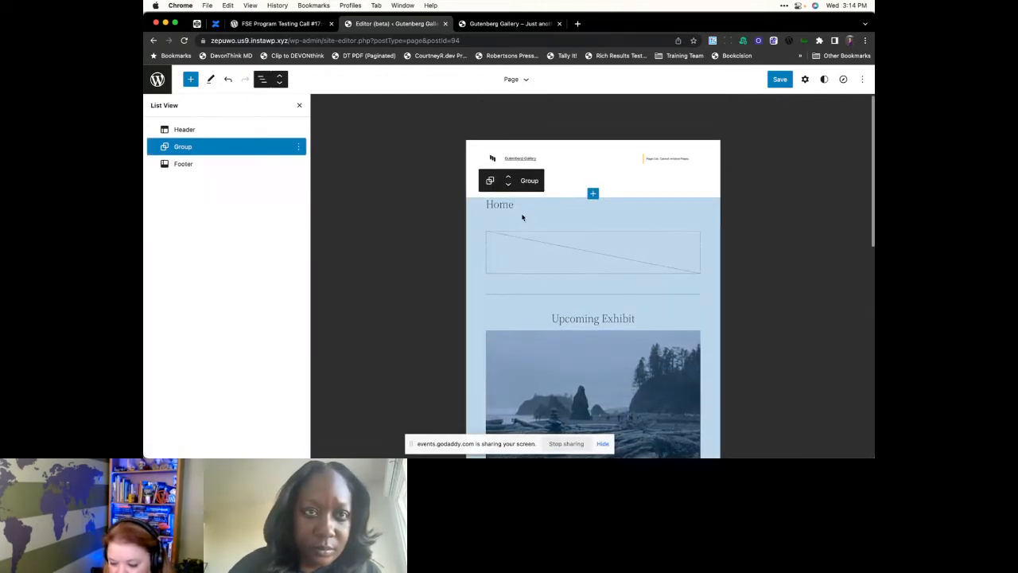
pyautogui.scroll(-10, 610, 246)
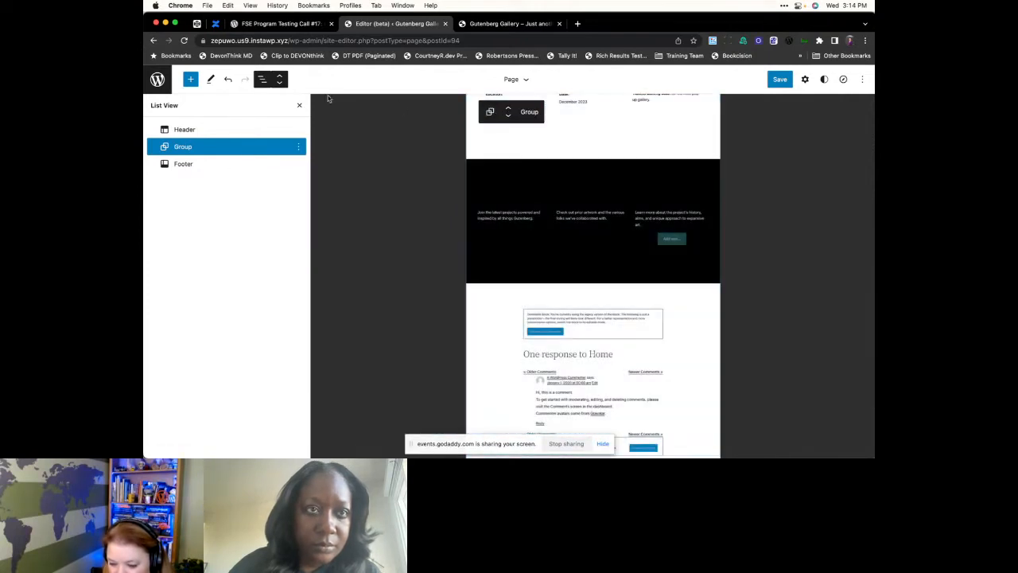
# - Close List View and leave Zoom-out View, and look over the Upcoming Exhibit content at normal size
pyautogui.click(262, 79)
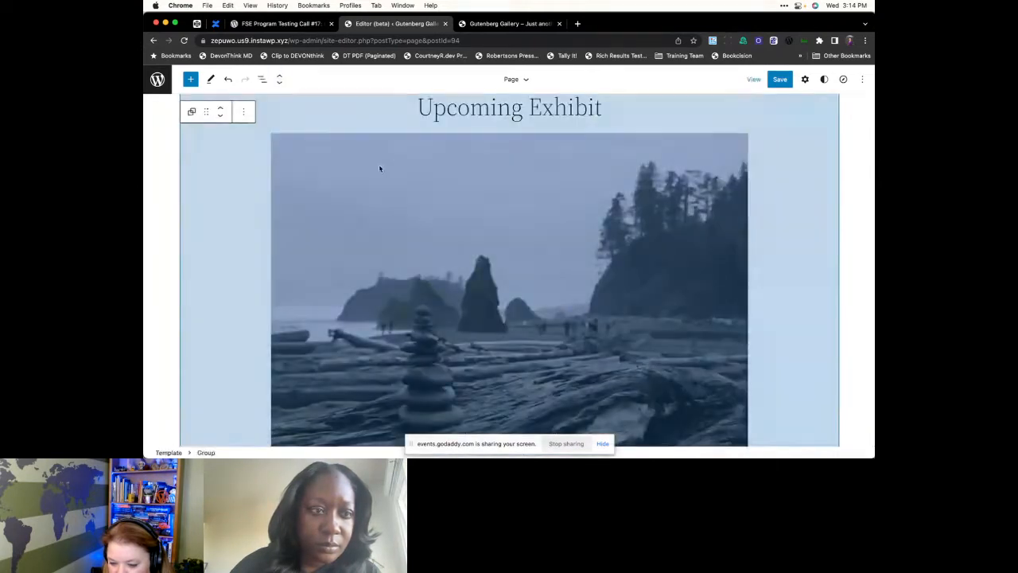
pyautogui.scroll(-5, 450, 195)
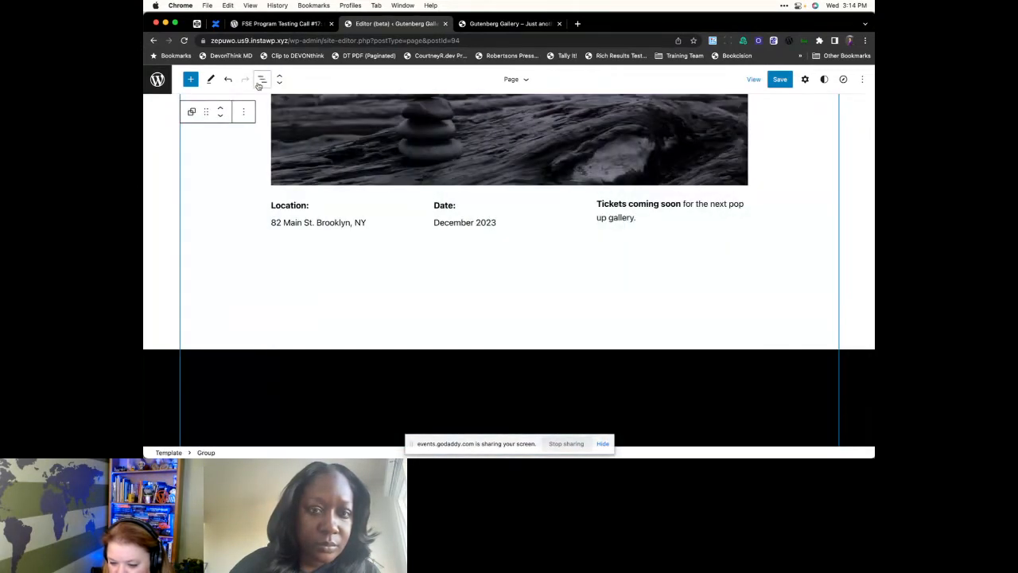
# - Open List View at normal size, and expand and collapse the content Group to examine its nested blocks
pyautogui.click(261, 78)
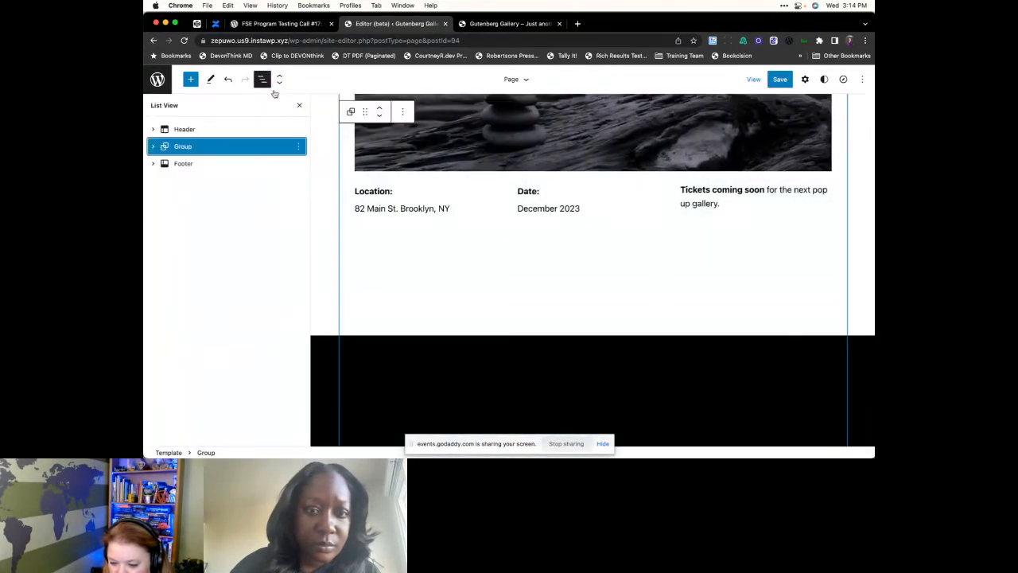
pyautogui.click(154, 147)
pyautogui.click(153, 148)
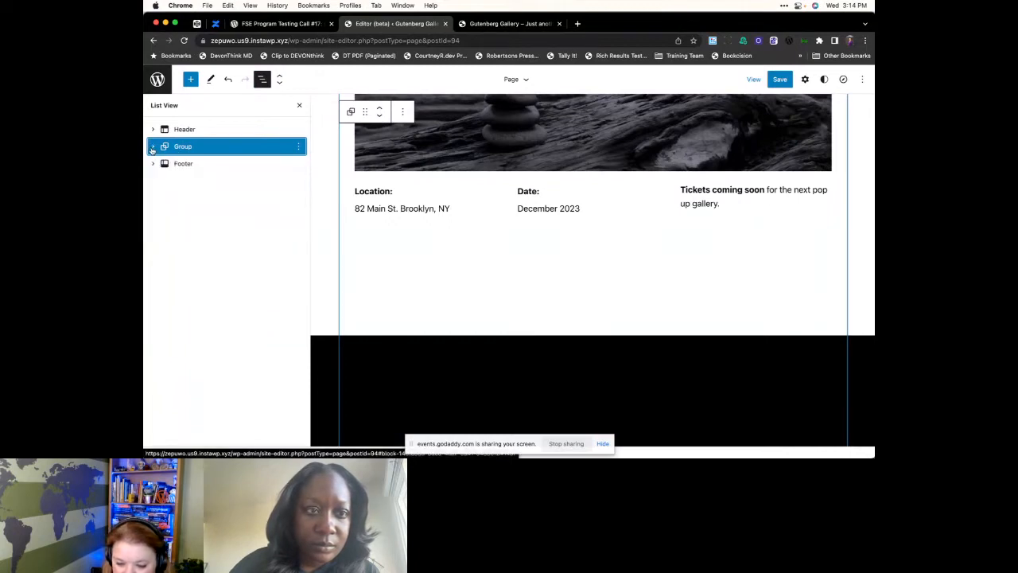
pyautogui.click(153, 148)
pyautogui.click(152, 149)
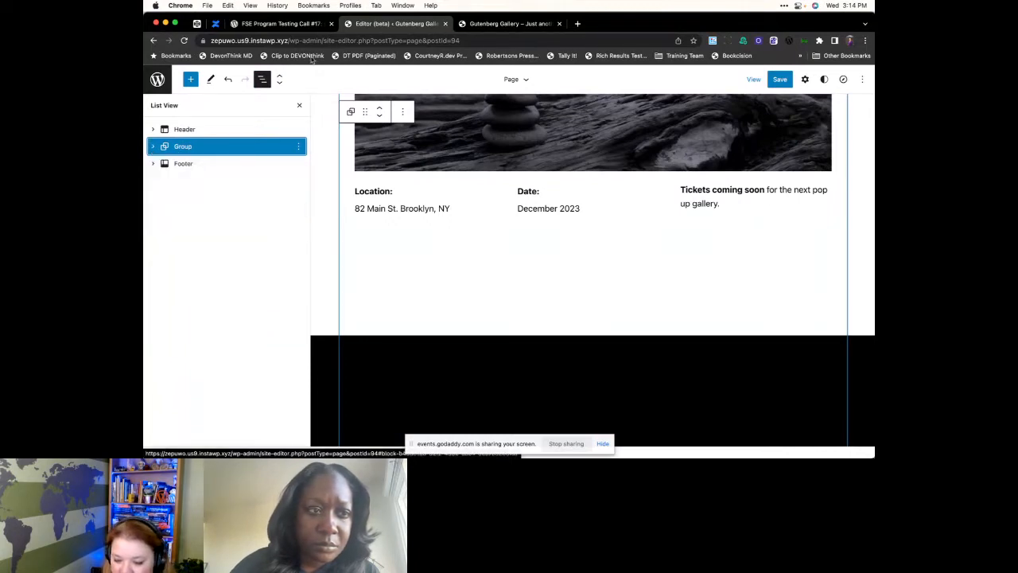
# - Turn on Zoom-out View with List View open, and examine the Group's listing and its content from the comments up to Upcoming Exhibit
pyautogui.click(279, 78)
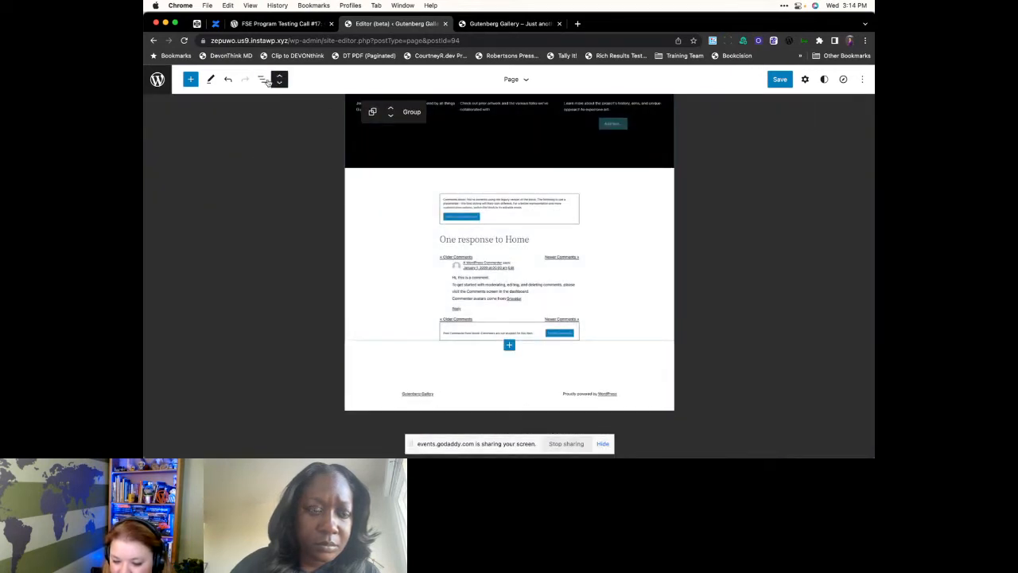
pyautogui.click(263, 79)
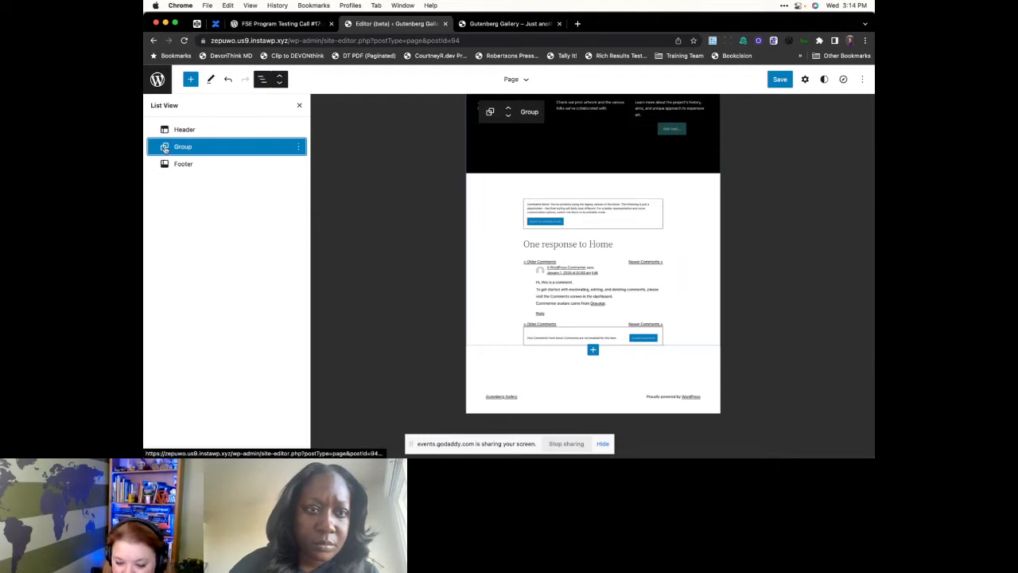
pyautogui.scroll(2, 522, 257)
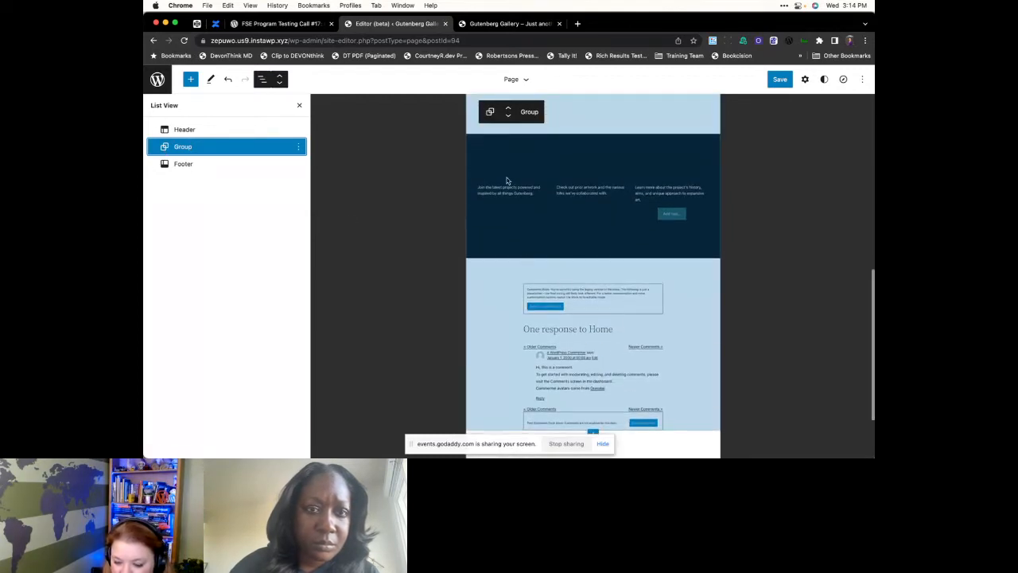
pyautogui.scroll(5, 541, 271)
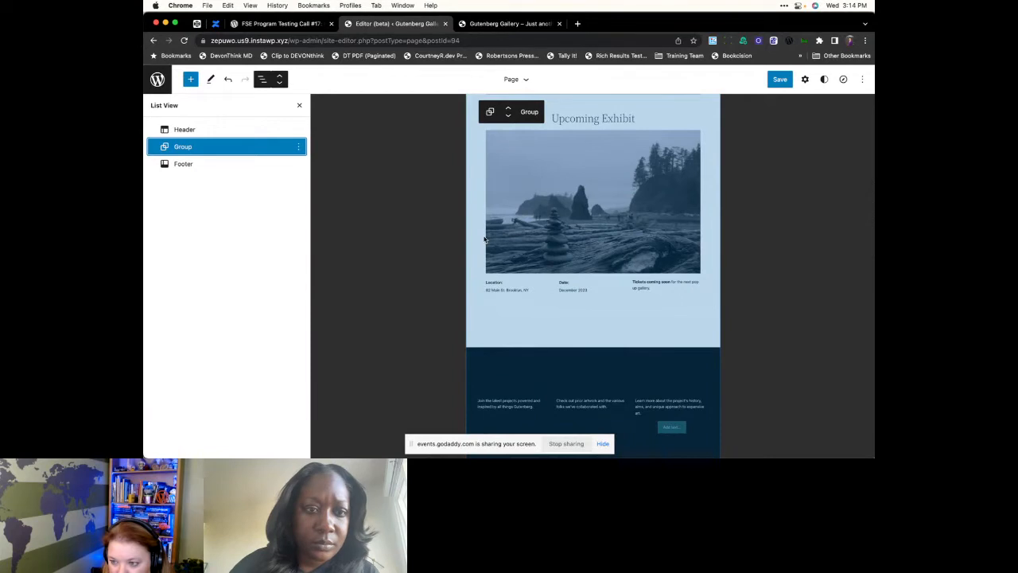
pyautogui.scroll(1, 549, 279)
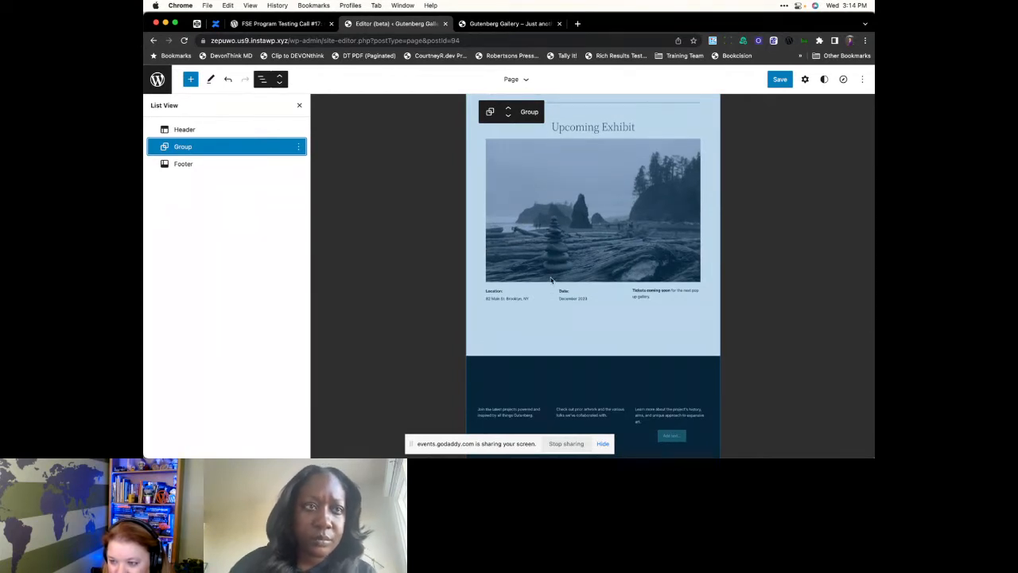
pyautogui.scroll(4, 550, 279)
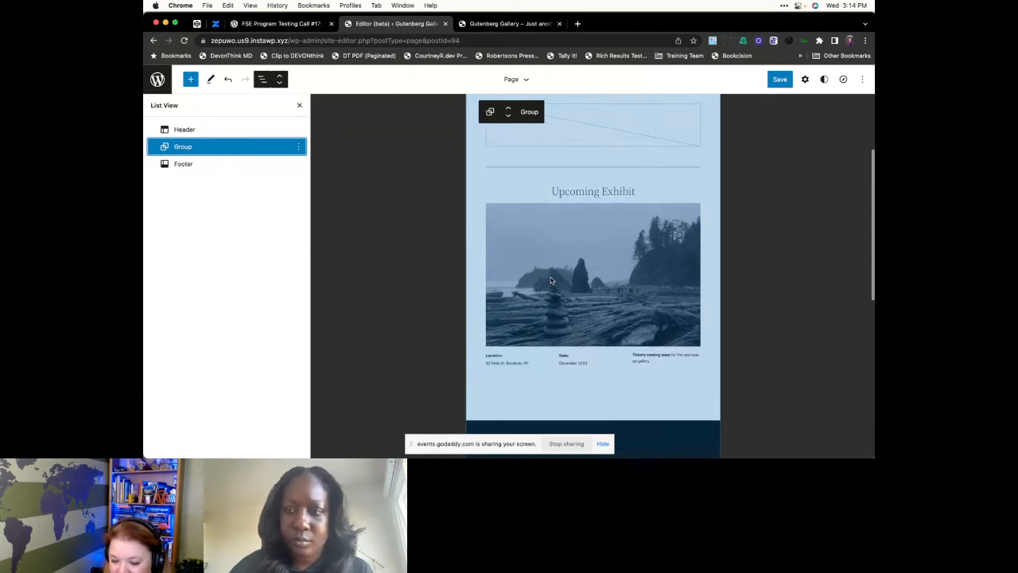
pyautogui.scroll(-10, 550, 277)
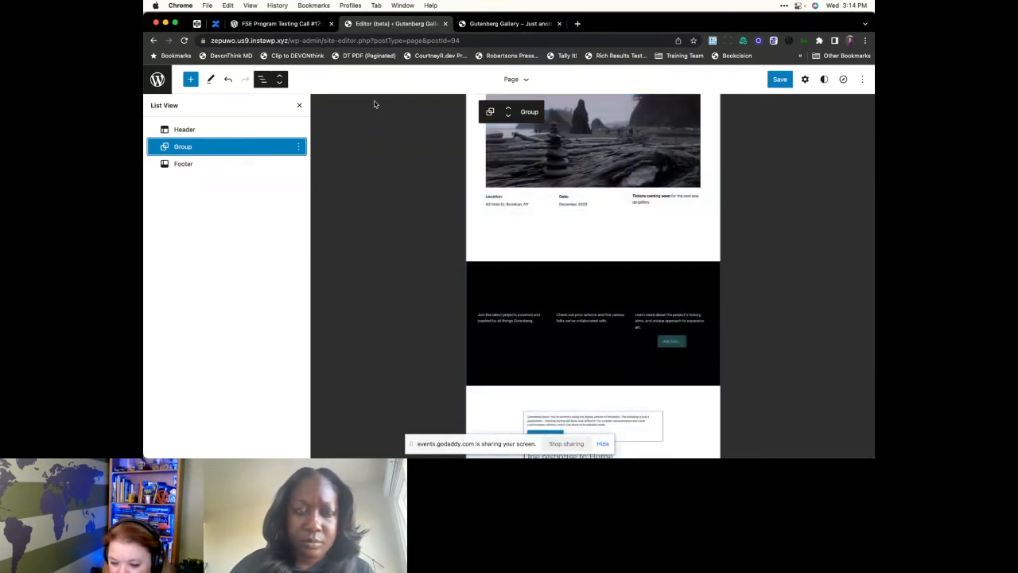
# - Leave Zoom-out View, and move the Spacer inside the content Group one position down, below Post Content
pyautogui.click(280, 80)
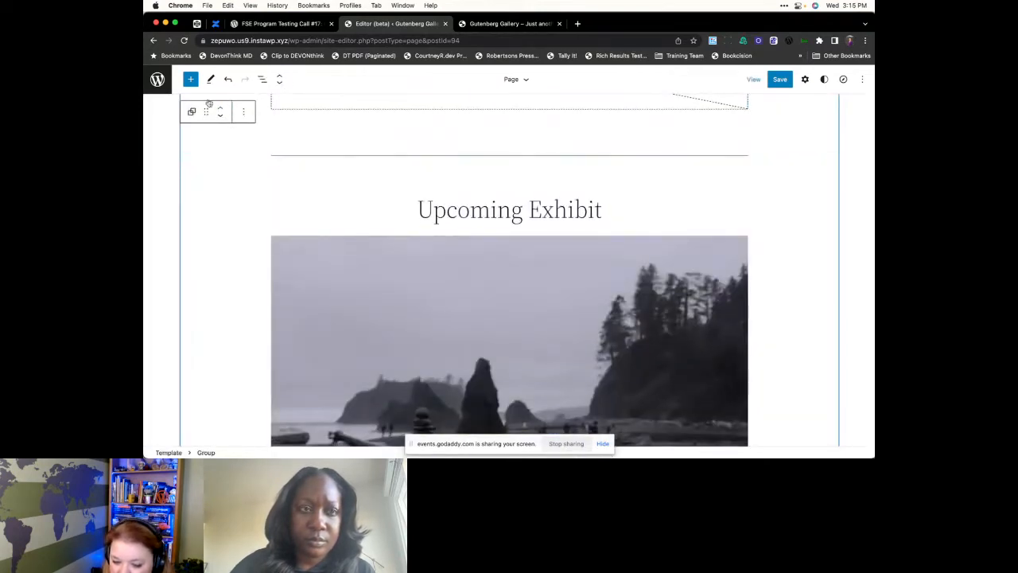
pyautogui.click(263, 79)
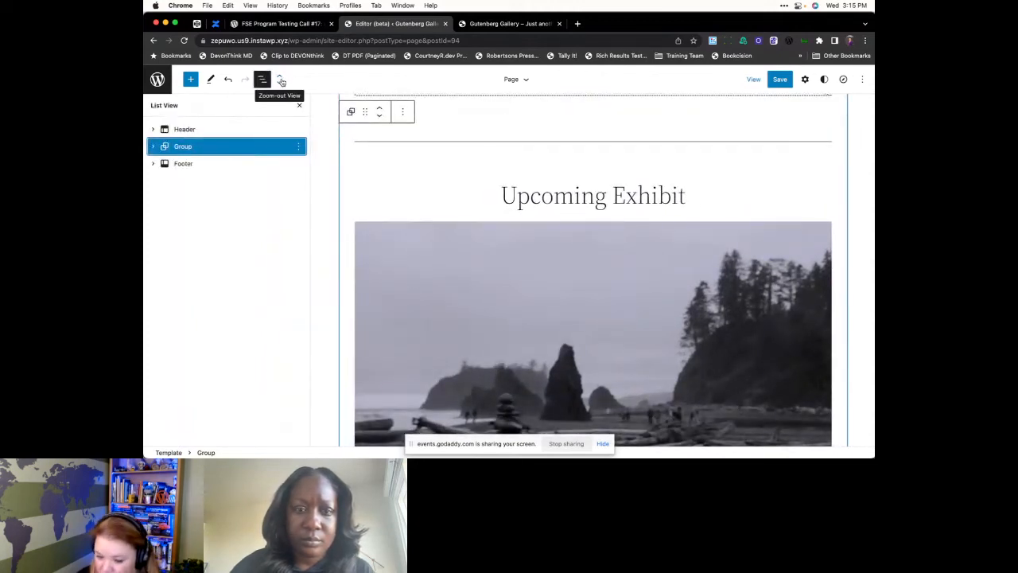
pyautogui.click(153, 147)
pyautogui.click(248, 181)
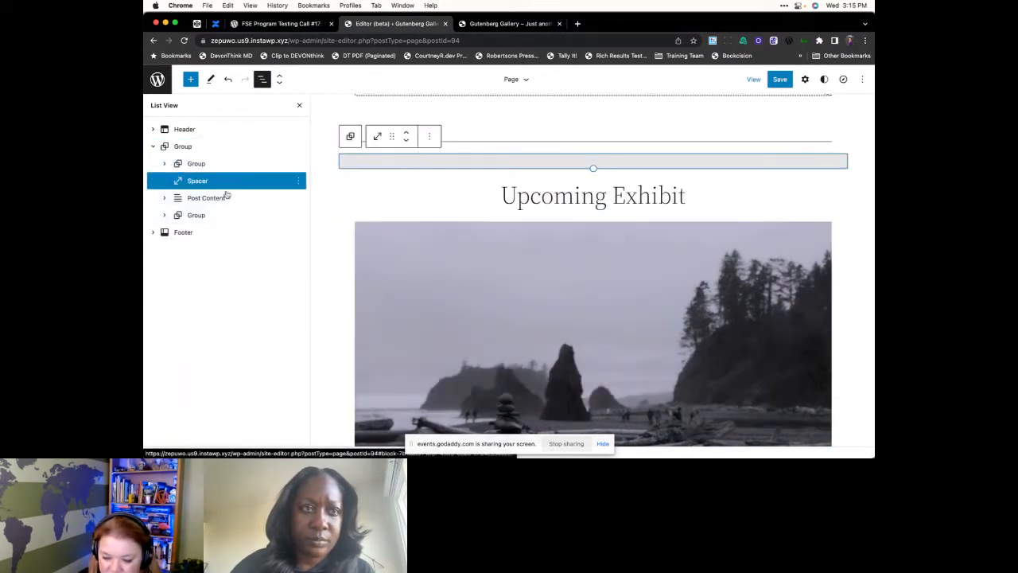
pyautogui.click(406, 142)
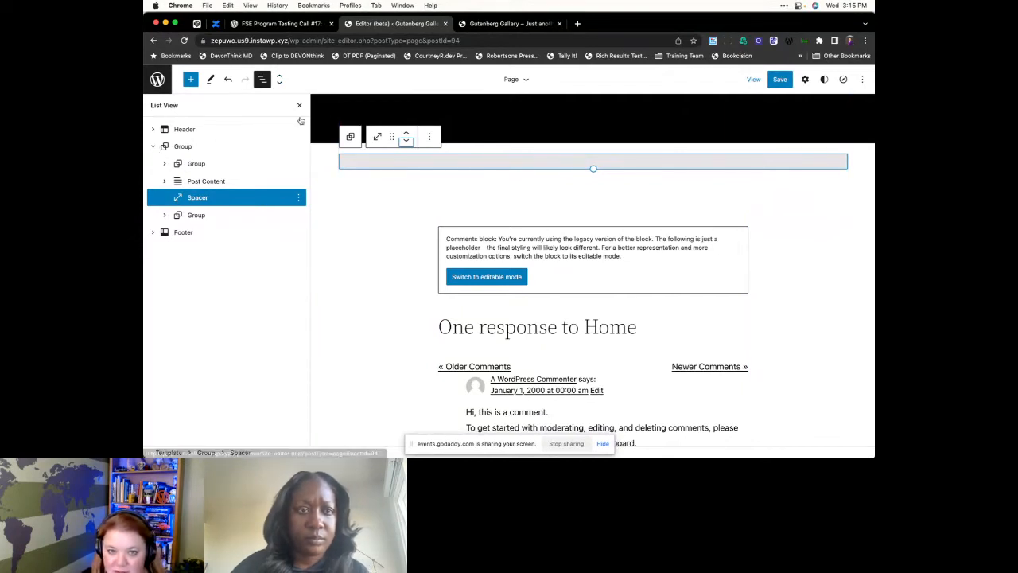
# - Check the testing call instructions, and start a new post from the test site in a separate tab, dismissing the welcome guide
pyautogui.click(280, 23)
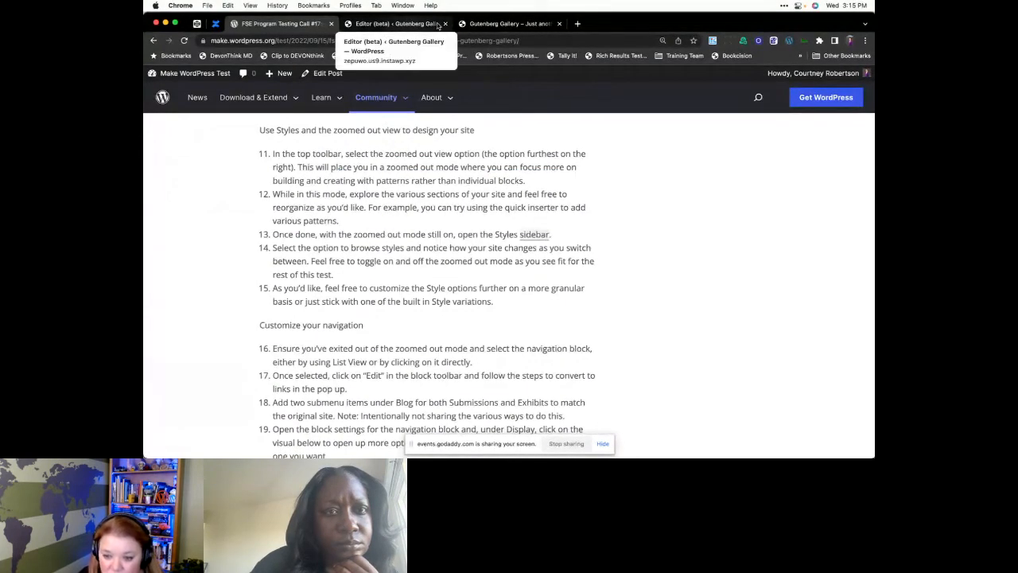
pyautogui.click(409, 24)
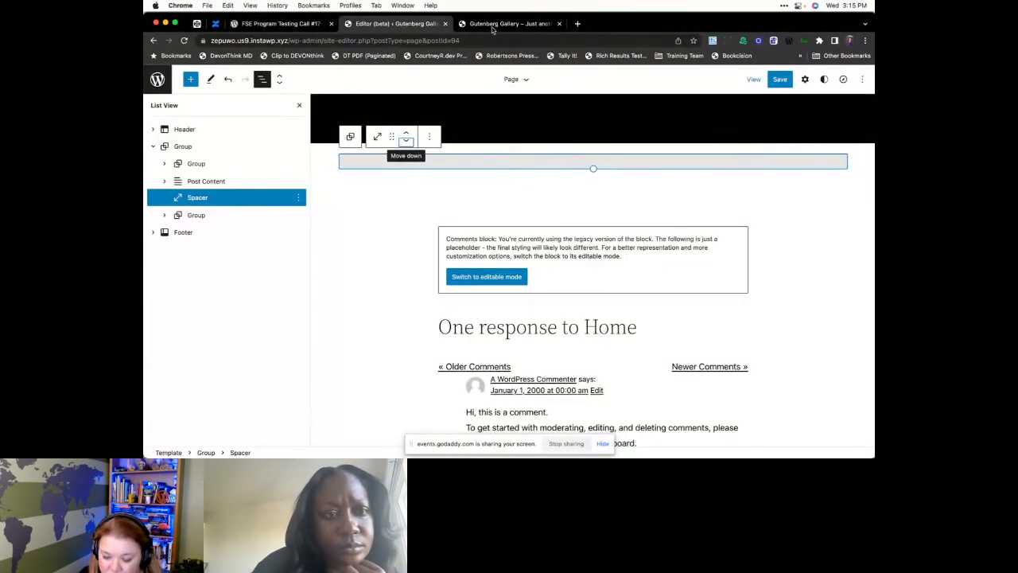
pyautogui.hotkey('ctrl', 'Tab')
pyautogui.keyDown('super'); pyautogui.click(323, 75); pyautogui.keyUp('super')
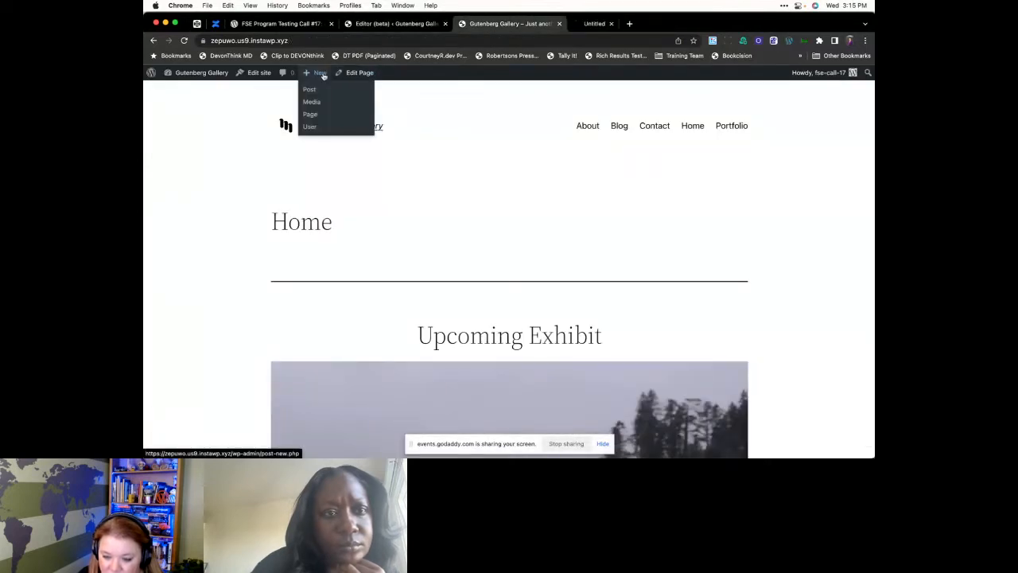
pyautogui.click(638, 25)
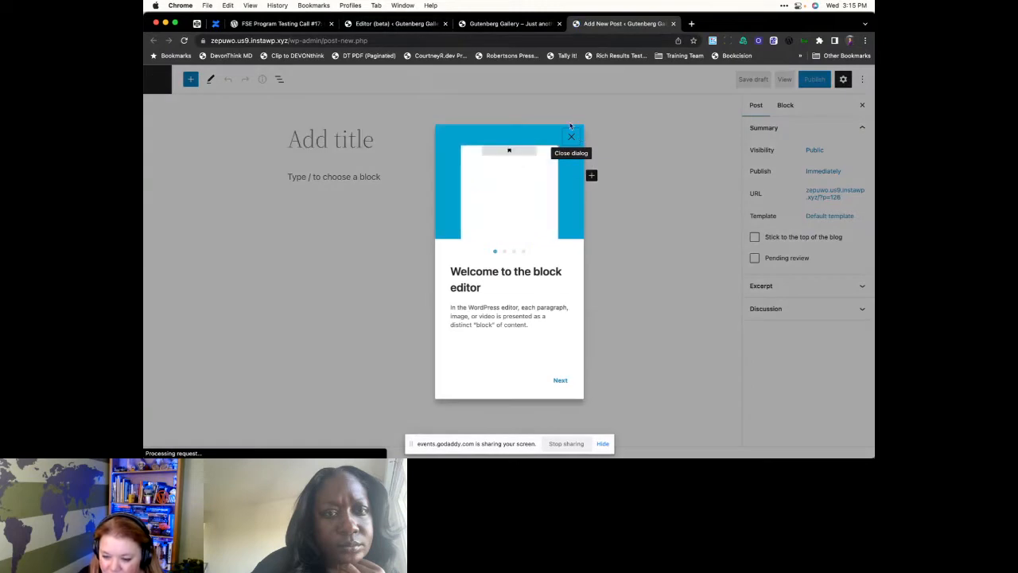
pyautogui.click(571, 139)
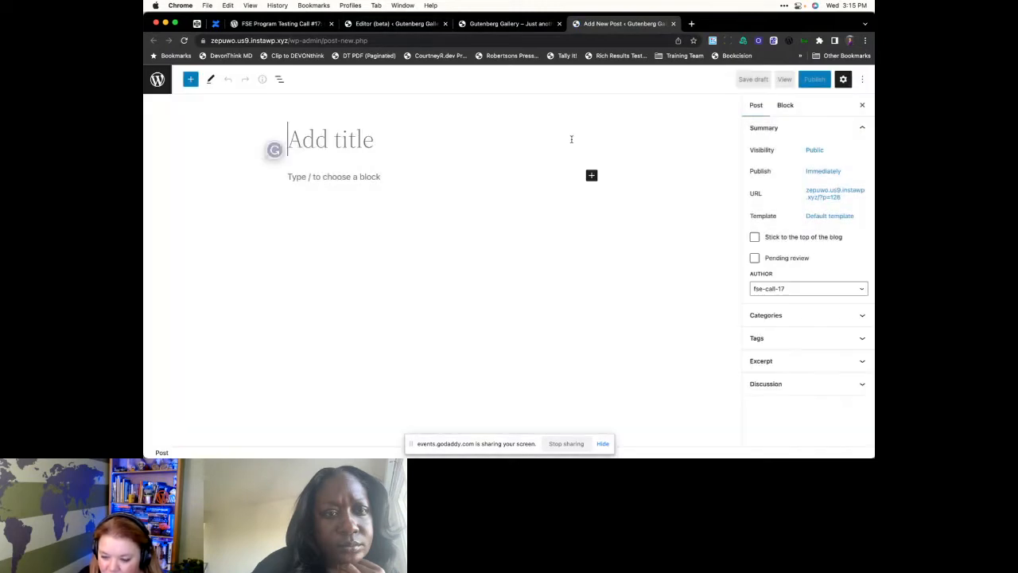
pyautogui.click(373, 176)
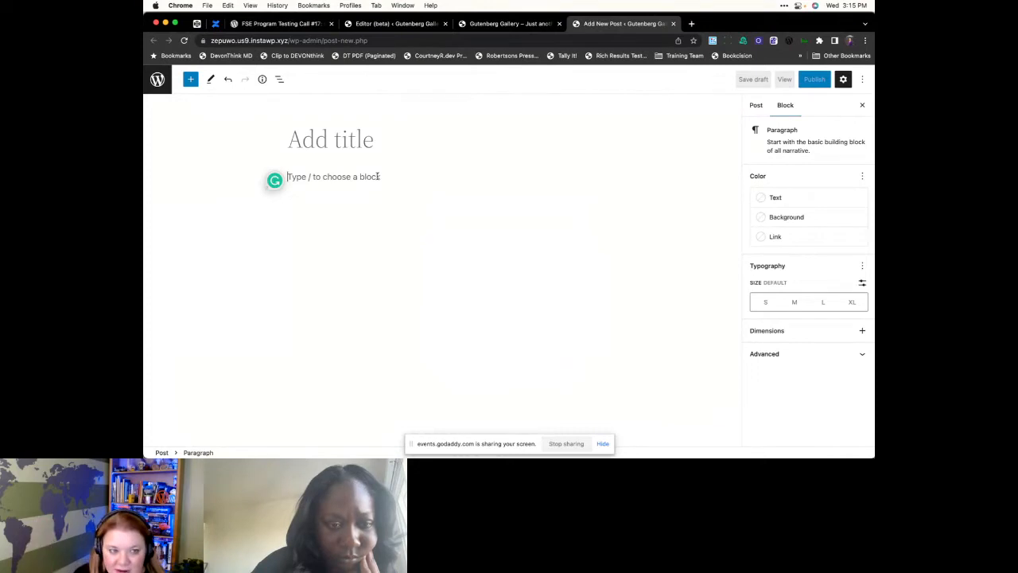
# - Recheck the instructions and begin the post's paragraph with "11 - 12 Zoom in/out - can we use a microscope & telescope icon vs the"
pyautogui.click(300, 27)
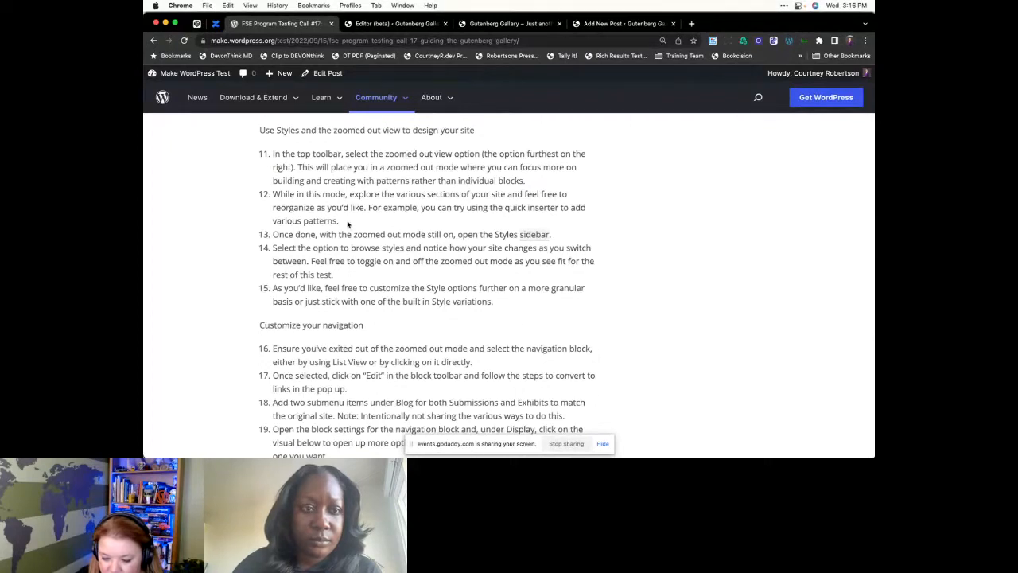
pyautogui.click(620, 23)
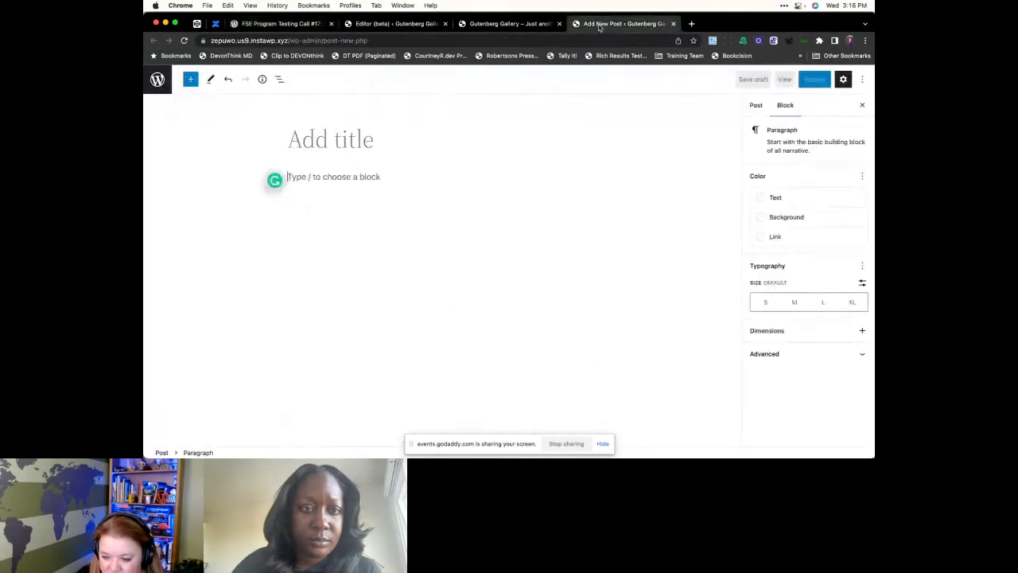
pyautogui.write('11')
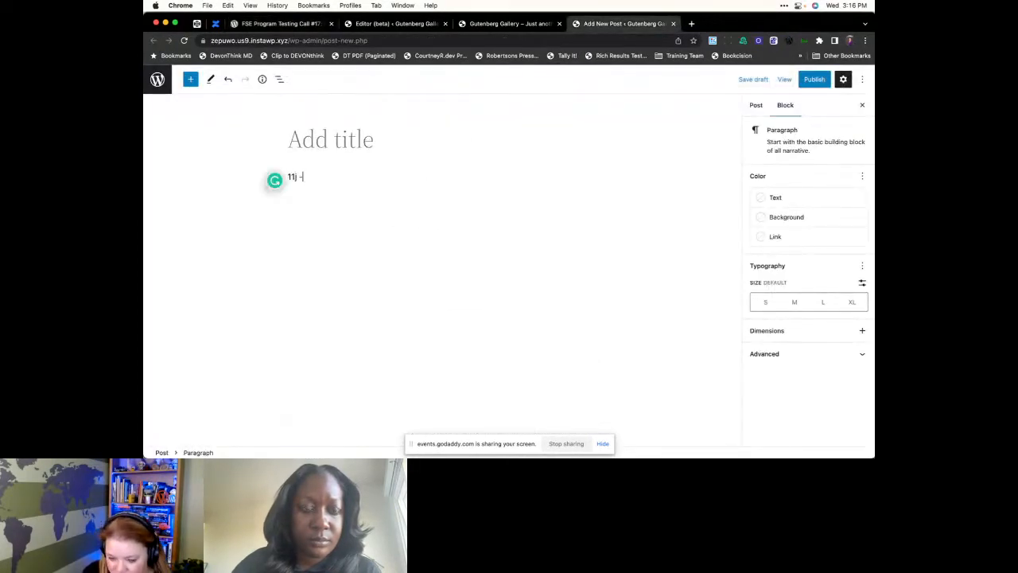
pyautogui.write(' - 12')
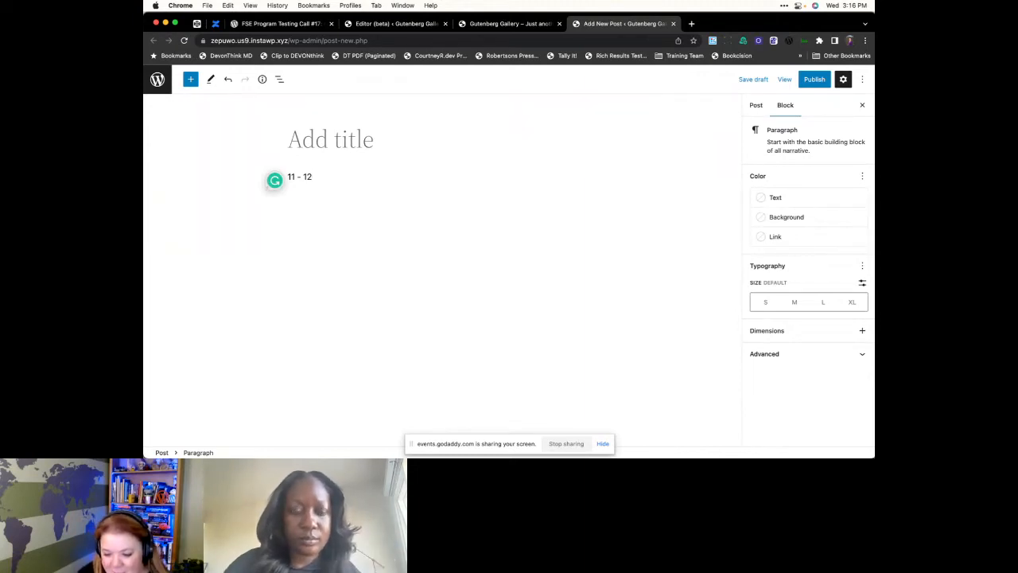
pyautogui.write('Zoom i')
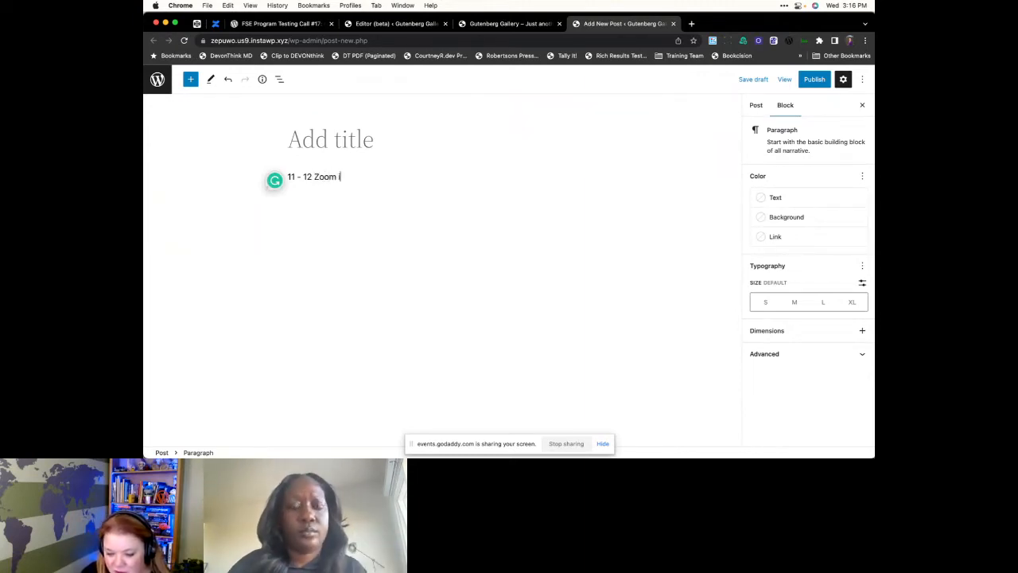
pyautogui.write('n/out -')
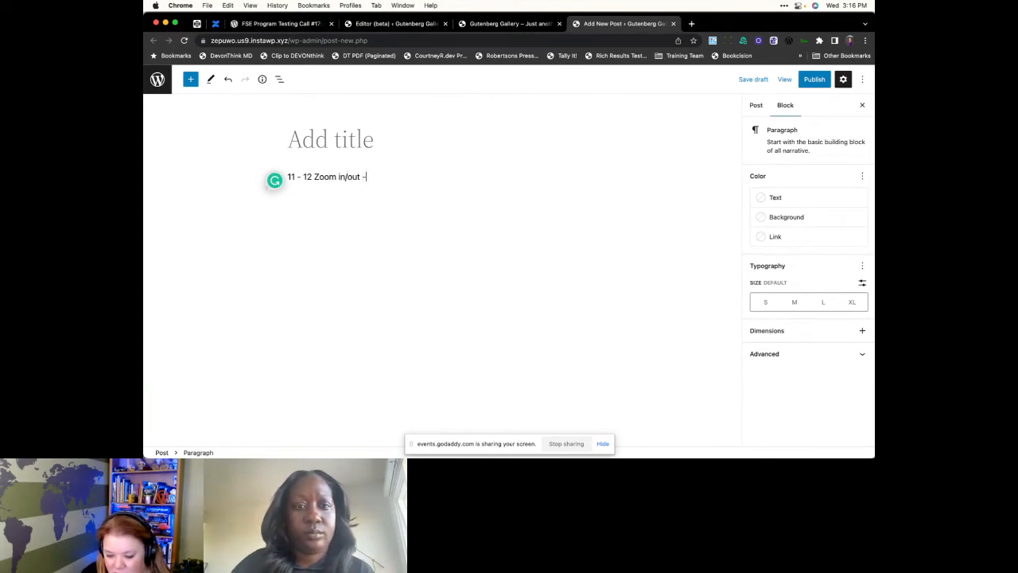
pyautogui.write(' can we use a')
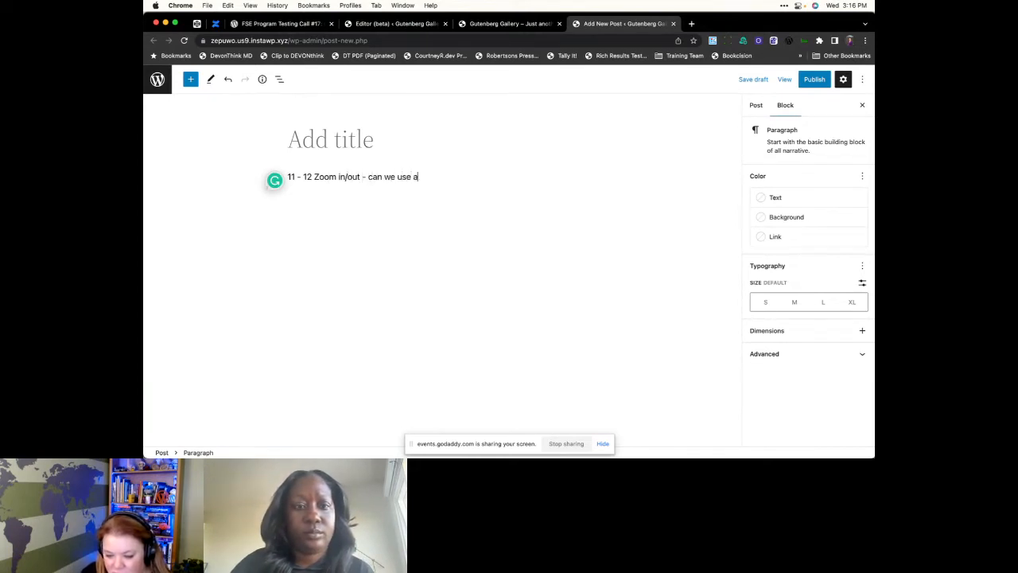
pyautogui.write(' microscope')
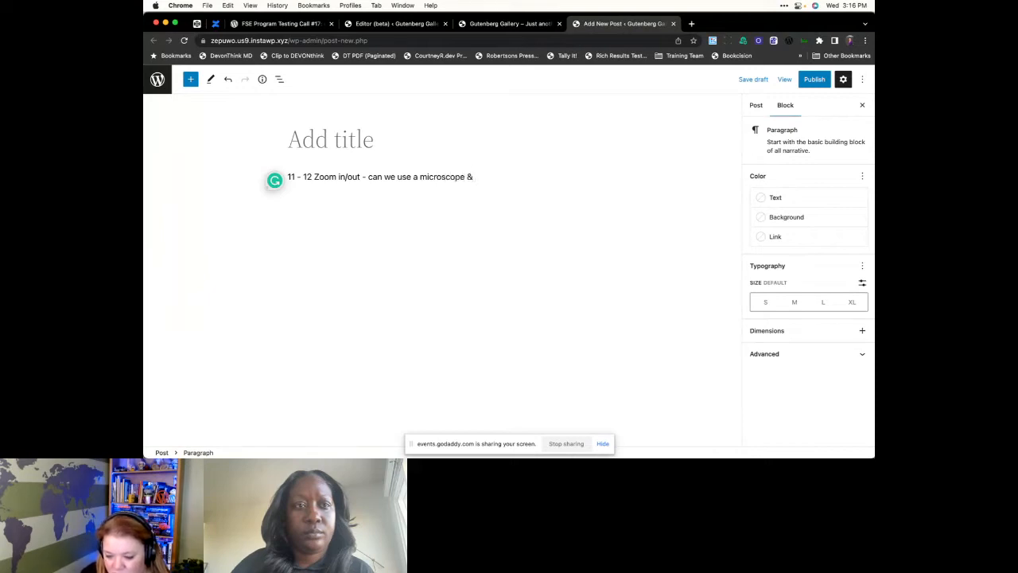
pyautogui.write(' & telescop')
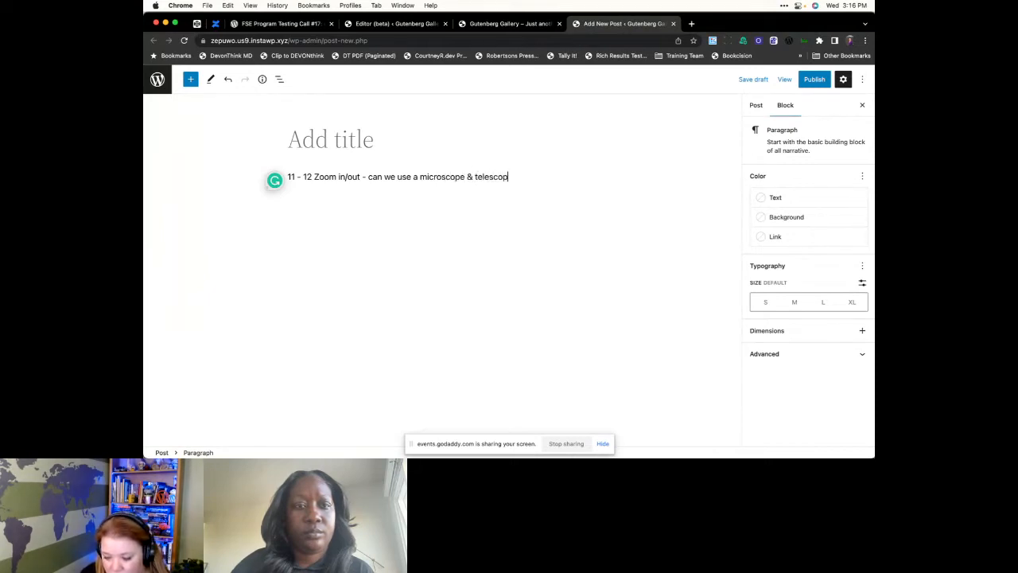
pyautogui.write('e icon vs the')
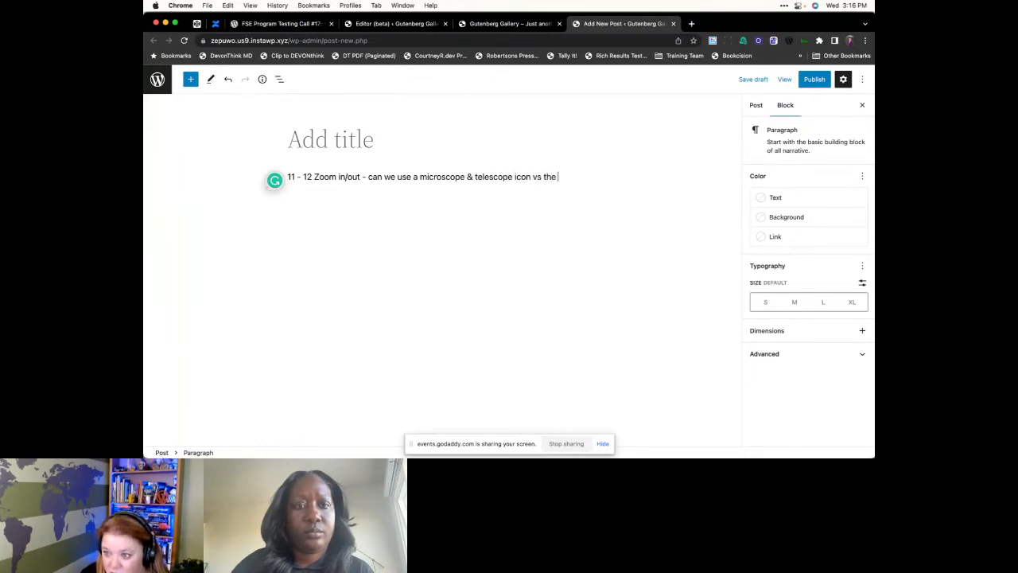
# - Complete the note's sentence with "directional arros, similar to toggling Home & Dashboard icons?"
pyautogui.write(' directio')
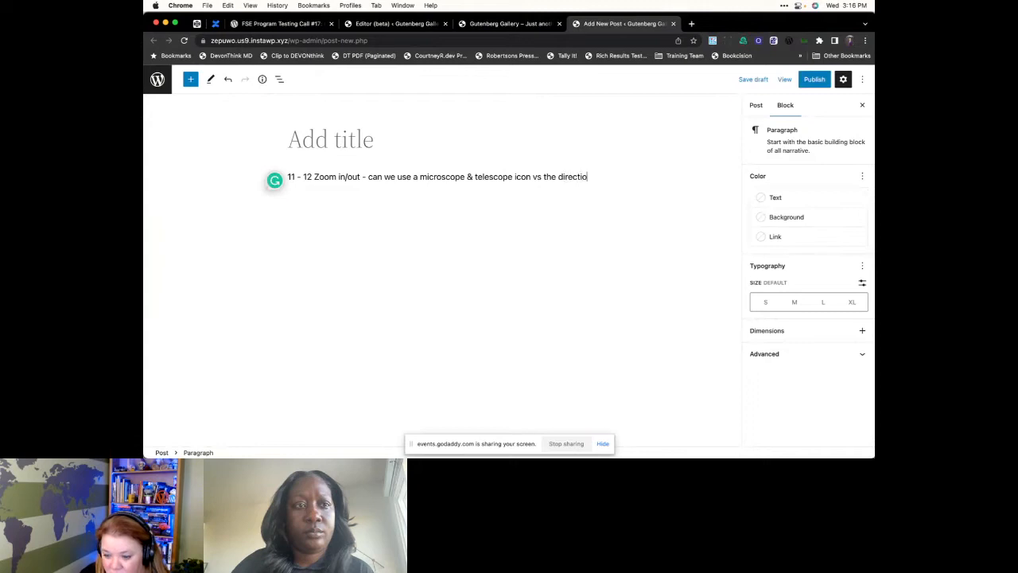
pyautogui.write('nal arros, si')
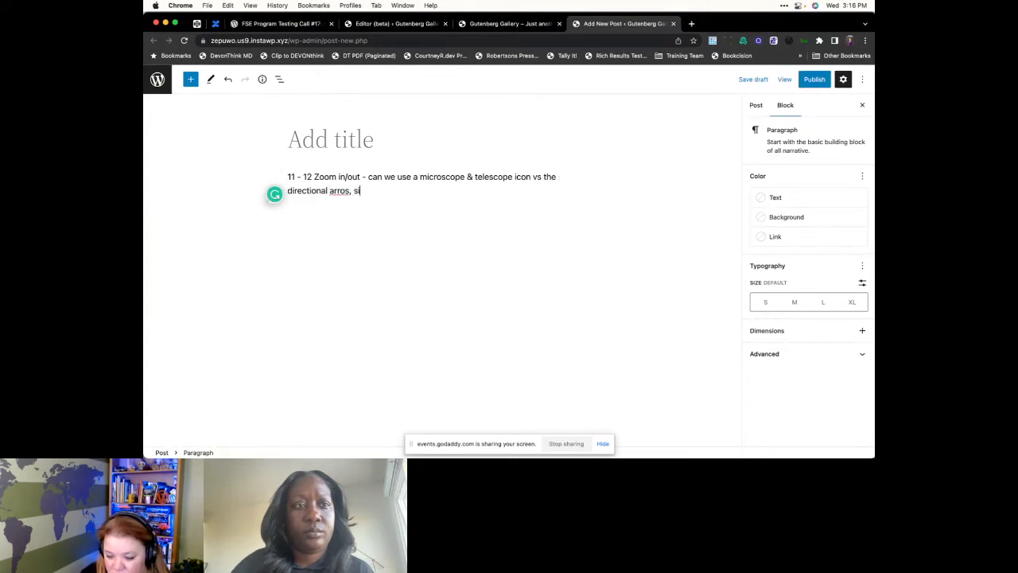
pyautogui.write('milar to')
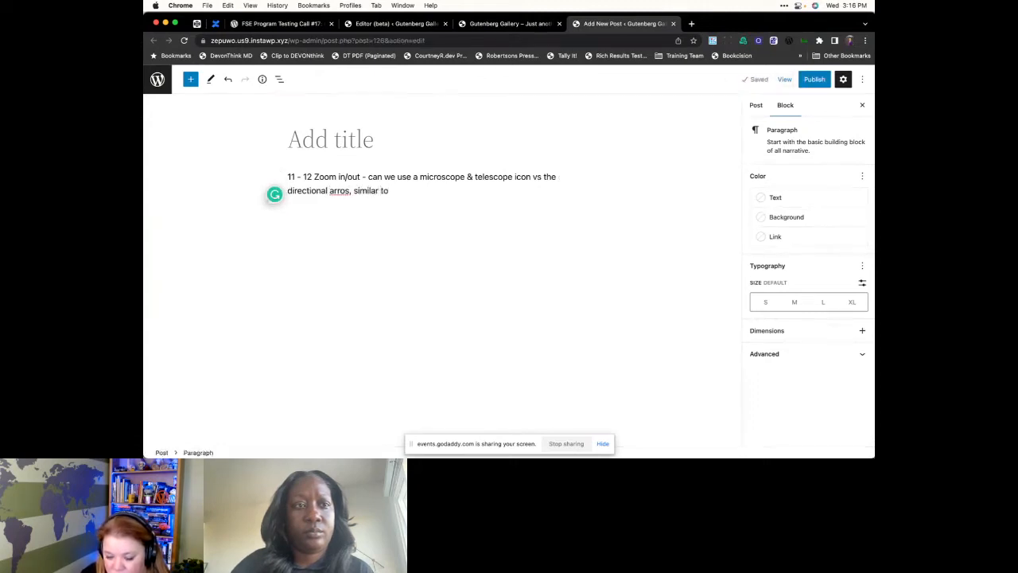
pyautogui.write(' toggling Home & Dashab')
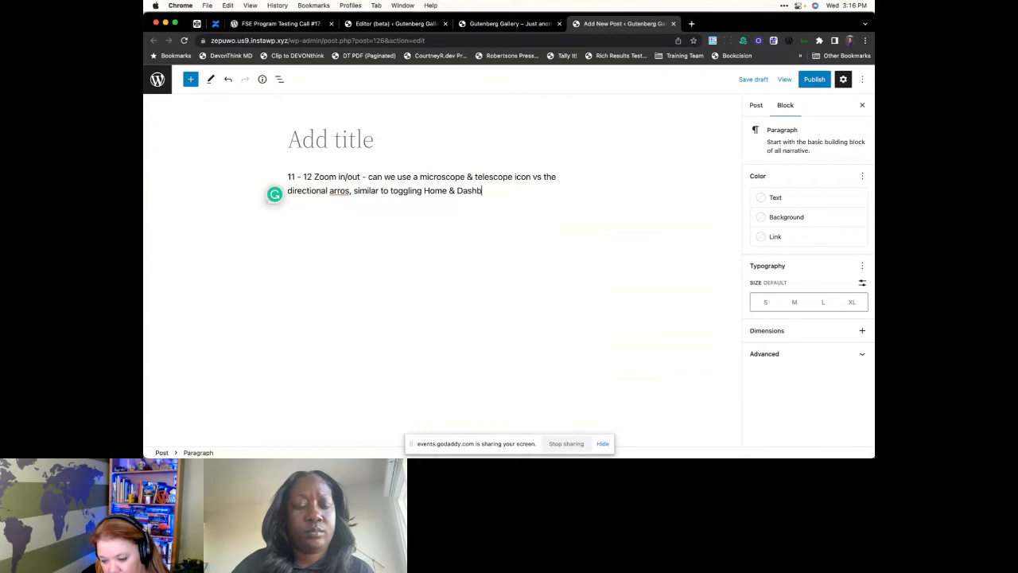
pyautogui.write('oard iconds')
pyautogui.press('BackSpace')
pyautogui.press('BackSpace')
pyautogui.write('s?')
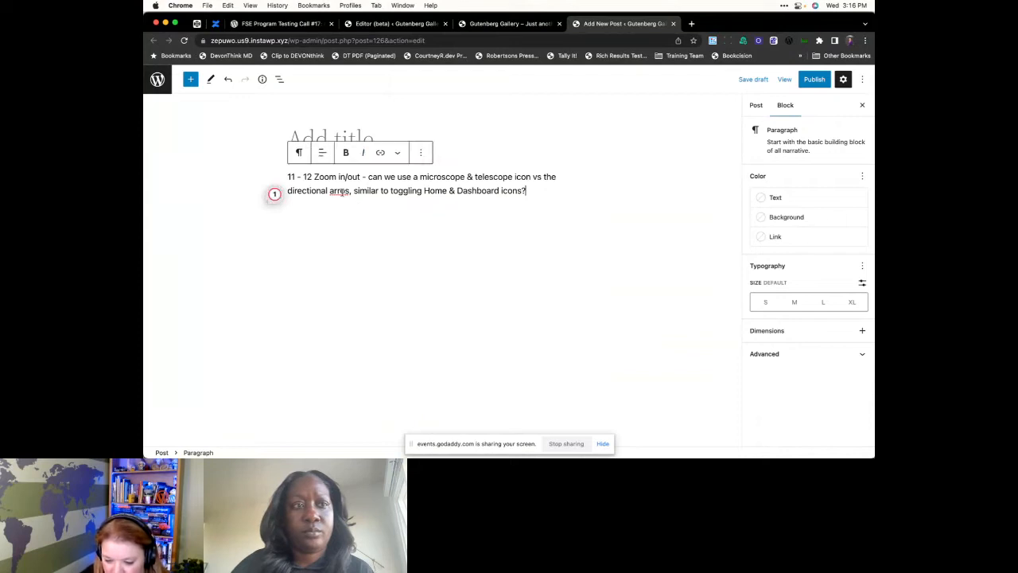
# - Correct "arros" to "arrows" in the first note, and start an empty paragraph below it
pyautogui.click(346, 191)
pyautogui.write('w')
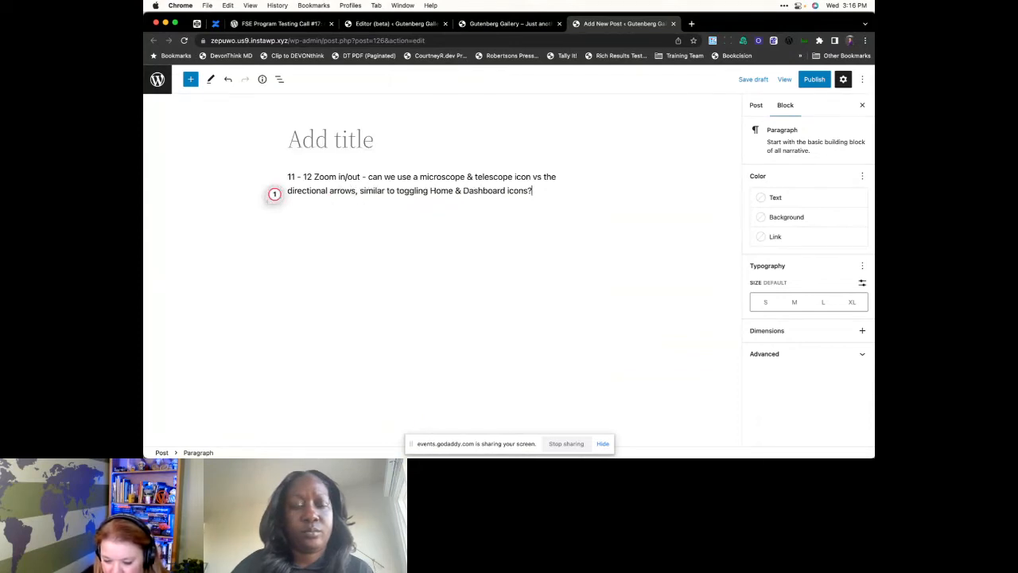
pyautogui.click(334, 210)
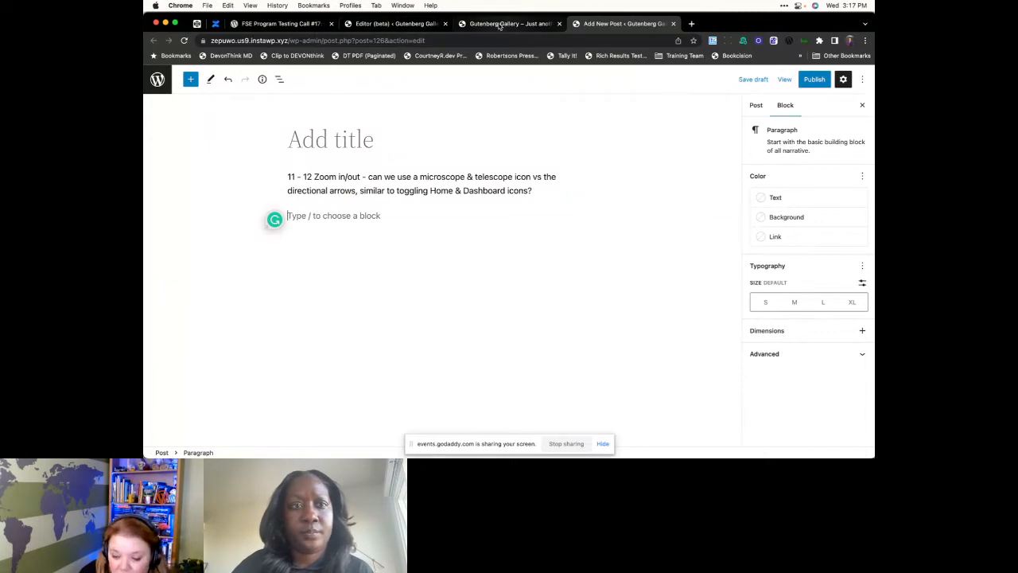
# - Reread instructions 11 and 12 on the testing call page about the zoomed out view and reorganizing sections
pyautogui.click(274, 24)
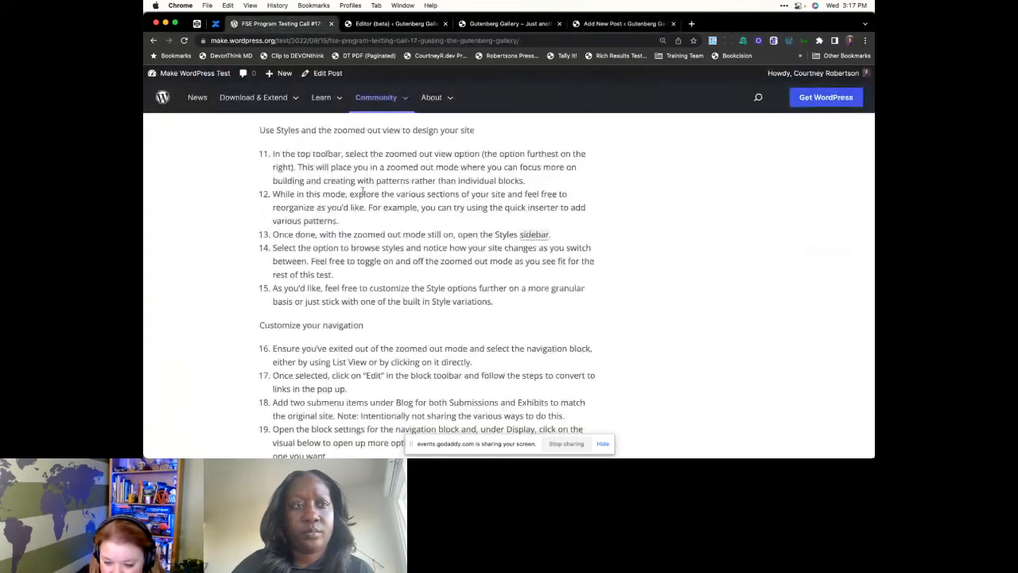
pyautogui.scroll(-1, 426, 207)
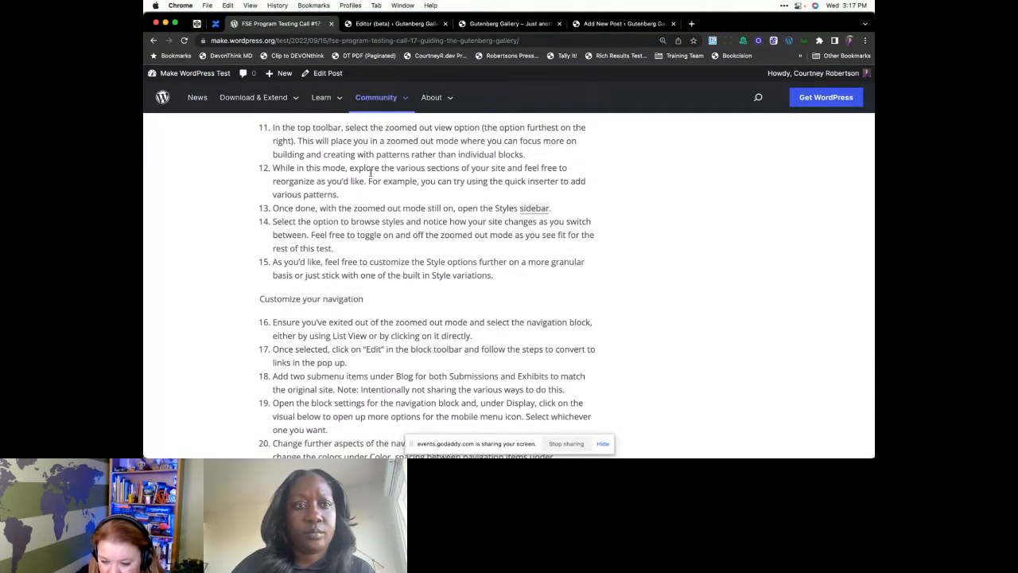
pyautogui.moveTo(318, 130); pyautogui.dragTo(448, 142)
pyautogui.click(518, 143)
pyautogui.moveTo(525, 155); pyautogui.dragTo(399, 140)
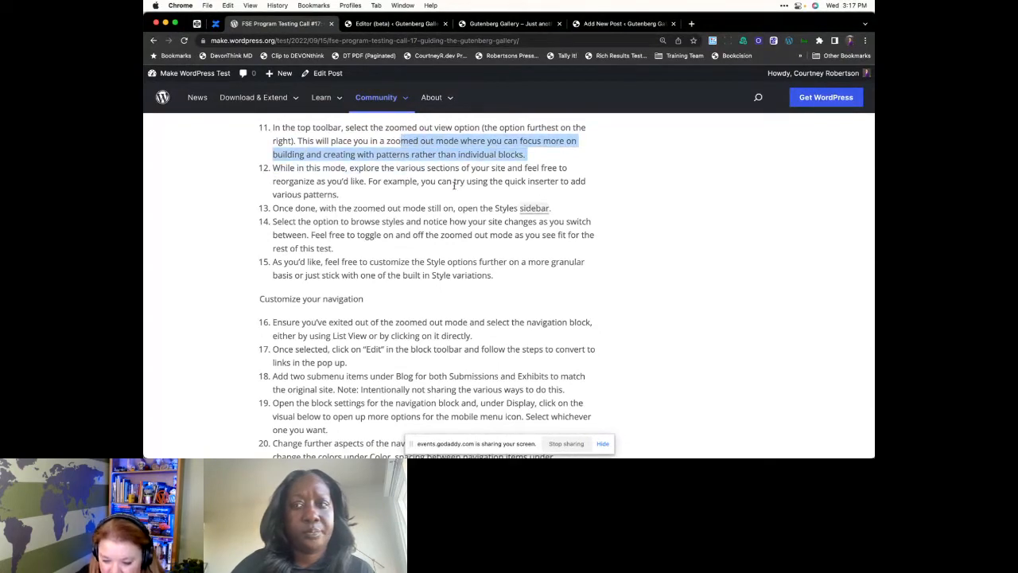
pyautogui.click(327, 169)
pyautogui.moveTo(358, 166); pyautogui.dragTo(280, 170)
pyautogui.click(359, 194)
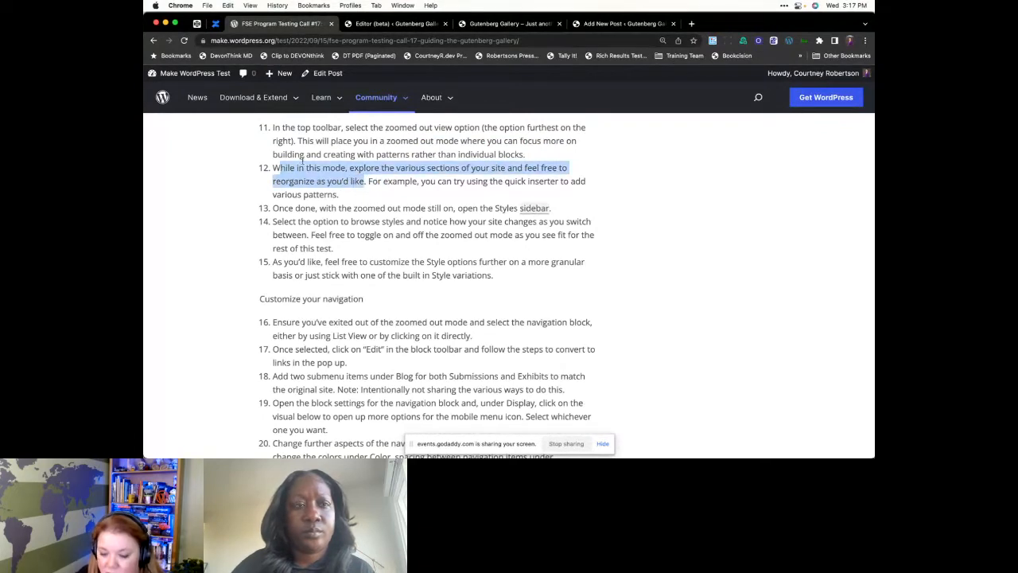
# - Add the note "12 - Zoomed out view + list view, I can't access dropdowns in the list view area to reorganize within template parts"
pyautogui.click(620, 23)
pyautogui.write('12')
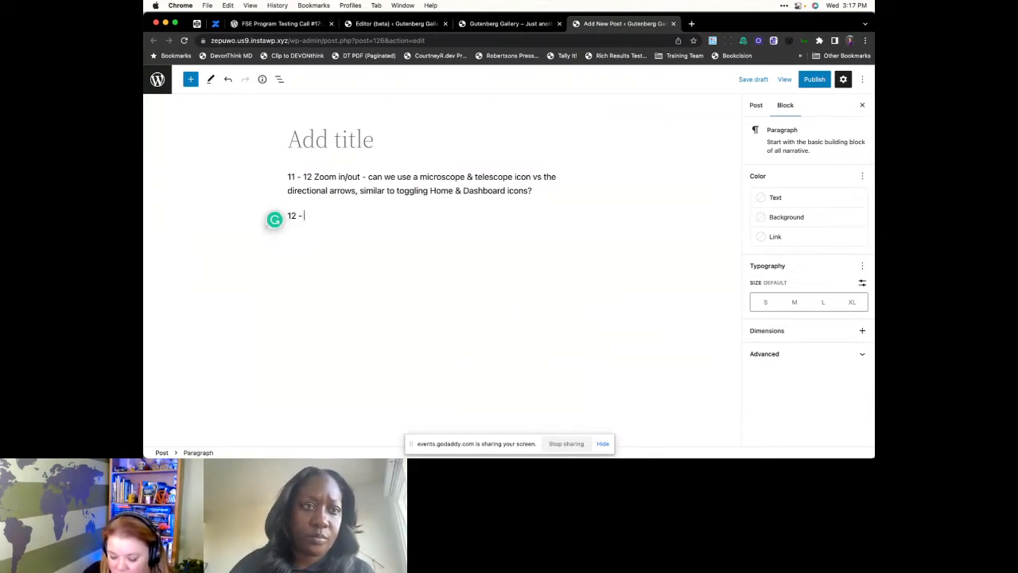
pyautogui.write(' - Zoomed out view + list view,')
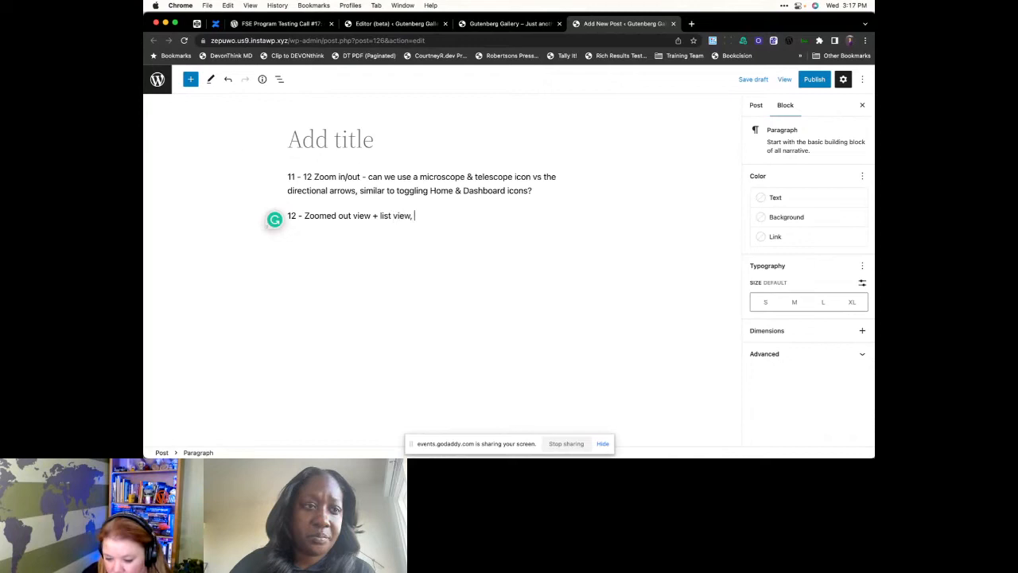
pyautogui.write(" I can't")
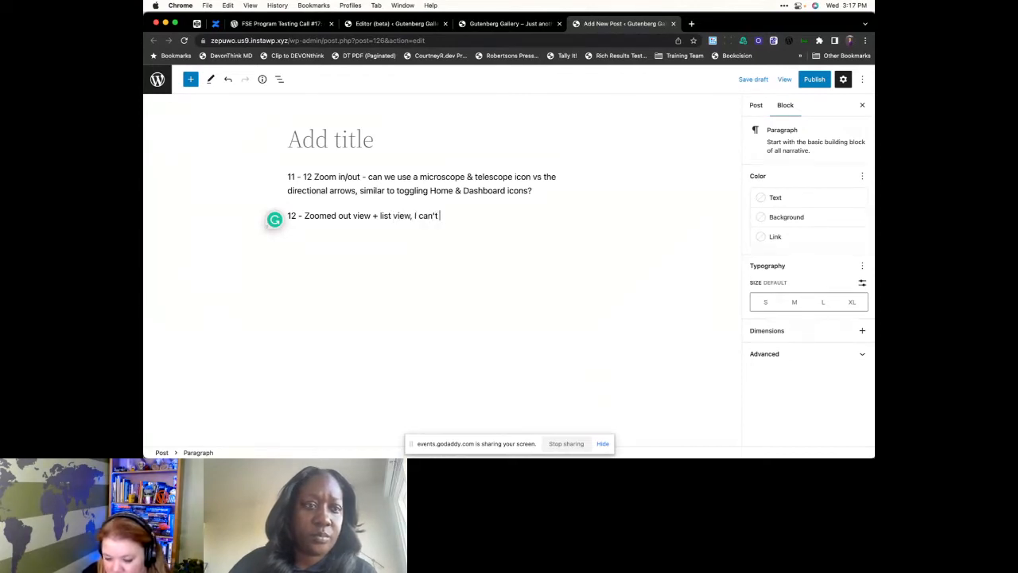
pyautogui.write(' access drop')
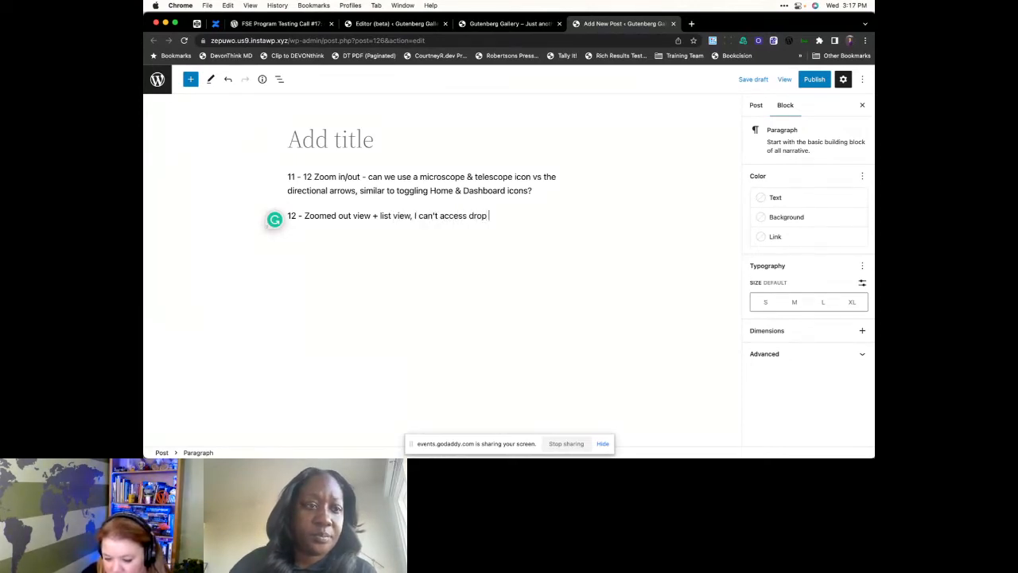
pyautogui.write('downs in the list view area to reorganzie')
pyautogui.press('BackSpace')
pyautogui.press('BackSpace')
pyautogui.press('BackSpace')
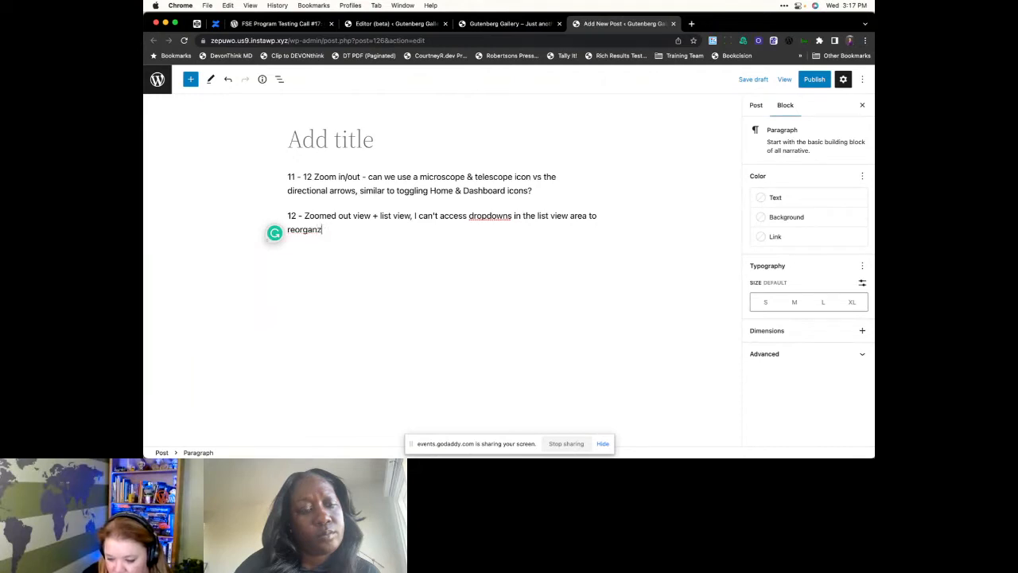
pyautogui.write('ize within')
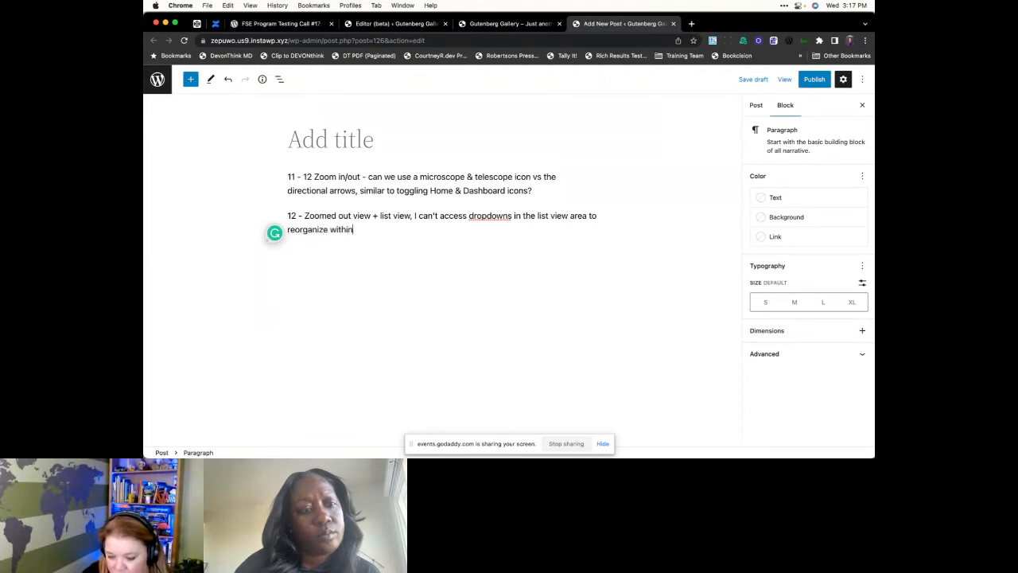
pyautogui.write(' template')
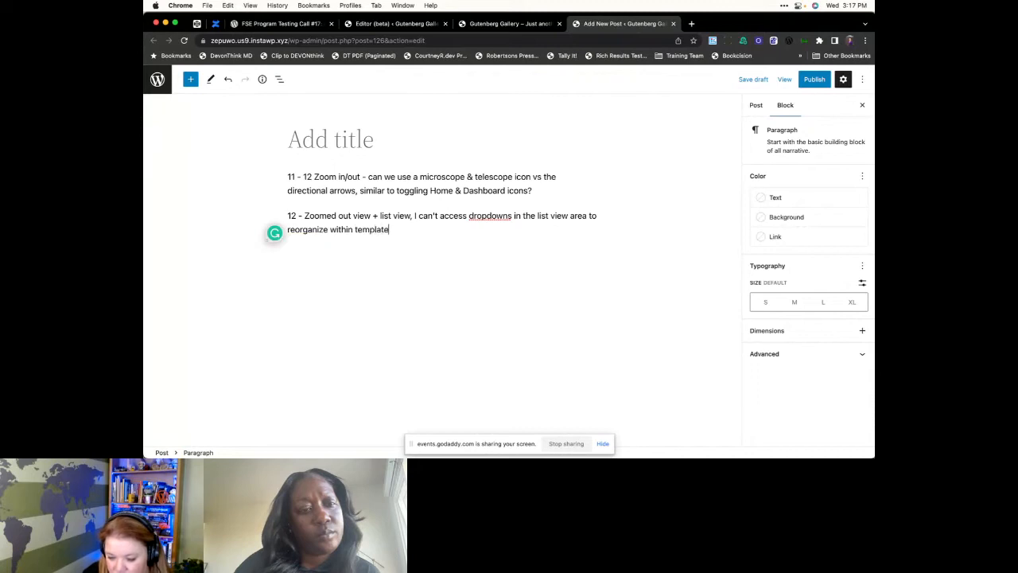
pyautogui.write(' parts')
pyautogui.press('Return')
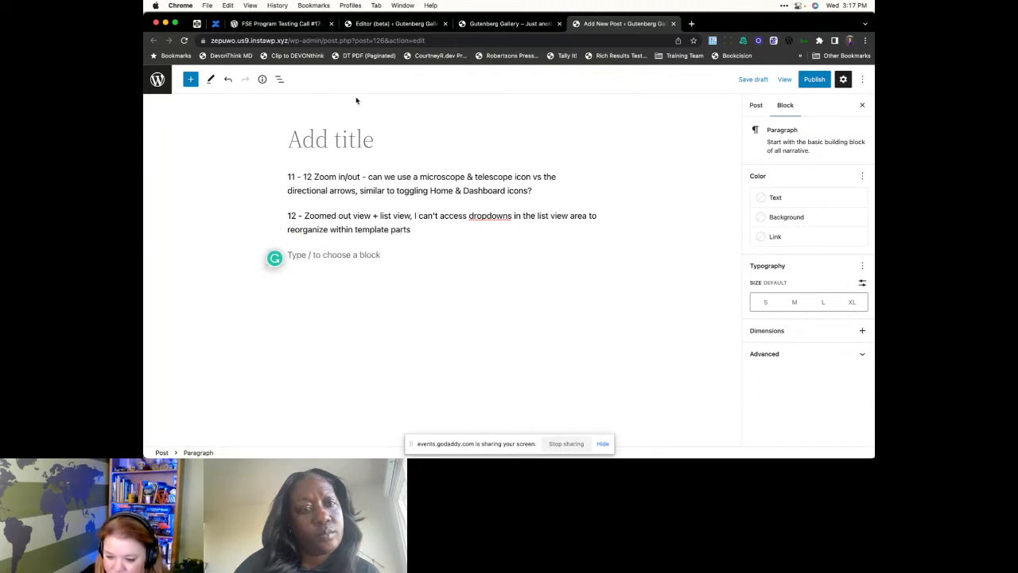
# - Check the instructions, then turn on Zoom-out View in the site editor and open the Styles variations, dismissing the welcome guide
pyautogui.click(279, 24)
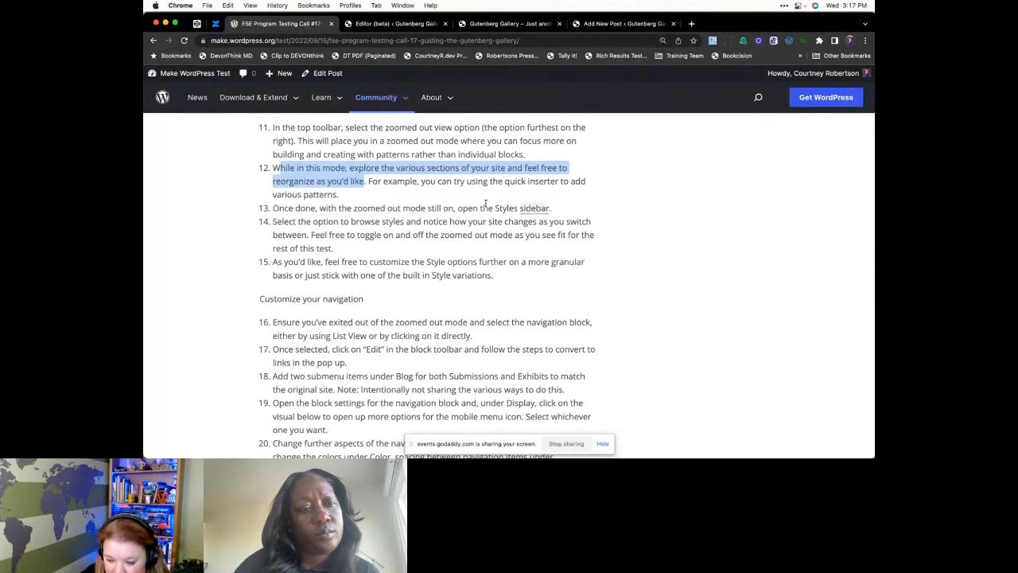
pyautogui.click(400, 28)
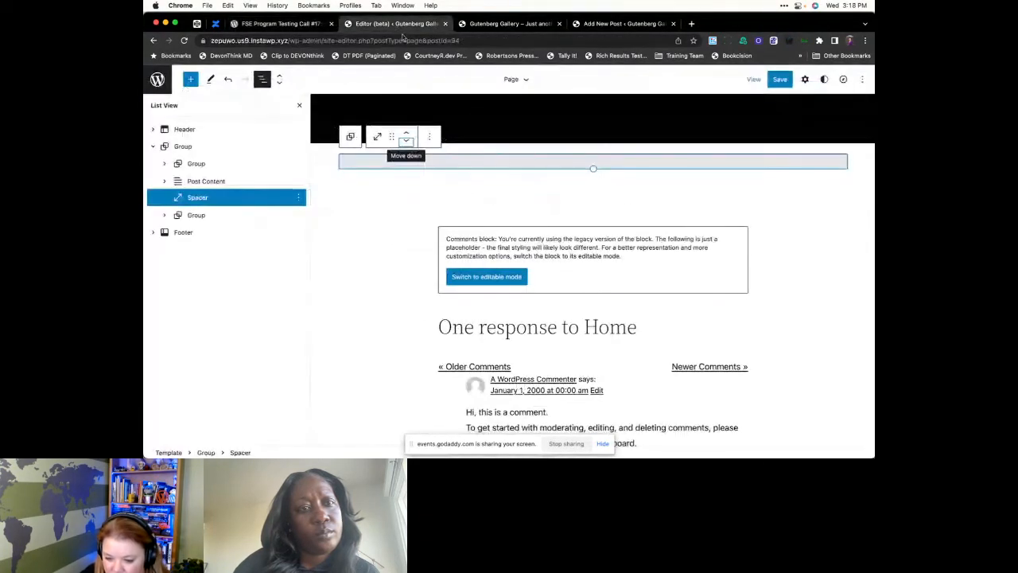
pyautogui.click(280, 79)
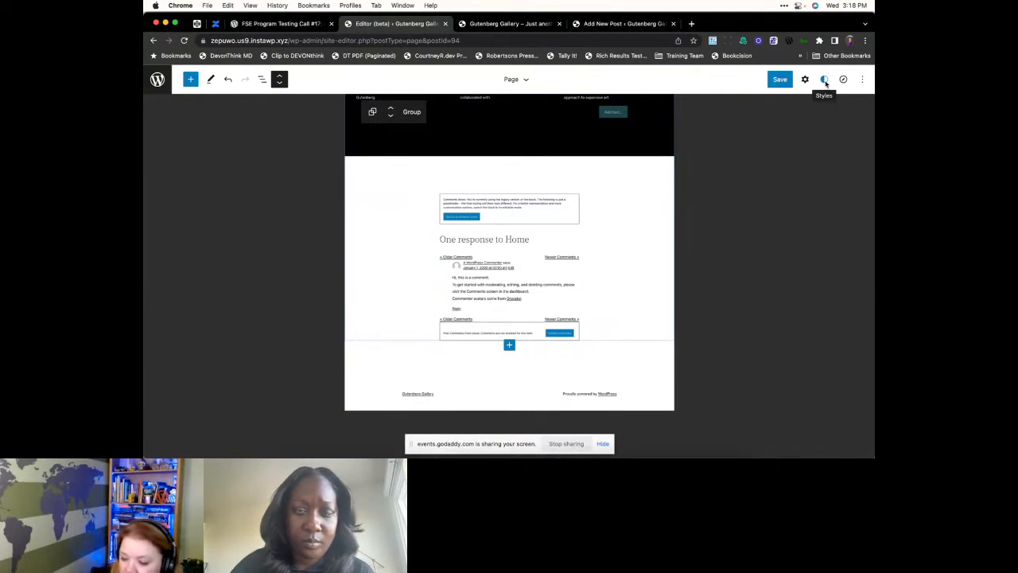
pyautogui.hotkey('ctrl', 'Up')
pyautogui.click(769, 359)
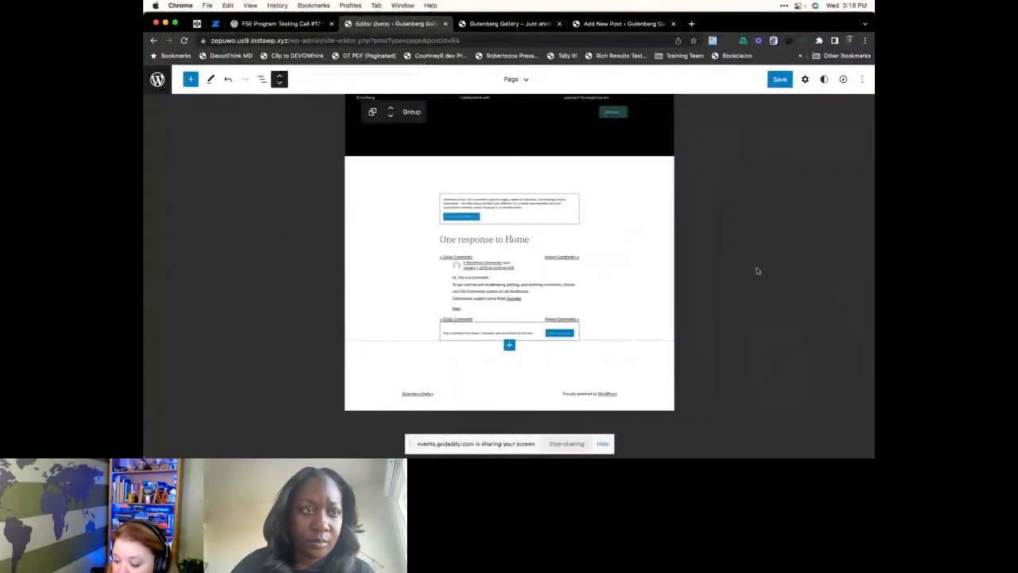
pyautogui.click(824, 80)
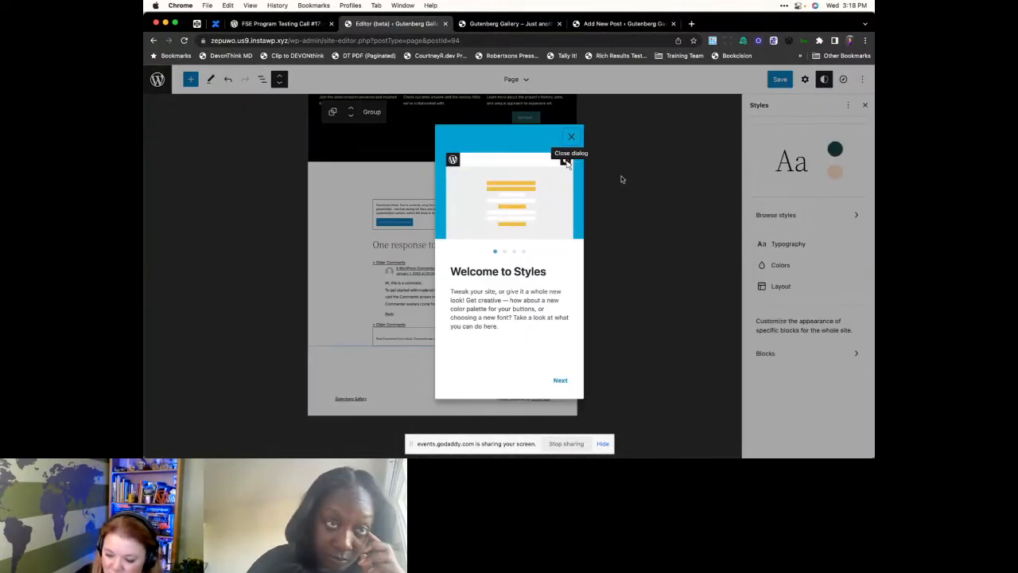
pyautogui.click(572, 140)
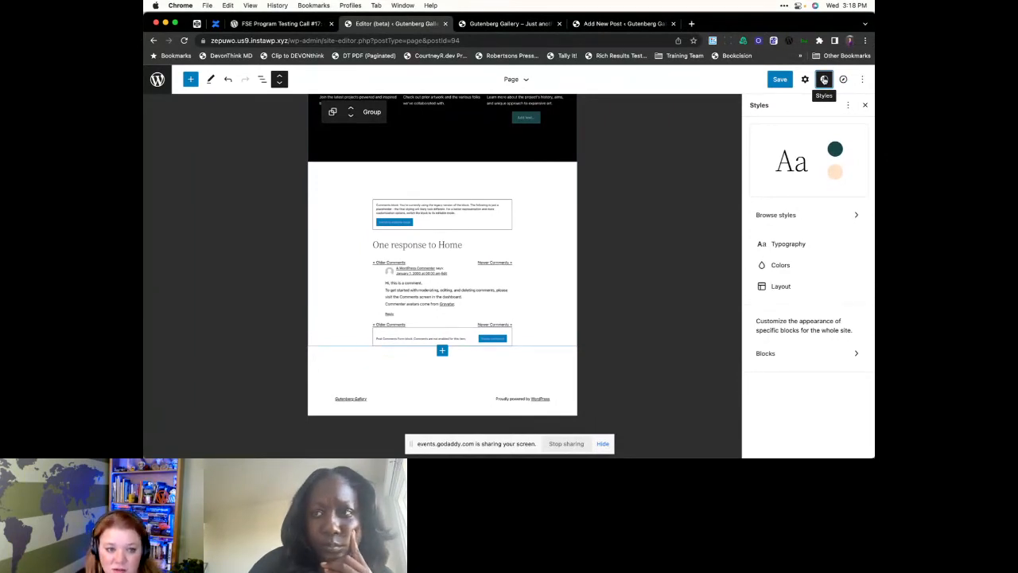
pyautogui.click(809, 214)
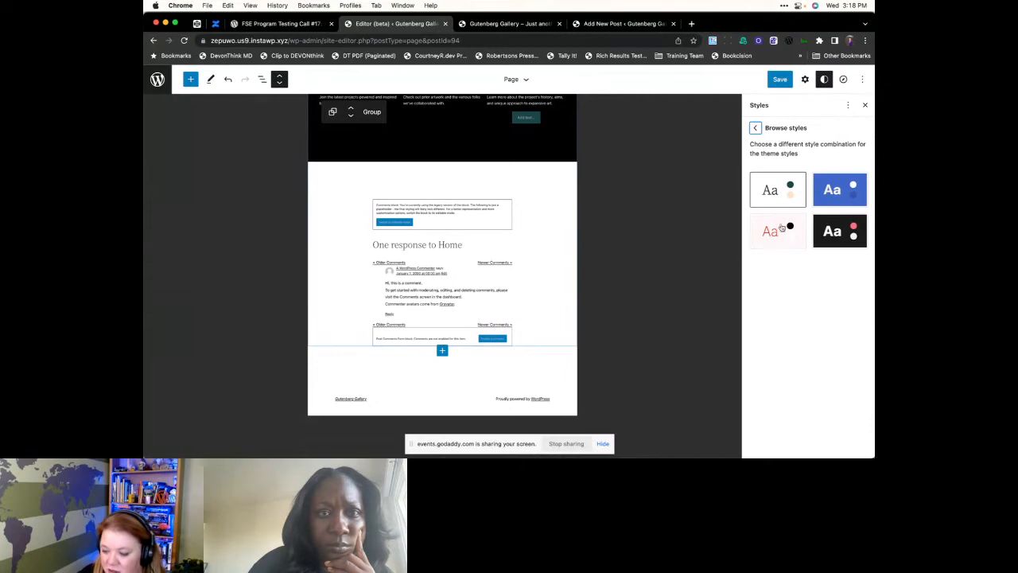
# - Try the blue, Pink and Swiss style variations on the page, and return to Default
pyautogui.click(841, 185)
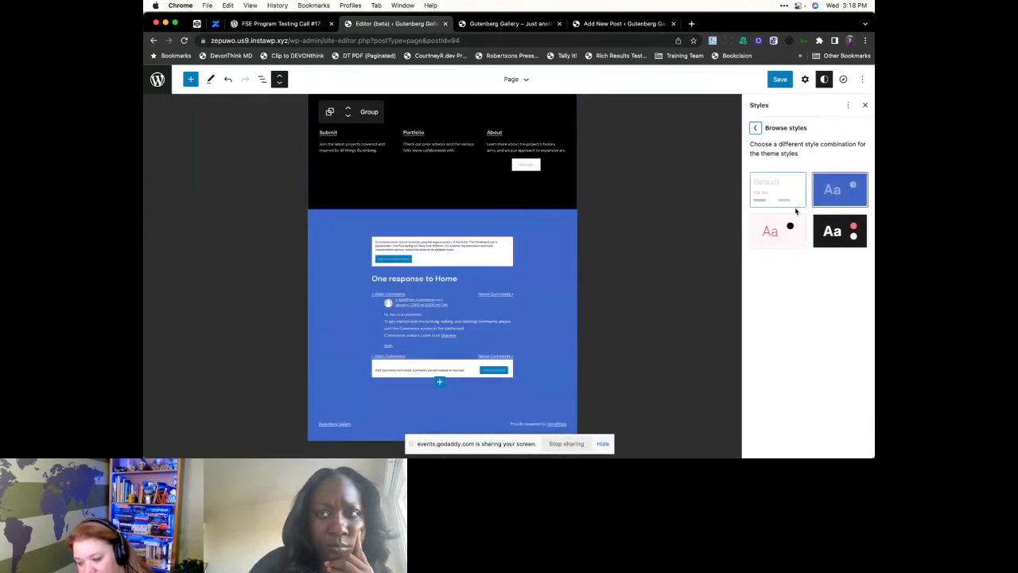
pyautogui.click(786, 230)
pyautogui.click(840, 231)
pyautogui.click(777, 191)
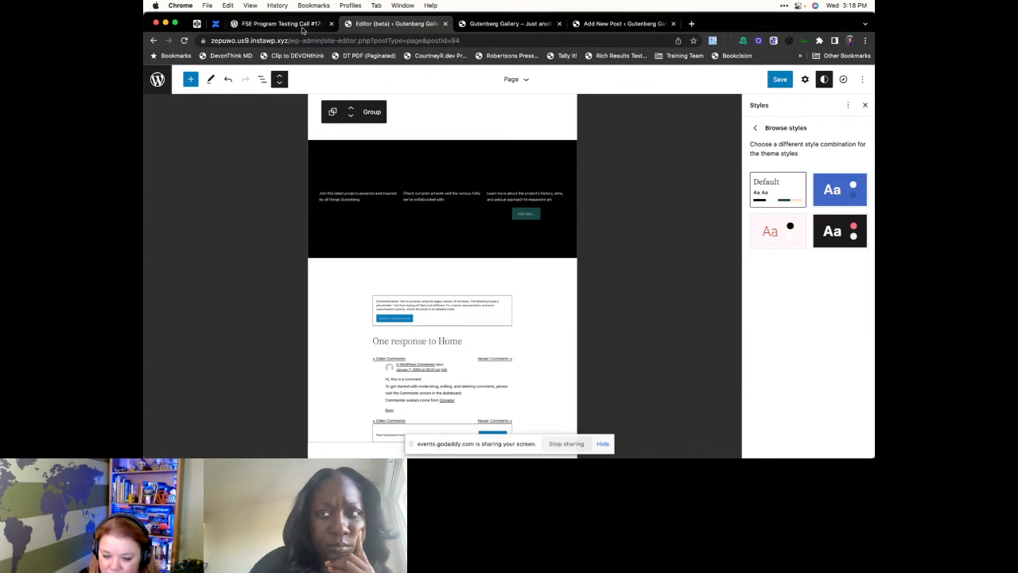
# - Read instructions 13 to 15 on the testing call page about browsing and customizing styles
pyautogui.click(283, 23)
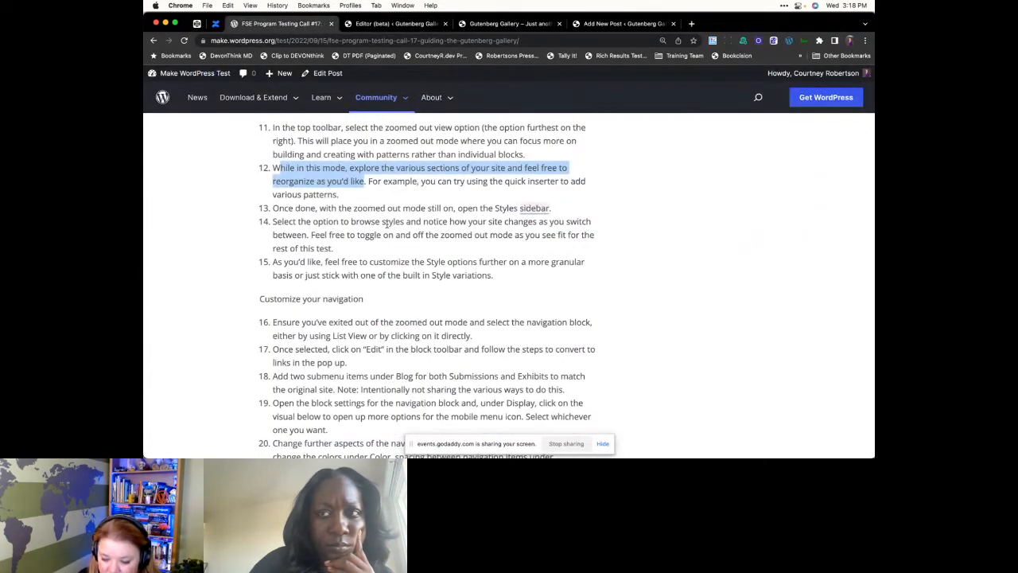
pyautogui.scroll(-2, 387, 225)
pyautogui.scroll(-1, 387, 227)
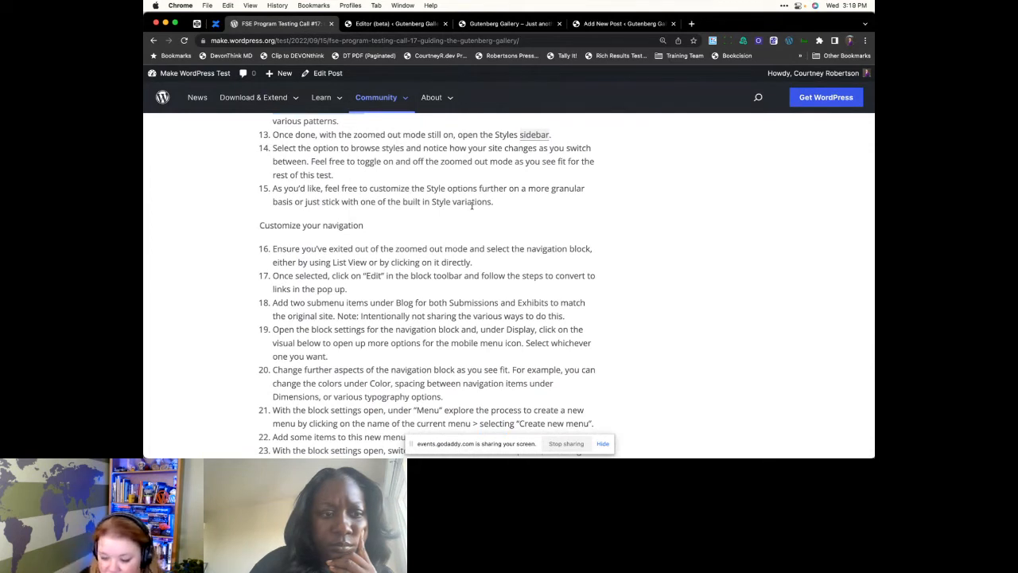
pyautogui.moveTo(494, 203); pyautogui.dragTo(433, 197)
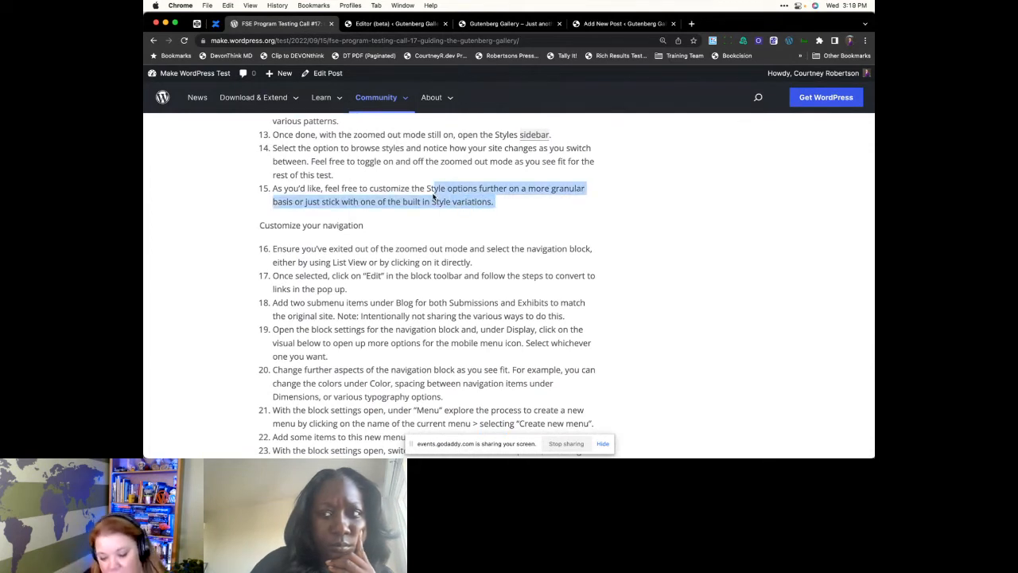
# - Compare the Pink and Default variations in the site editor, apply the Swiss variation, and review the upper part of the page
pyautogui.click(395, 23)
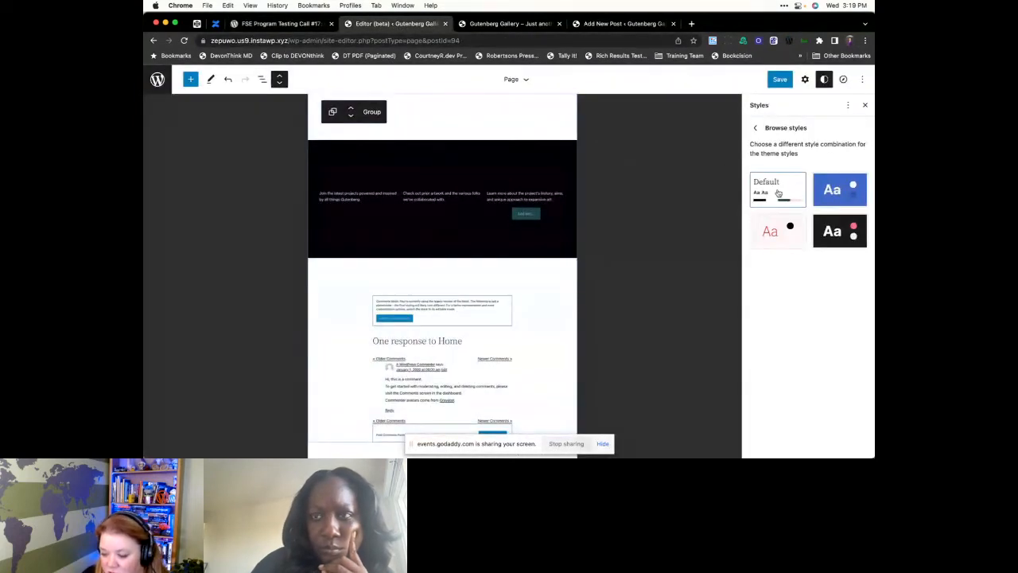
pyautogui.click(796, 238)
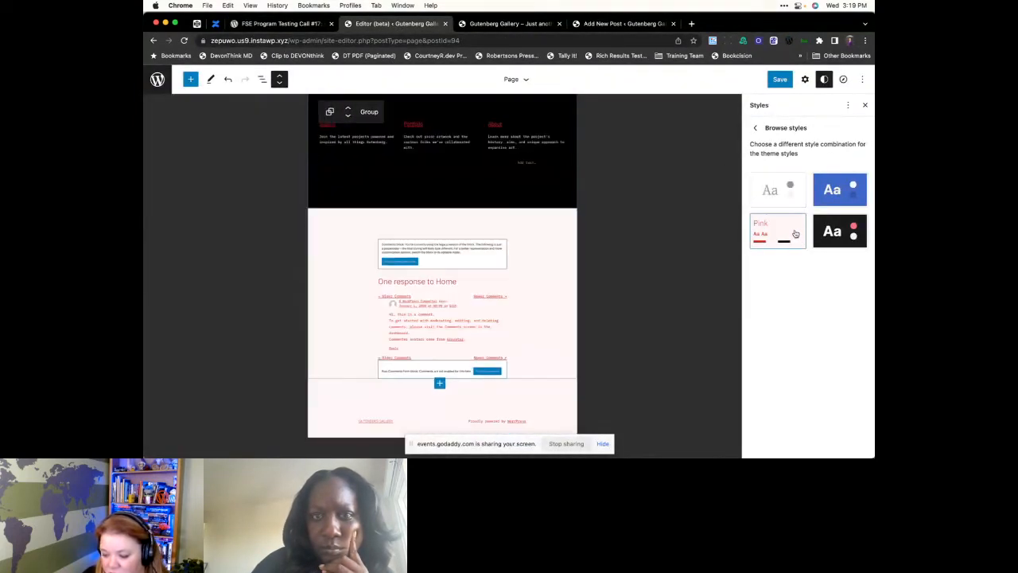
pyautogui.click(772, 186)
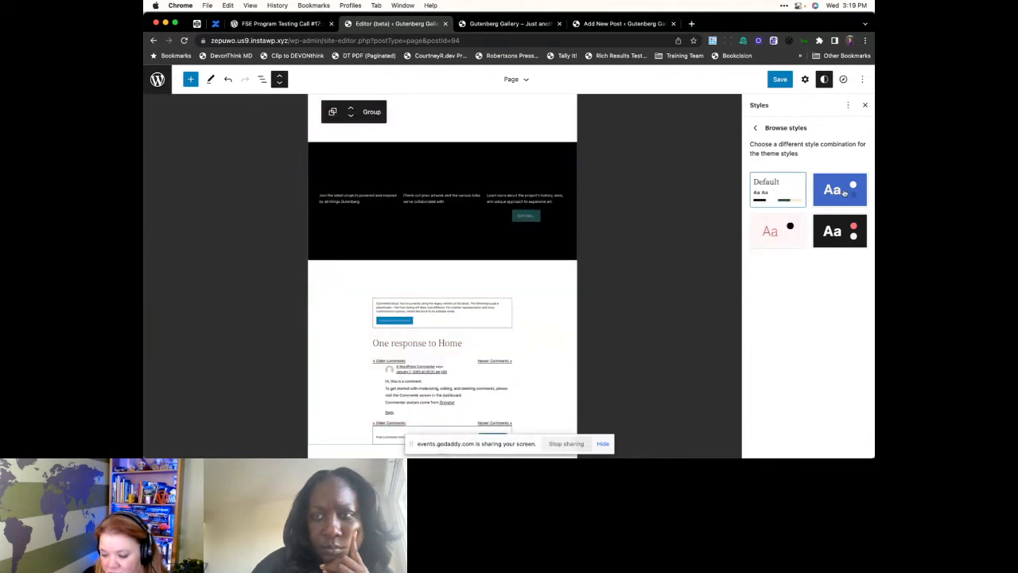
pyautogui.click(785, 237)
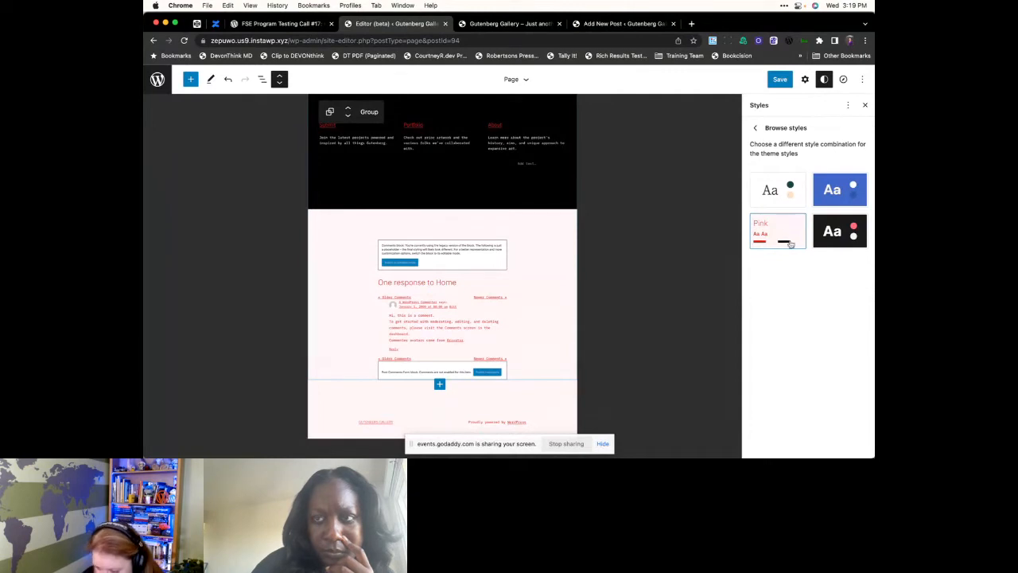
pyautogui.click(837, 232)
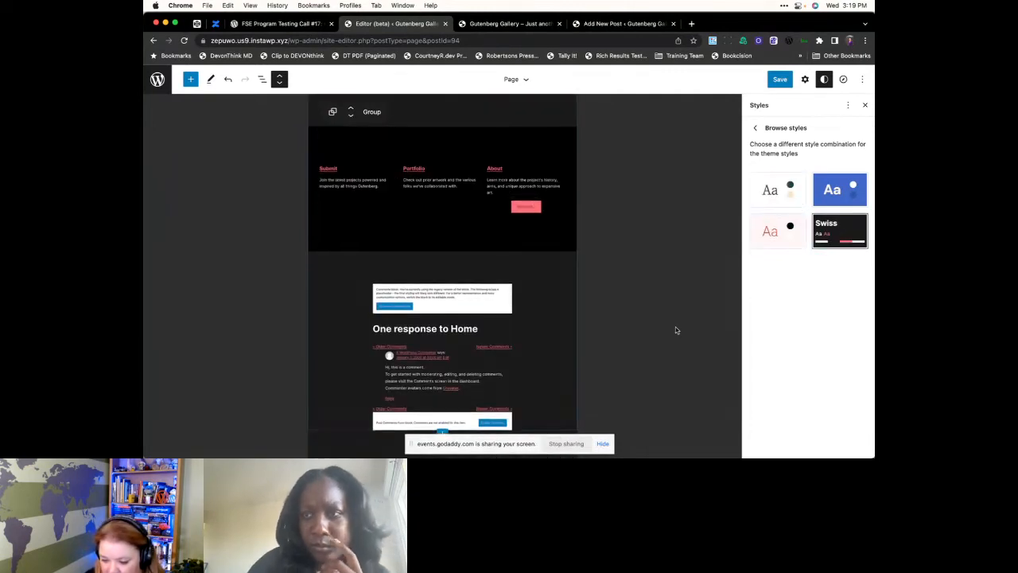
pyautogui.scroll(5, 676, 330)
pyautogui.scroll(3, 676, 330)
pyautogui.scroll(-1, 677, 330)
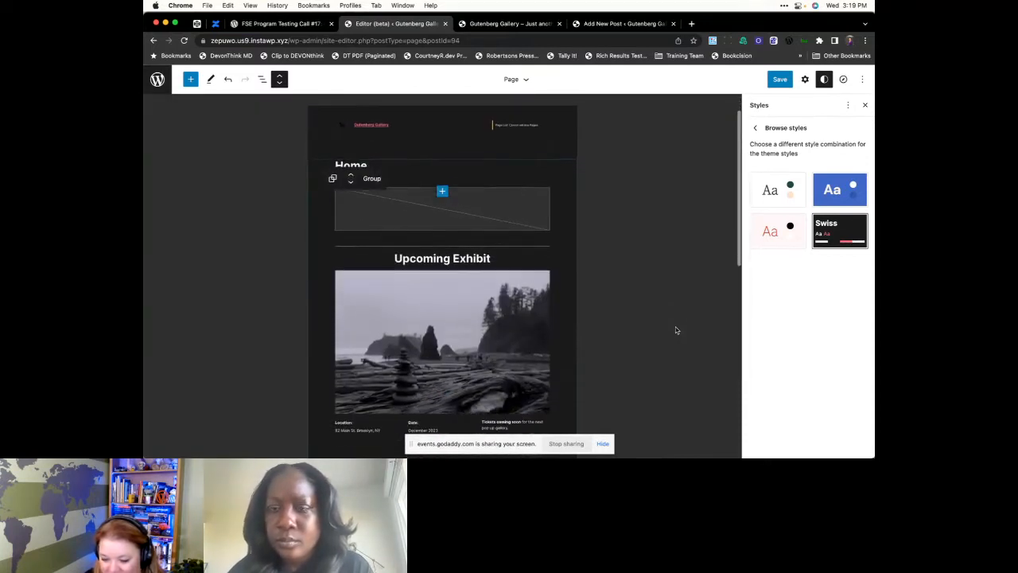
pyautogui.scroll(1, 676, 330)
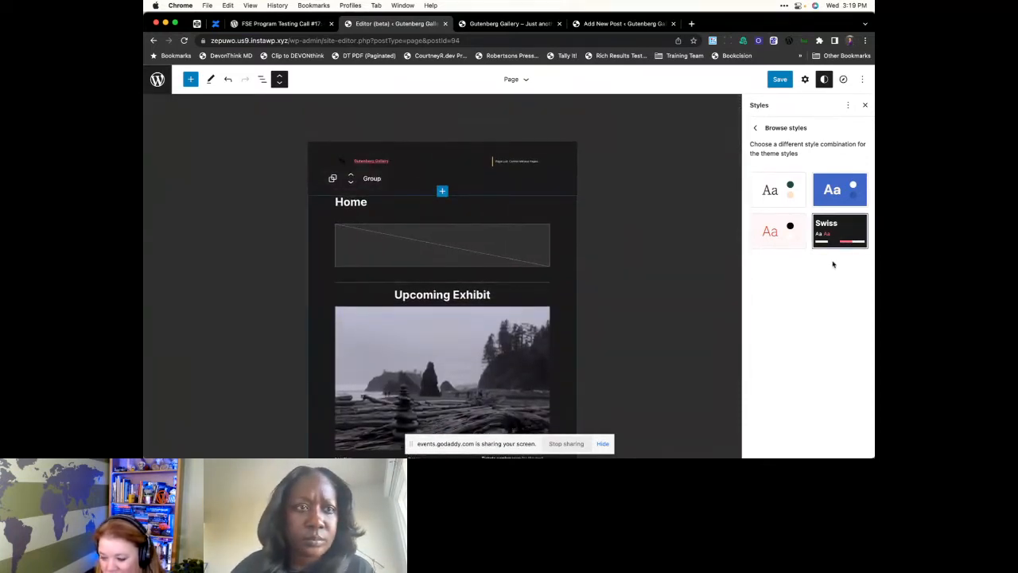
# - Look through the Typography, Colors and Layout settings in Styles, returning to the main Styles overview
pyautogui.click(754, 131)
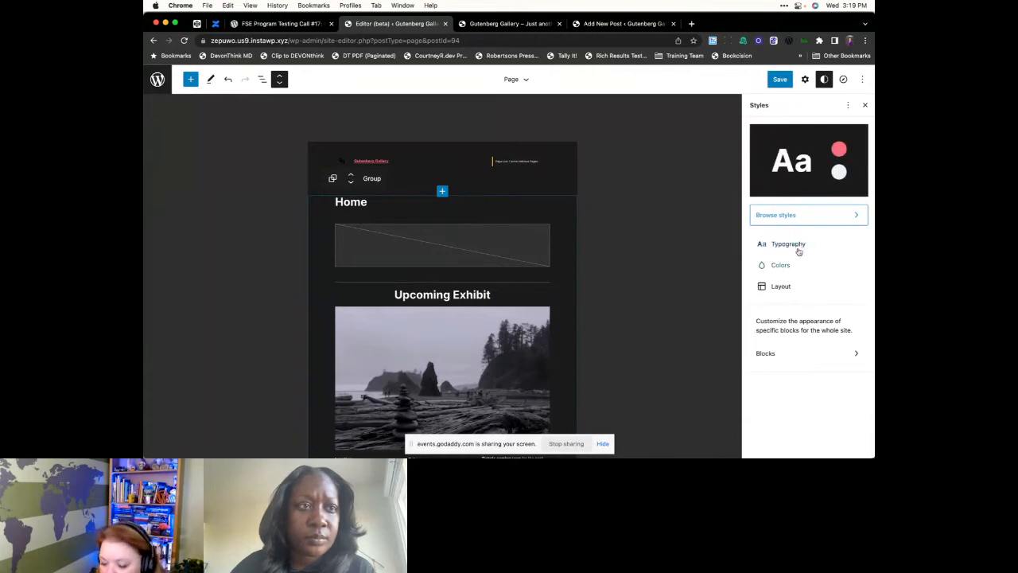
pyautogui.click(788, 246)
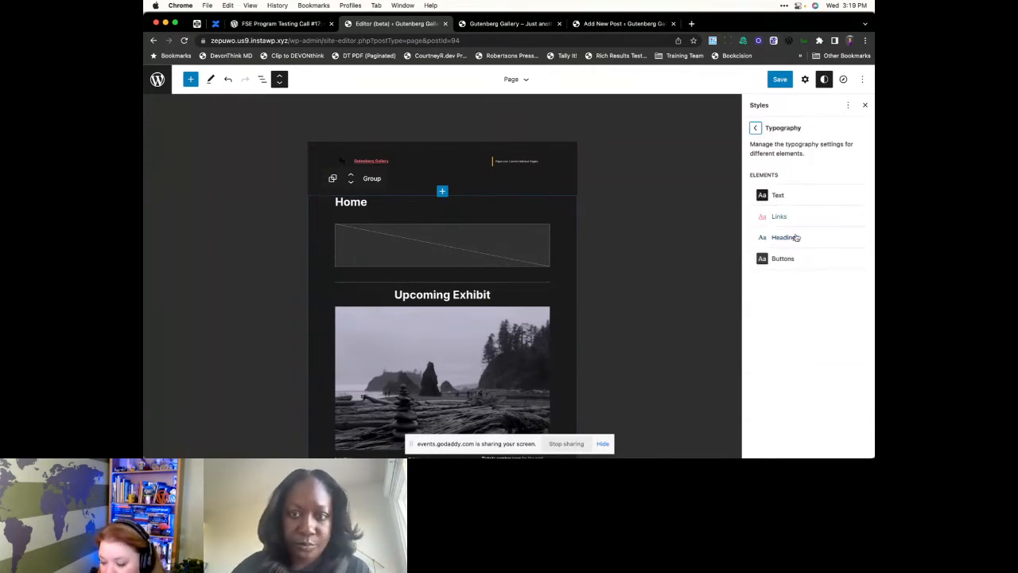
pyautogui.click(754, 128)
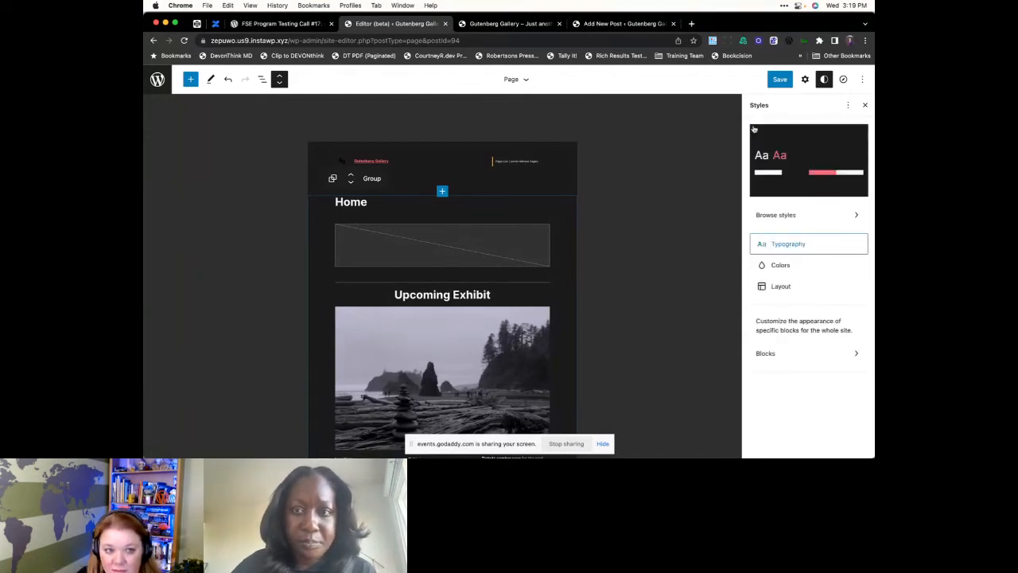
pyautogui.click(780, 268)
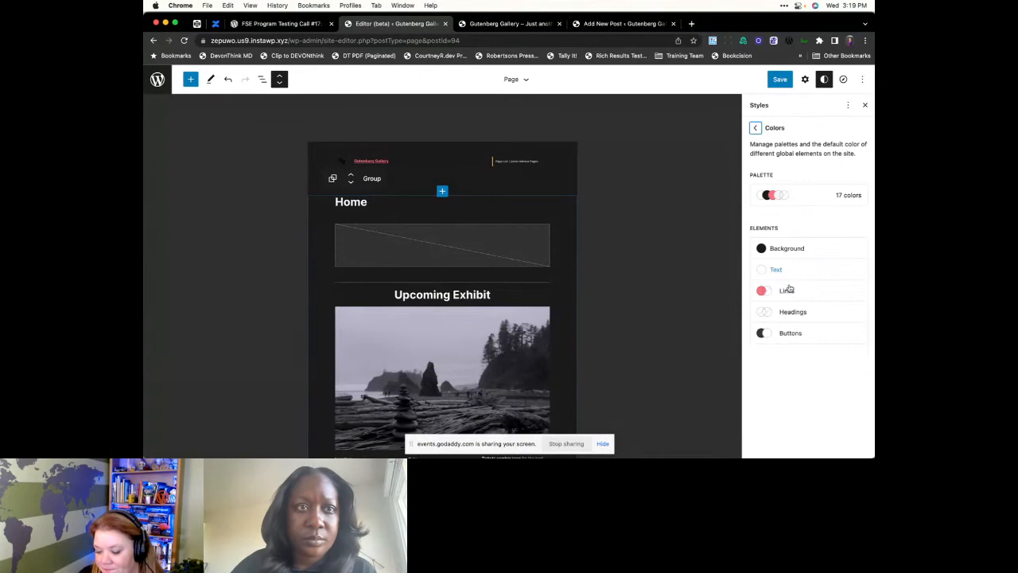
pyautogui.click(754, 129)
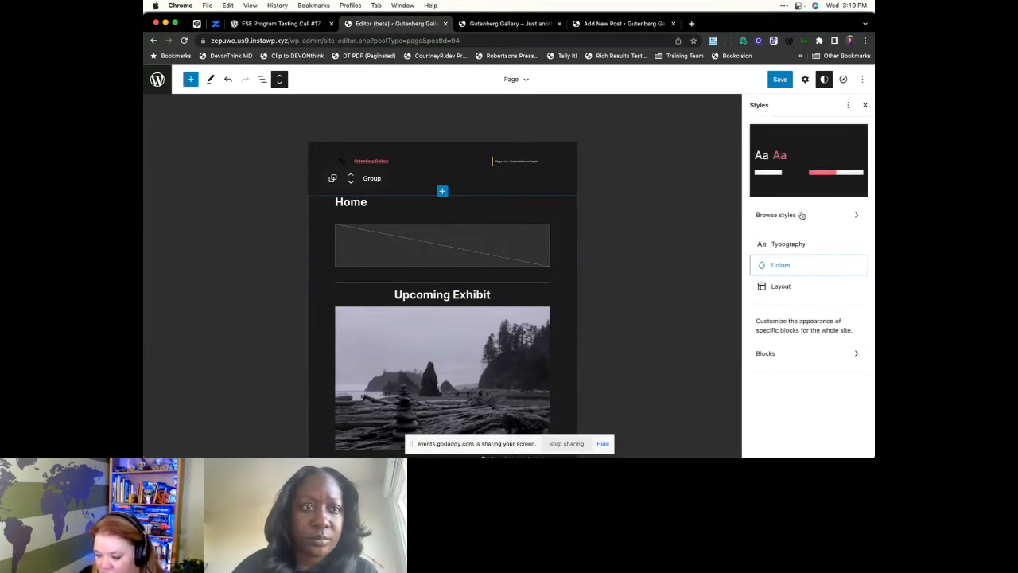
pyautogui.click(804, 287)
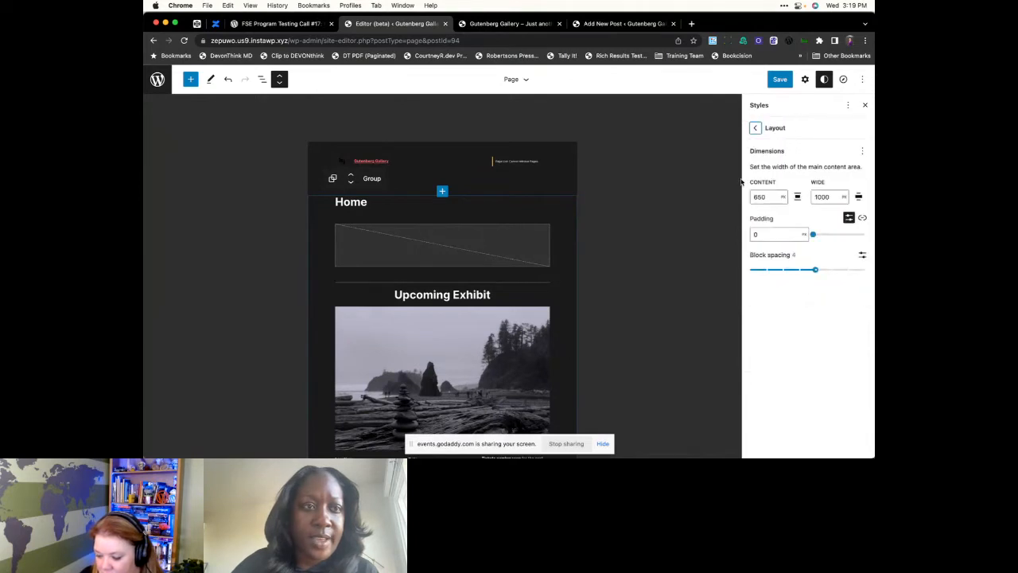
pyautogui.click(756, 129)
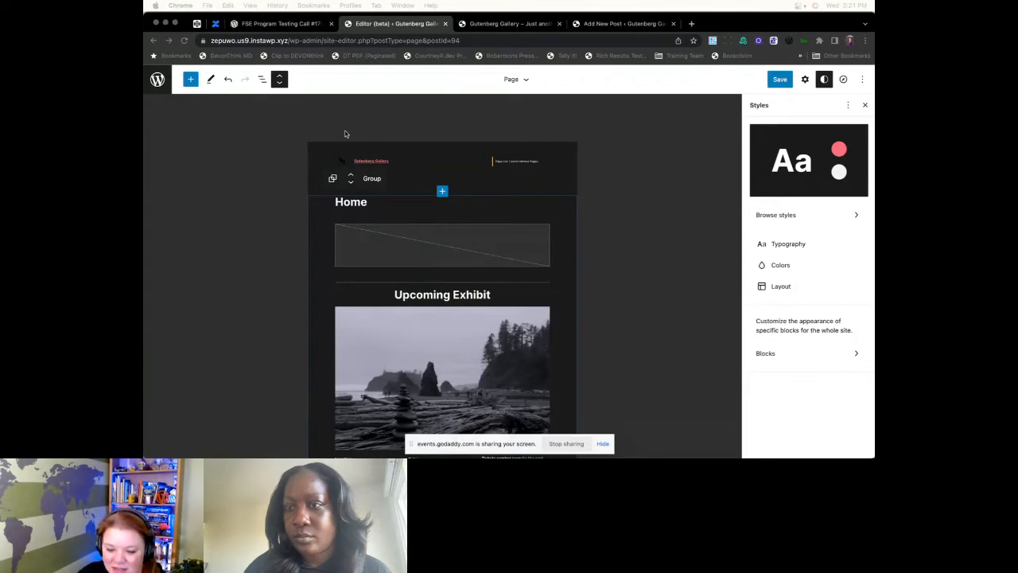
# - Check the feedback notes post and read the "Customize your navigation" instructions from item 16 on the testing call page
pyautogui.click(299, 26)
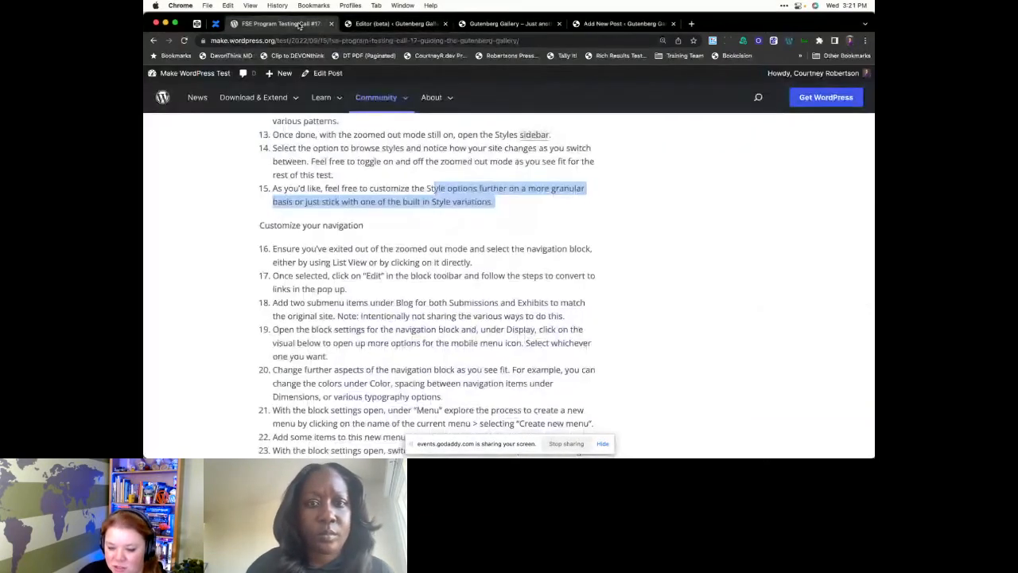
pyautogui.click(502, 207)
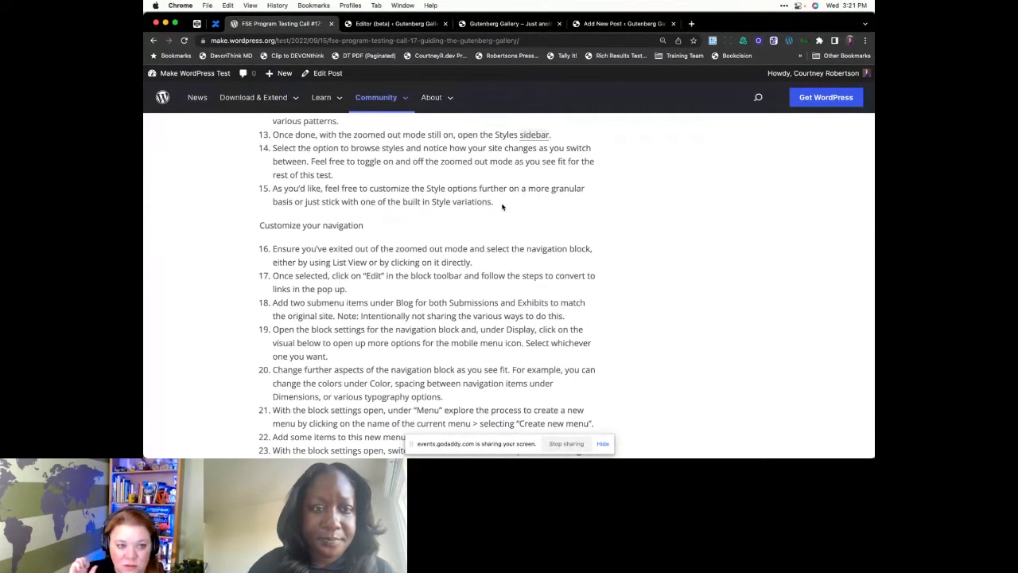
pyautogui.click(590, 26)
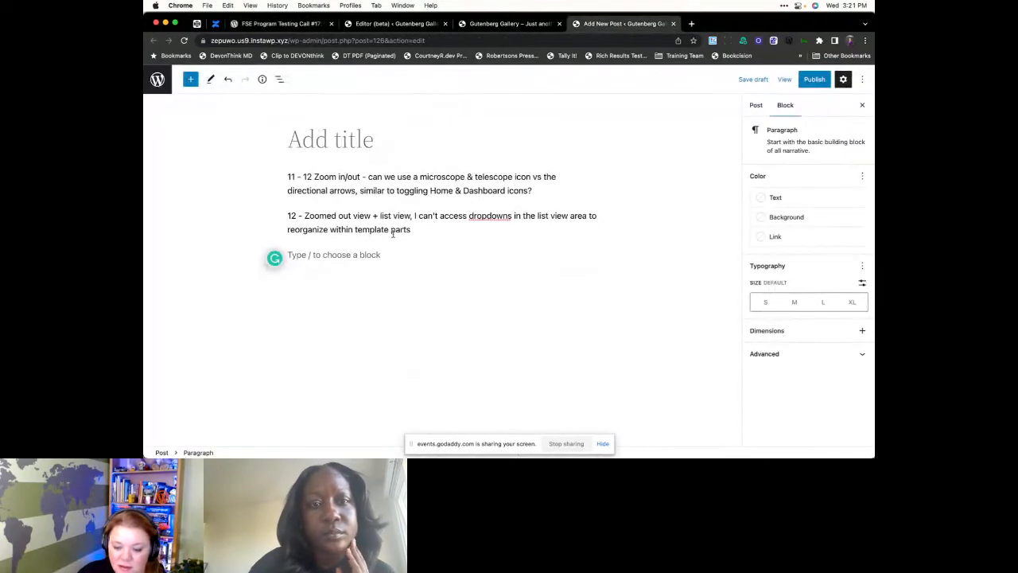
pyautogui.click(276, 25)
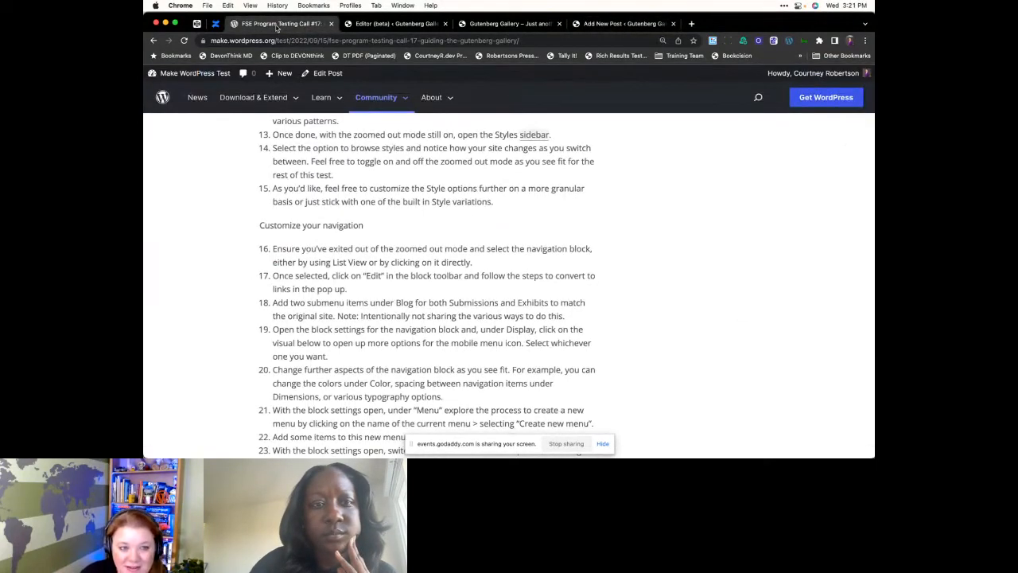
pyautogui.scroll(-1, 398, 202)
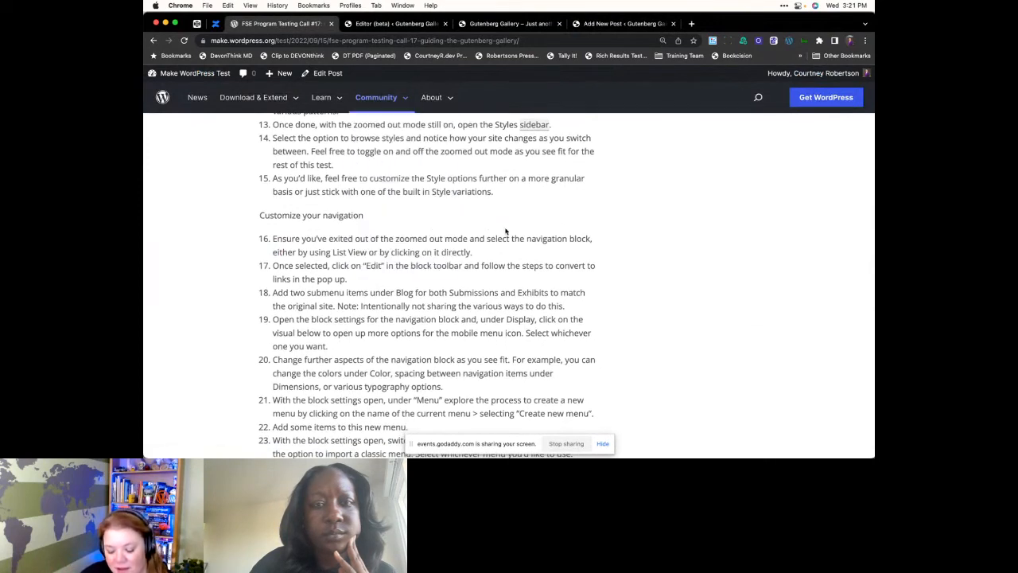
pyautogui.scroll(-3, 505, 231)
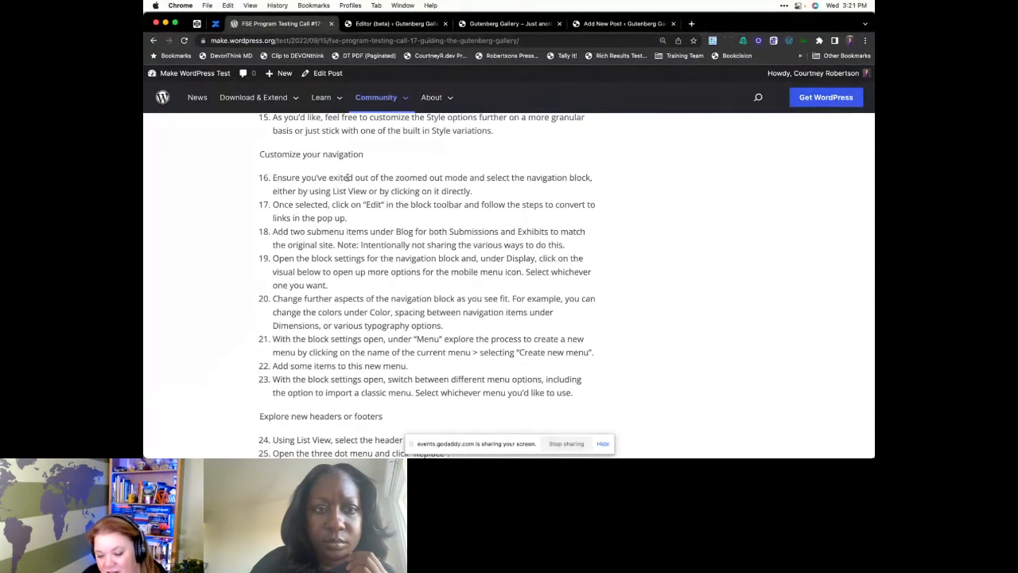
pyautogui.moveTo(507, 204); pyautogui.dragTo(272, 178)
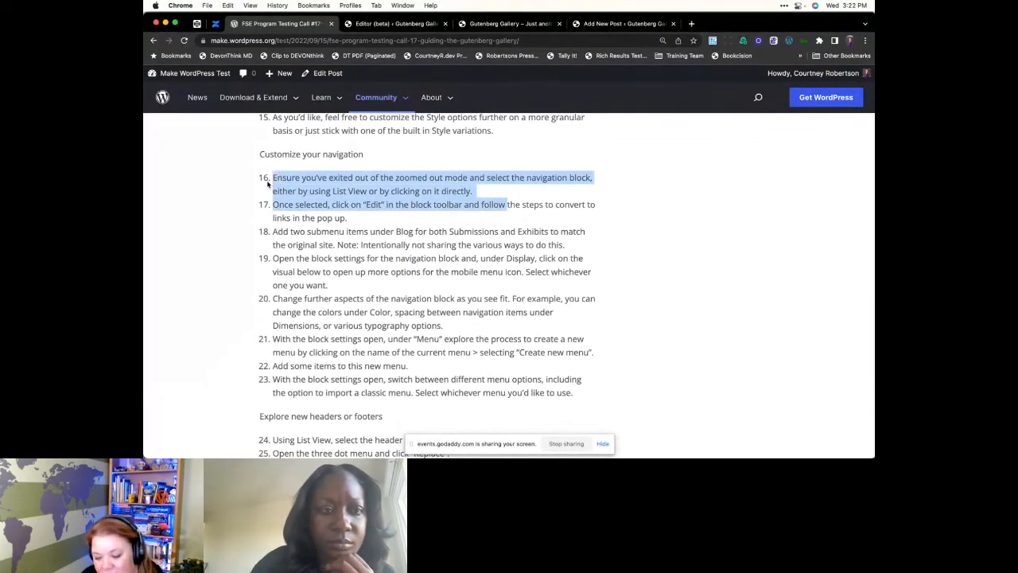
pyautogui.click(285, 178)
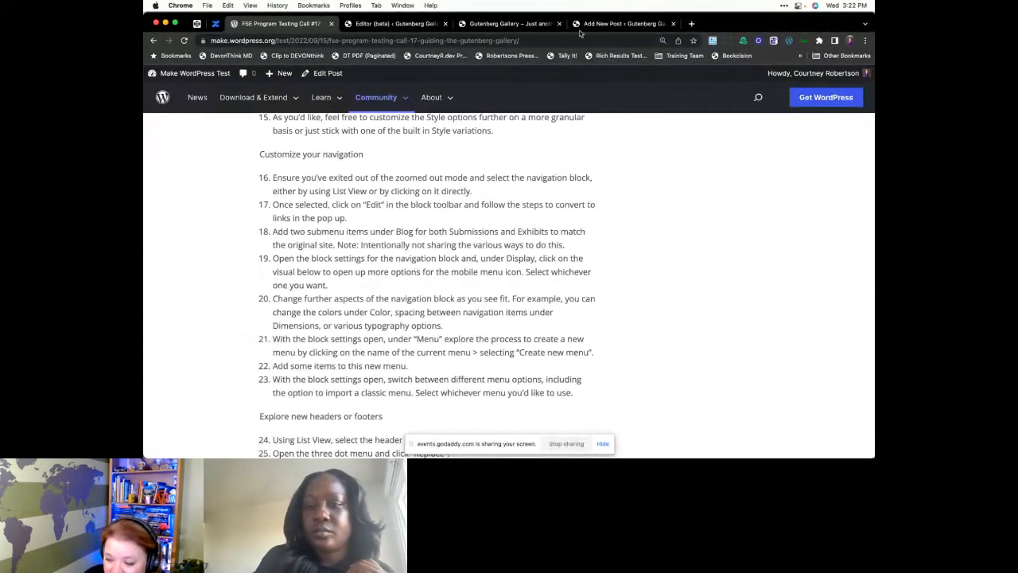
# - Return to the site editor, exit Zoom-out View and select the row inside the header
pyautogui.click(407, 26)
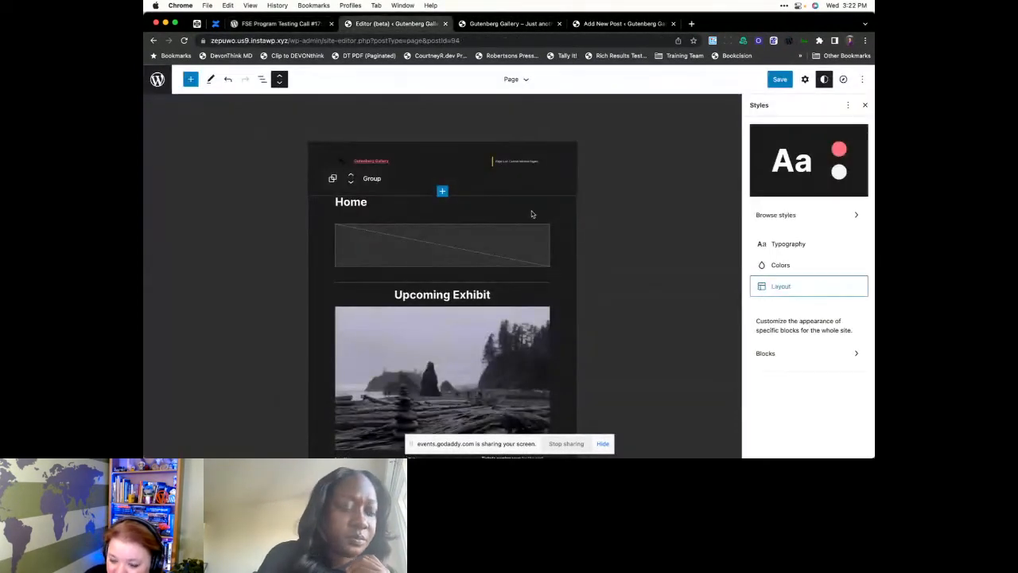
pyautogui.click(431, 179)
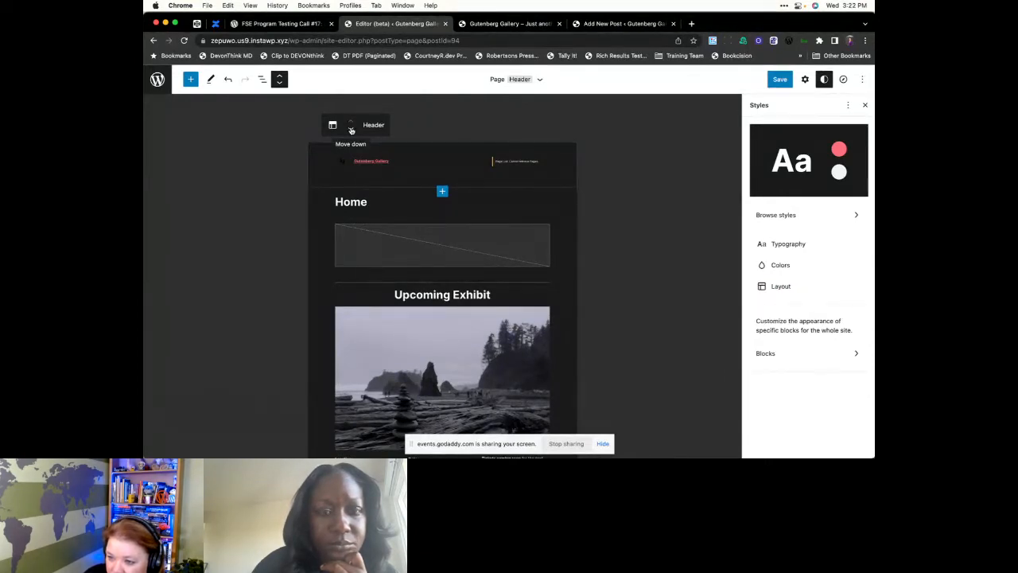
pyautogui.click(280, 83)
pyautogui.click(280, 83)
pyautogui.click(373, 152)
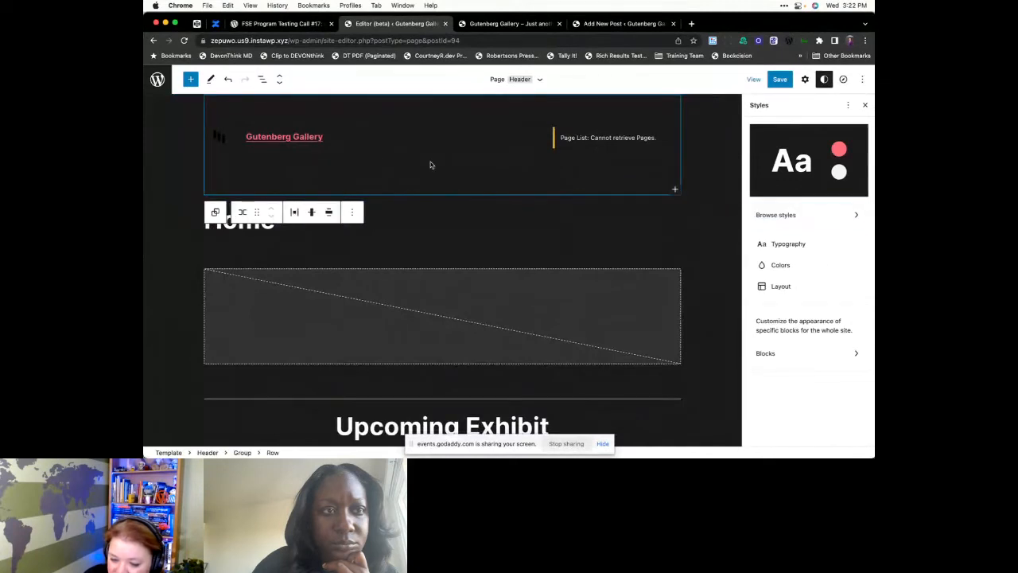
pyautogui.click(402, 153)
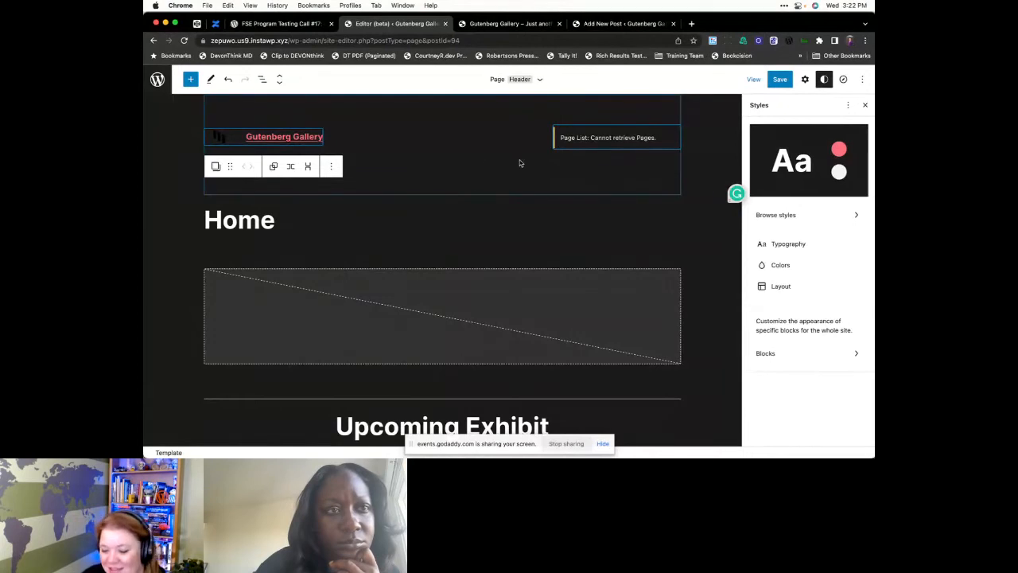
pyautogui.click(370, 133)
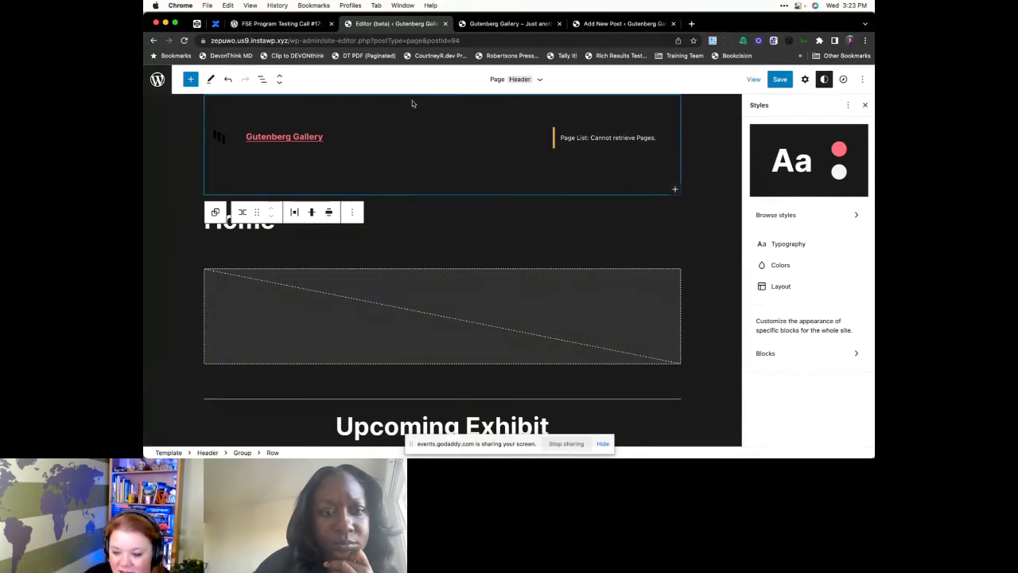
# - Try to open the Header area of the Page template for separate editing
pyautogui.click(540, 81)
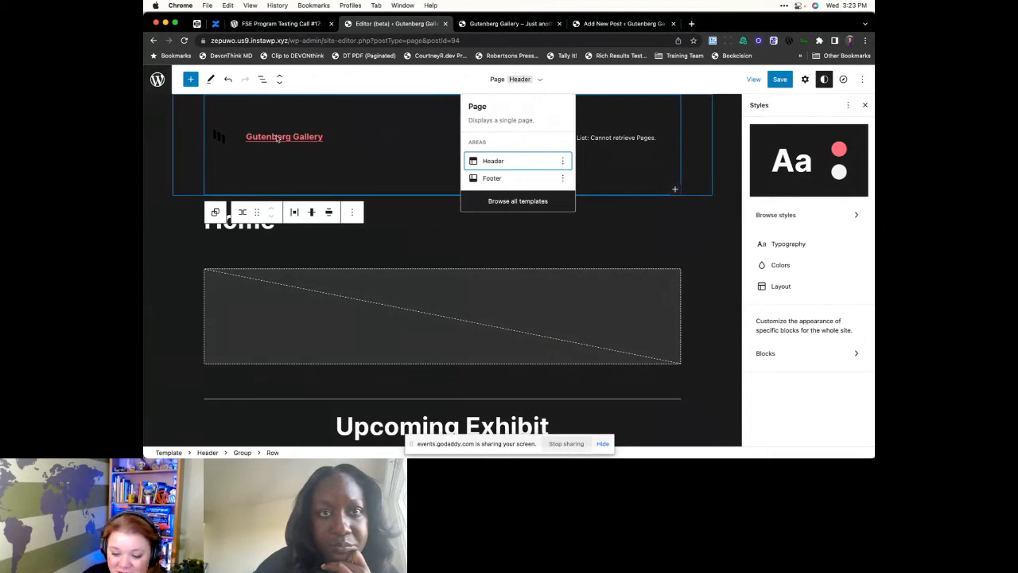
pyautogui.click(387, 158)
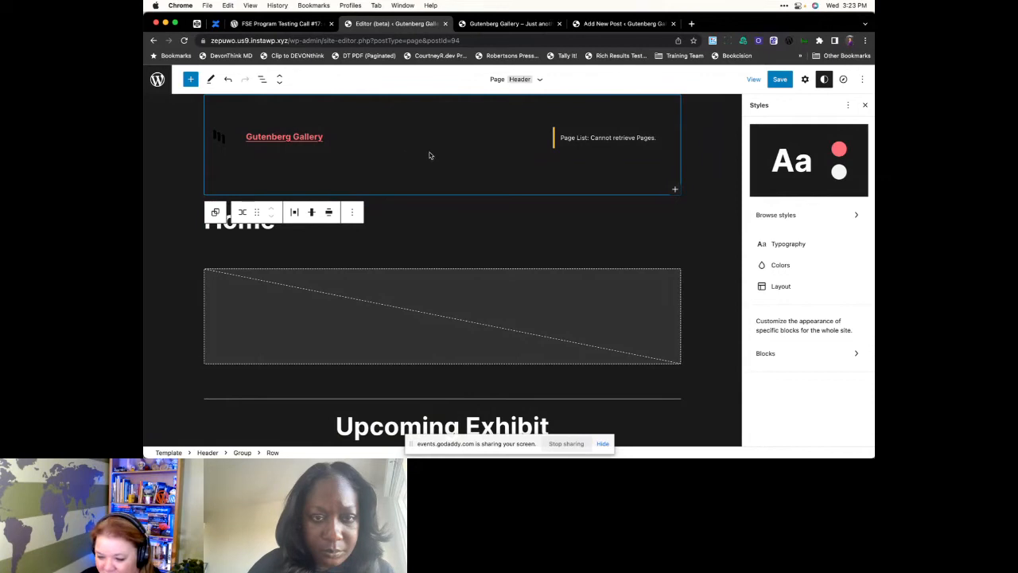
pyautogui.click(538, 80)
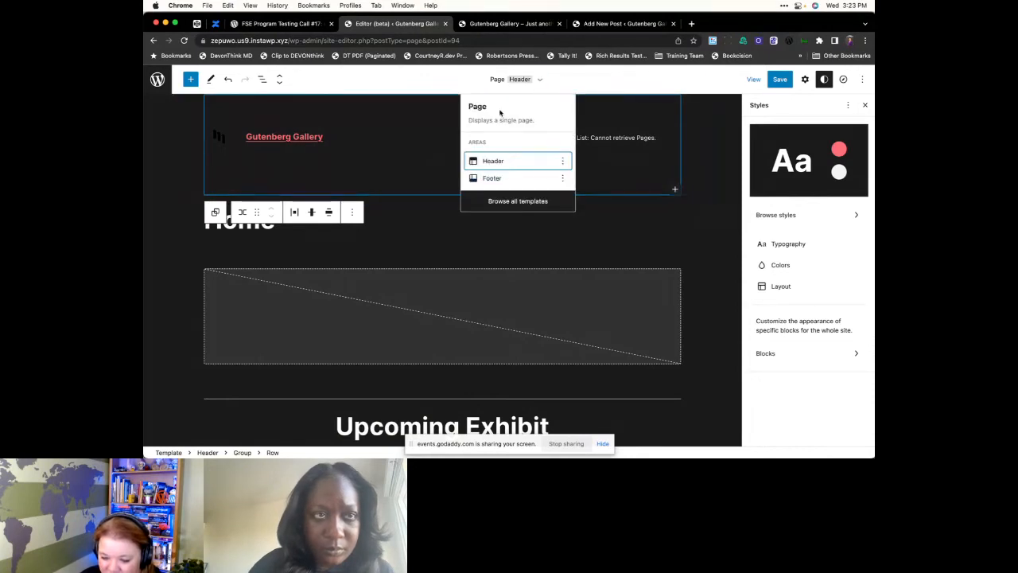
pyautogui.click(565, 163)
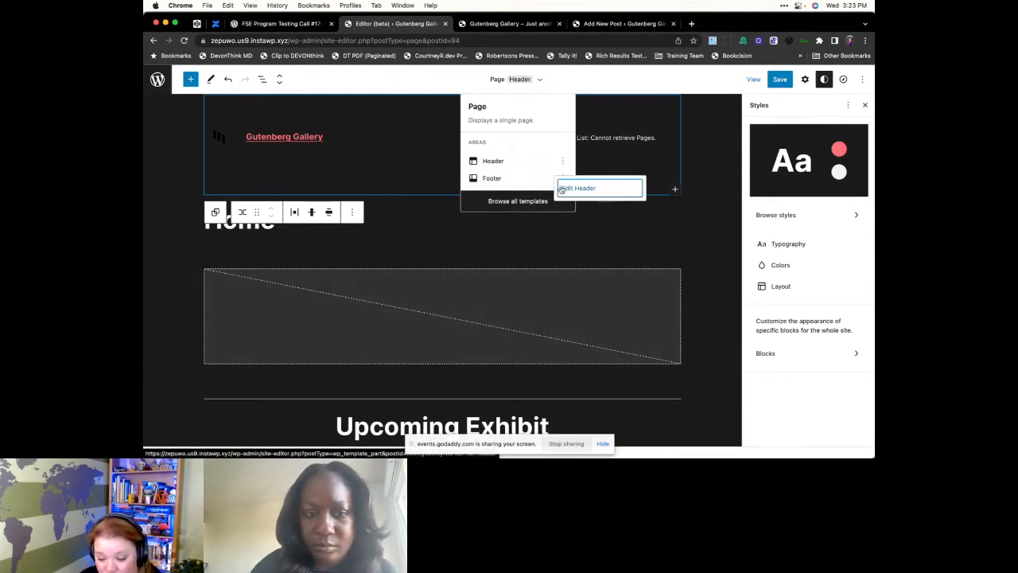
pyautogui.click(567, 189)
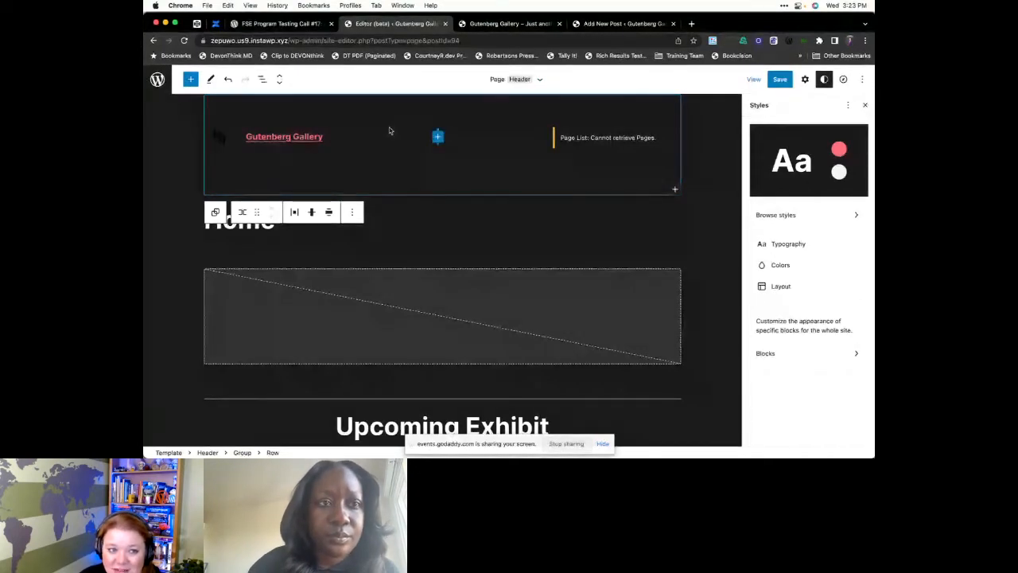
# - Reread instructions 16 and 17 on the testing call page about selecting and editing the navigation block
pyautogui.click(279, 25)
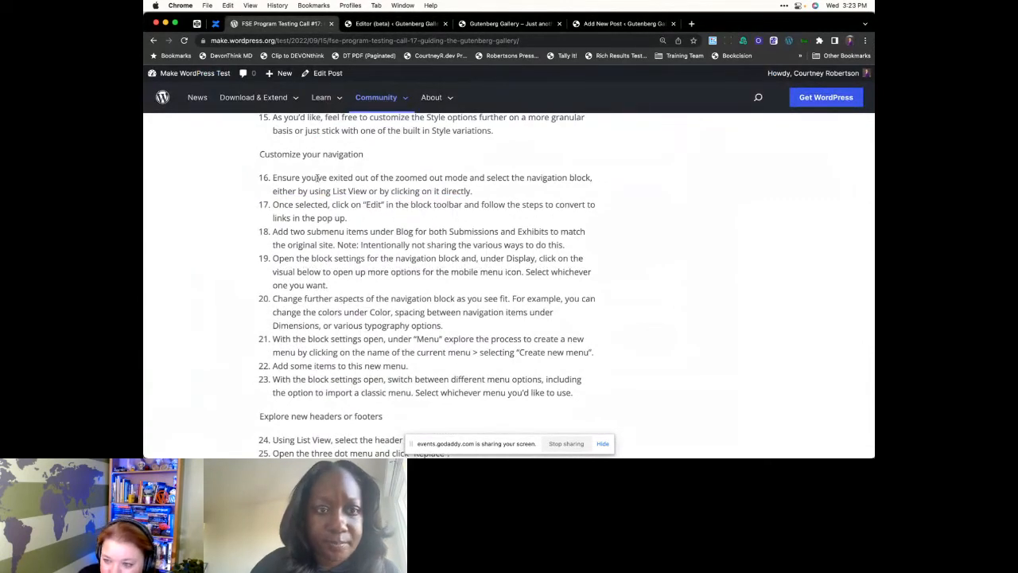
pyautogui.scroll(-1, 316, 178)
pyautogui.scroll(-1, 296, 163)
pyautogui.scroll(1, 279, 159)
pyautogui.moveTo(274, 155); pyautogui.dragTo(379, 158)
pyautogui.click(486, 170)
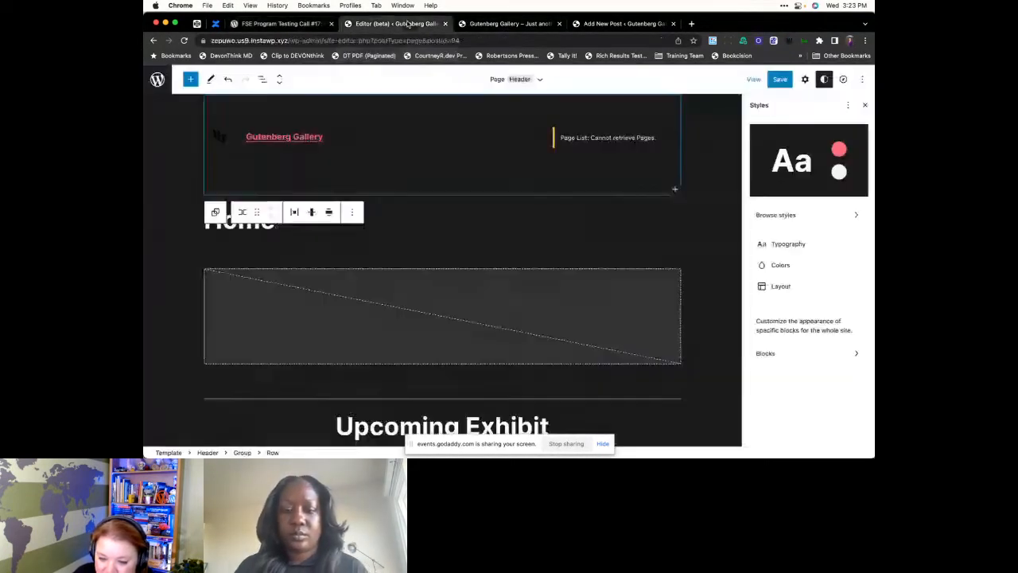
# - Show the List View in the site editor and select the Navigation block inside the header
pyautogui.click(408, 24)
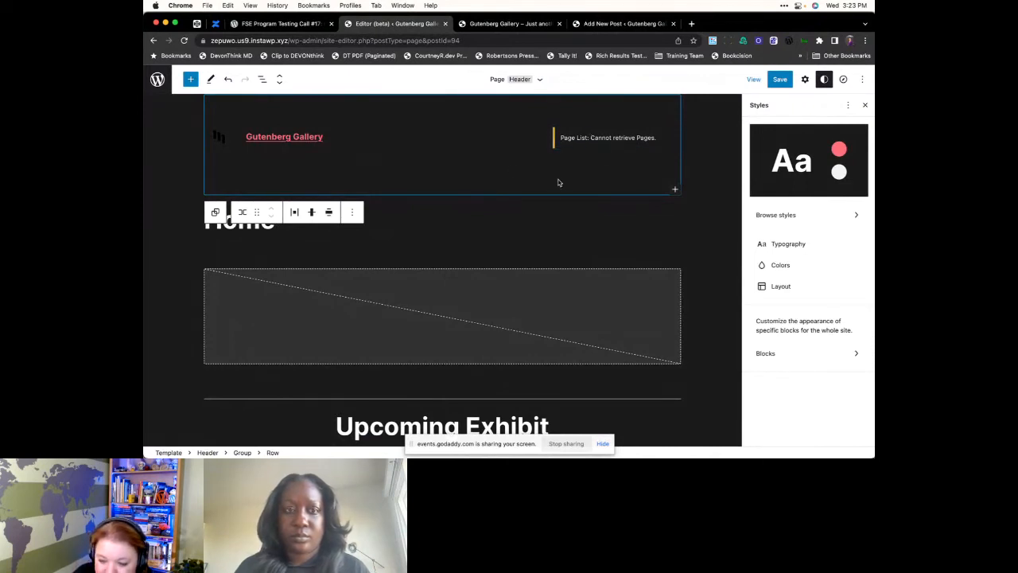
pyautogui.click(587, 141)
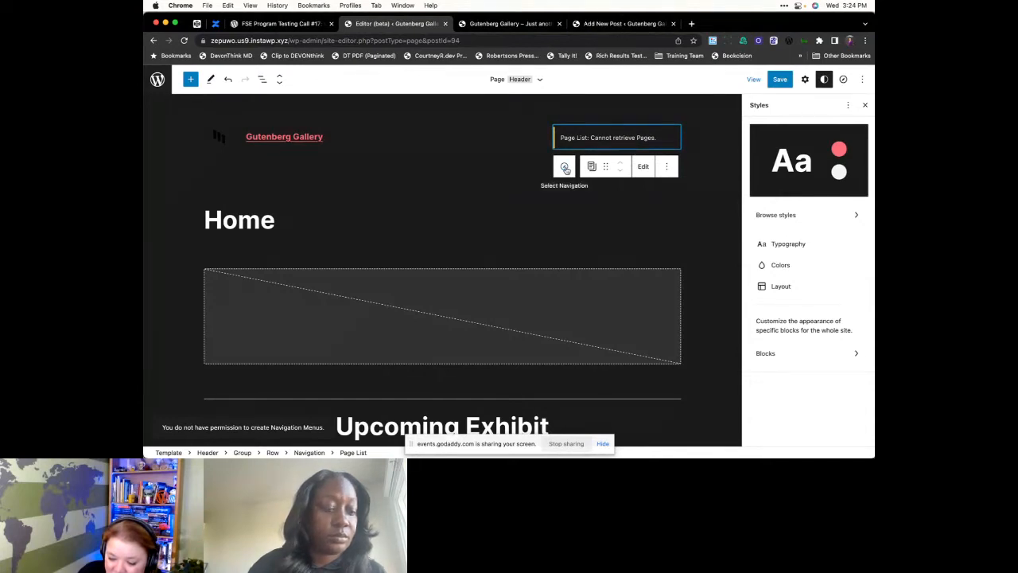
pyautogui.click(262, 79)
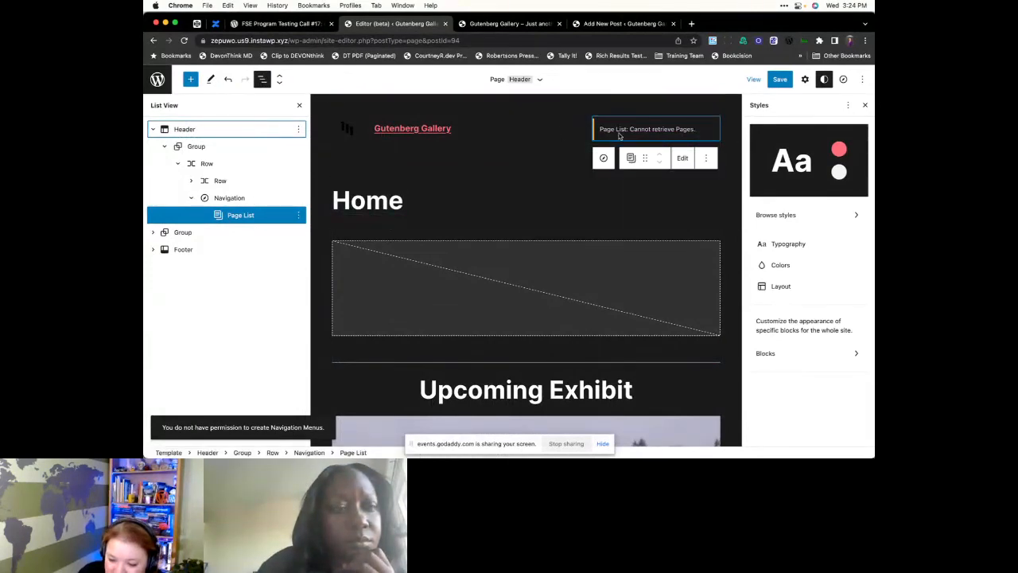
pyautogui.click(251, 198)
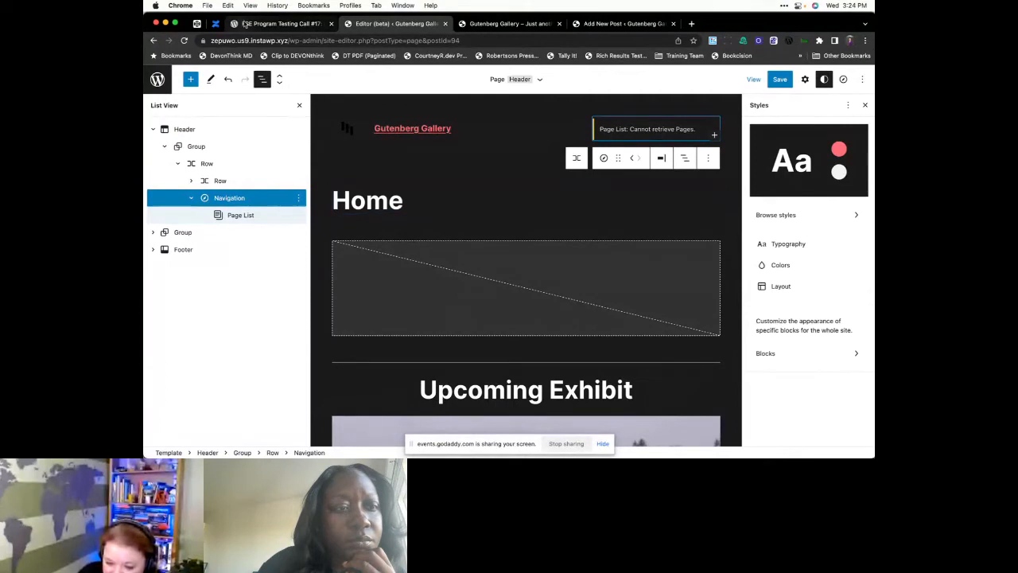
# - Recheck instruction 17 on converting the navigation to links, and select the Page List block inside the header's Navigation
pyautogui.click(249, 24)
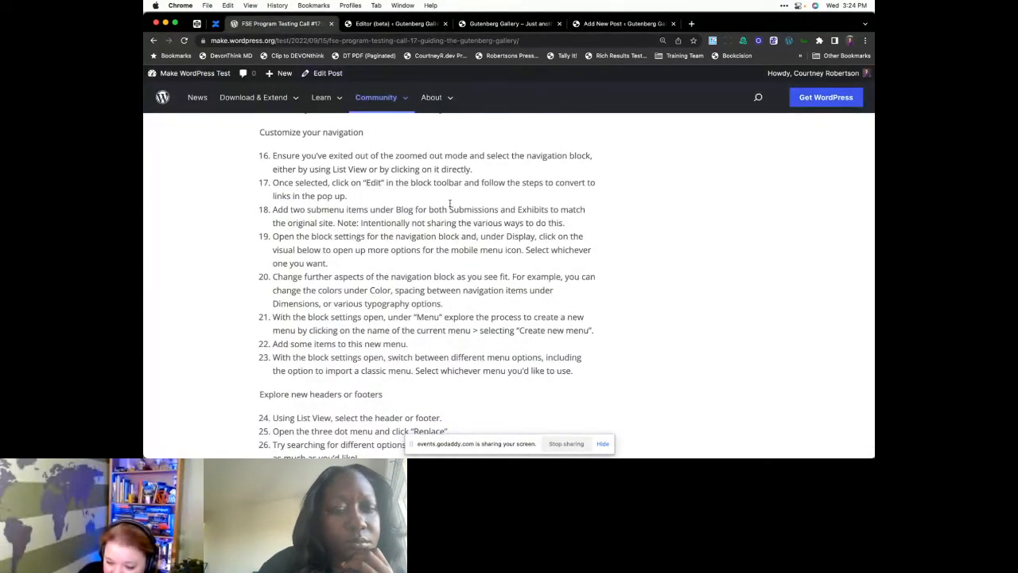
pyautogui.scroll(-1, 450, 184)
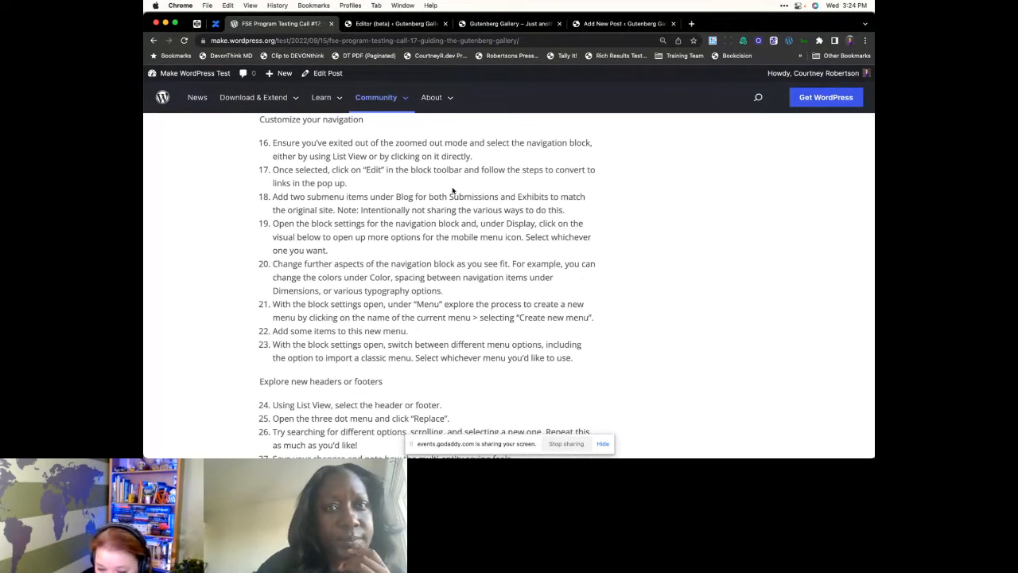
pyautogui.click(380, 25)
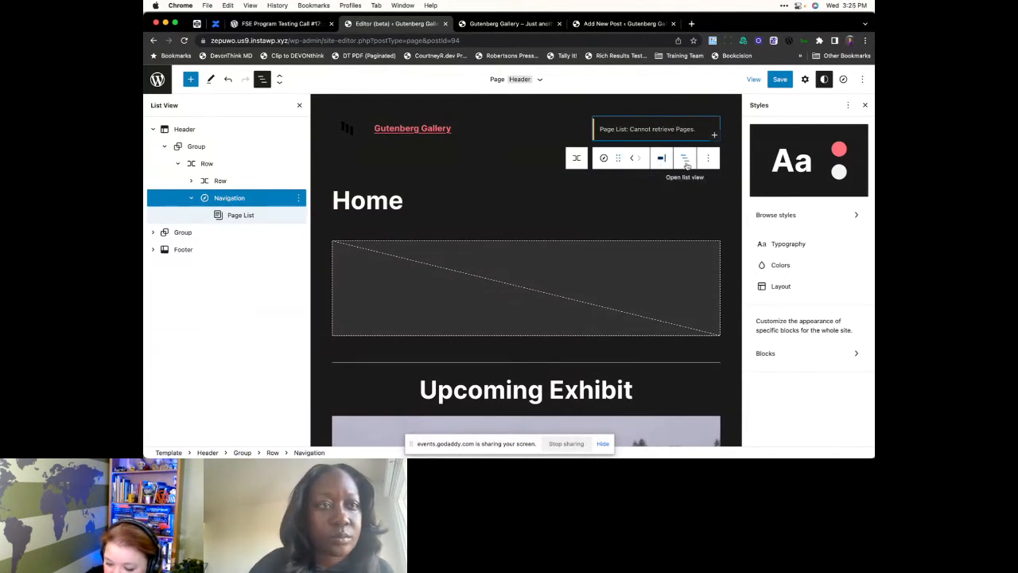
pyautogui.click(613, 135)
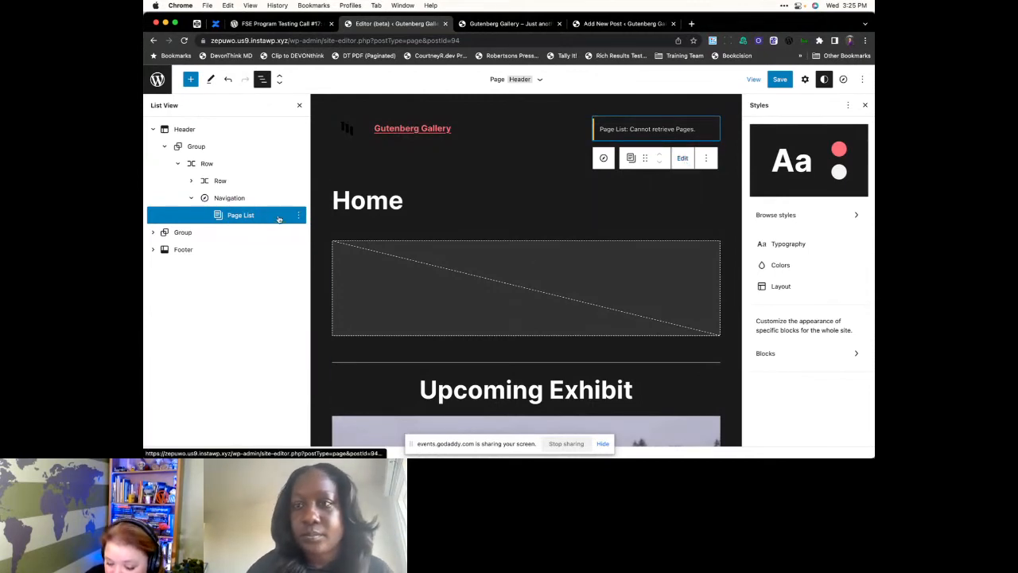
# - Convert the Page List block in the header's Navigation to individual page links
pyautogui.click(683, 158)
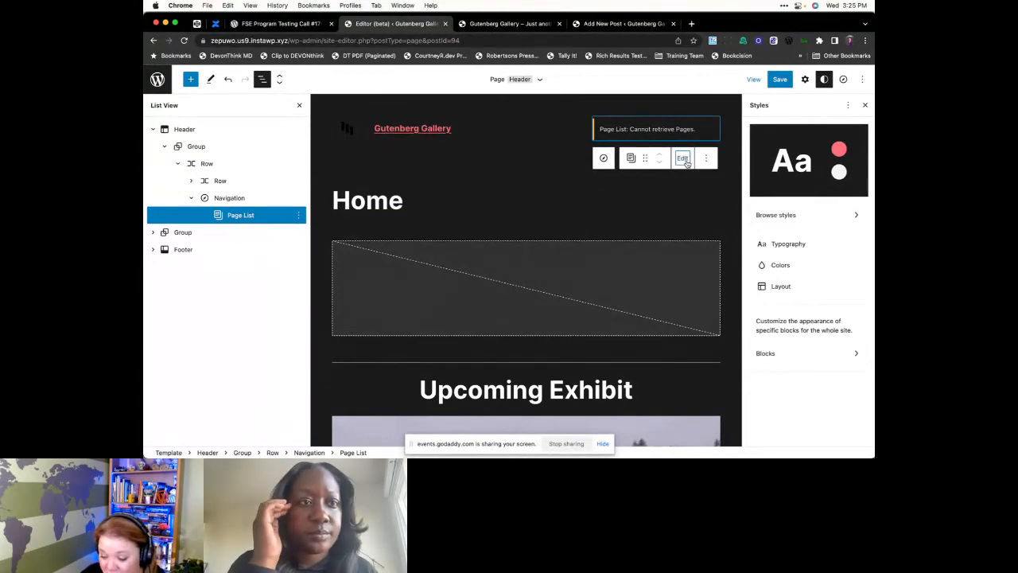
pyautogui.click(683, 158)
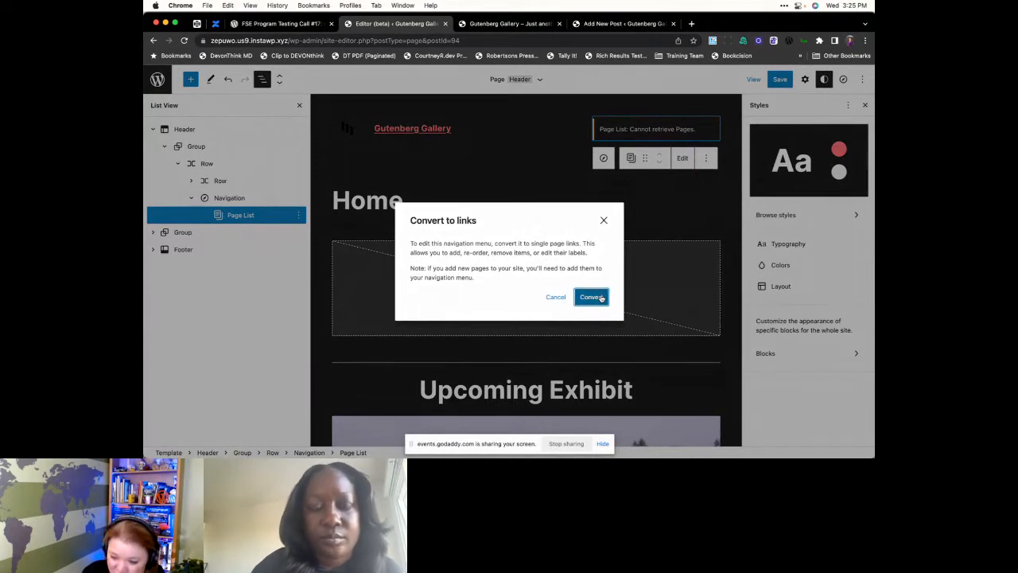
pyautogui.click(601, 298)
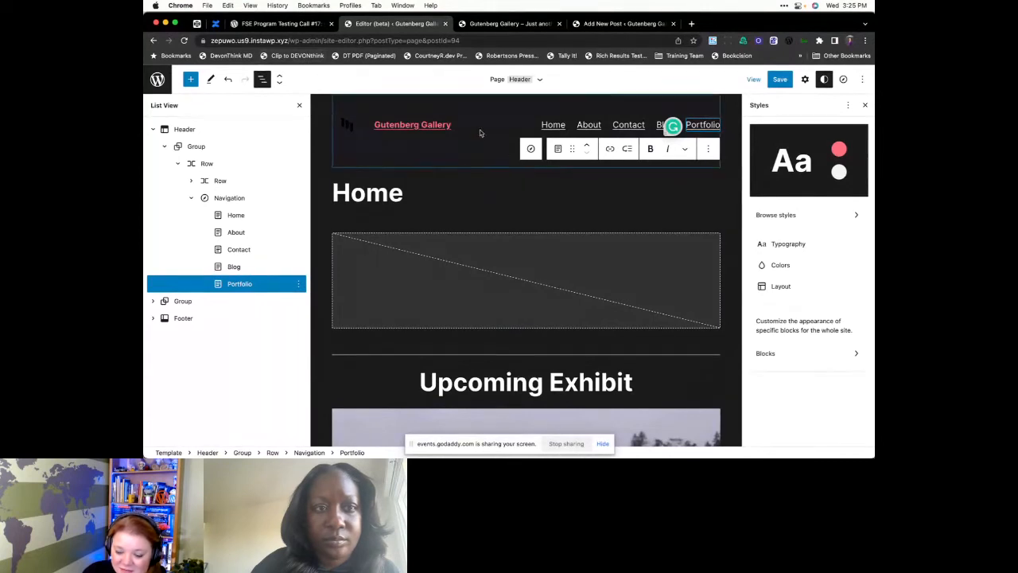
# - Check the testing call's navigation instructions, and inspect the Home and About links in the header's Navigation
pyautogui.click(288, 24)
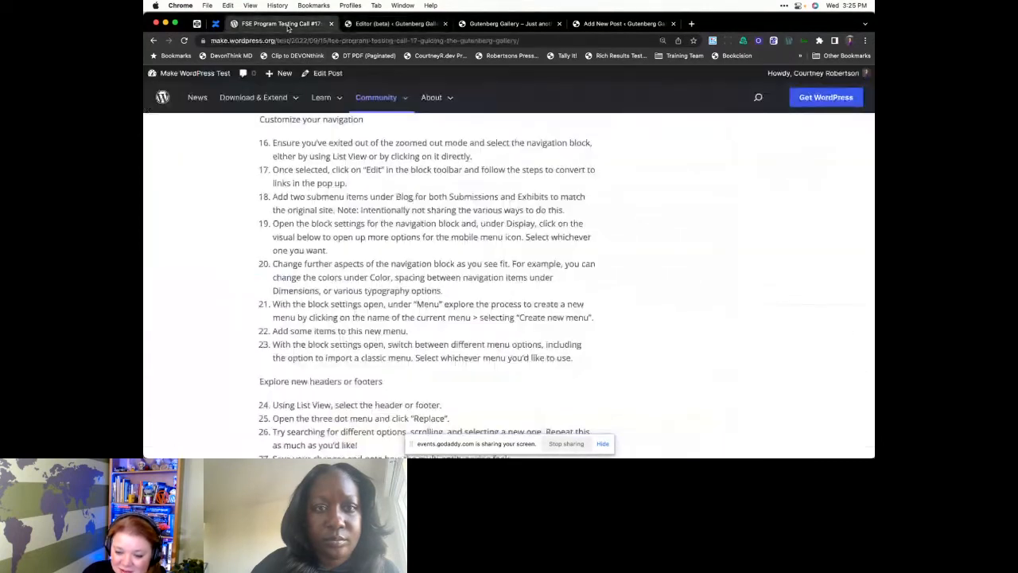
pyautogui.click(362, 24)
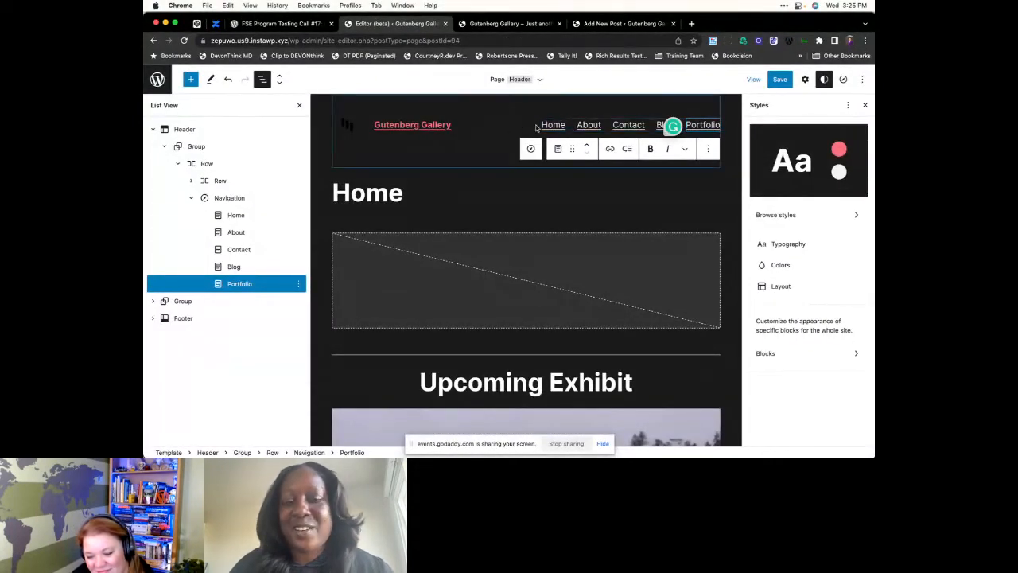
pyautogui.click(553, 125)
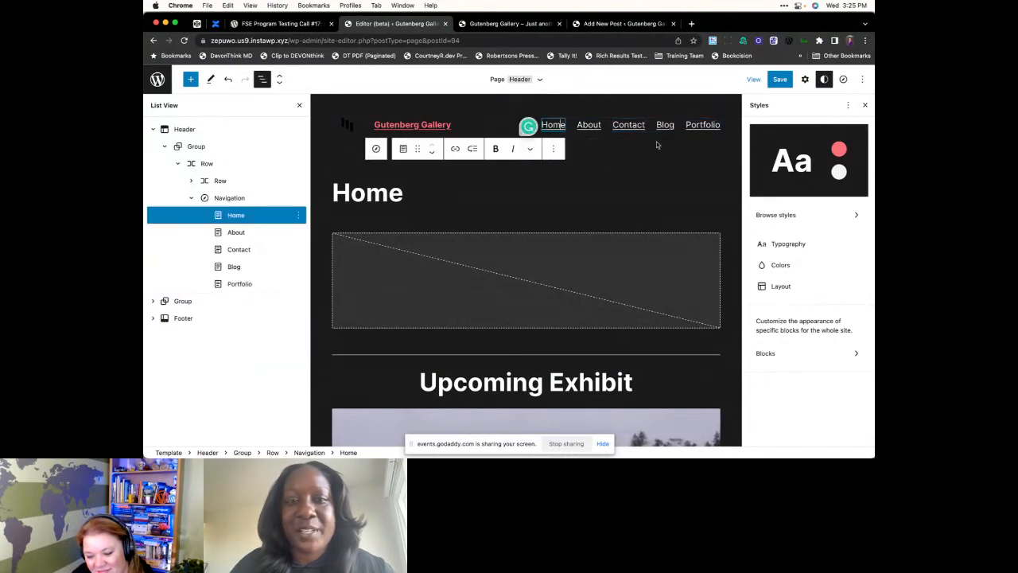
pyautogui.click(586, 123)
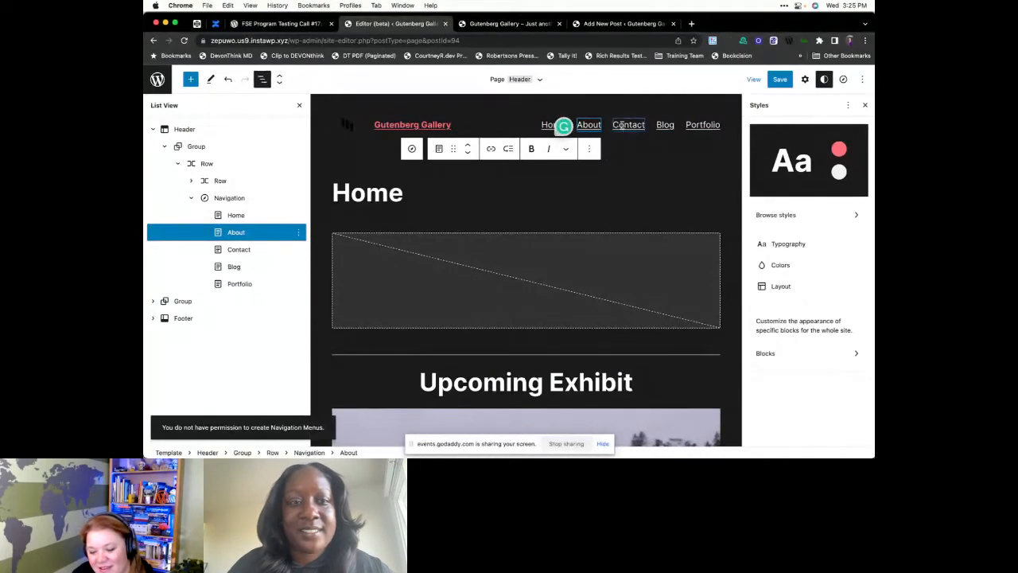
pyautogui.click(528, 117)
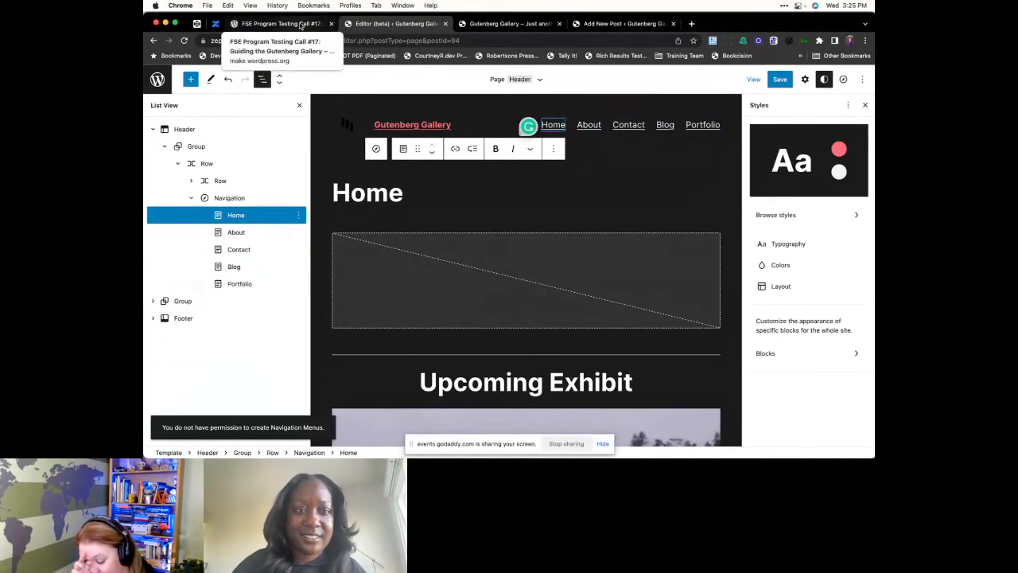
# - Read instruction 18 on adding Submissions and Exhibits submenu items under Blog, and return to the site editor
pyautogui.click(301, 25)
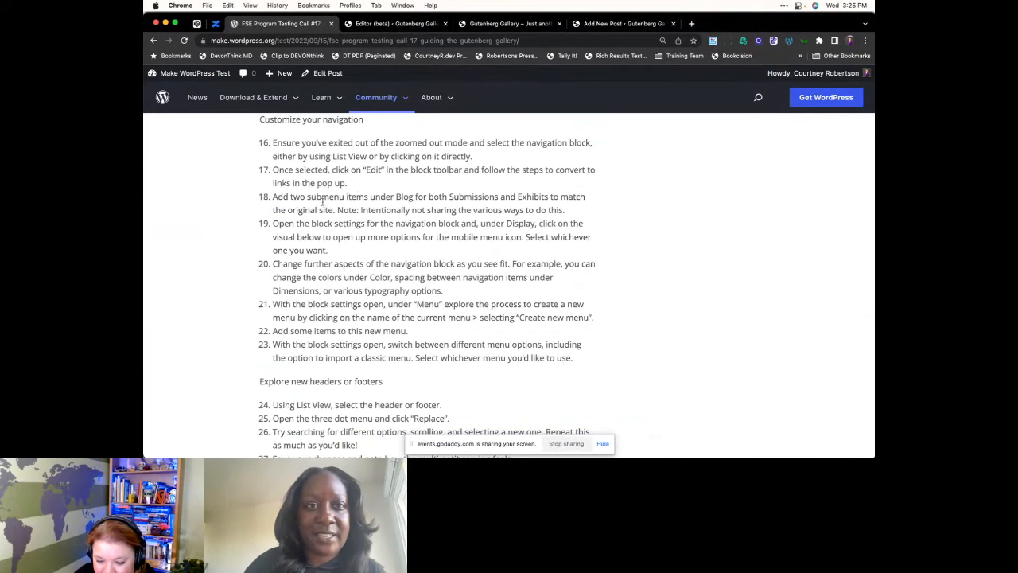
pyautogui.scroll(-2, 313, 201)
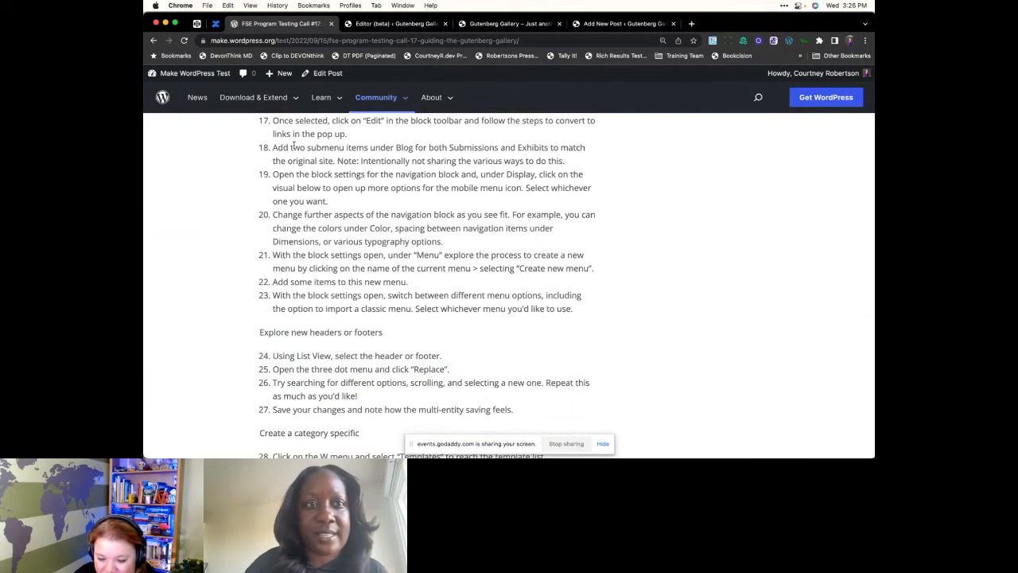
pyautogui.moveTo(275, 146); pyautogui.dragTo(481, 161)
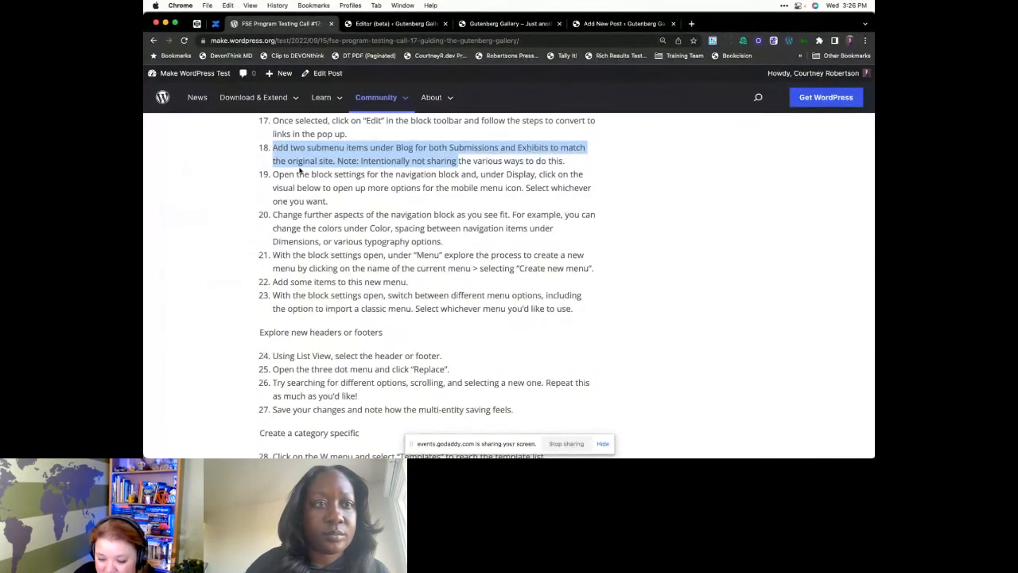
pyautogui.click(333, 163)
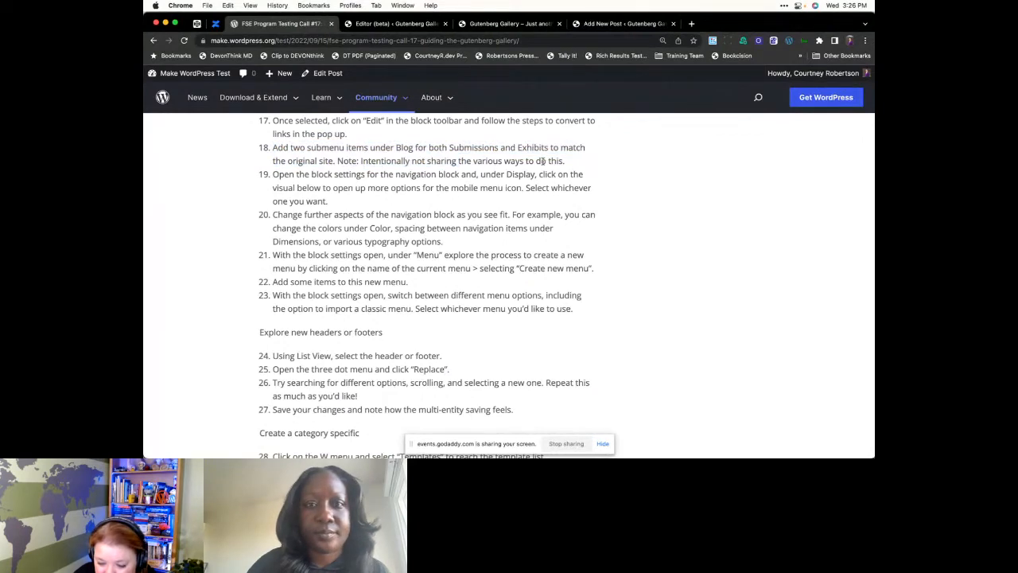
pyautogui.click(372, 24)
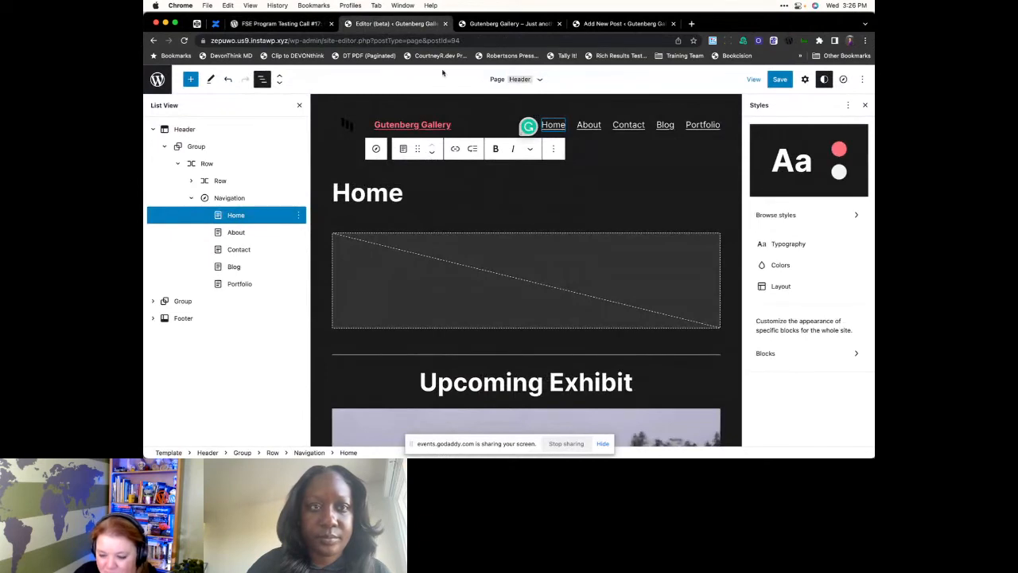
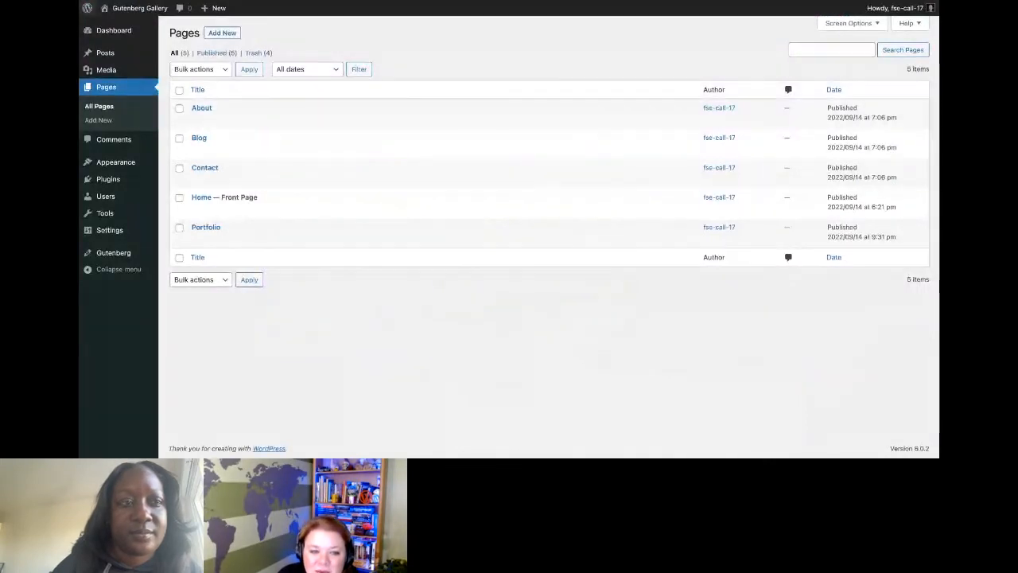
# - Open the installed themes and activate Twenty Twenty-Two
pyautogui.moveTo(134, 166)
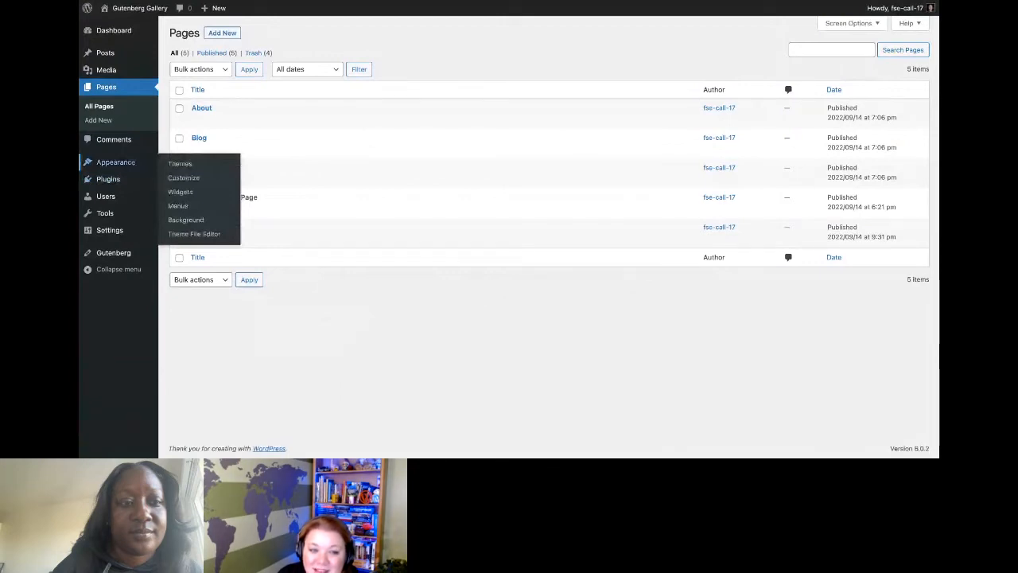
pyautogui.click(182, 165)
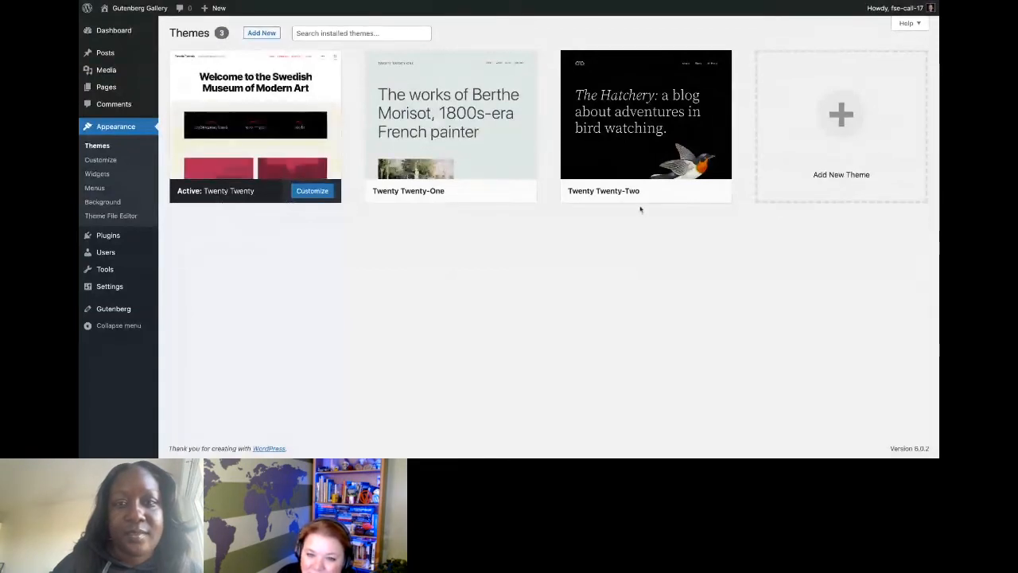
pyautogui.click(706, 191)
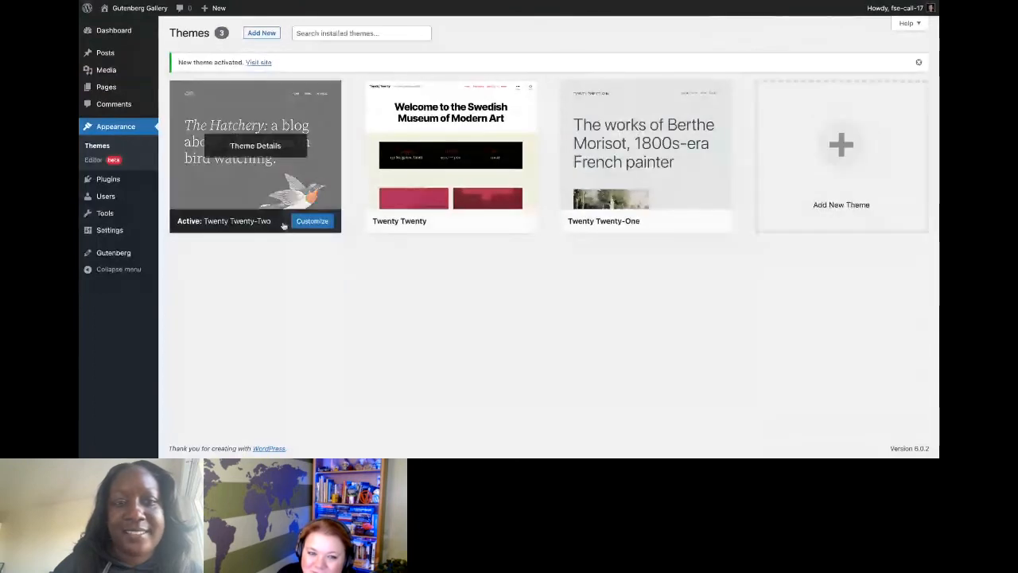
# - View the Gutenberg Gallery home page on the front end with the newly activated theme
pyautogui.click(258, 62)
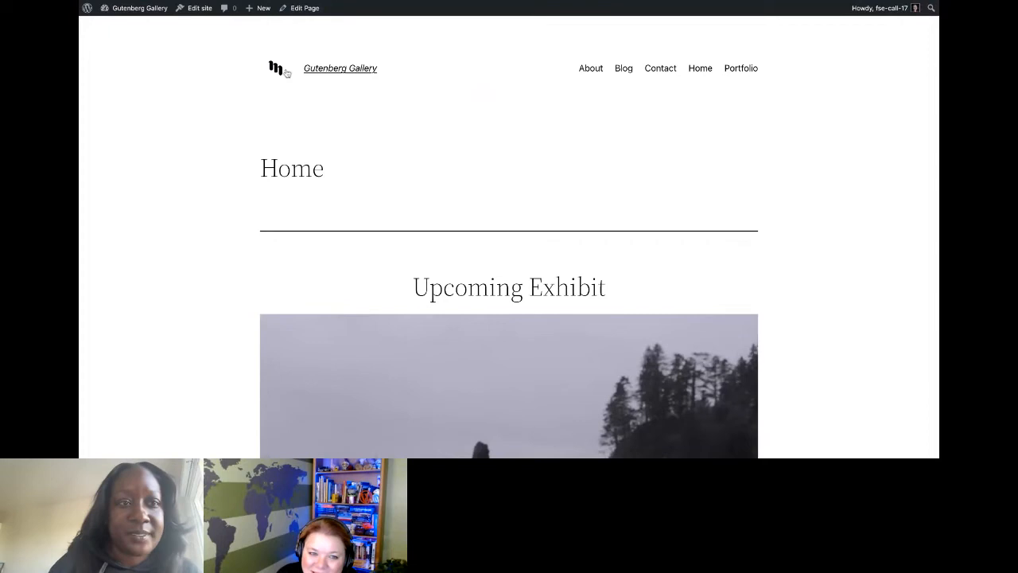
pyautogui.scroll(-3, 240, 190)
pyautogui.scroll(3, 241, 190)
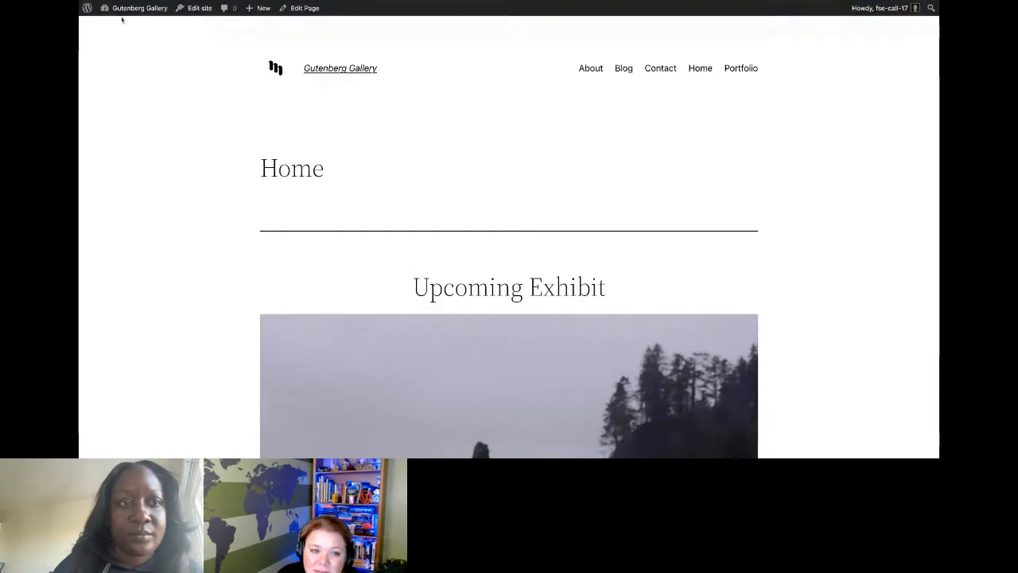
# - Go back to the dashboard, open the site editor, and select the Header template part containing the navigation
pyautogui.moveTo(87, 8)
pyautogui.moveTo(118, 12)
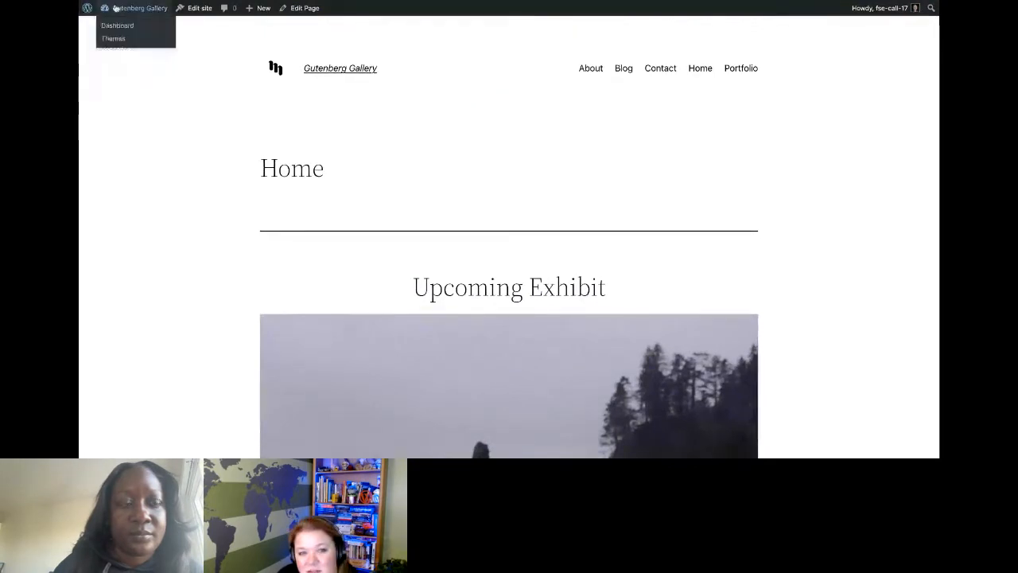
pyautogui.click(119, 25)
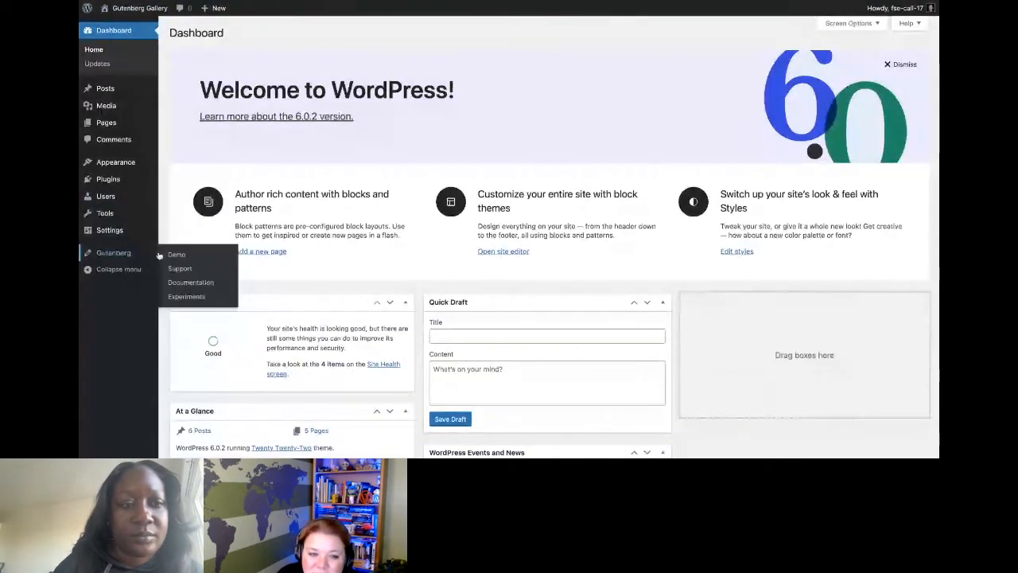
pyautogui.moveTo(125, 170)
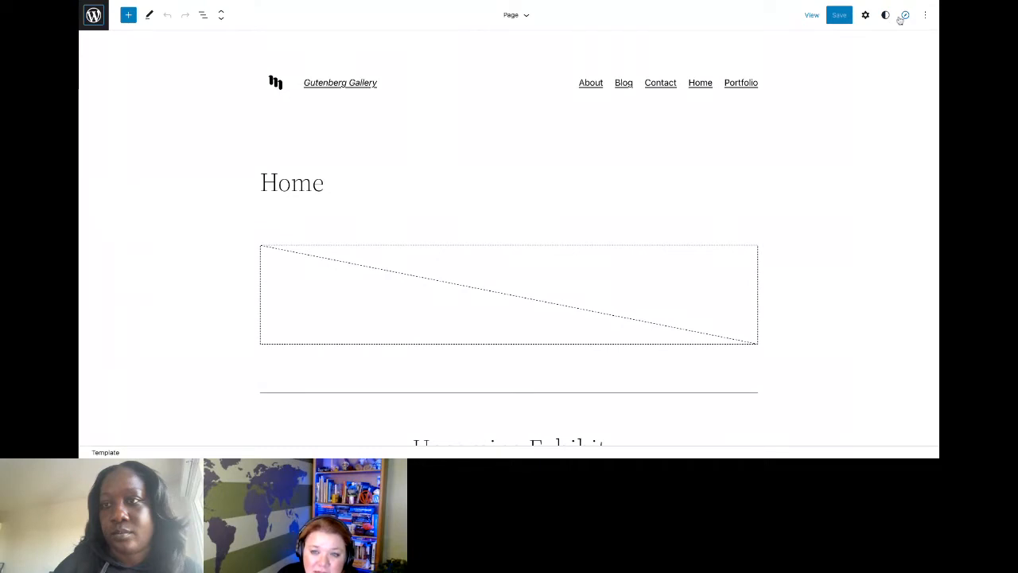
pyautogui.click(736, 81)
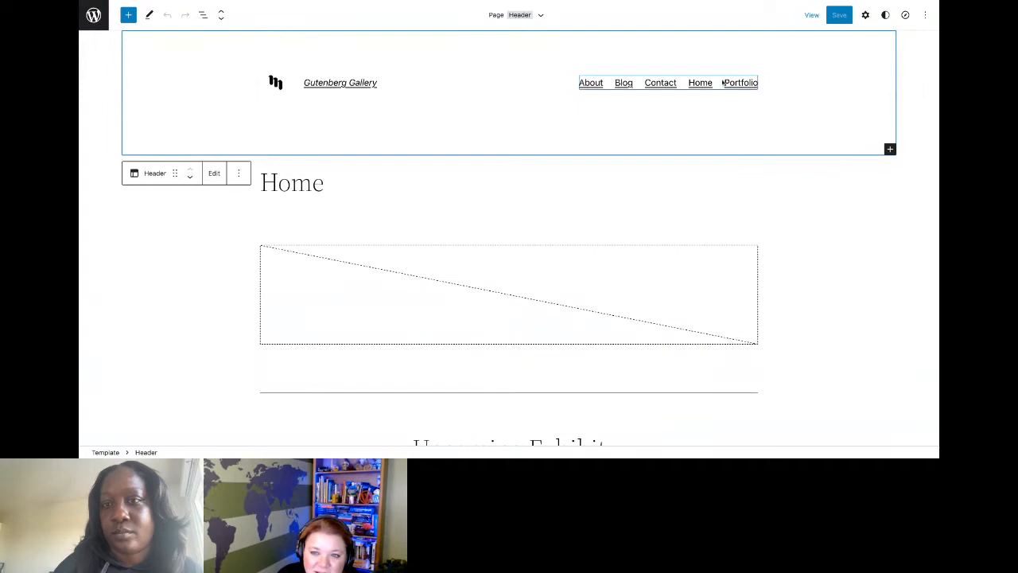
# - Convert the page list in the header navigation into individual editable page links
pyautogui.click(721, 82)
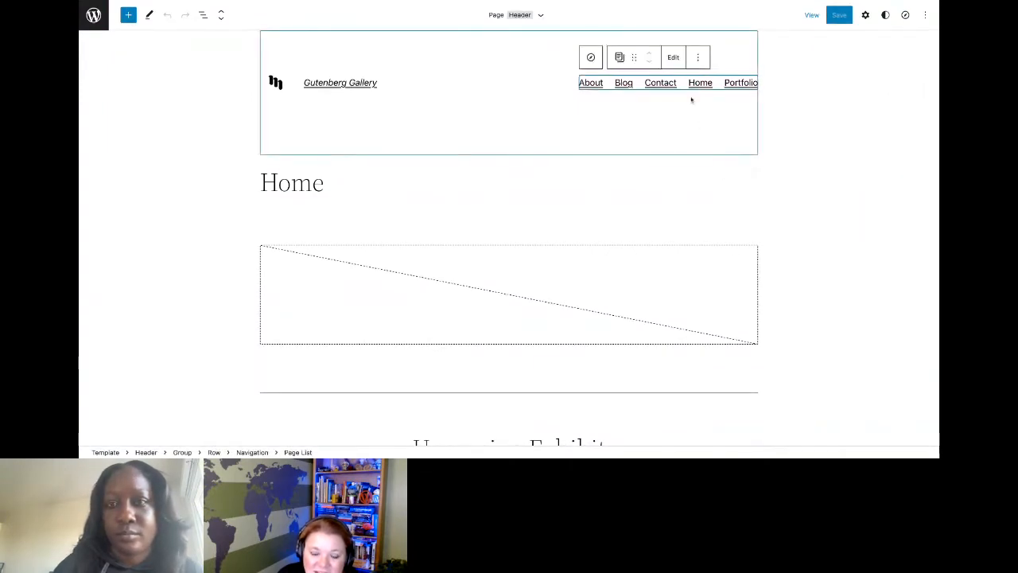
pyautogui.click(673, 57)
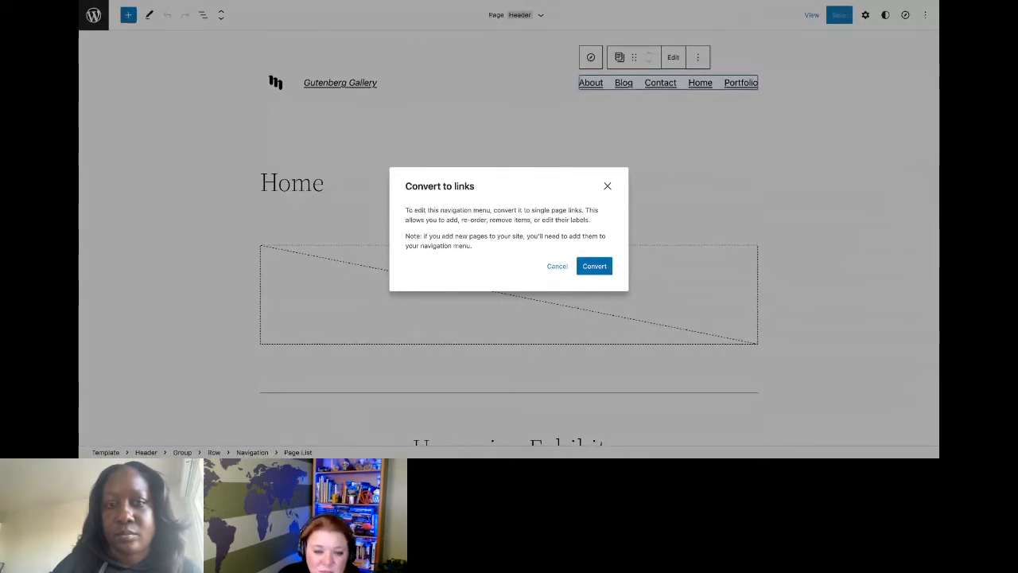
pyautogui.click(594, 266)
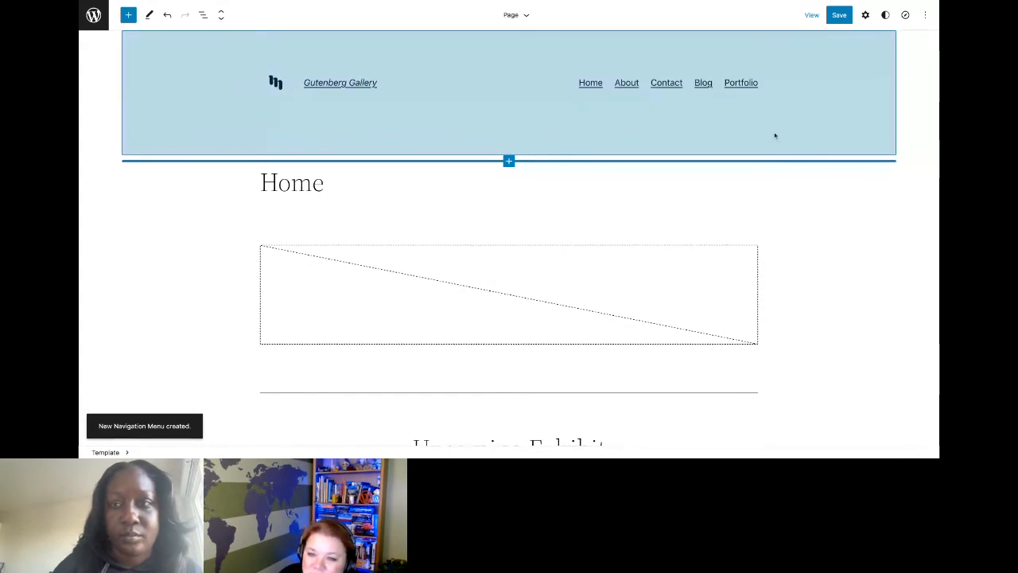
# - Select the header's Navigation block and show its items in the navigation menu editor
pyautogui.click(745, 83)
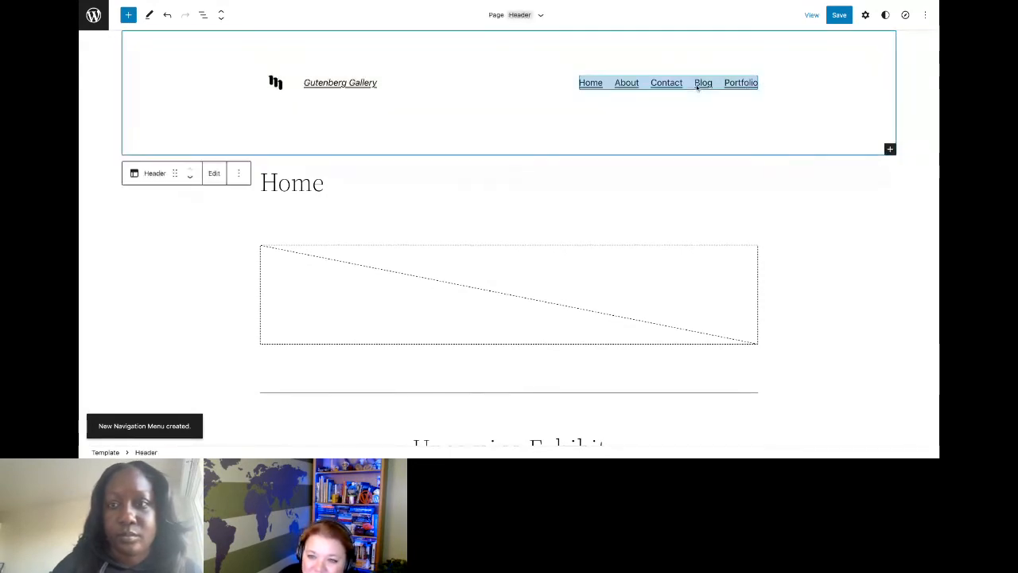
pyautogui.click(703, 85)
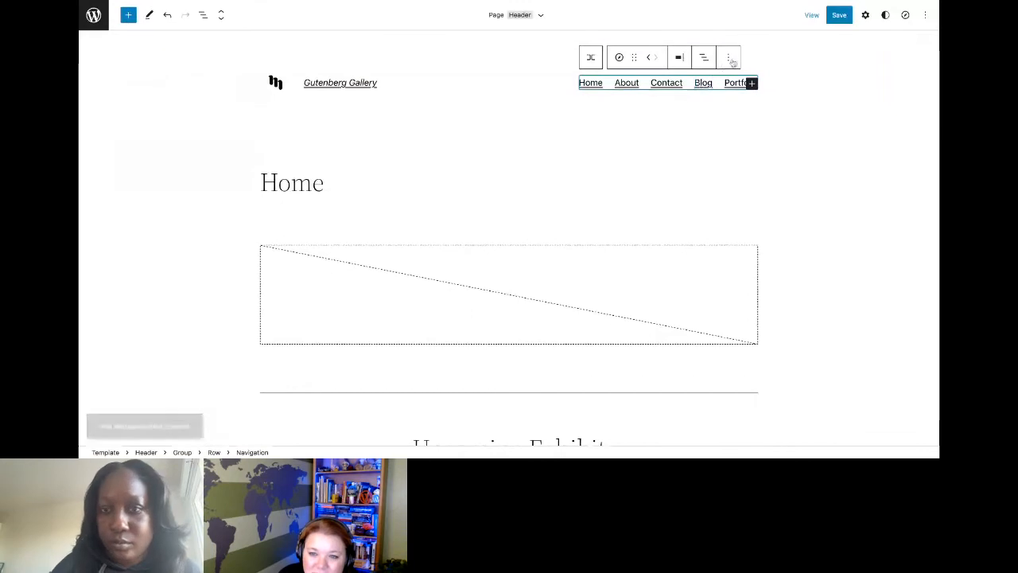
pyautogui.click(730, 58)
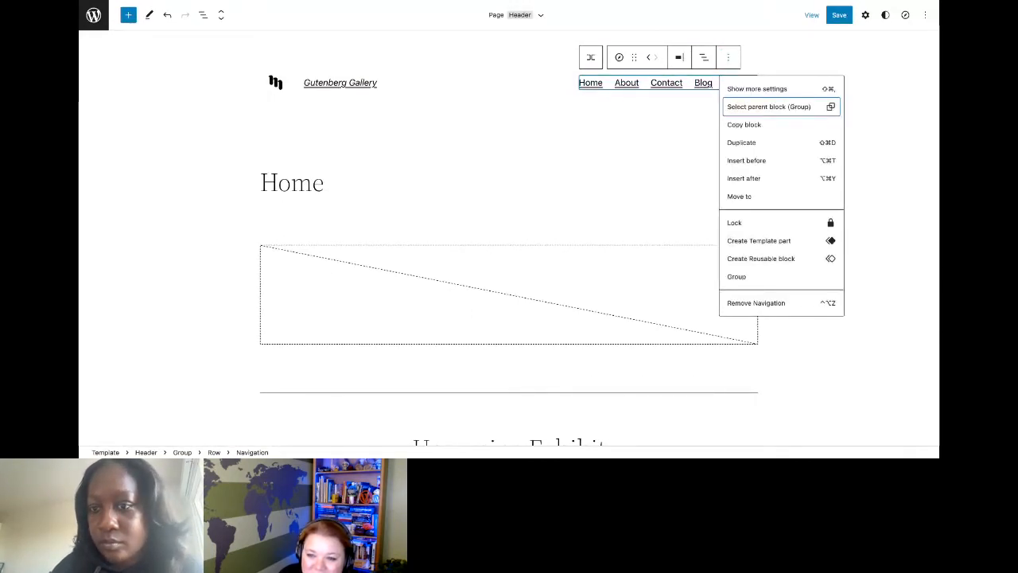
pyautogui.press('Escape')
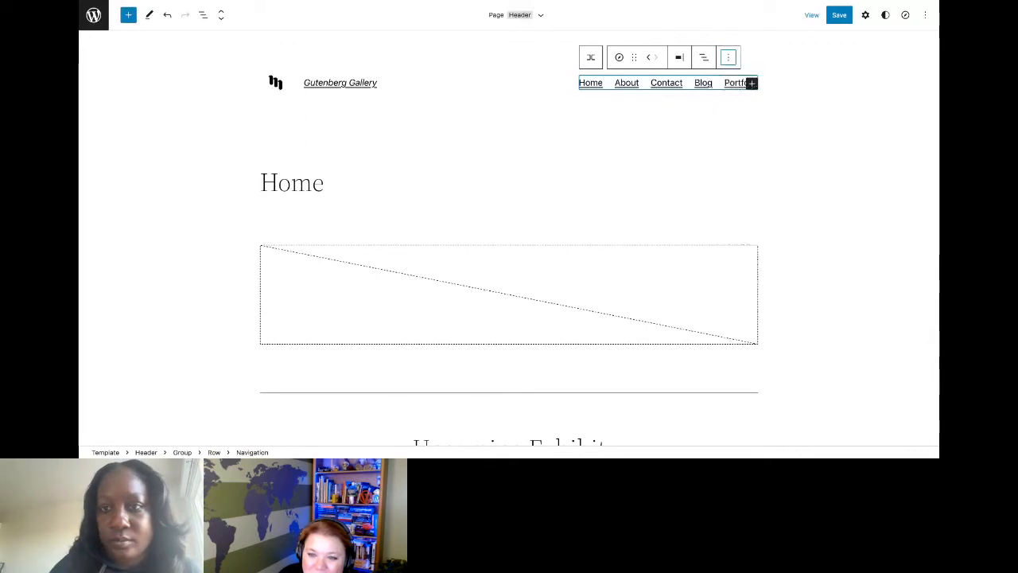
pyautogui.click(706, 63)
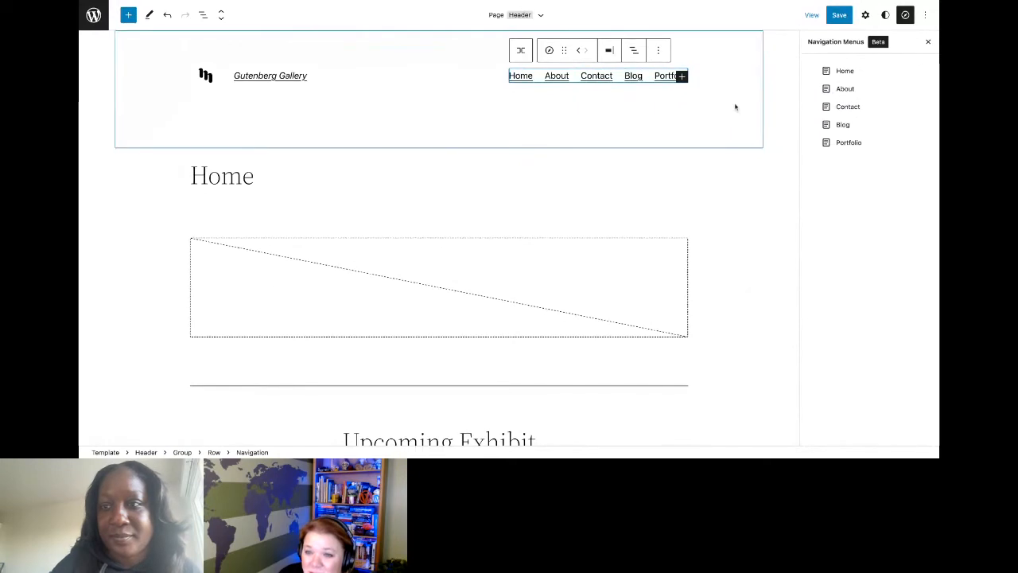
# - Examine the options offered for the Blog item in the navigation menu editor
pyautogui.click(844, 124)
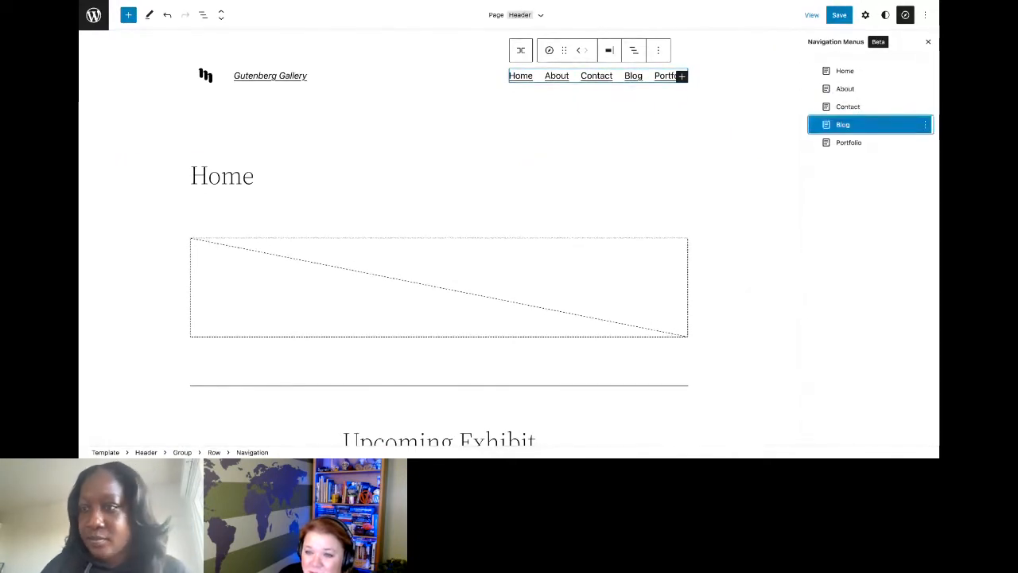
pyautogui.click(924, 125)
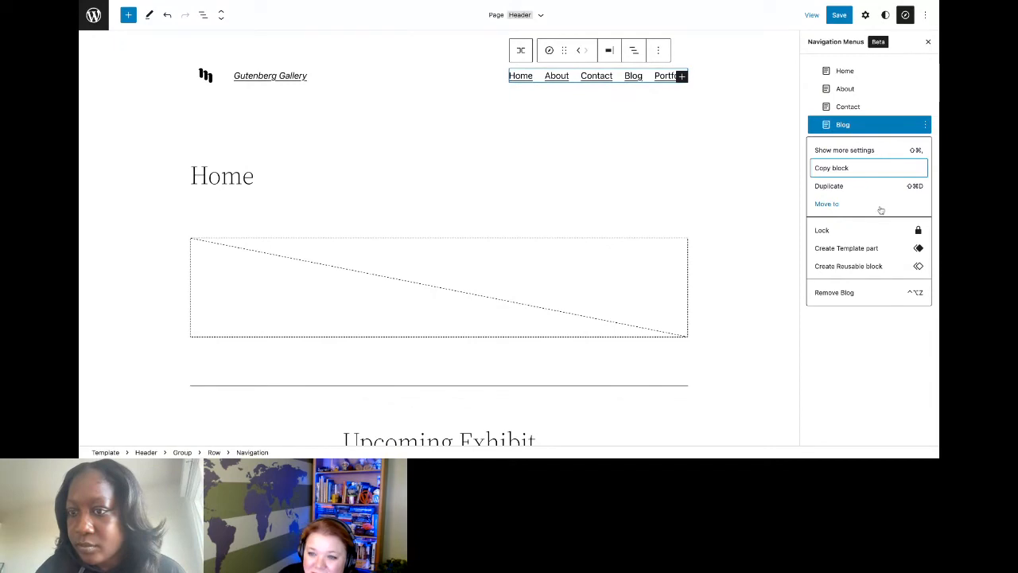
pyautogui.click(890, 124)
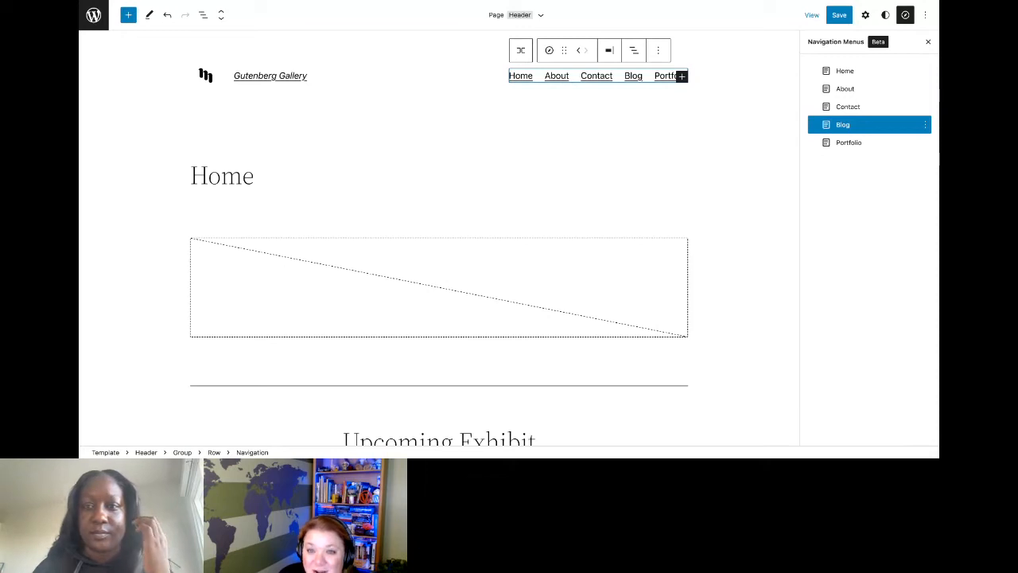
pyautogui.click(685, 157)
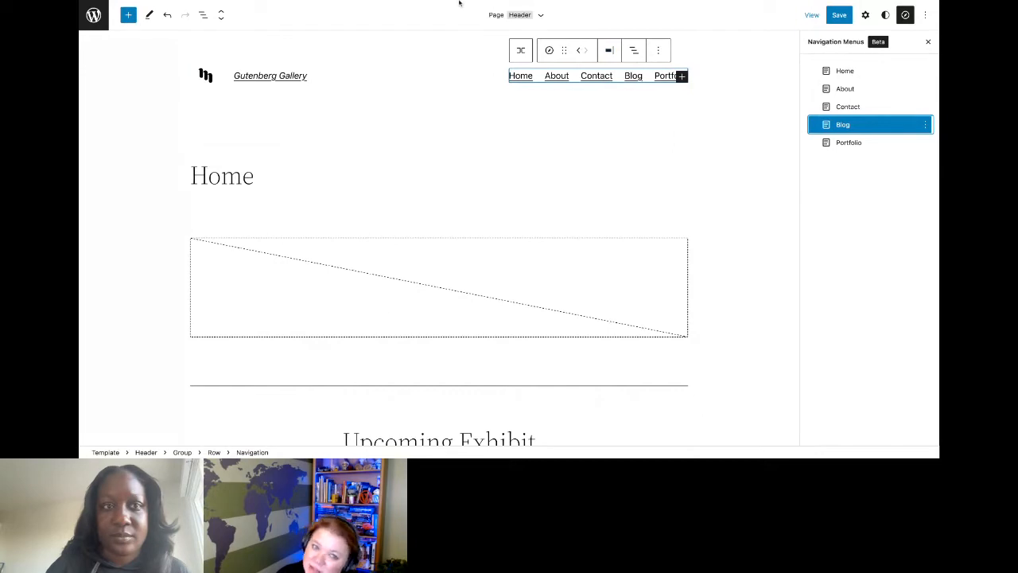
# - Show the template's block structure, expand the header's Navigation block and select its Blog link
pyautogui.click(202, 14)
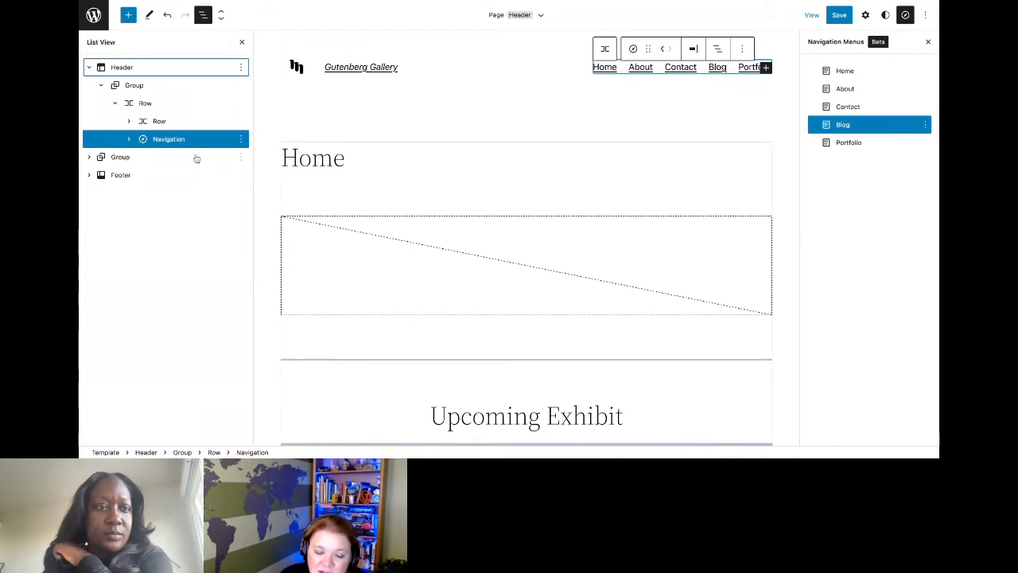
pyautogui.click(209, 144)
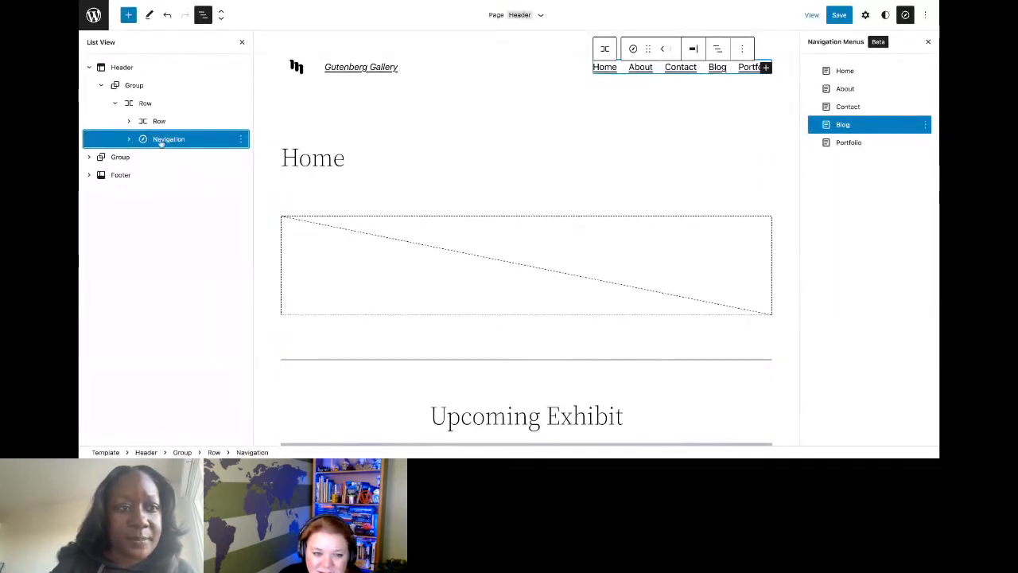
pyautogui.click(129, 139)
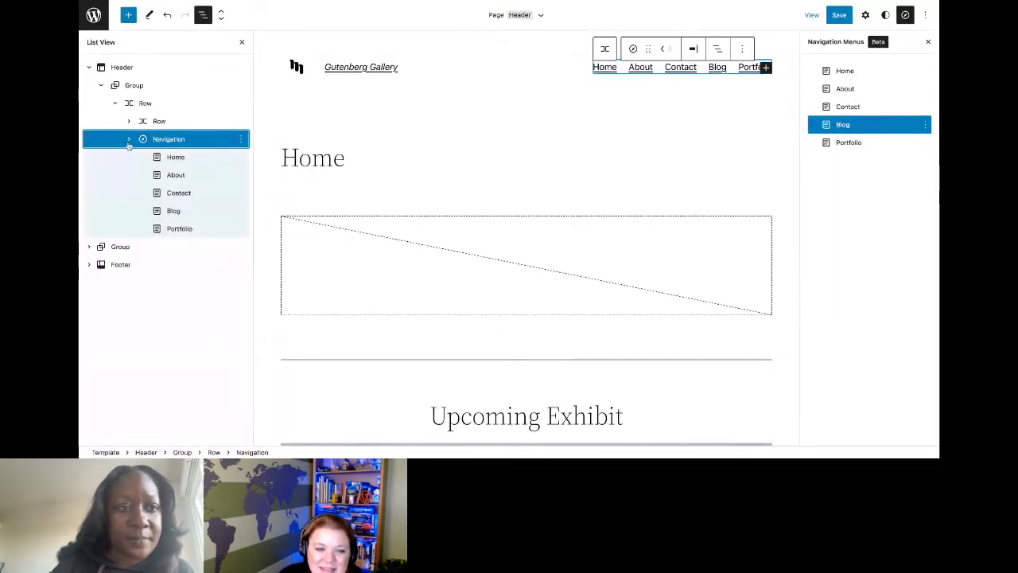
pyautogui.click(170, 214)
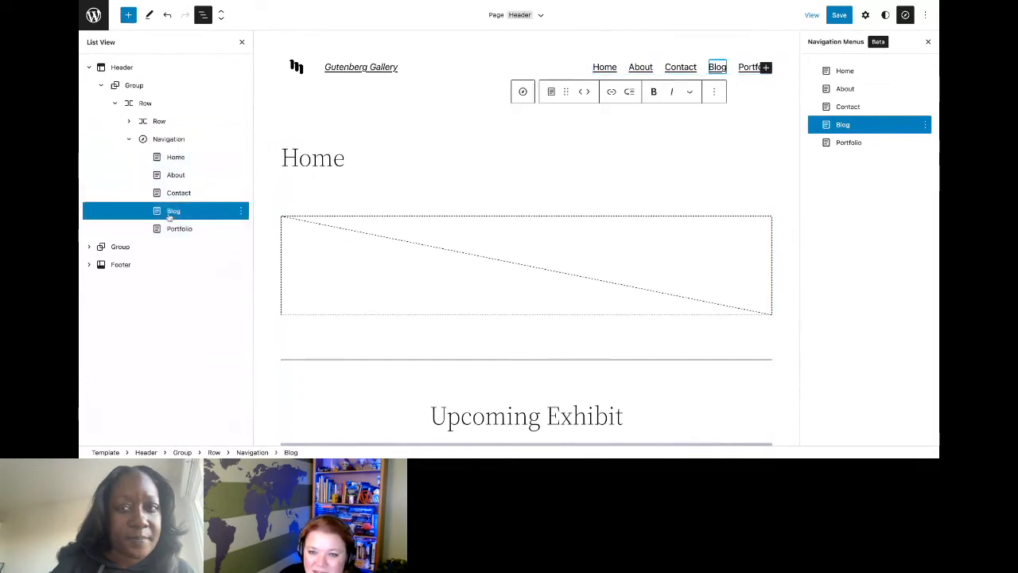
# - Check the Blog link's block options and compare its toolbar with the parent Navigation block's
pyautogui.click(241, 211)
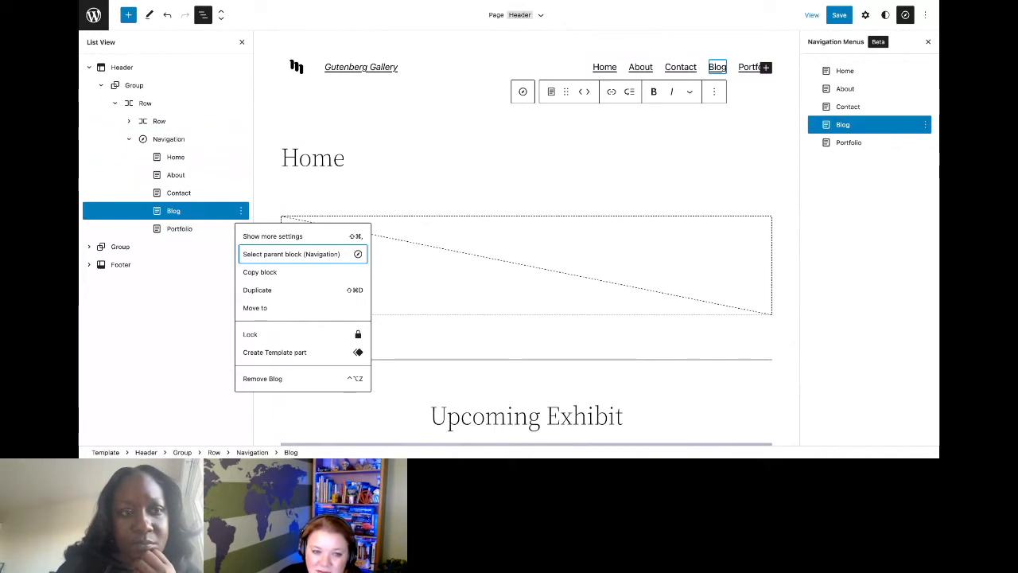
pyautogui.click(167, 144)
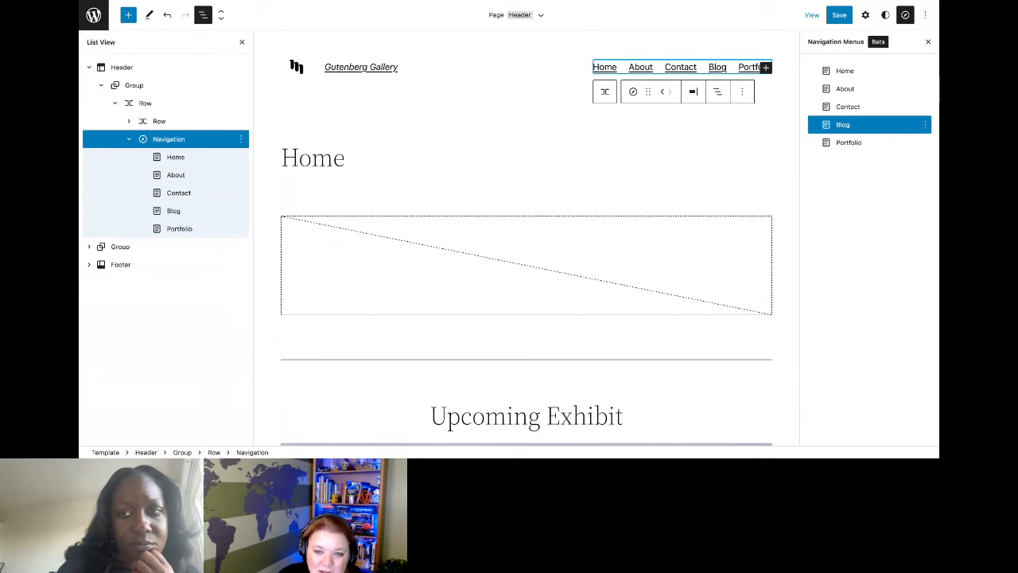
pyautogui.click(173, 212)
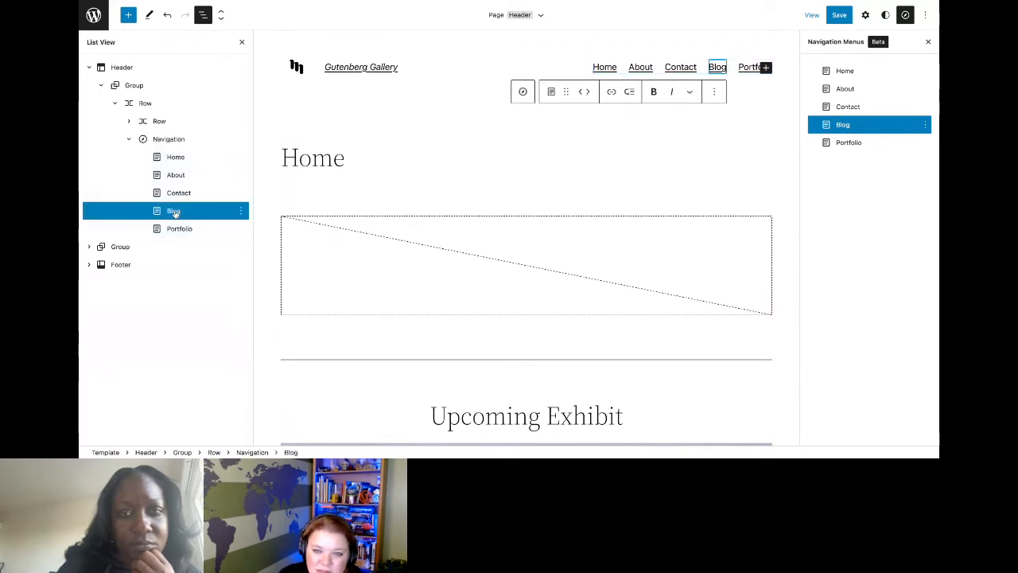
pyautogui.click(168, 140)
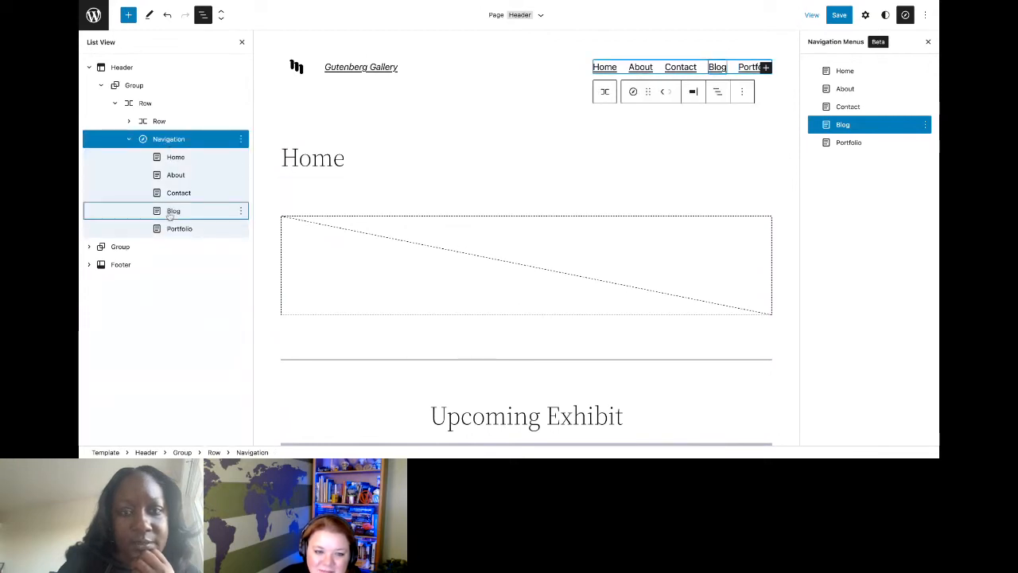
pyautogui.click(170, 213)
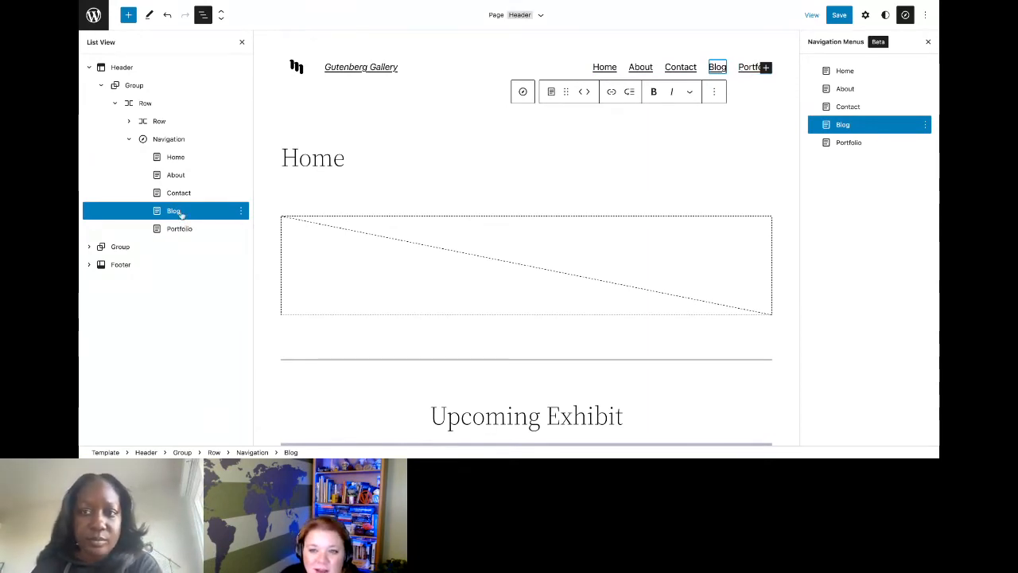
# - Review the extra formatting choices and the block types the Blog link can be transformed to
pyautogui.moveTo(315, 205)
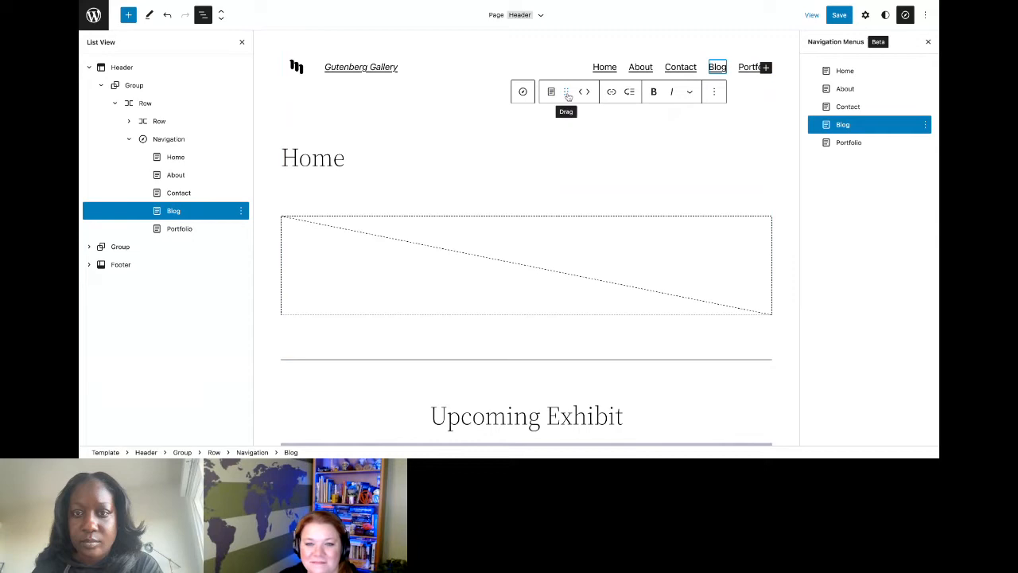
pyautogui.click(692, 93)
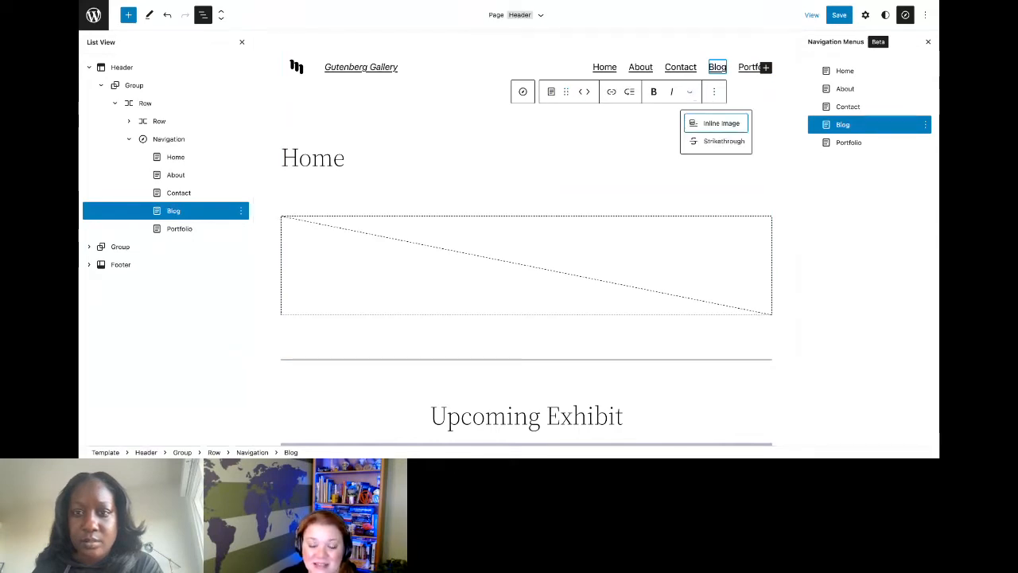
pyautogui.click(691, 92)
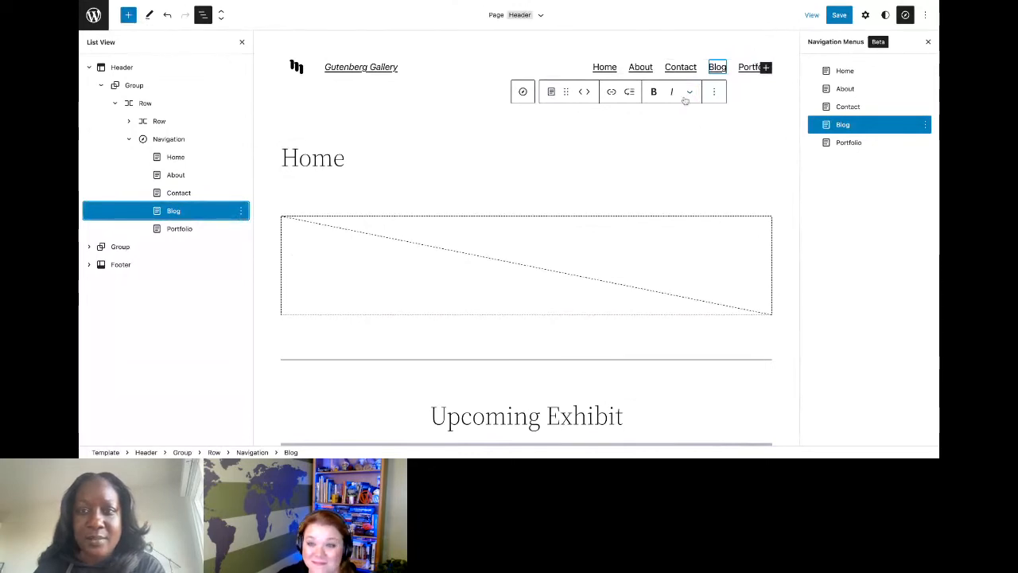
pyautogui.click(551, 92)
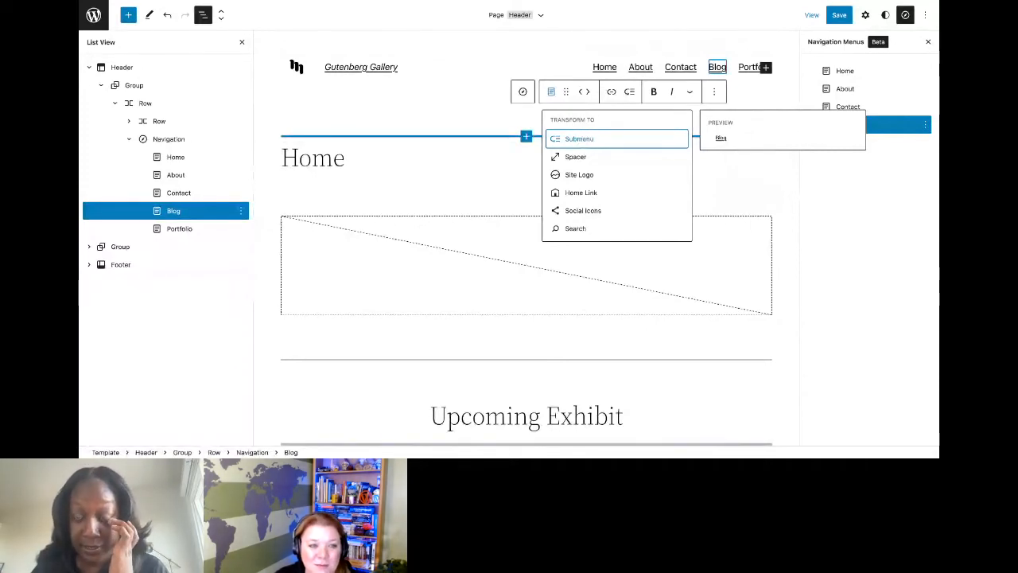
pyautogui.click(552, 93)
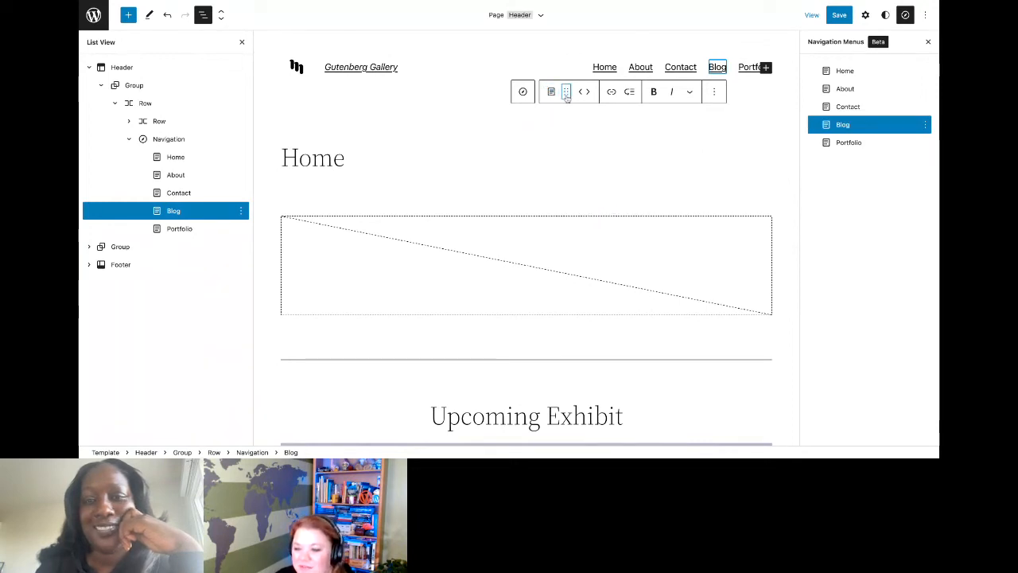
# - Turn the Blog link into a submenu and add the Portfolio page as its first item
pyautogui.click(628, 93)
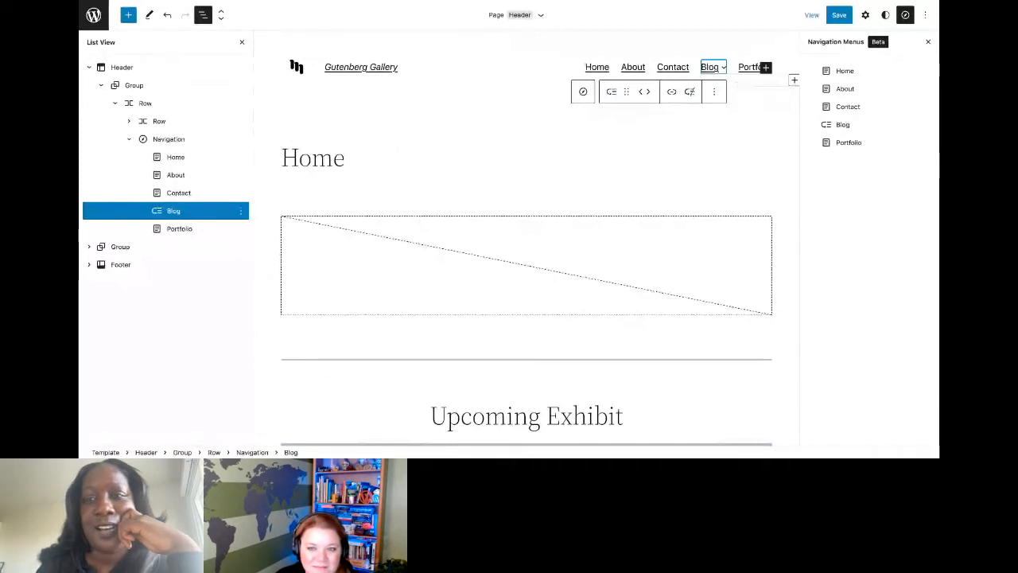
pyautogui.click(795, 81)
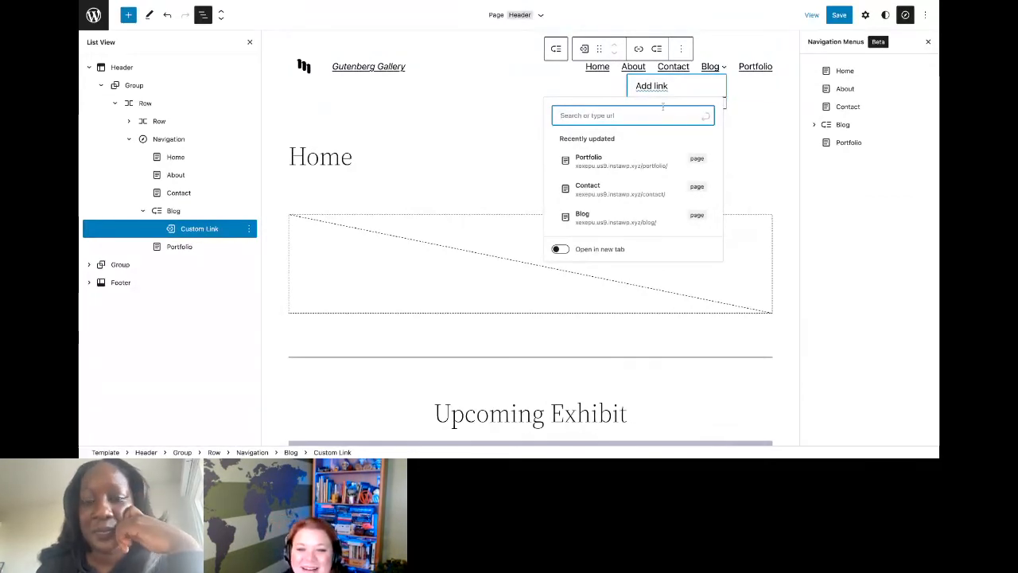
pyautogui.click(629, 166)
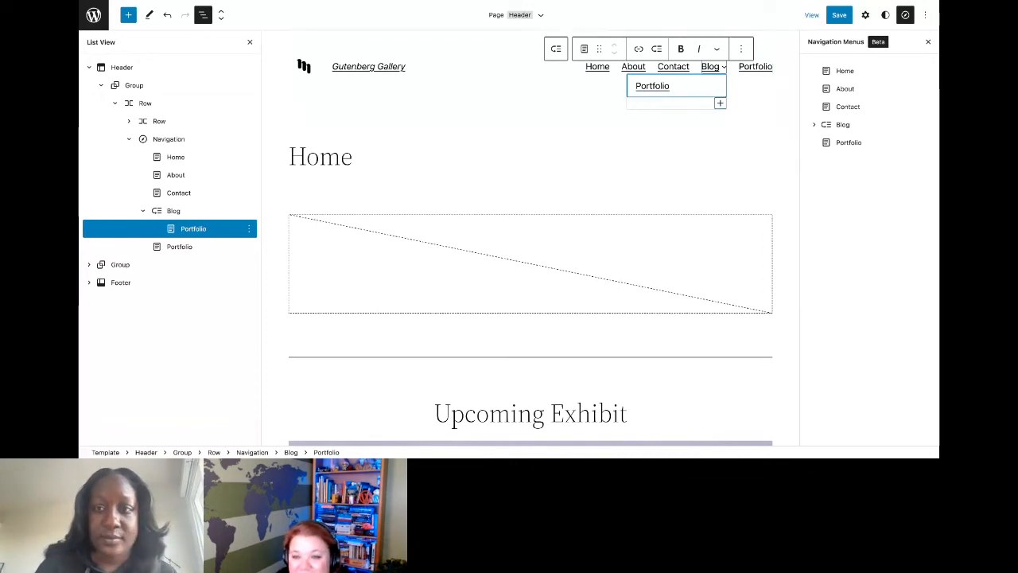
# - Add the Contact page below Portfolio in the Blog submenu
pyautogui.click(719, 103)
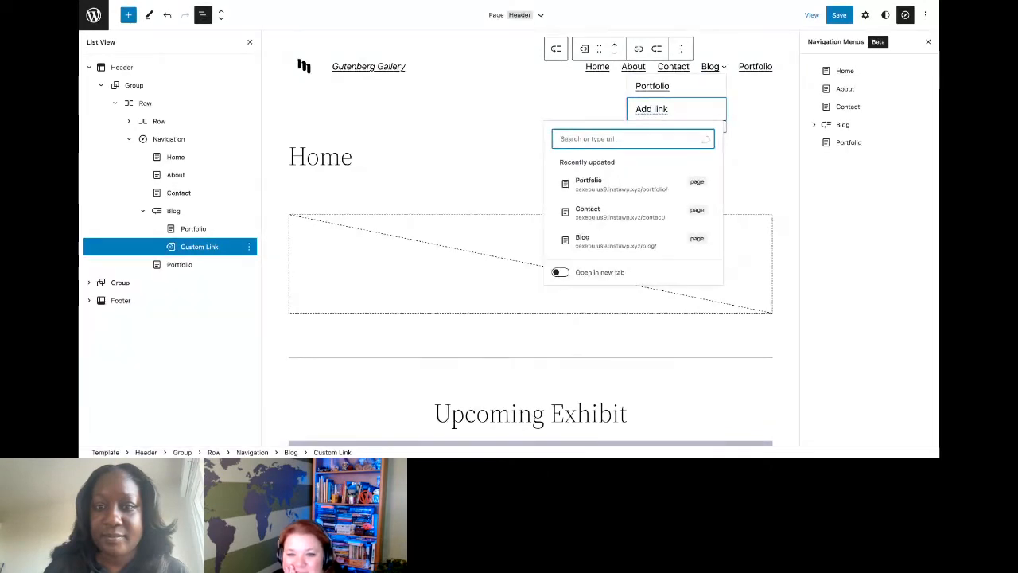
pyautogui.click(630, 213)
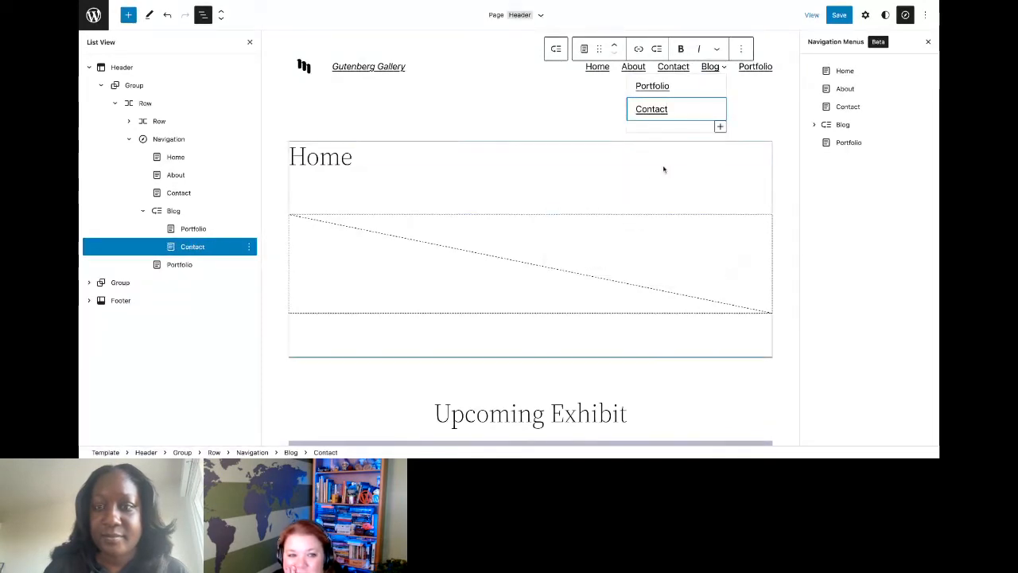
pyautogui.click(693, 161)
# - Select the header's Navigation block that contains the Blog submenu
pyautogui.click(719, 74)
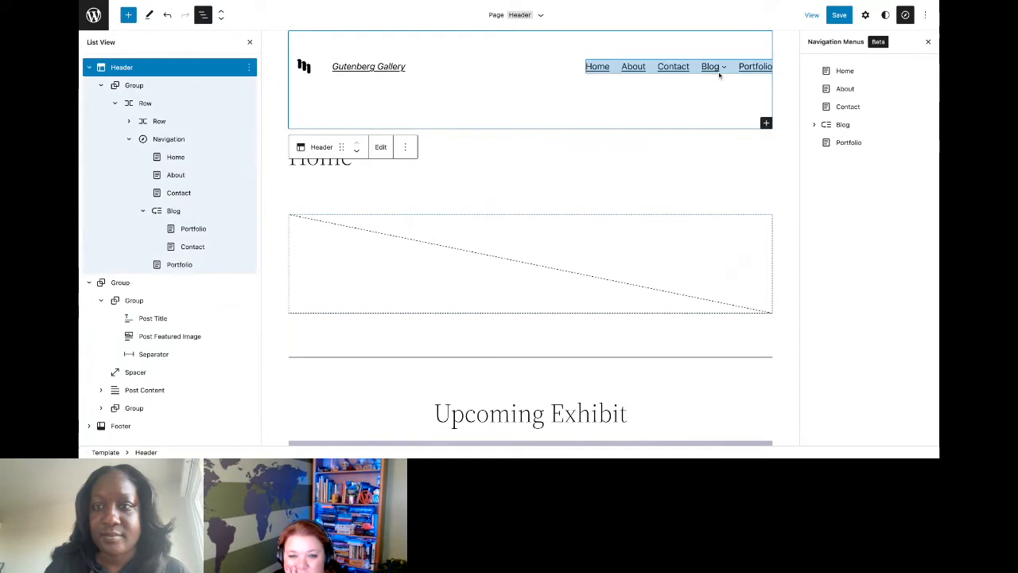
pyautogui.click(718, 73)
pyautogui.click(766, 113)
pyautogui.click(724, 70)
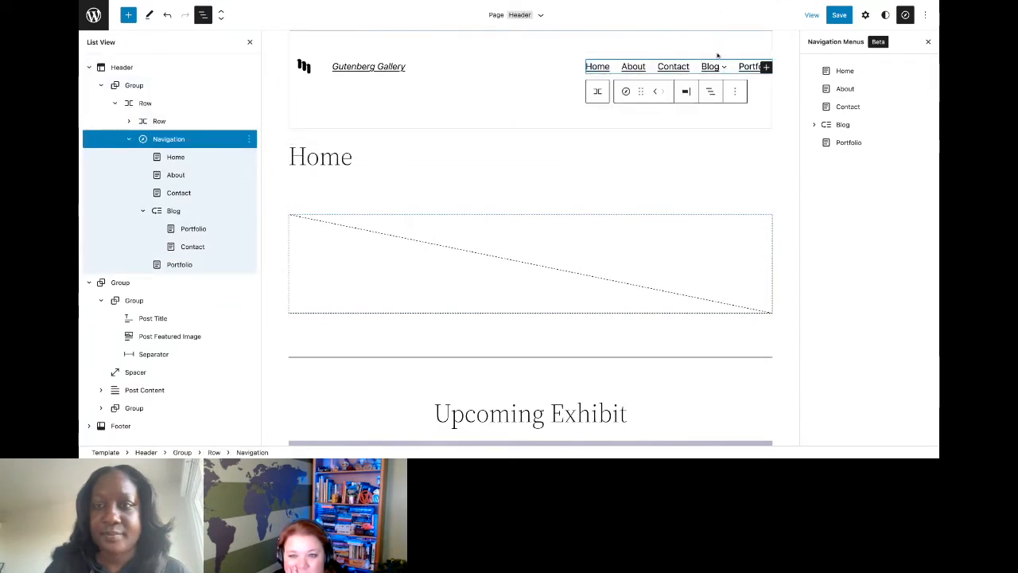
pyautogui.click(757, 167)
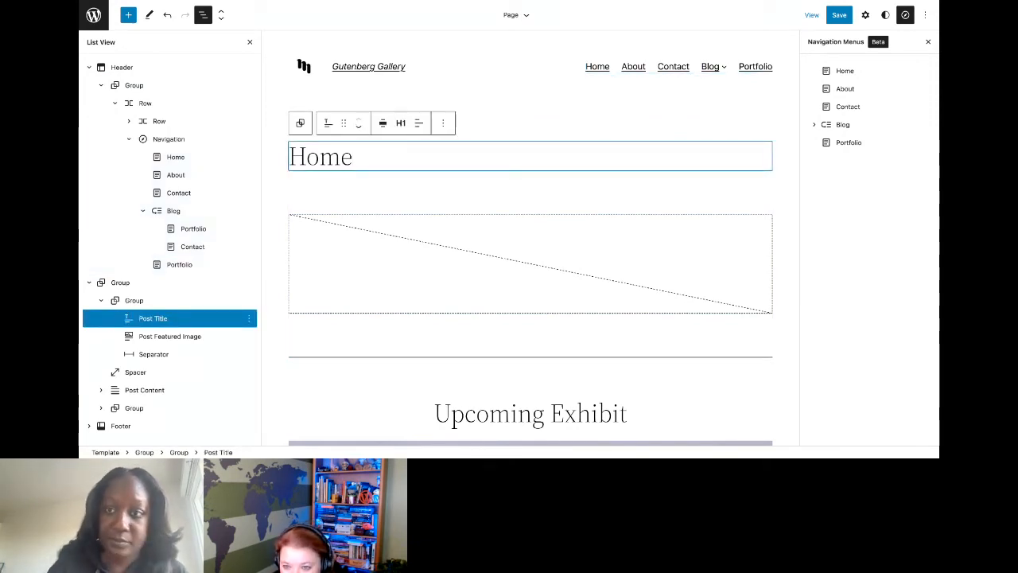
pyautogui.click(719, 69)
pyautogui.click(719, 69)
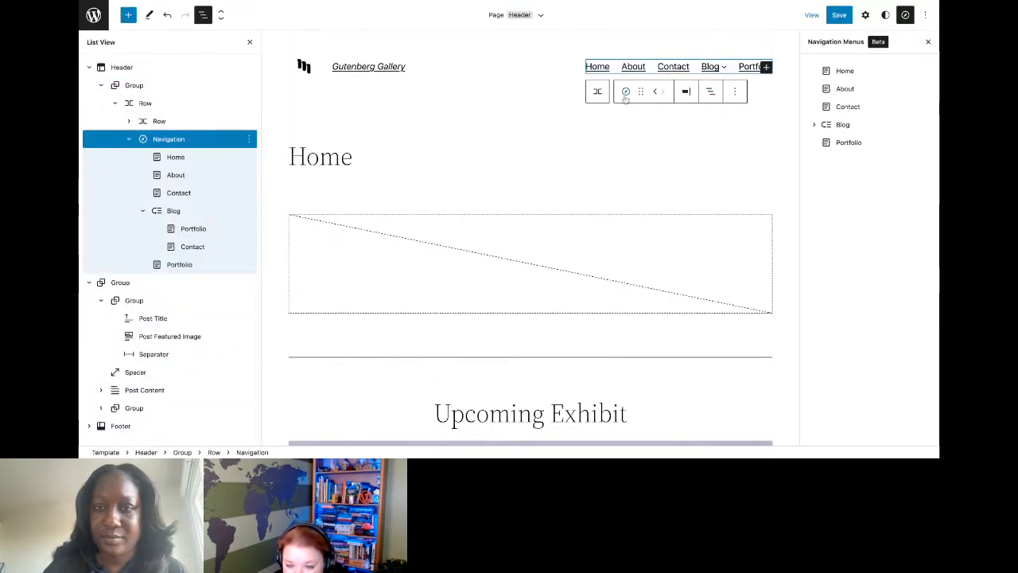
pyautogui.moveTo(641, 92)
pyautogui.mouseDown()
pyautogui.moveTo(659, 93)
pyautogui.moveTo(643, 96)
pyautogui.mouseUp()
pyautogui.click(678, 149)
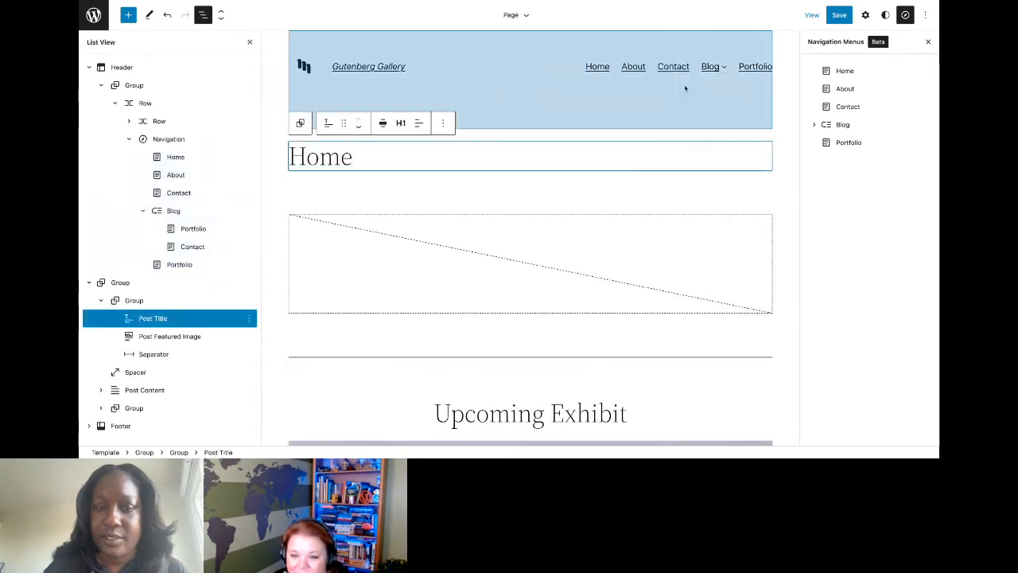
pyautogui.click(707, 69)
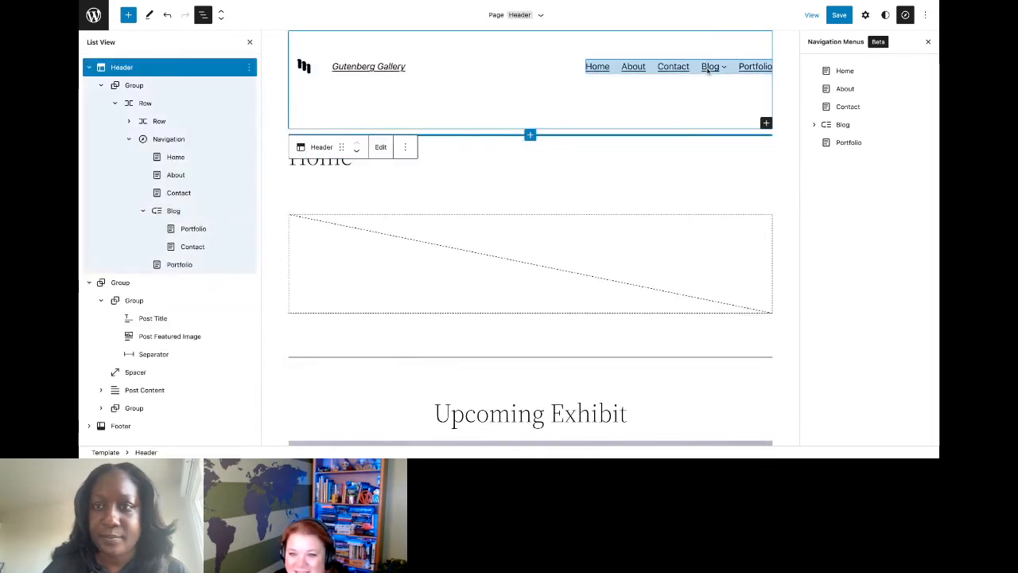
pyautogui.click(707, 69)
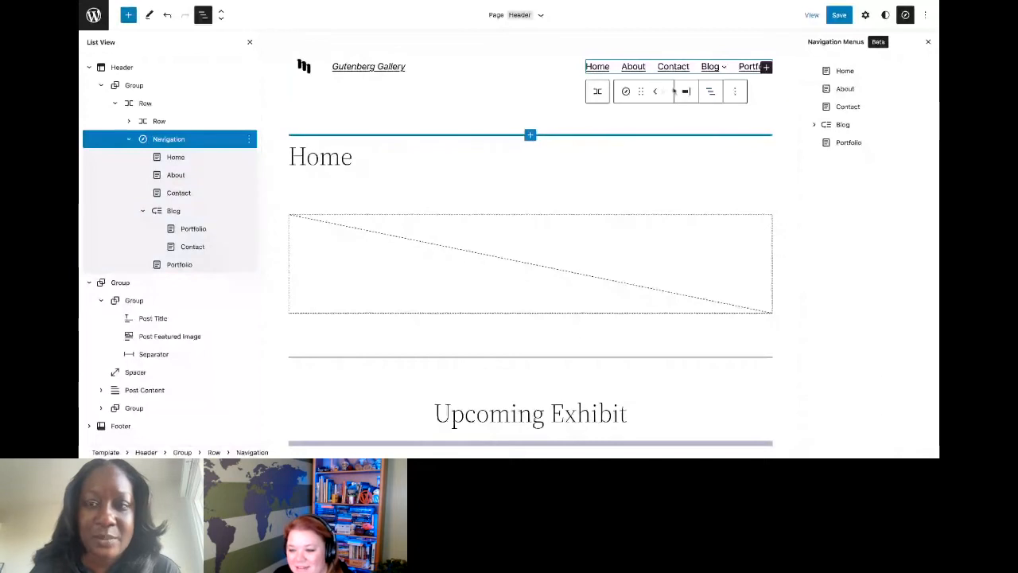
# - Examine the Portfolio and Contact items nested under the Blog submenu in the block outline, including the options available for Contact
pyautogui.click(191, 229)
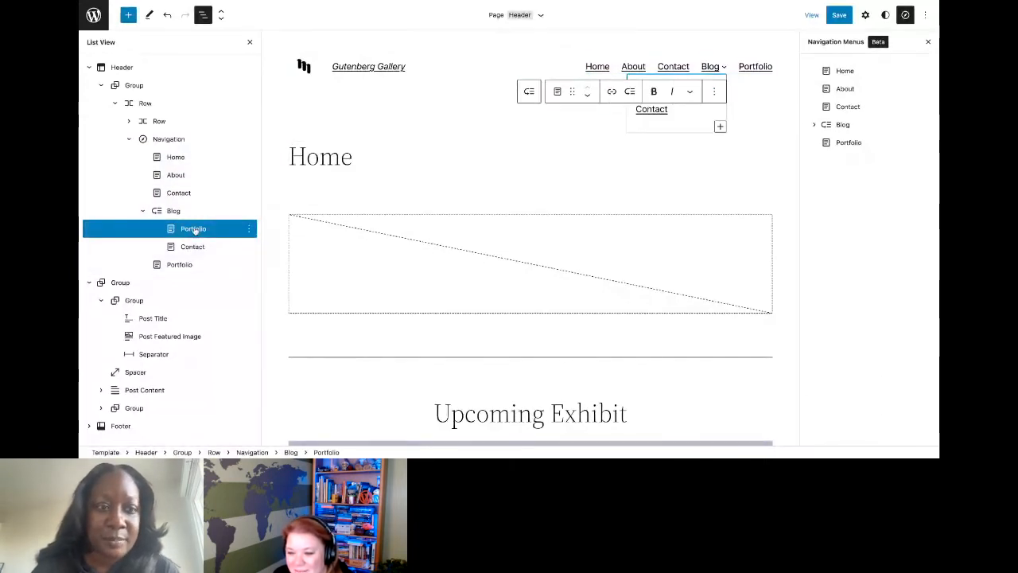
pyautogui.click(194, 246)
pyautogui.click(197, 228)
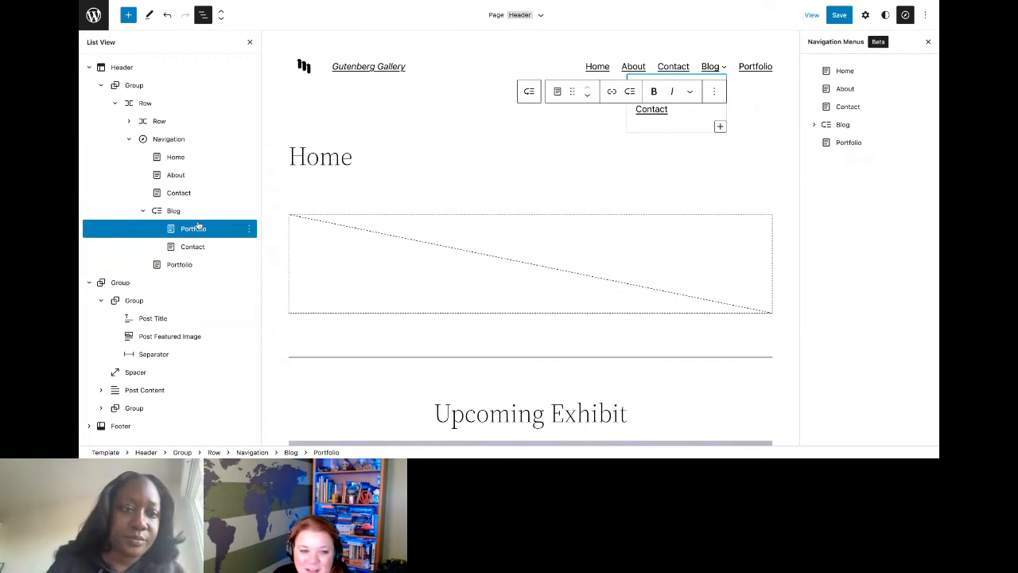
pyautogui.click(251, 228)
pyautogui.click(227, 247)
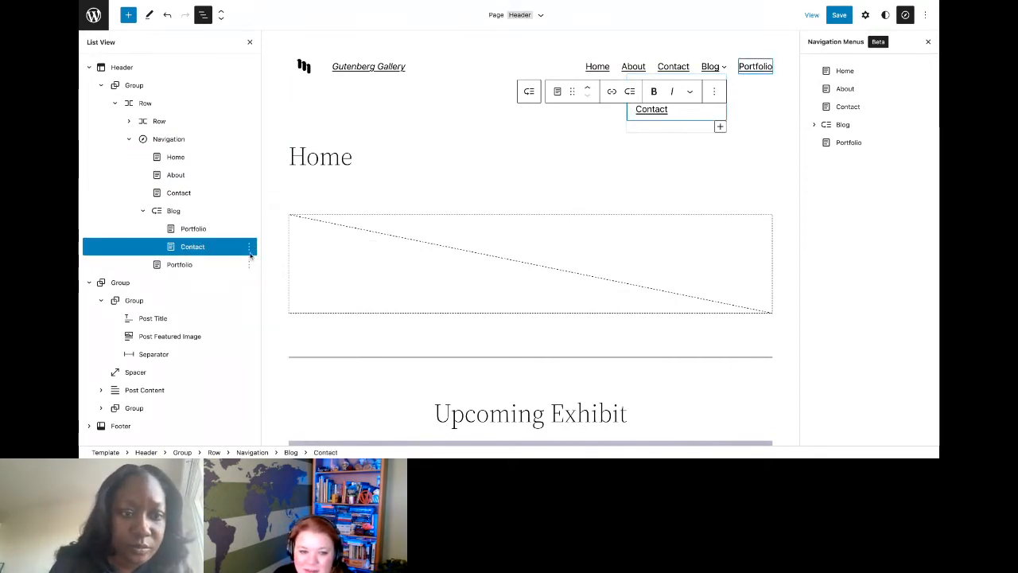
pyautogui.click(250, 246)
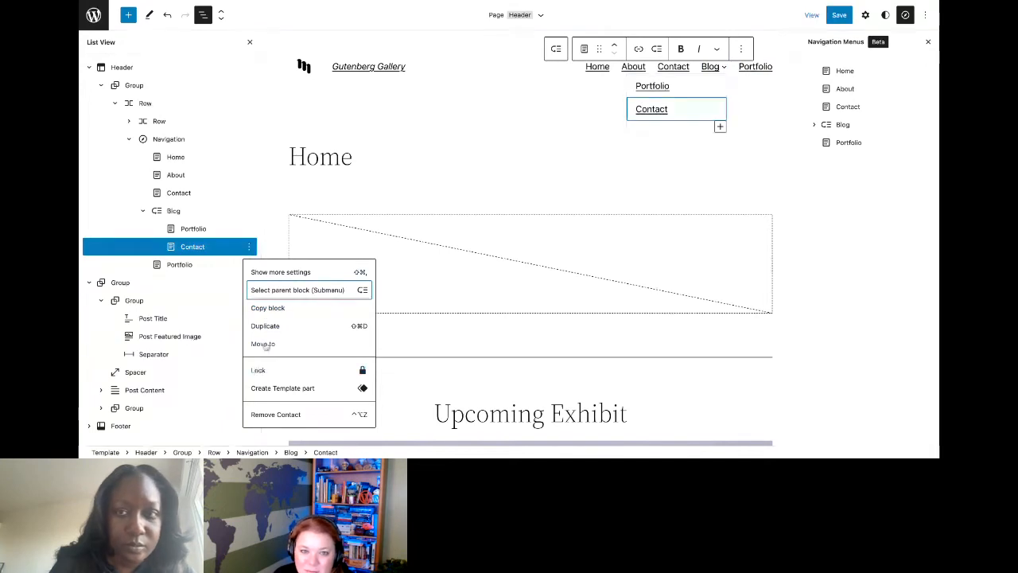
pyautogui.click(240, 230)
pyautogui.click(232, 244)
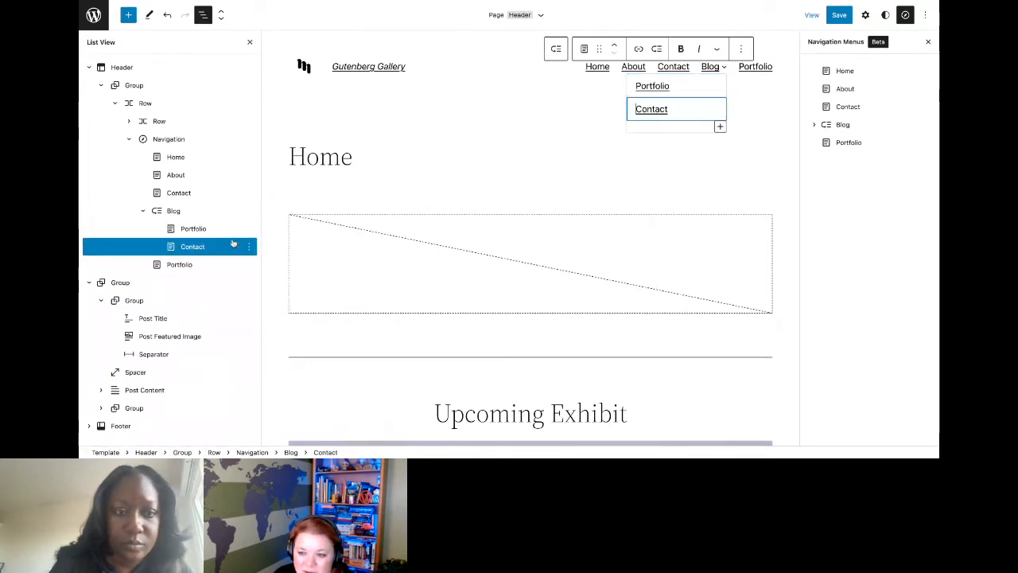
pyautogui.click(228, 232)
pyautogui.click(189, 211)
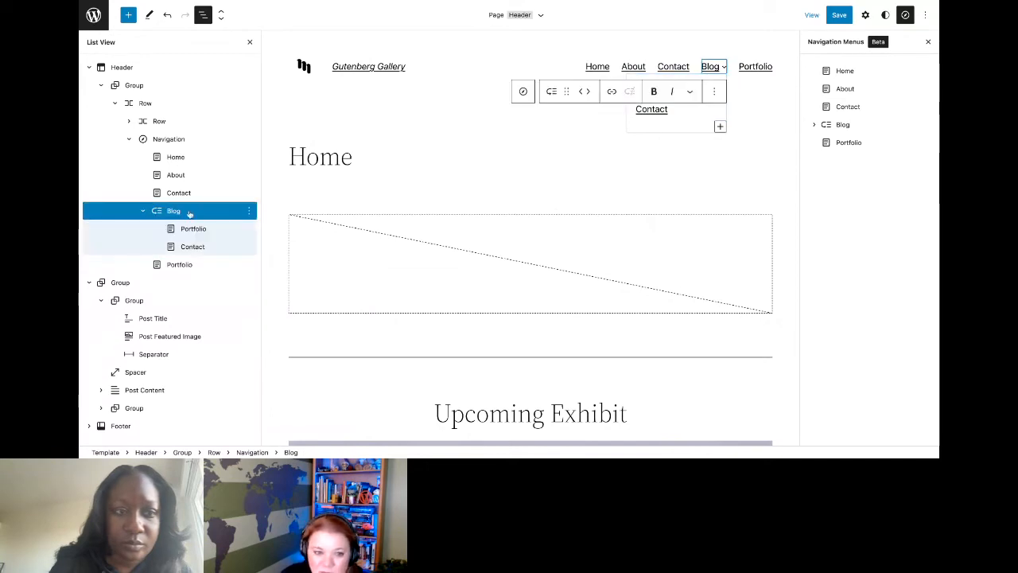
pyautogui.click(200, 232)
pyautogui.click(208, 248)
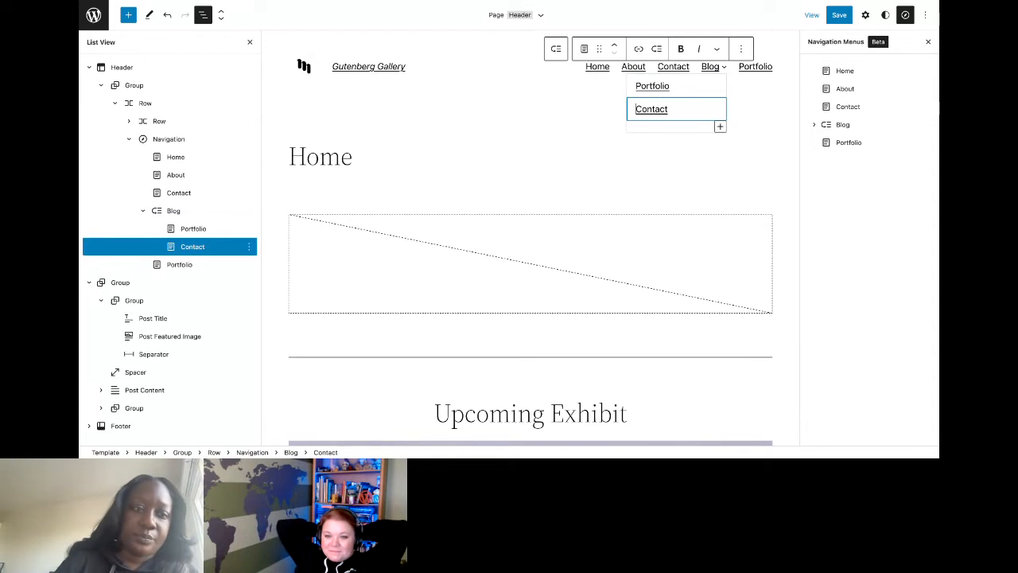
pyautogui.click(250, 247)
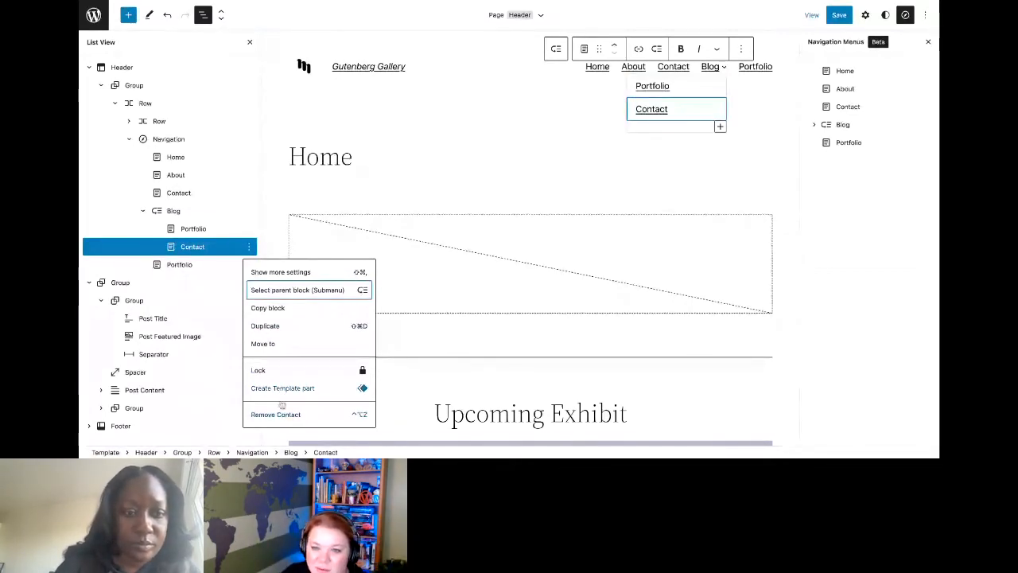
pyautogui.click(218, 232)
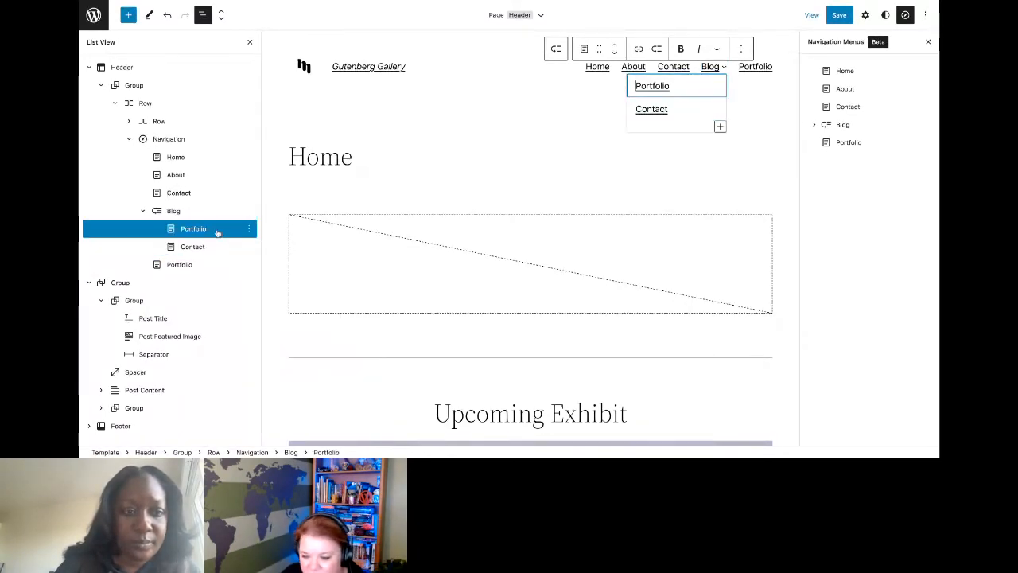
# - Collapse and re-expand the Blog submenu in the block outline to check how its nested pages are organized
pyautogui.click(144, 210)
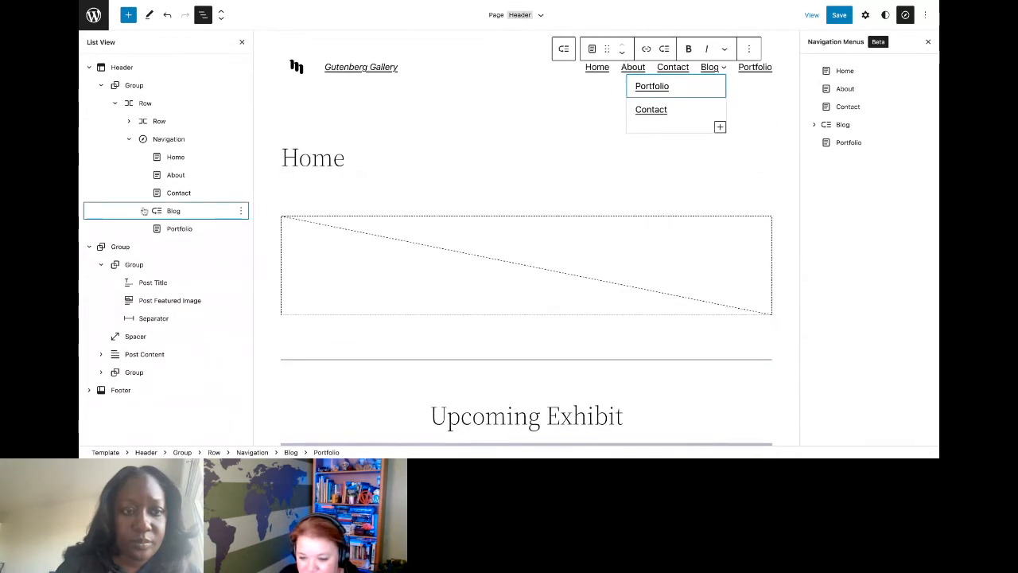
pyautogui.click(145, 211)
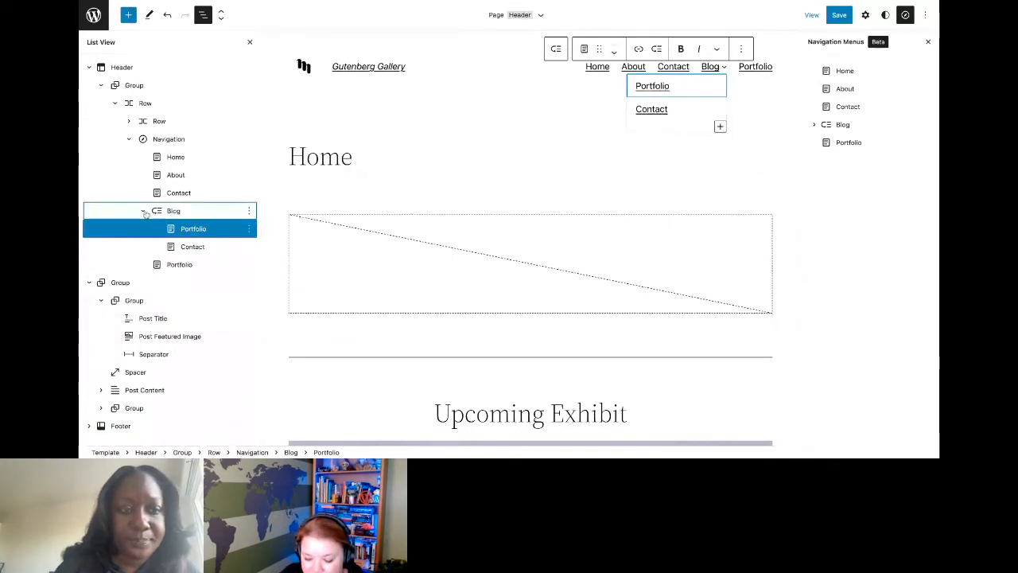
pyautogui.click(143, 211)
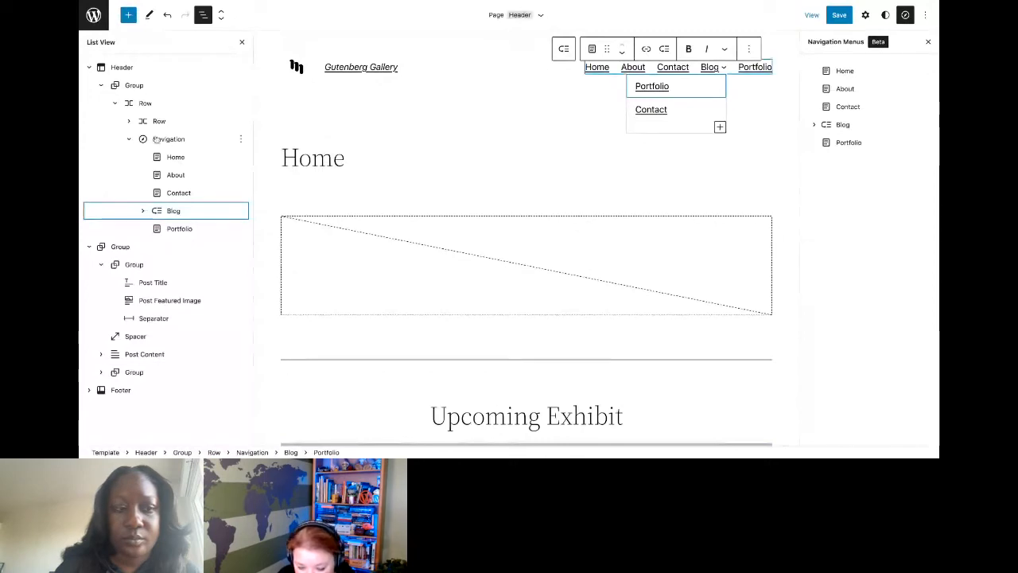
pyautogui.click(143, 211)
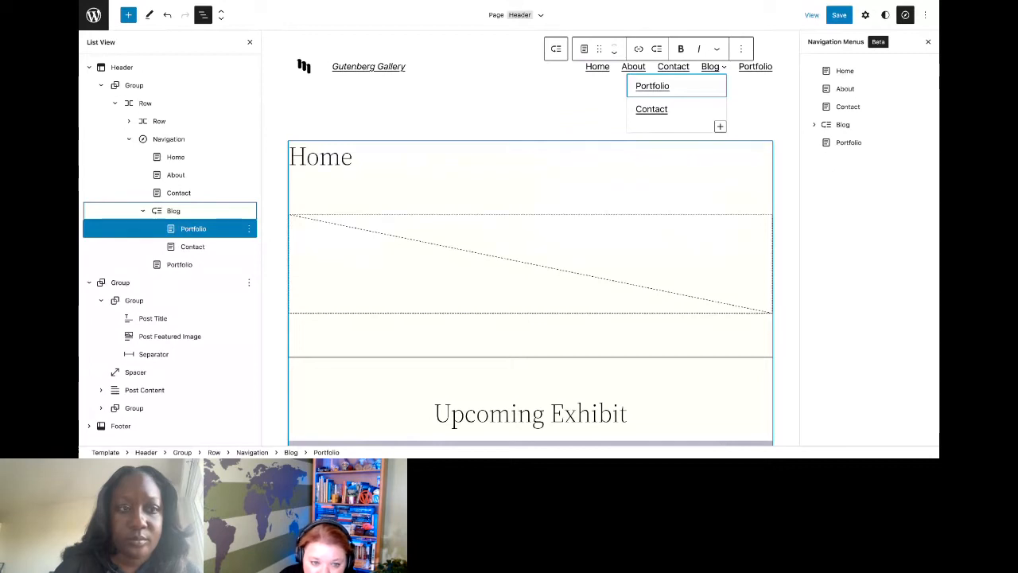
# - Open the header Navigation block's settings and change its overlay menu icon to the three-line version
pyautogui.click(156, 138)
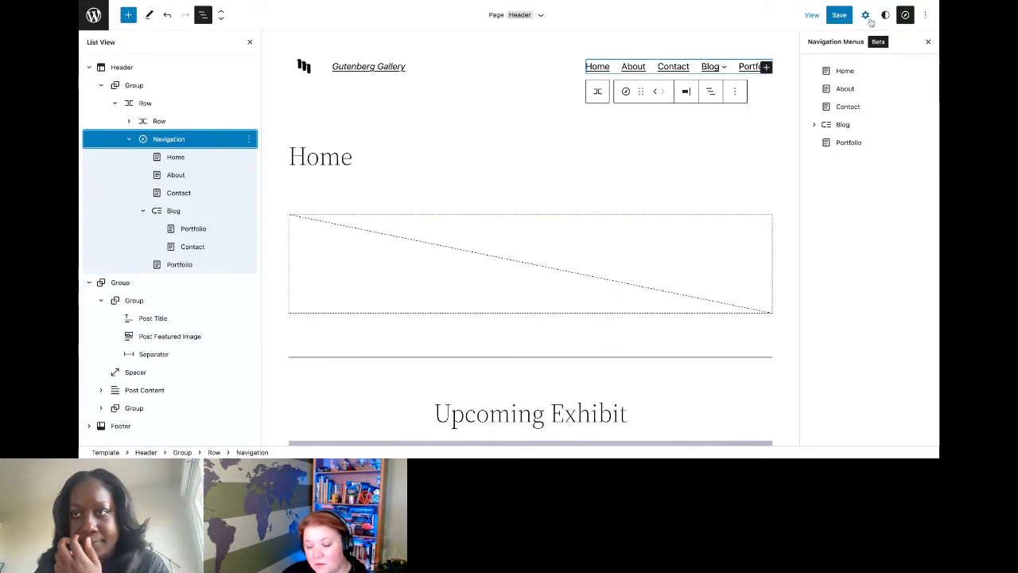
pyautogui.click(866, 16)
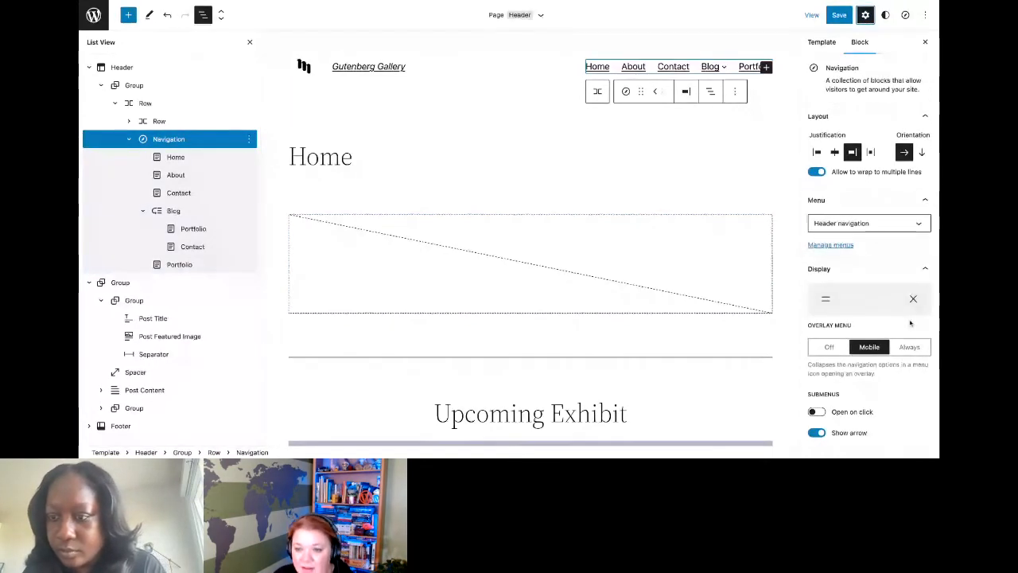
pyautogui.scroll(-3, 866, 233)
pyautogui.scroll(-3, 867, 231)
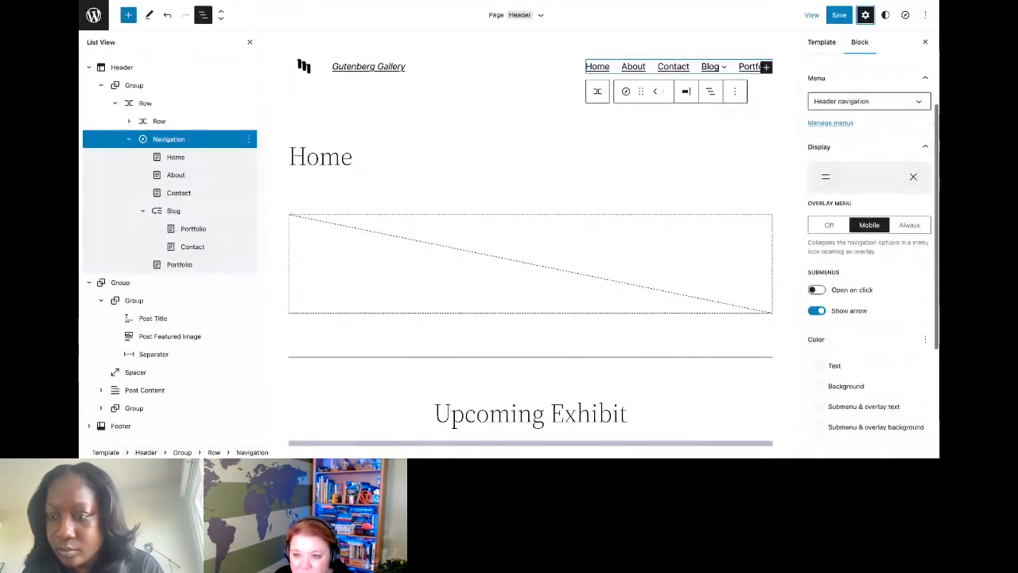
pyautogui.scroll(4, 867, 239)
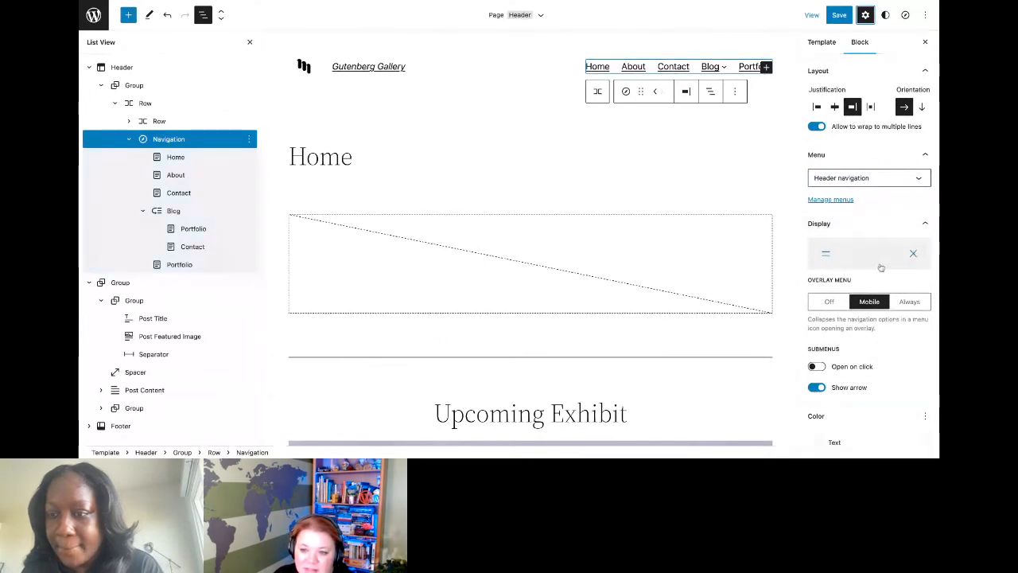
pyautogui.click(870, 254)
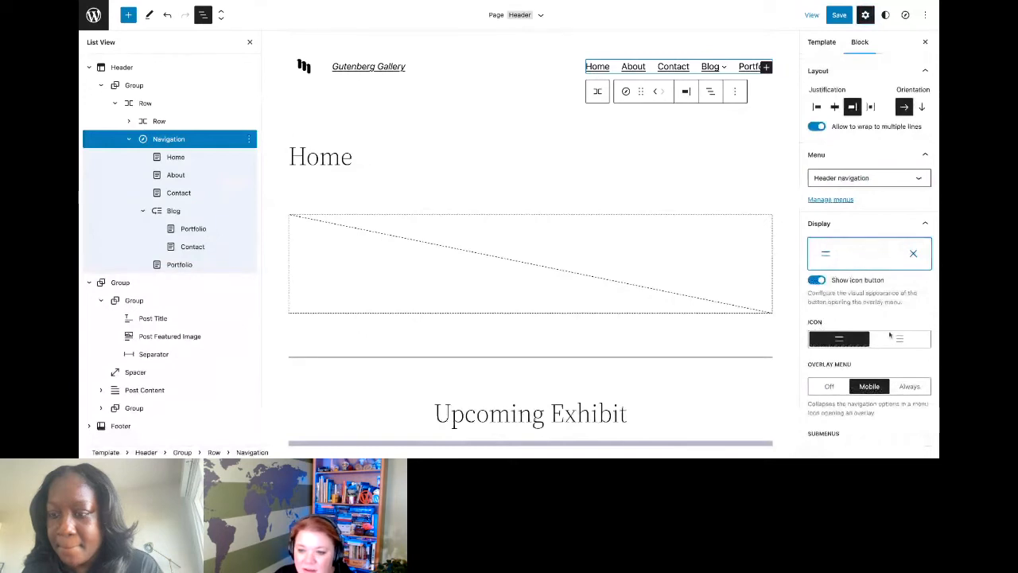
pyautogui.click(896, 339)
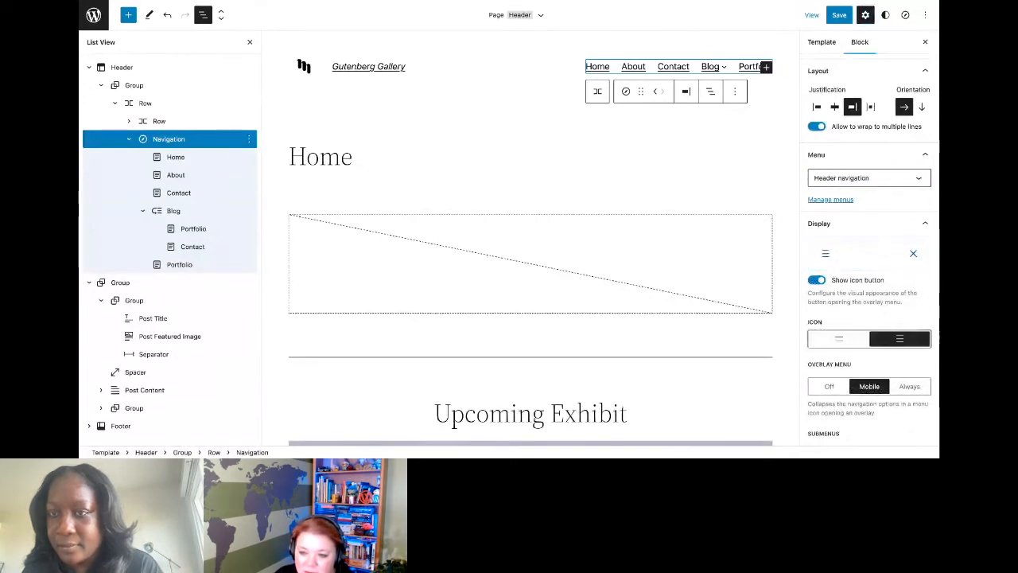
pyautogui.click(856, 345)
pyautogui.click(893, 340)
# - Turn the Navigation block's Show icon button option off and back on
pyautogui.scroll(-1, 892, 341)
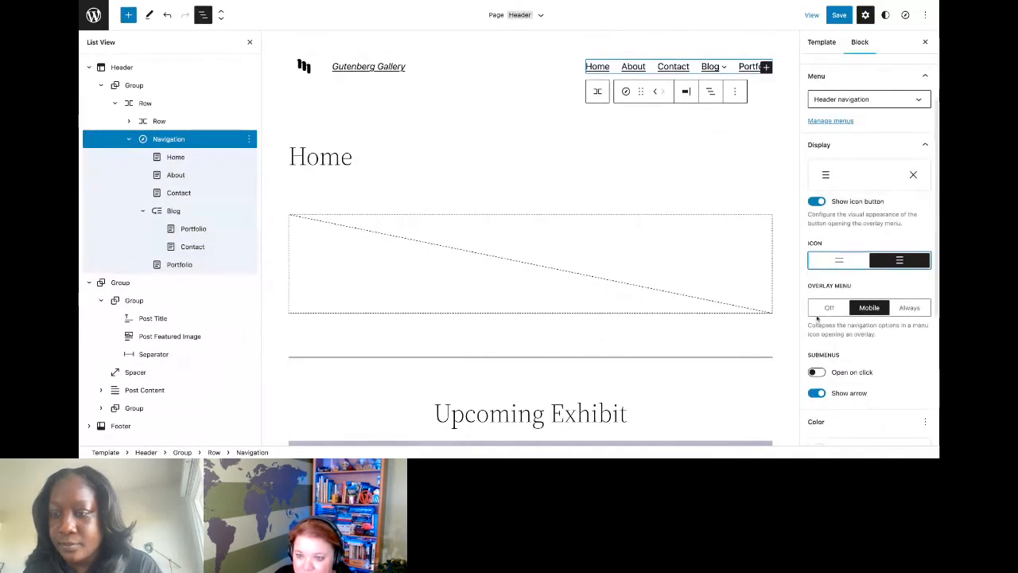
pyautogui.click(814, 204)
pyautogui.click(816, 202)
pyautogui.click(816, 202)
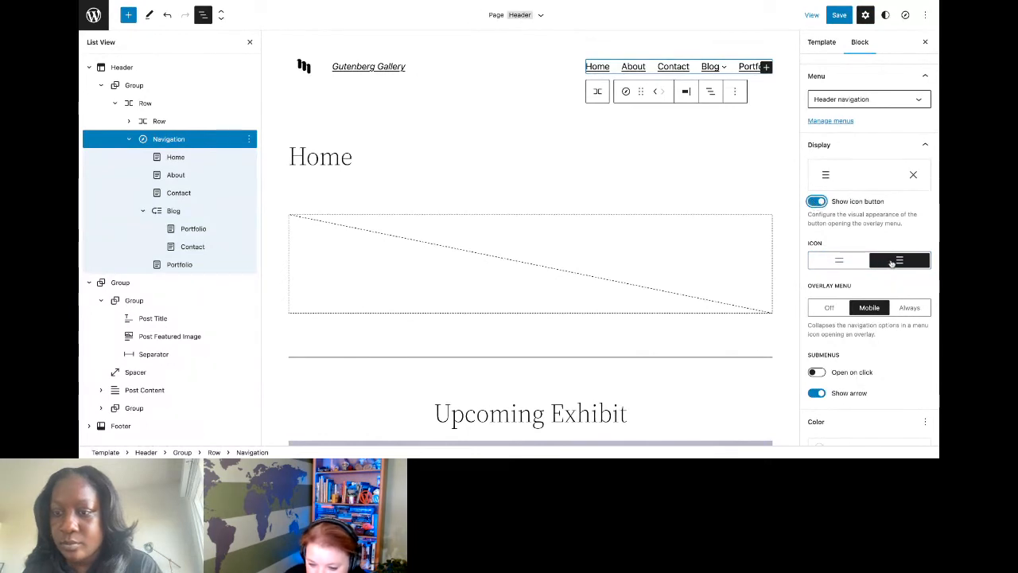
# - Look through the Navigation block's submenu, color, typography and dimensions settings, and deselect the block
pyautogui.scroll(-3, 857, 117)
pyautogui.scroll(-2, 857, 116)
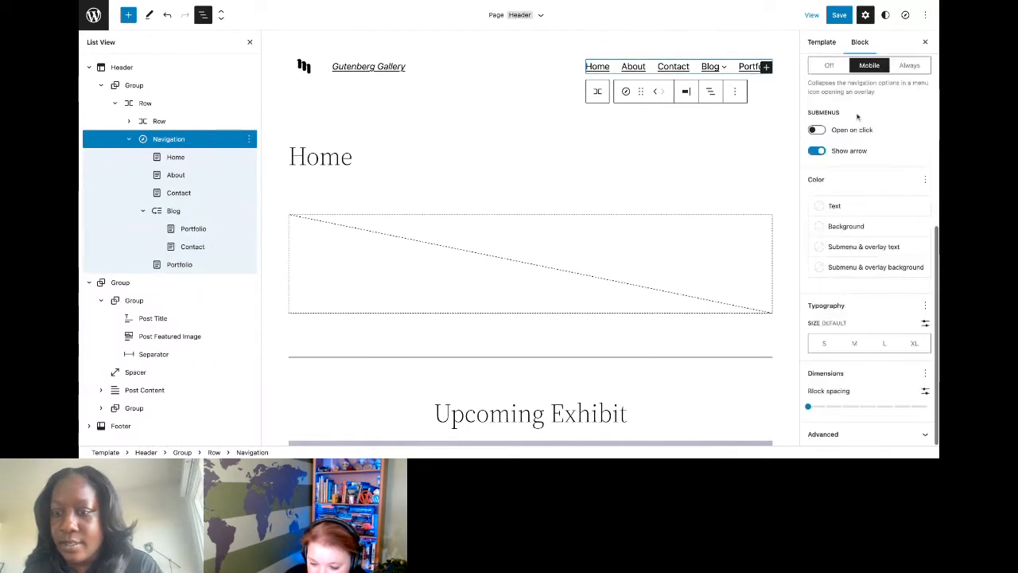
pyautogui.scroll(5, 878, 285)
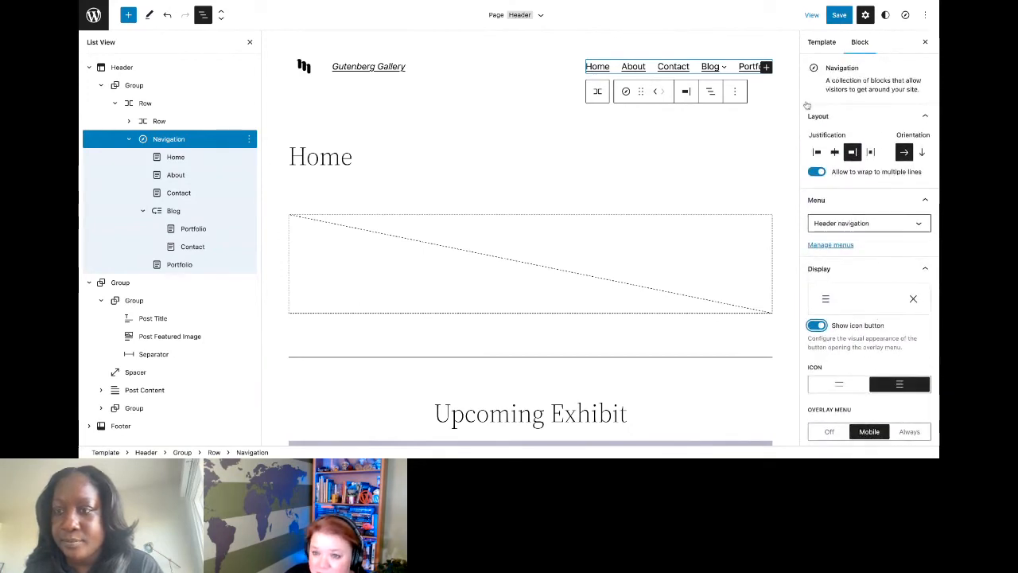
pyautogui.click(838, 15)
pyautogui.click(755, 138)
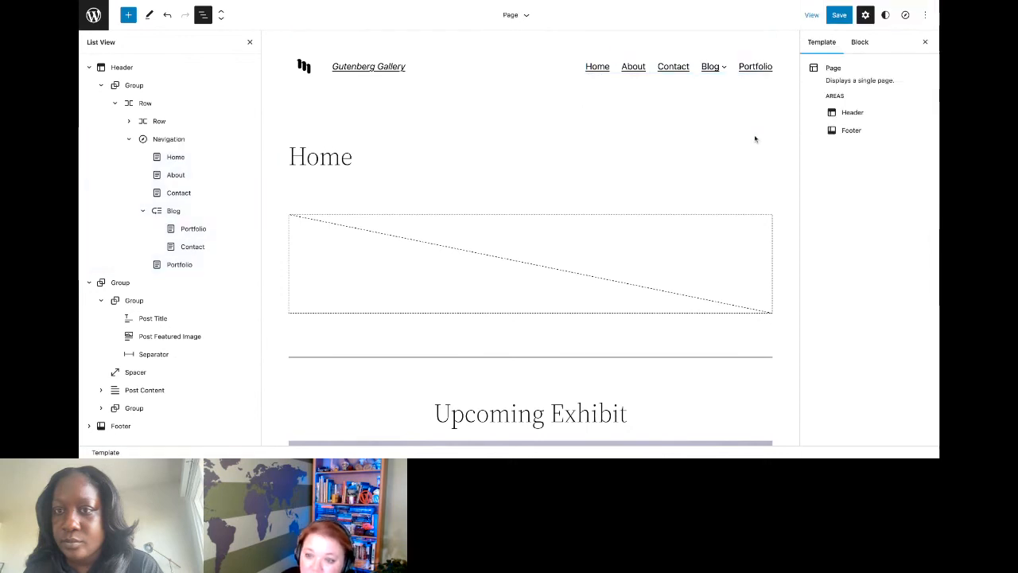
# - Set the header Navigation block's Overlay Menu option to Always and deselect the block
pyautogui.click(718, 69)
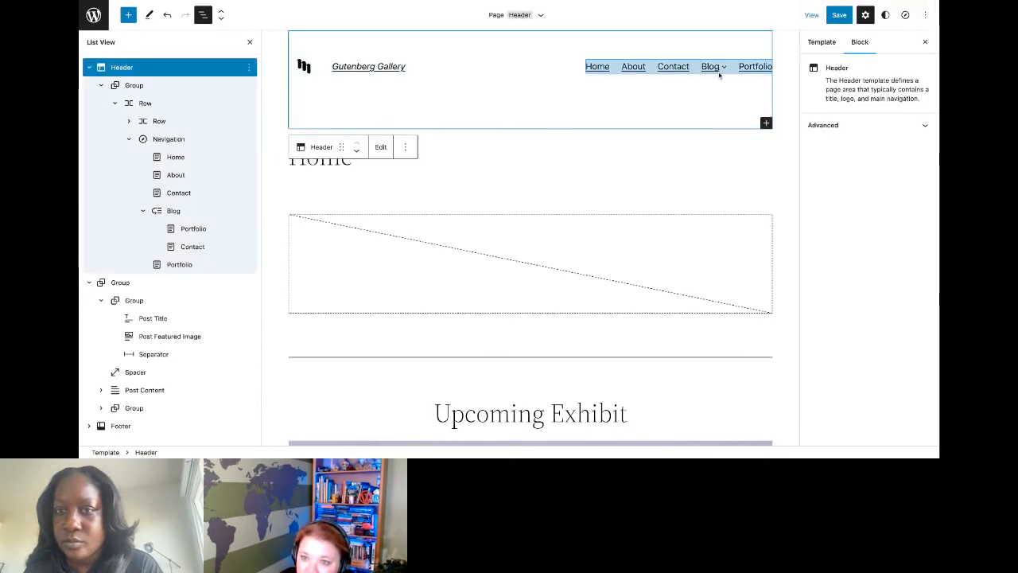
pyautogui.click(719, 75)
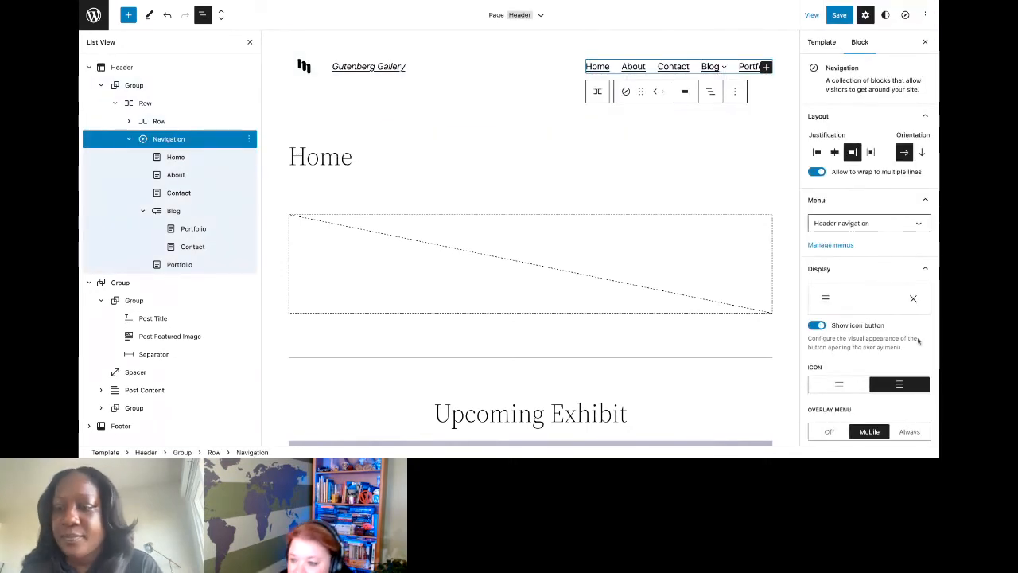
pyautogui.scroll(-3, 889, 357)
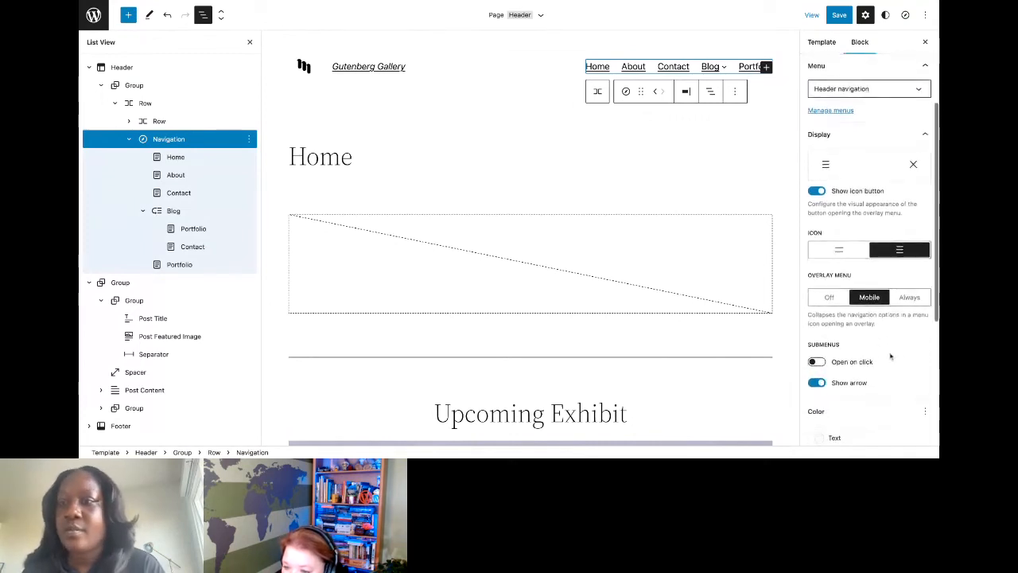
pyautogui.scroll(-1, 890, 356)
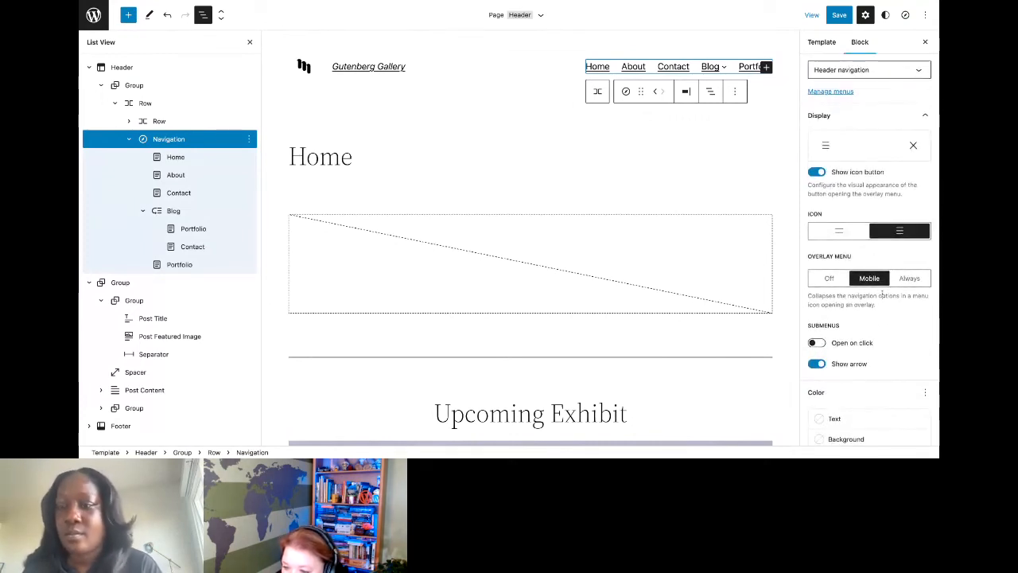
pyautogui.click(908, 278)
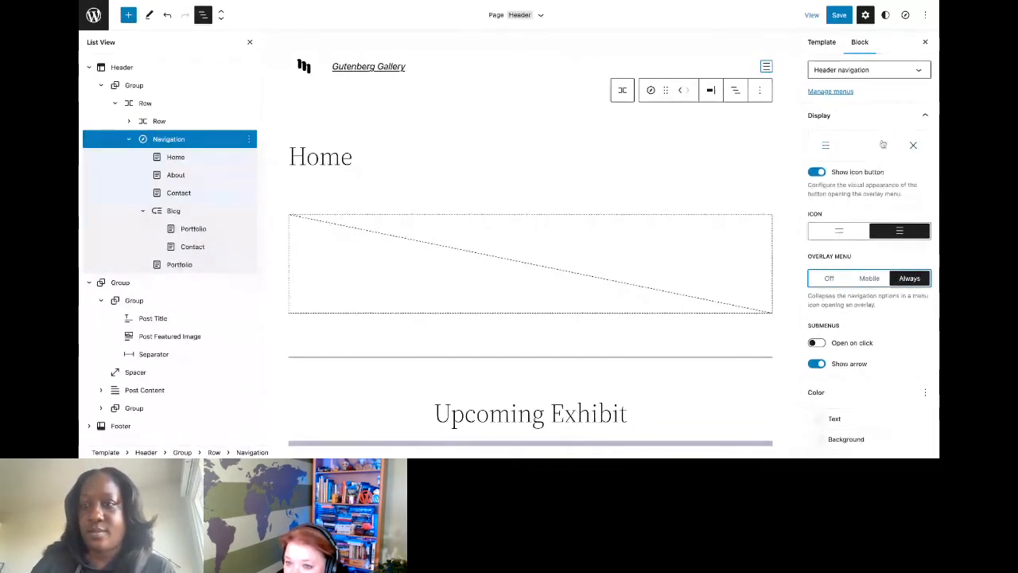
pyautogui.click(869, 278)
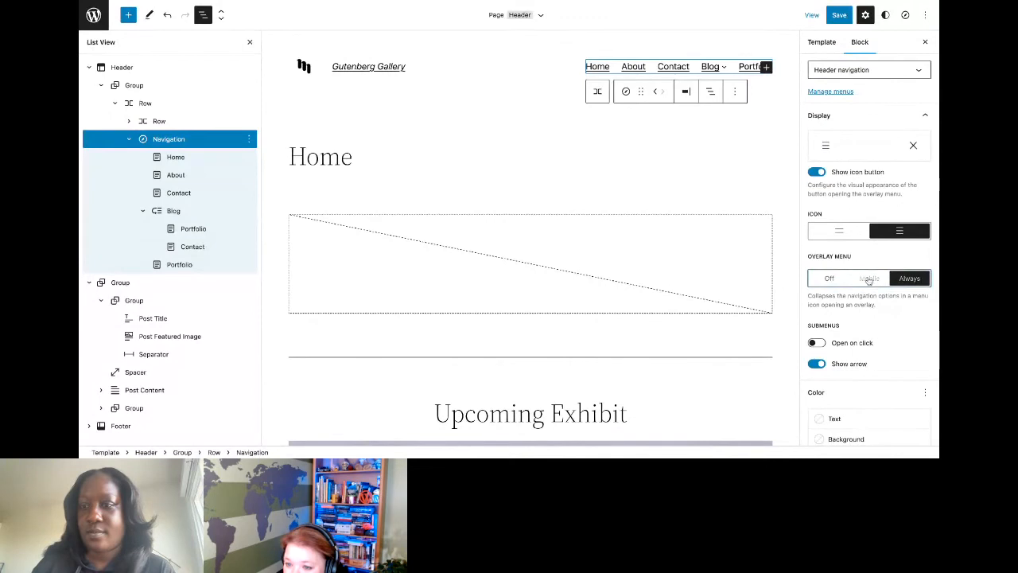
pyautogui.click(906, 278)
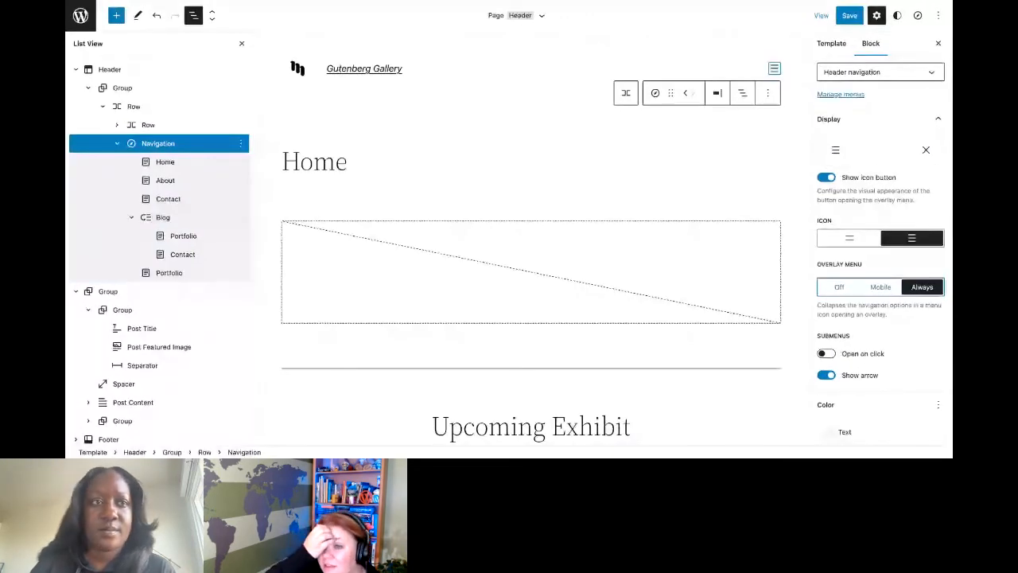
pyautogui.click(541, 147)
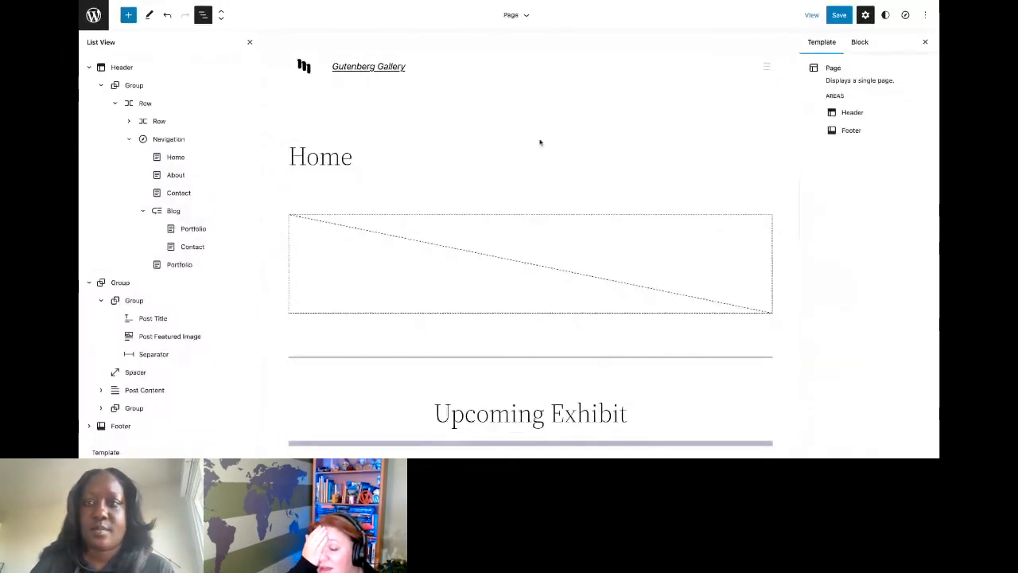
# - Select the Navigation block in the header and show its block settings
pyautogui.click(722, 178)
pyautogui.click(765, 68)
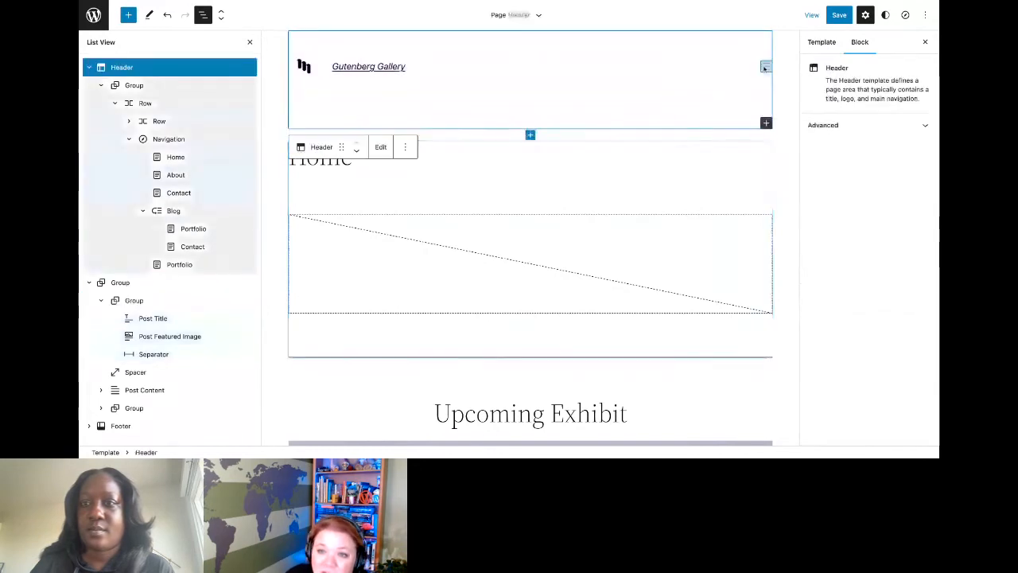
pyautogui.click(866, 15)
pyautogui.click(865, 15)
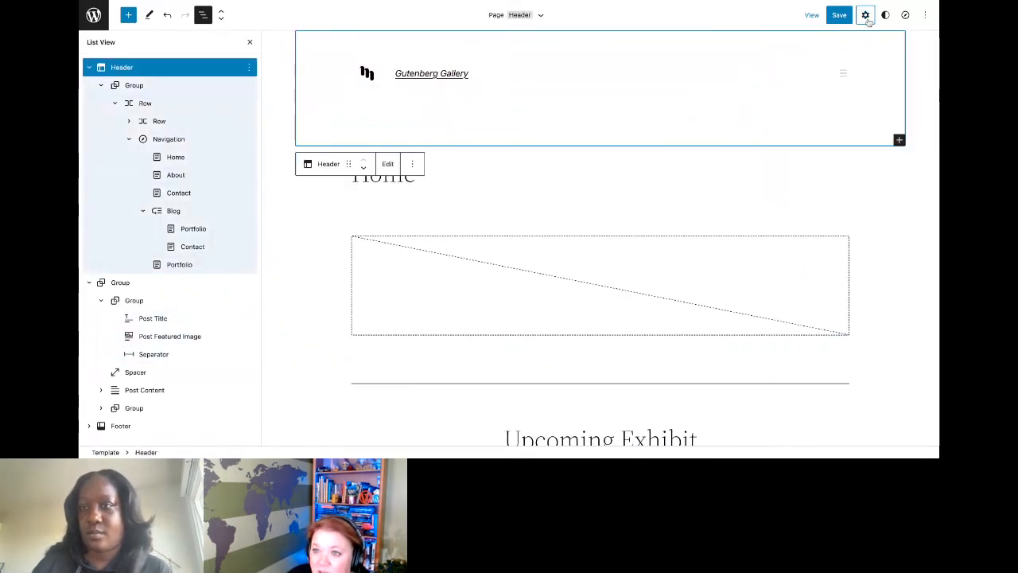
pyautogui.click(766, 69)
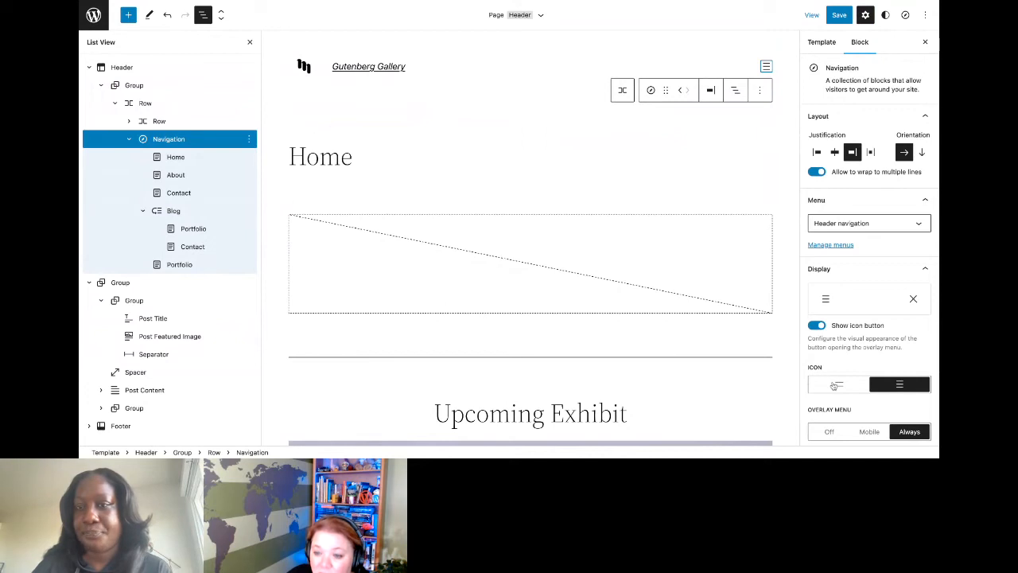
# - Switch the Navigation block's Overlay Menu to Mobile and back to Always, and turn the submenus' Open on click option on and back off
pyautogui.scroll(-2, 843, 373)
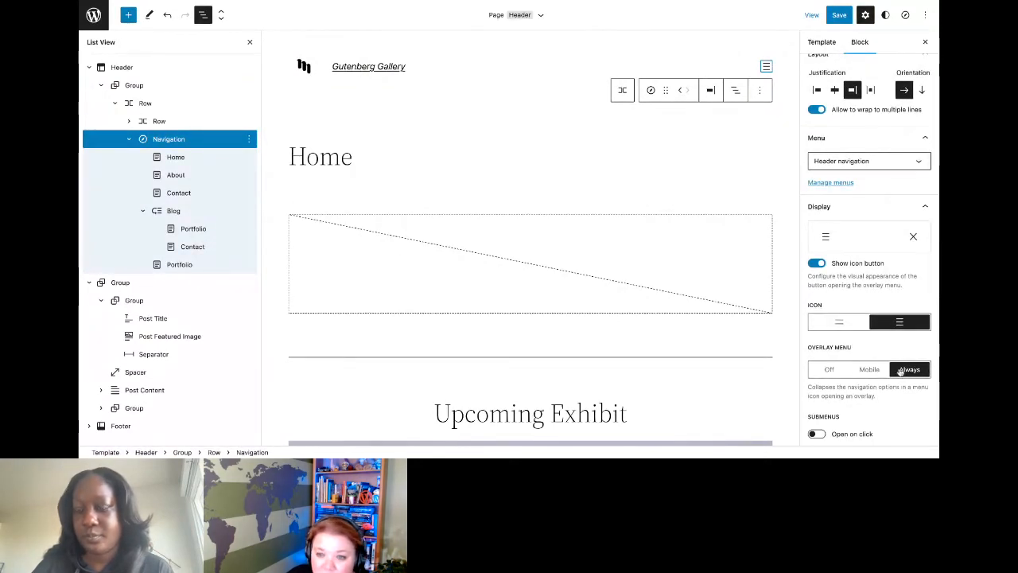
pyautogui.click(869, 369)
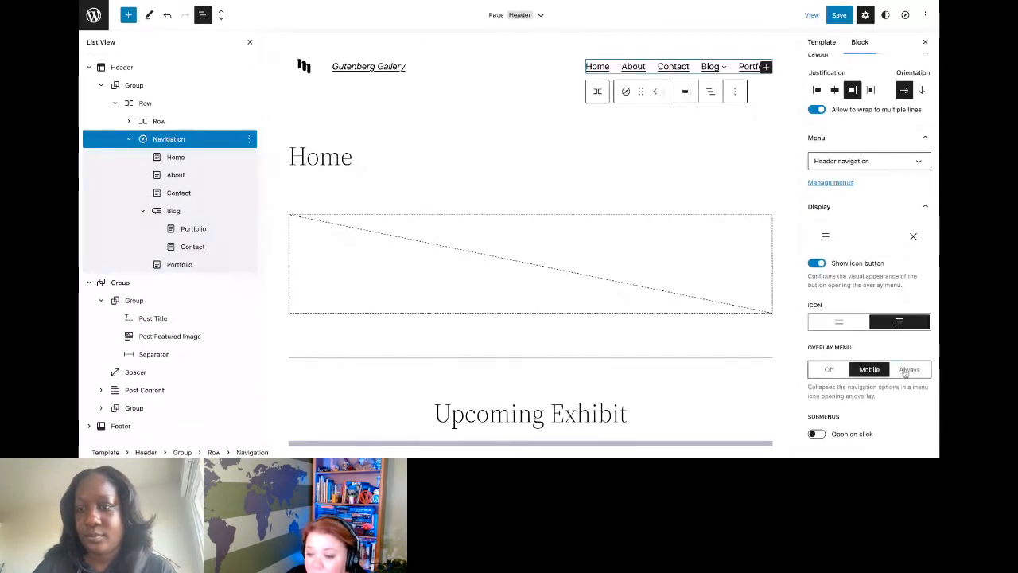
pyautogui.click(906, 370)
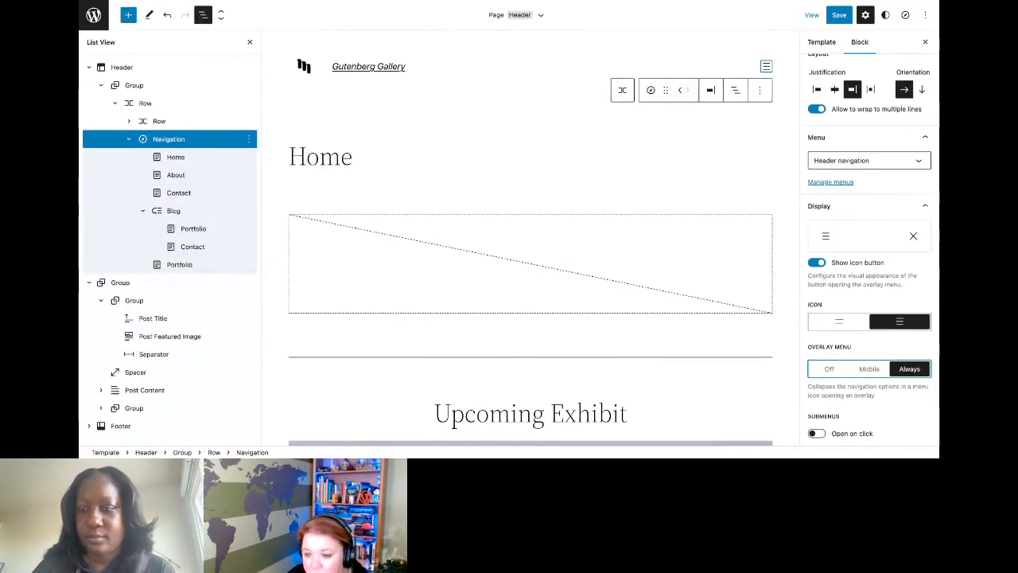
pyautogui.scroll(-2, 827, 355)
pyautogui.click(817, 350)
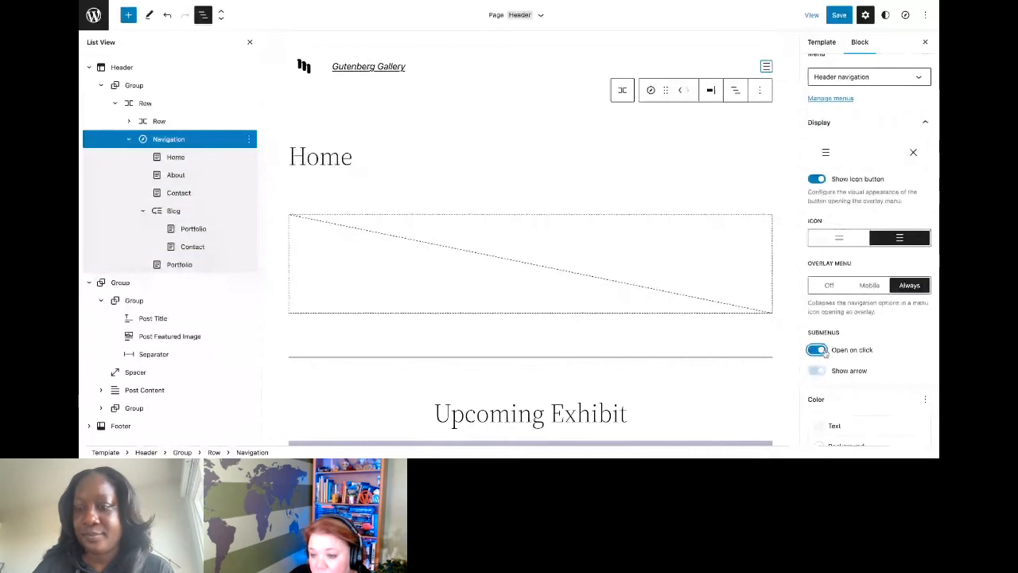
pyautogui.click(819, 350)
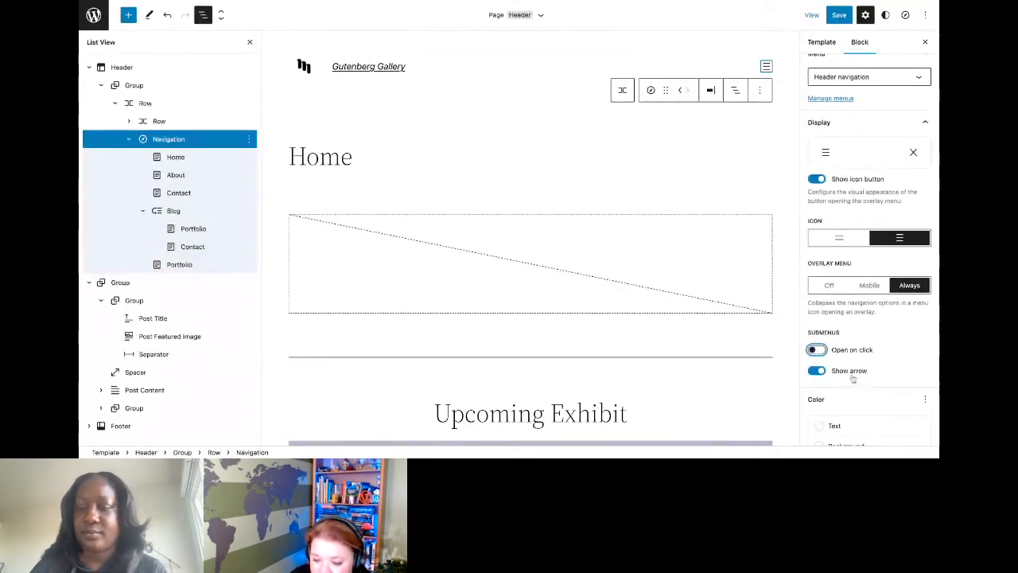
# - Set the Navigation block's Overlay Menu to Mobile, turning the submenus' Show arrow option off before and back on after the change
pyautogui.click(815, 376)
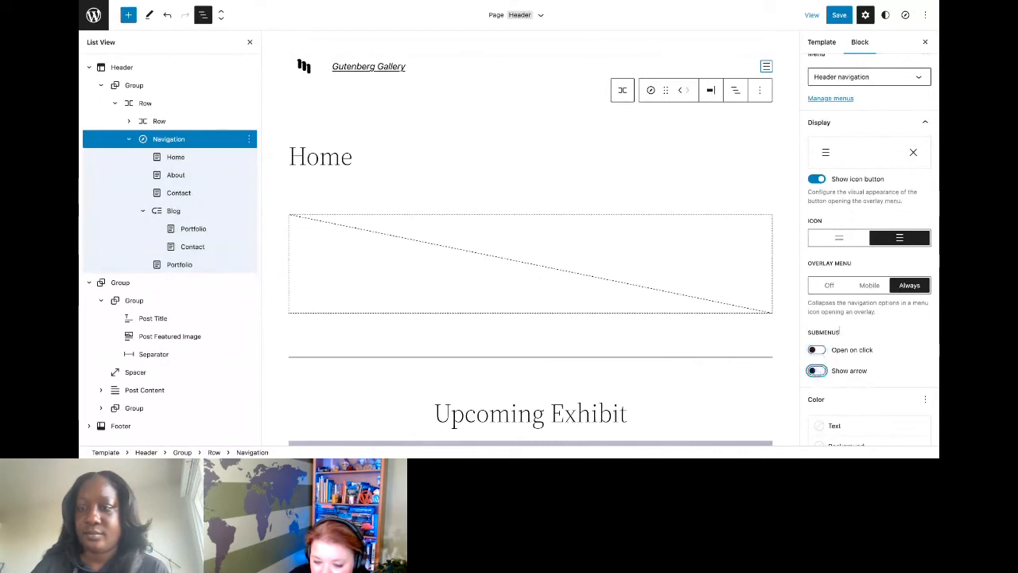
pyautogui.click(872, 285)
pyautogui.moveTo(708, 67)
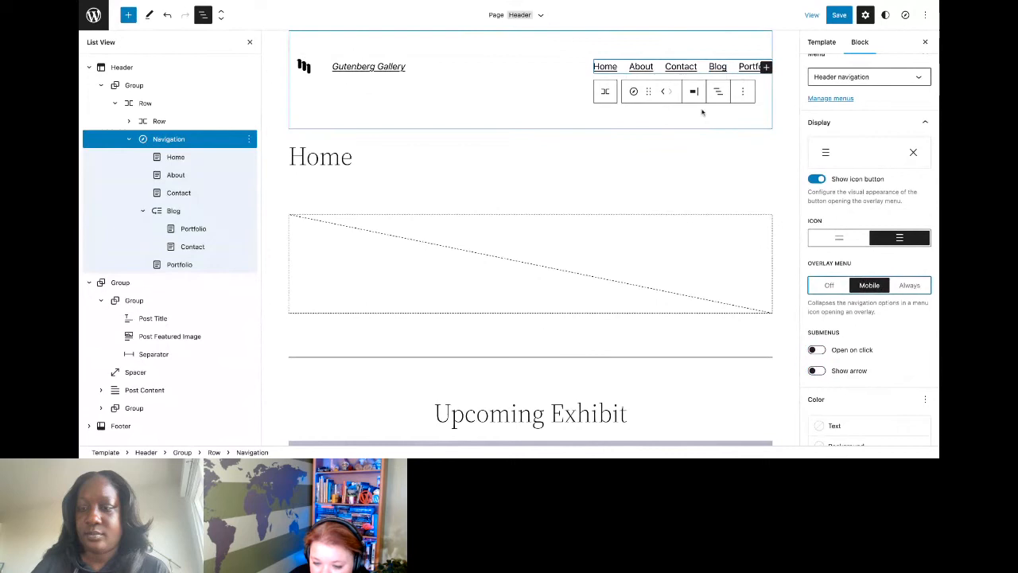
pyautogui.click(819, 371)
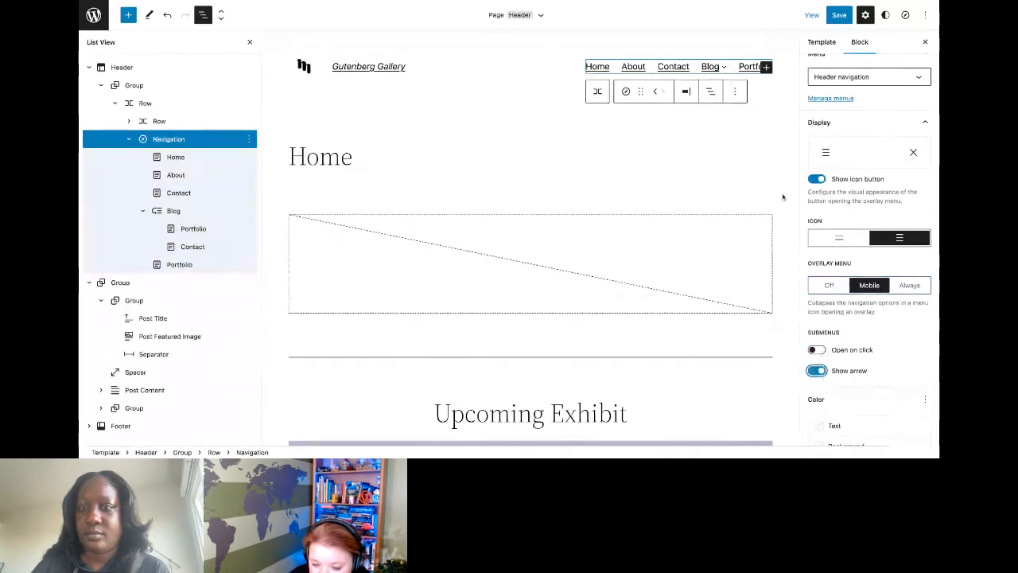
# - Try the Open on click submenu option with the full menu displayed, turn it back off, and look over the page content
pyautogui.click(817, 351)
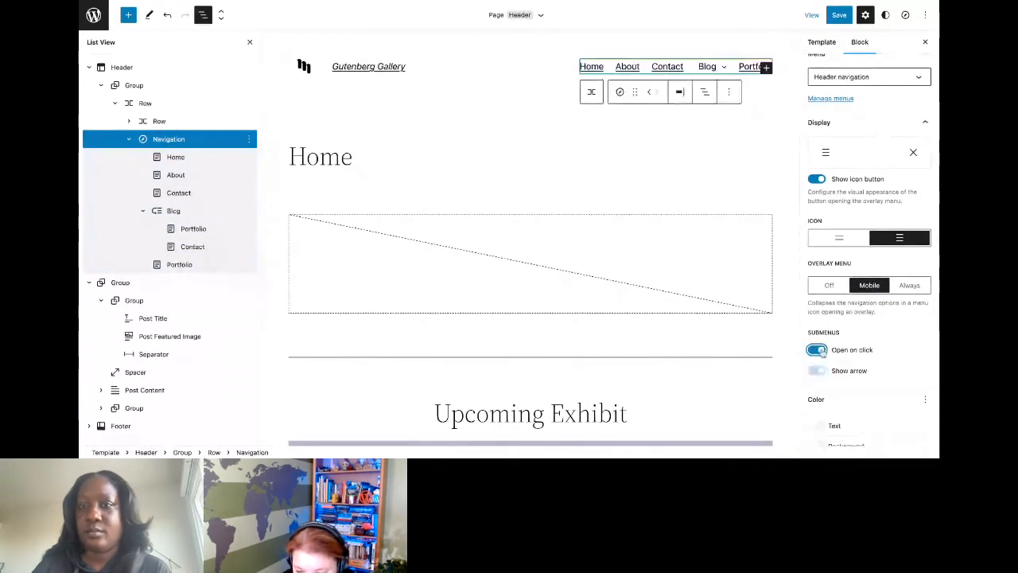
pyautogui.click(816, 350)
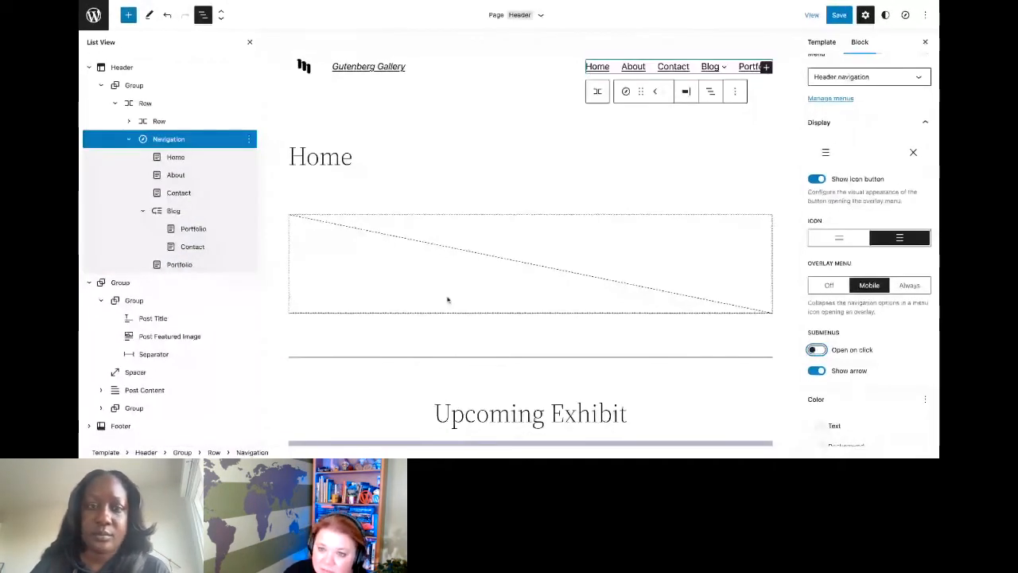
pyautogui.scroll(-6, 446, 299)
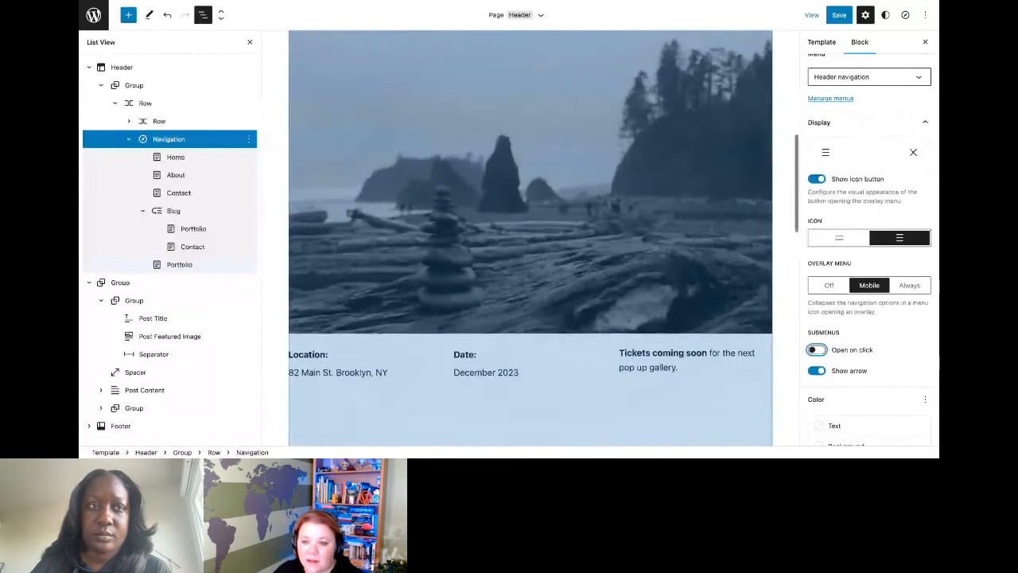
pyautogui.scroll(5, 530, 238)
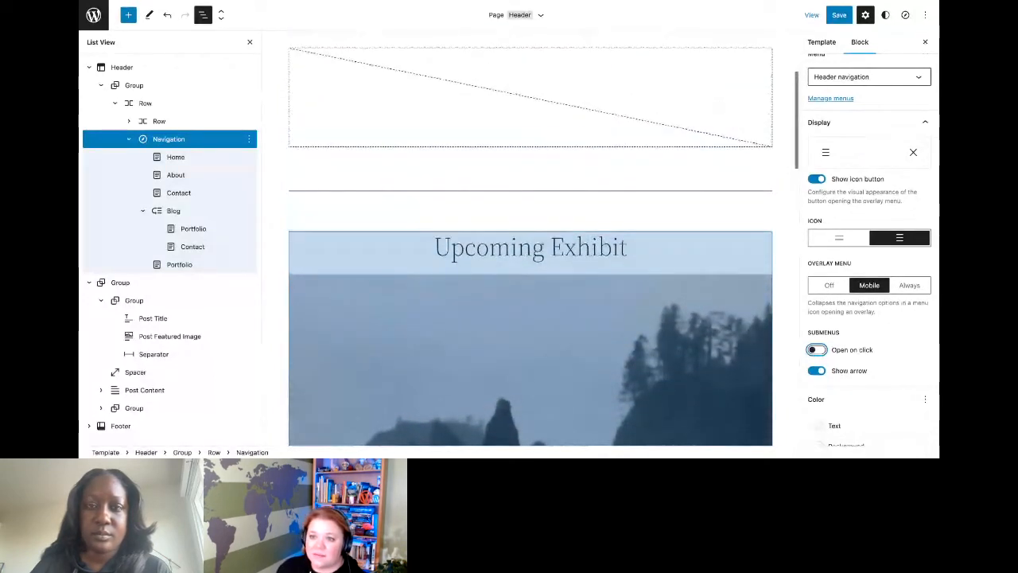
pyautogui.scroll(3, 530, 238)
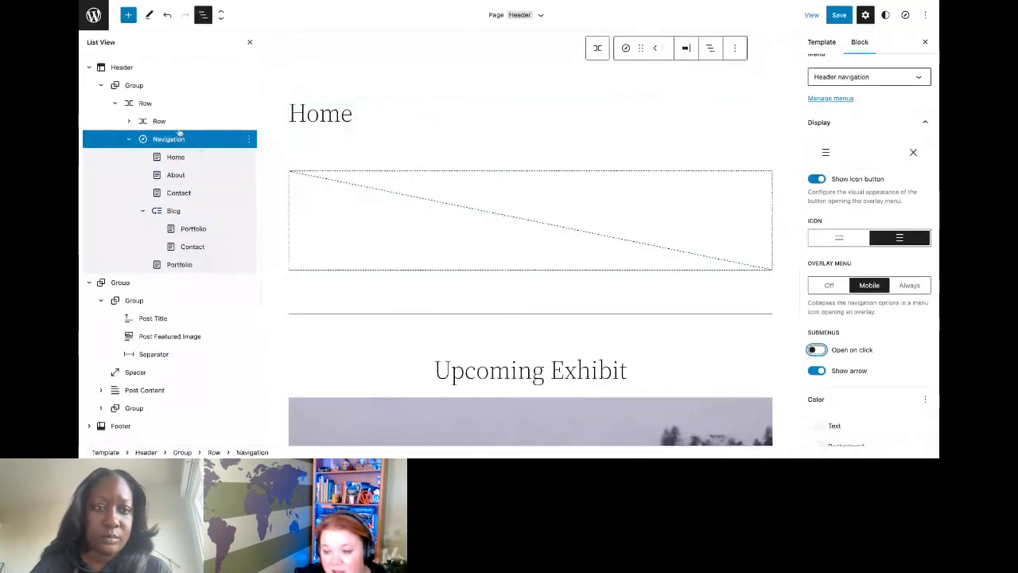
# - View the Post Title block's settings, and return to the Navigation block to review its layout, menu and display settings
pyautogui.click(153, 318)
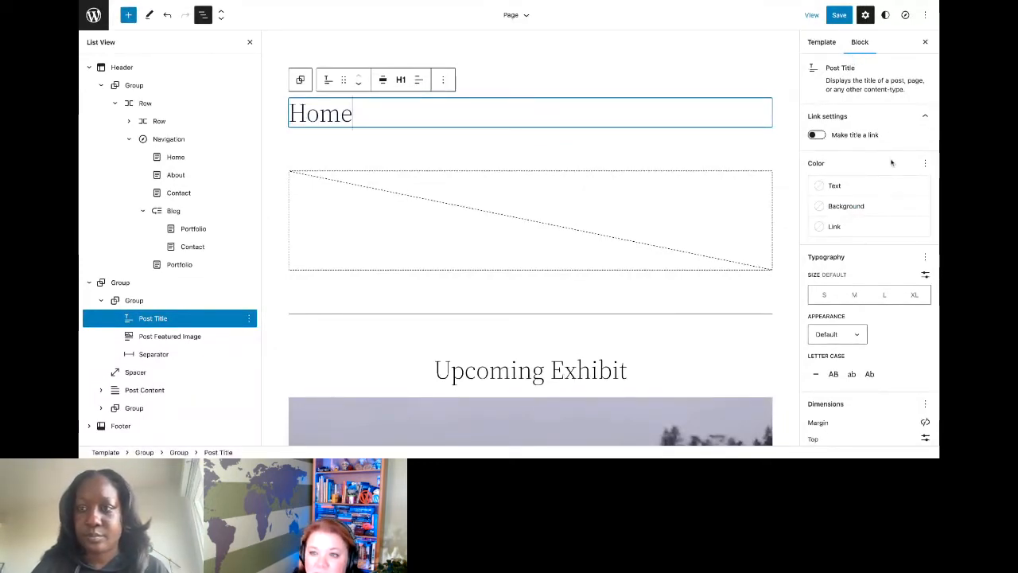
pyautogui.click(182, 138)
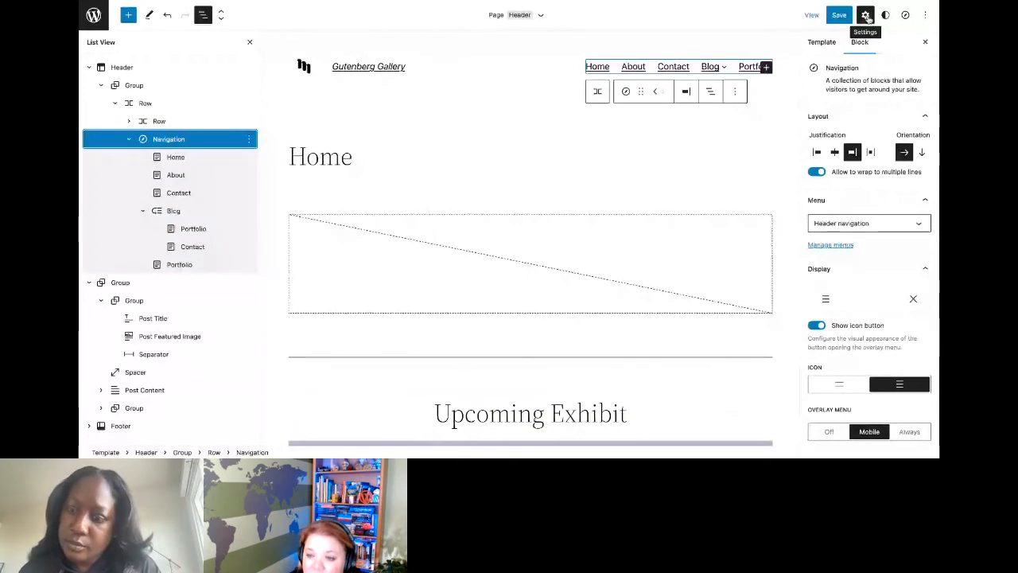
pyautogui.scroll(-1, 888, 225)
pyautogui.scroll(-1, 889, 225)
pyautogui.scroll(1, 889, 225)
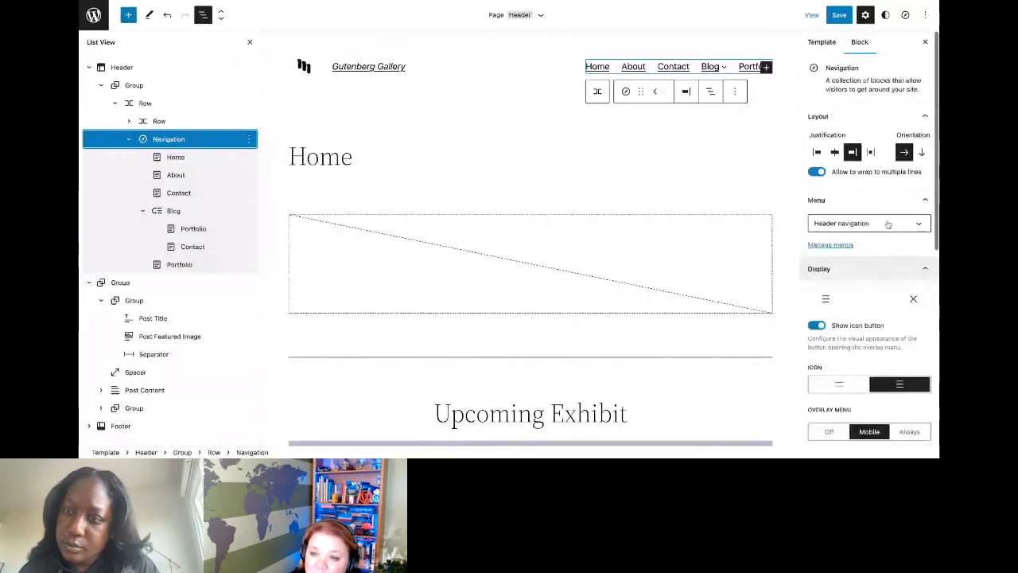
pyautogui.scroll(-1, 888, 225)
pyautogui.scroll(2, 888, 225)
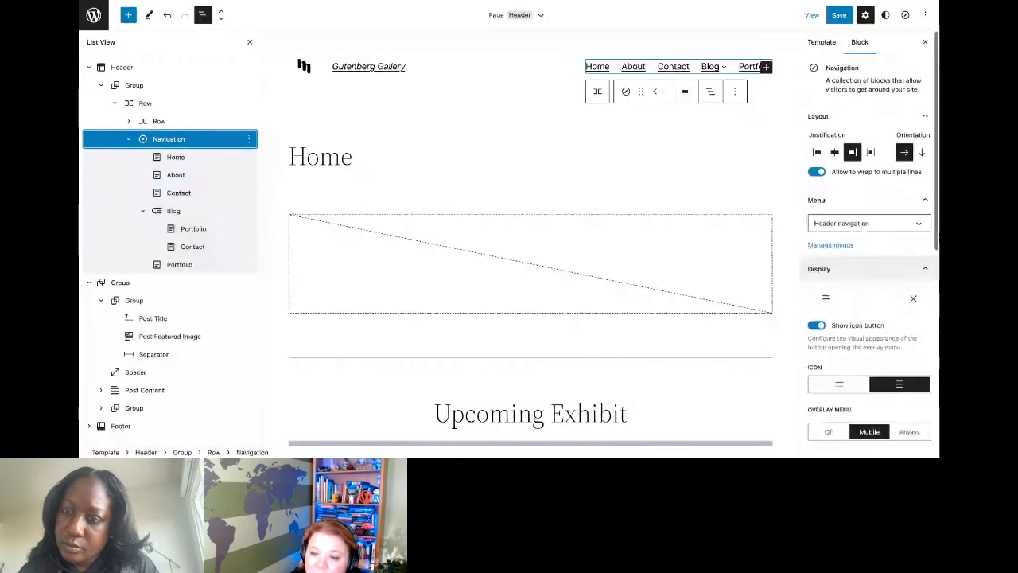
# - Import the classic Primary menu into the header's Navigation block in place of the Header navigation menu
pyautogui.click(888, 222)
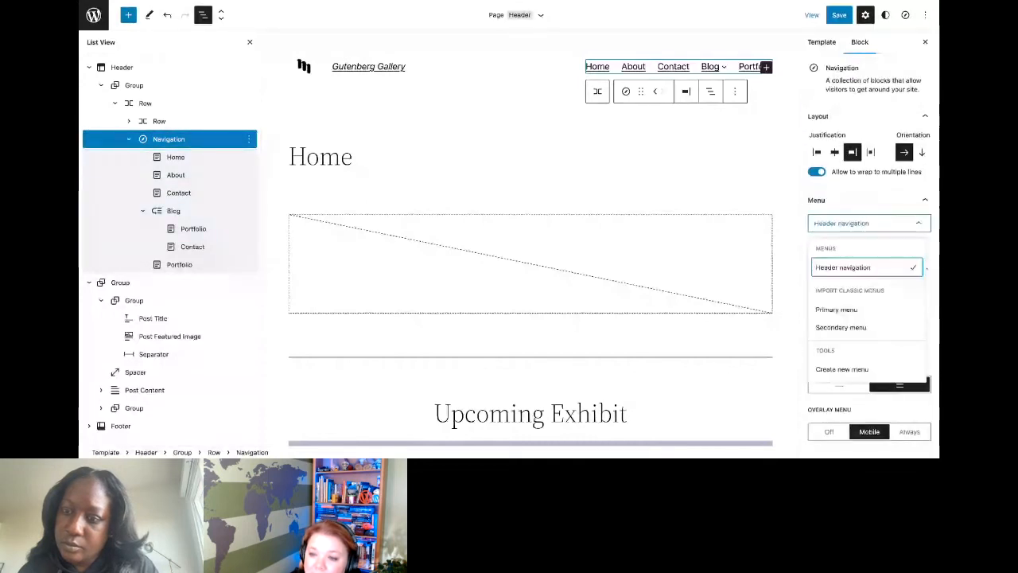
pyautogui.click(918, 224)
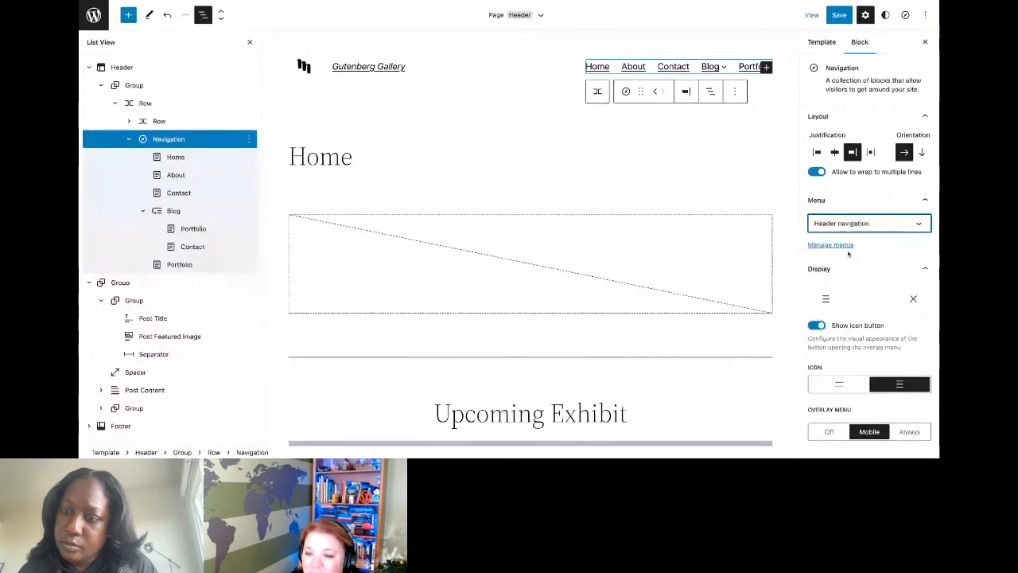
pyautogui.click(859, 225)
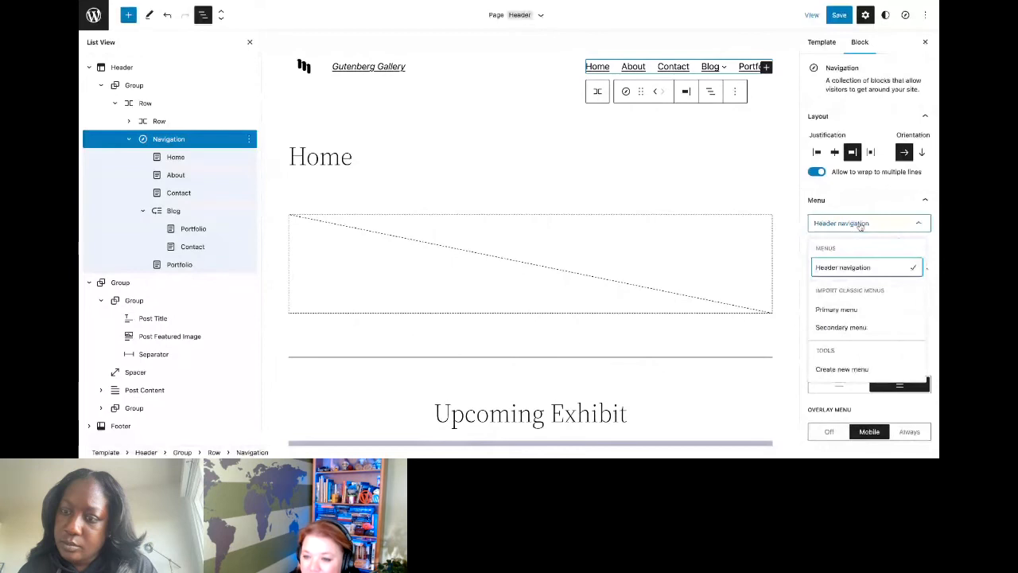
pyautogui.click(846, 309)
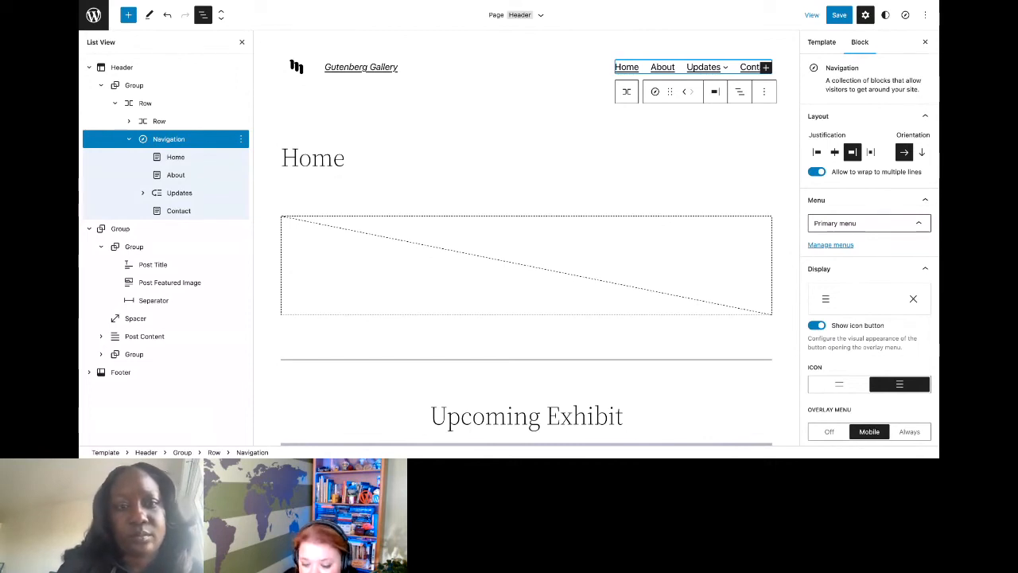
# - Browse the available headers and replace the template's Header with the existing Header (Dark, small) template part
pyautogui.click(111, 66)
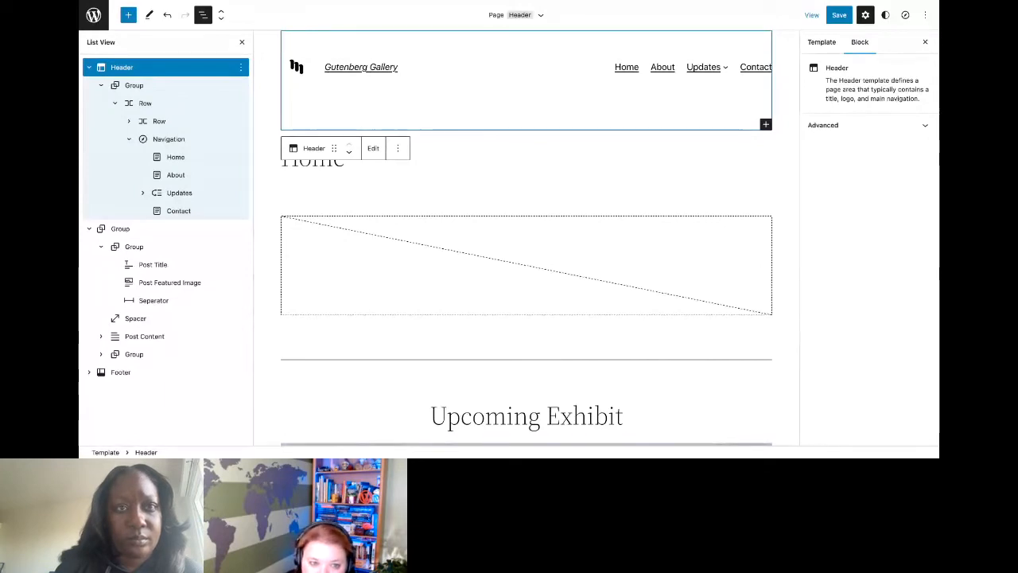
pyautogui.click(240, 69)
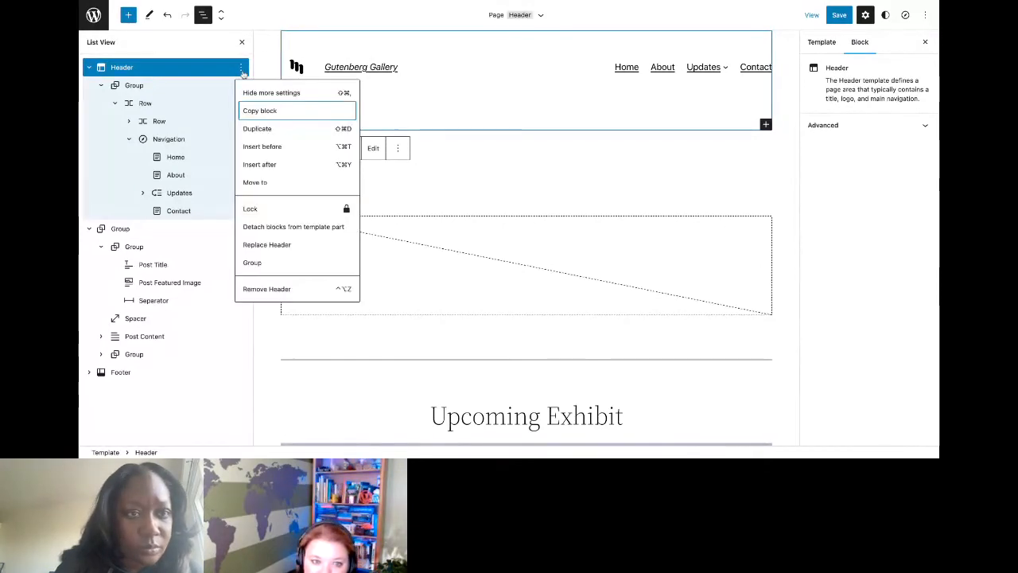
pyautogui.click(266, 245)
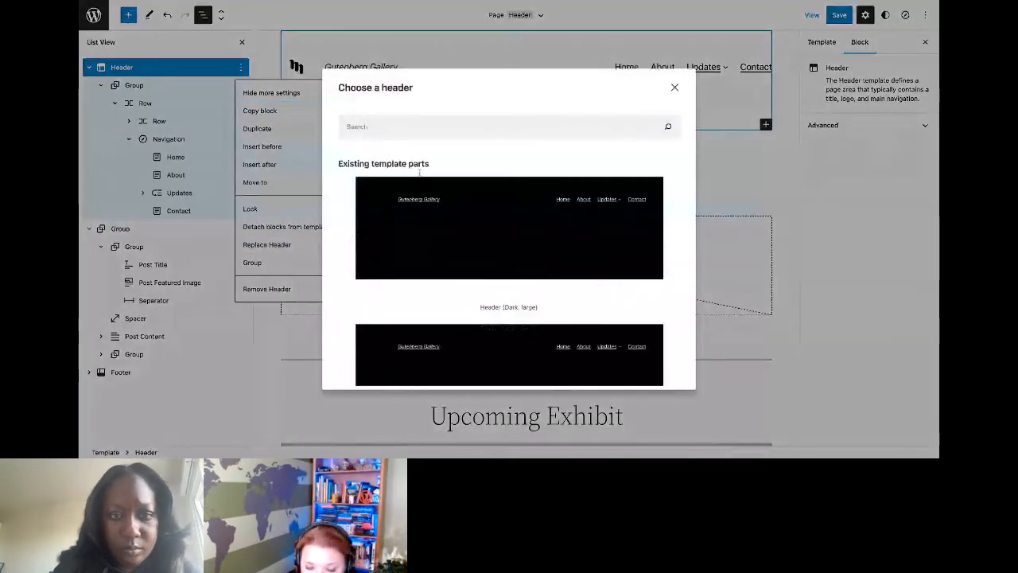
pyautogui.scroll(-2, 419, 172)
pyautogui.scroll(-4, 419, 172)
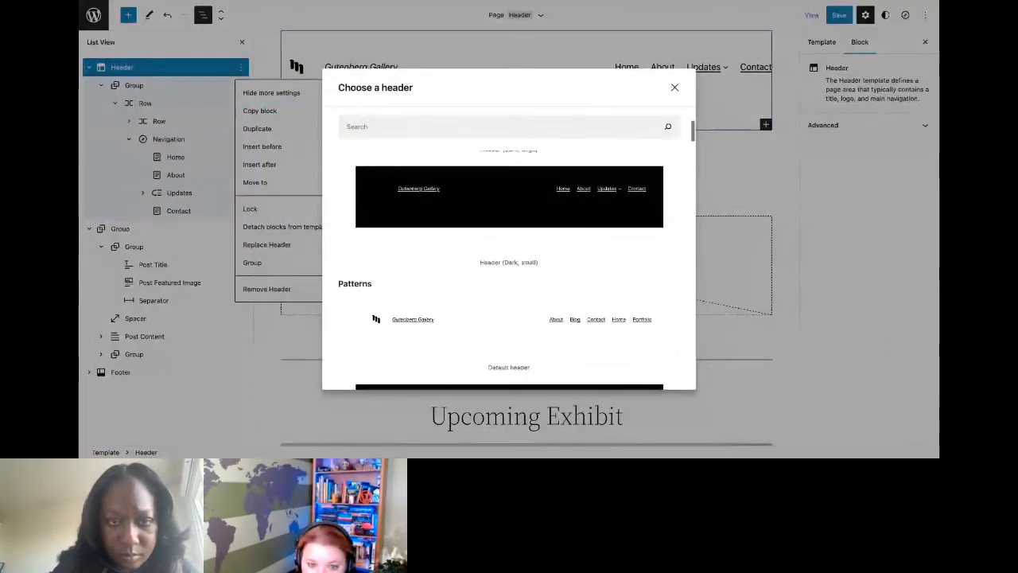
pyautogui.scroll(-1, 419, 172)
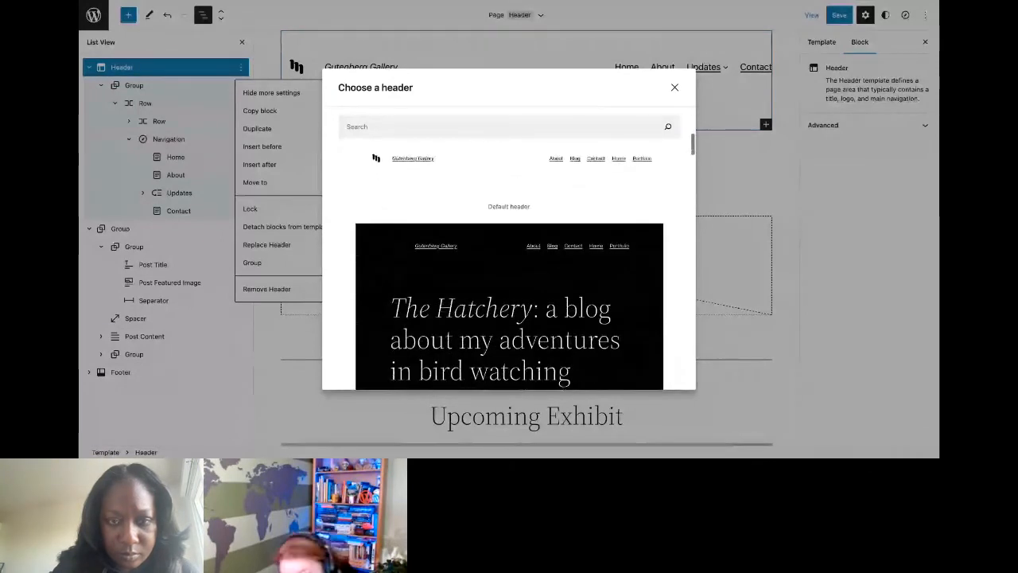
pyautogui.scroll(6, 419, 172)
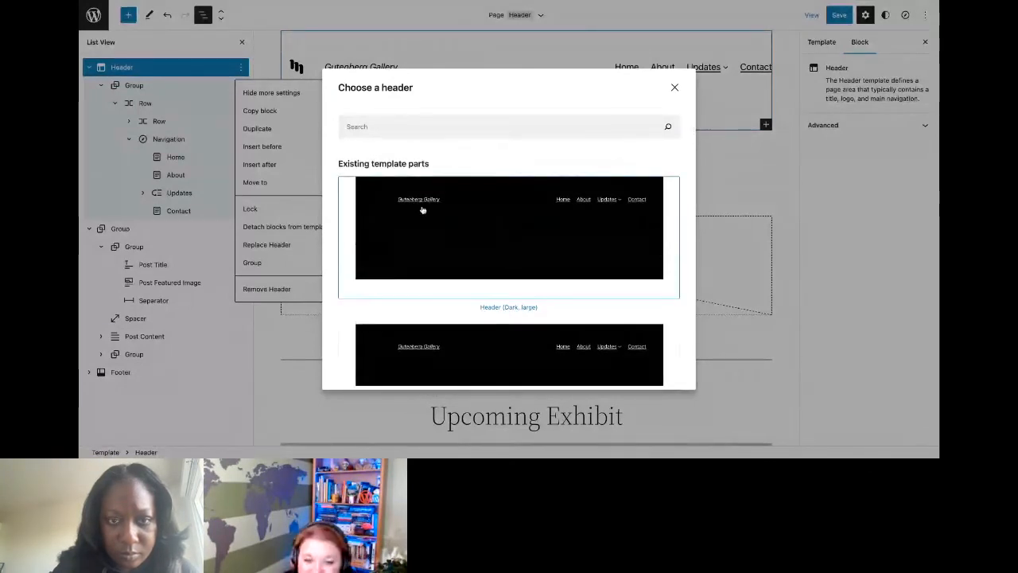
pyautogui.click(442, 337)
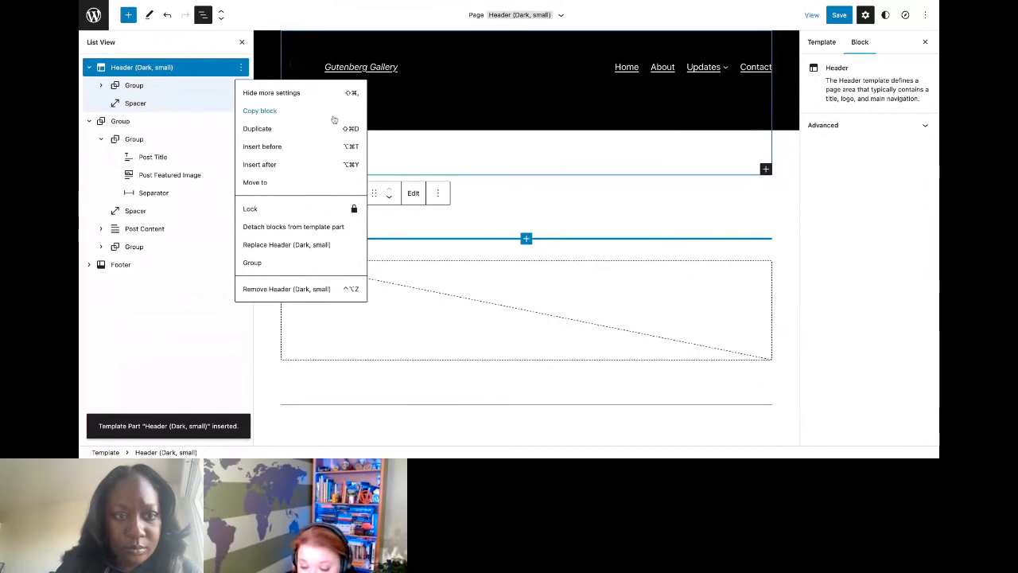
# - Replace the Header (Dark, small) template part with the Header with image background pattern
pyautogui.click(318, 244)
pyautogui.scroll(-10, 492, 279)
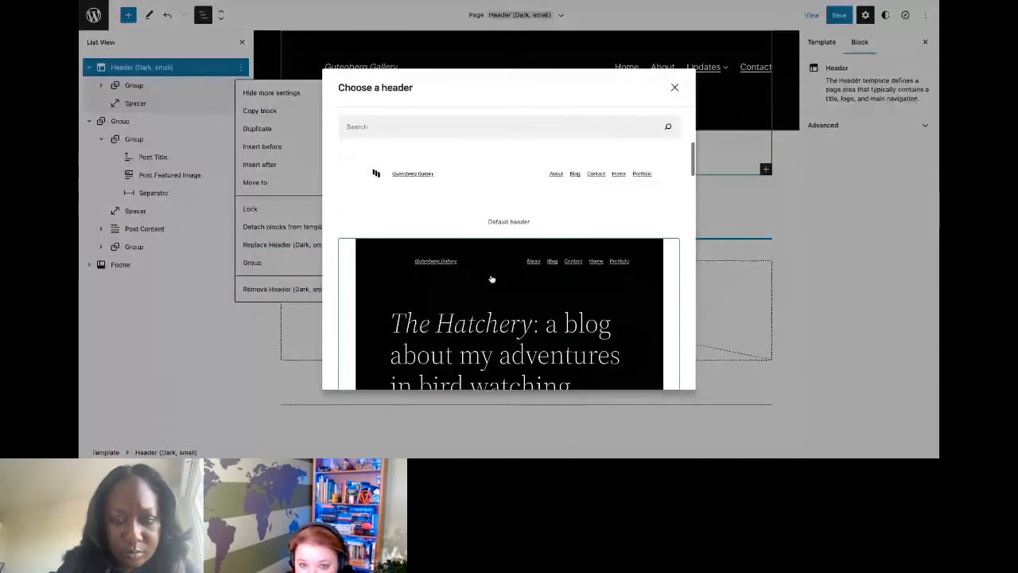
pyautogui.scroll(-3, 491, 285)
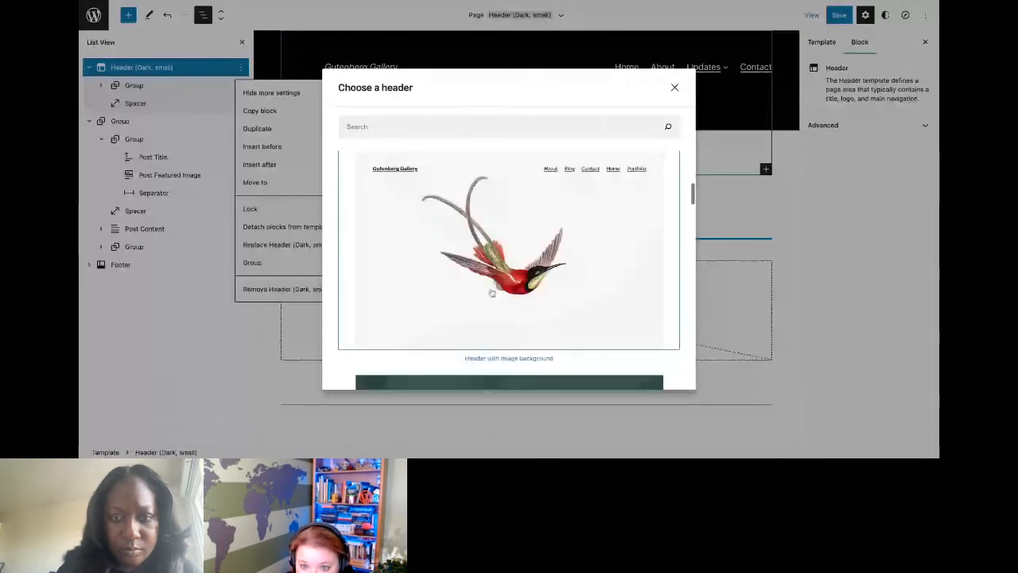
pyautogui.click(491, 293)
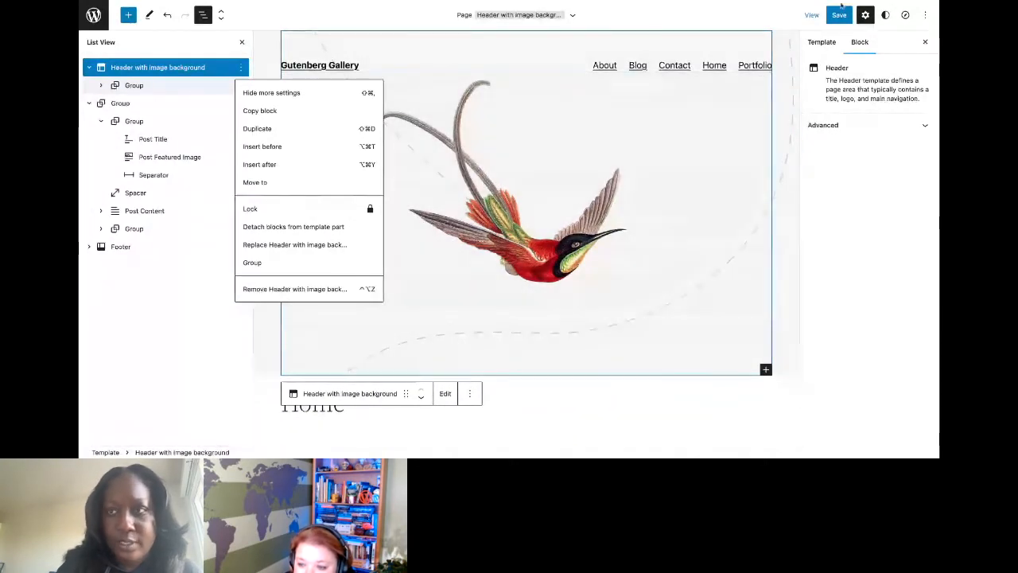
# - Save the site changes with the Page template, Header template part, and Header navigation and Primary menu navigation menus all included
pyautogui.click(839, 15)
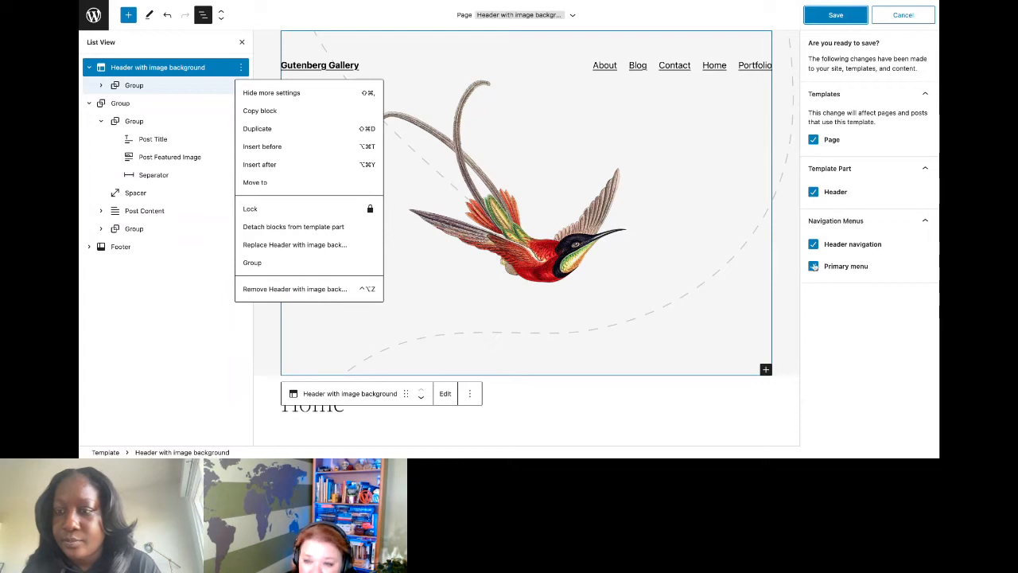
pyautogui.click(814, 266)
pyautogui.click(814, 266)
pyautogui.click(813, 244)
pyautogui.click(814, 244)
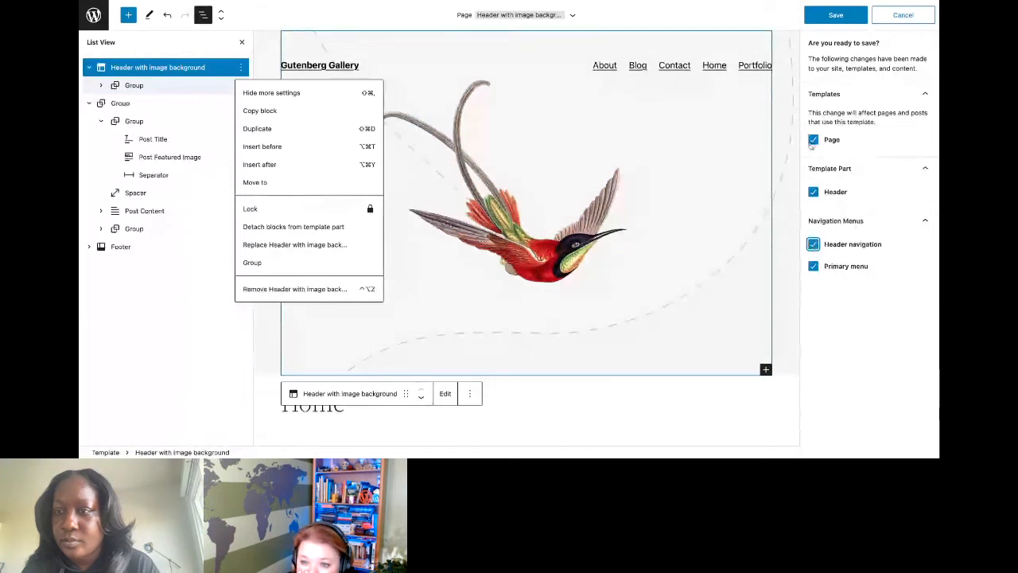
pyautogui.click(812, 140)
pyautogui.click(813, 140)
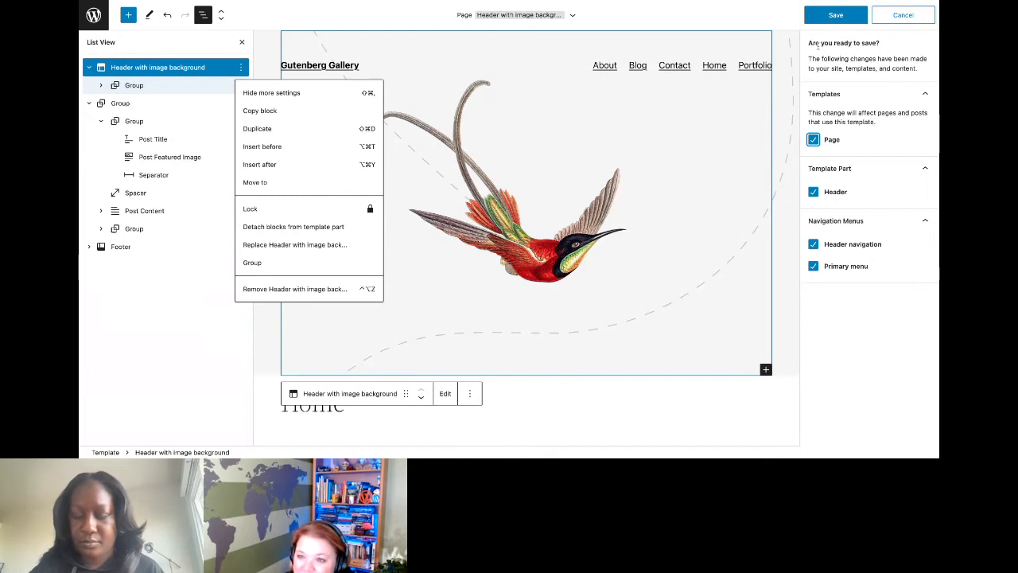
pyautogui.click(823, 21)
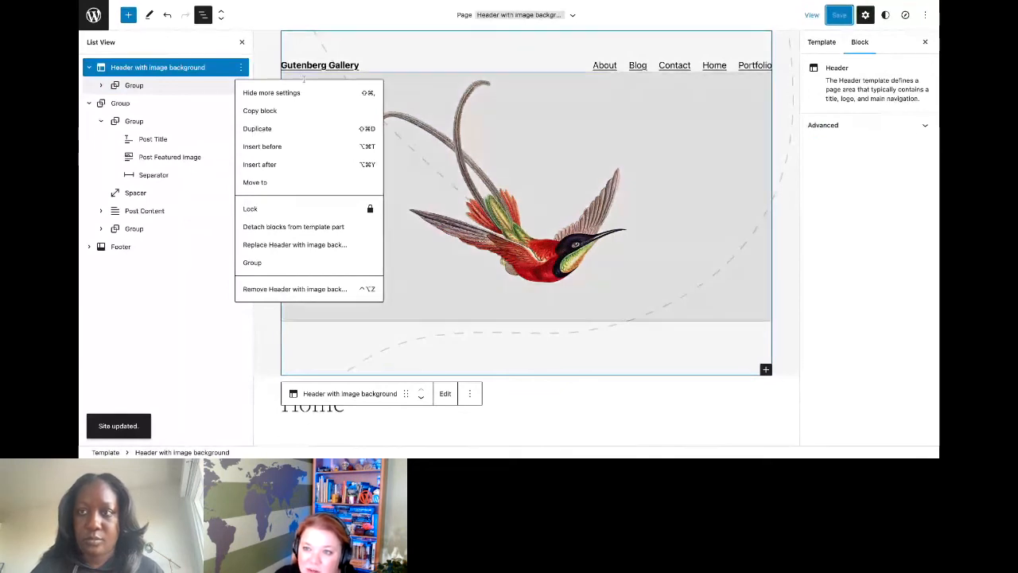
pyautogui.click(263, 41)
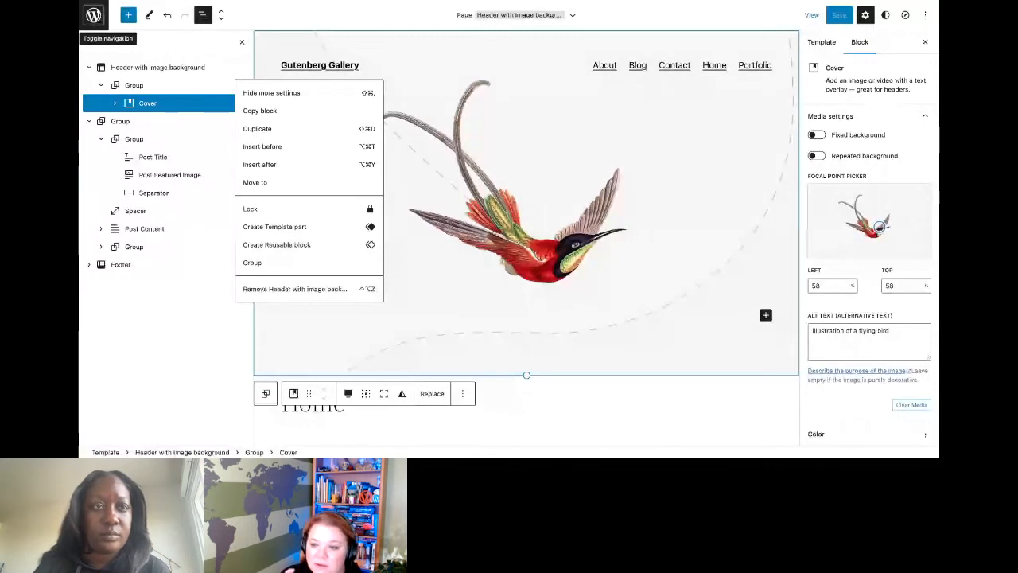
# - Browse the site's template list, open the Single template and look over its layout
pyautogui.click(93, 15)
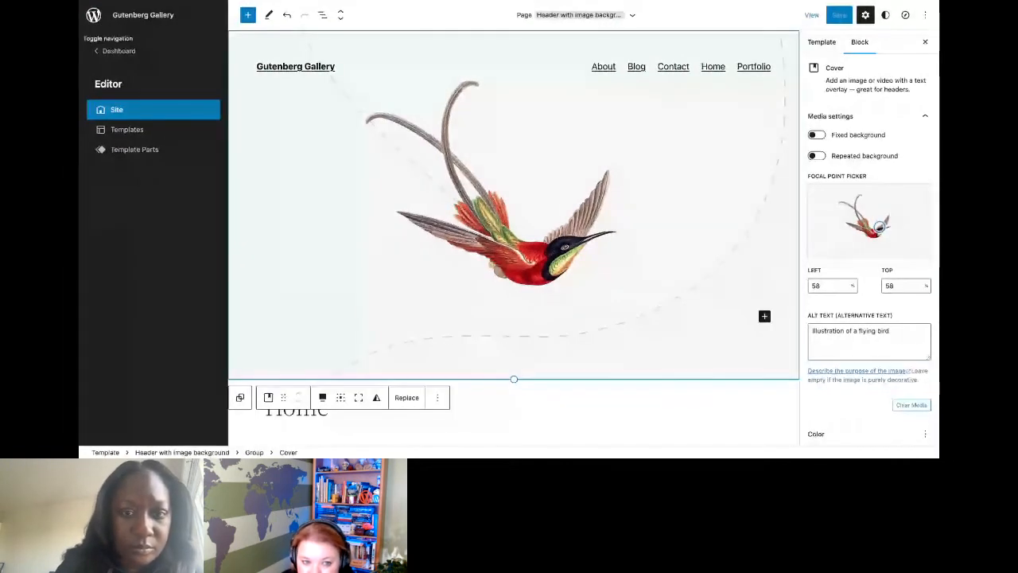
pyautogui.click(128, 132)
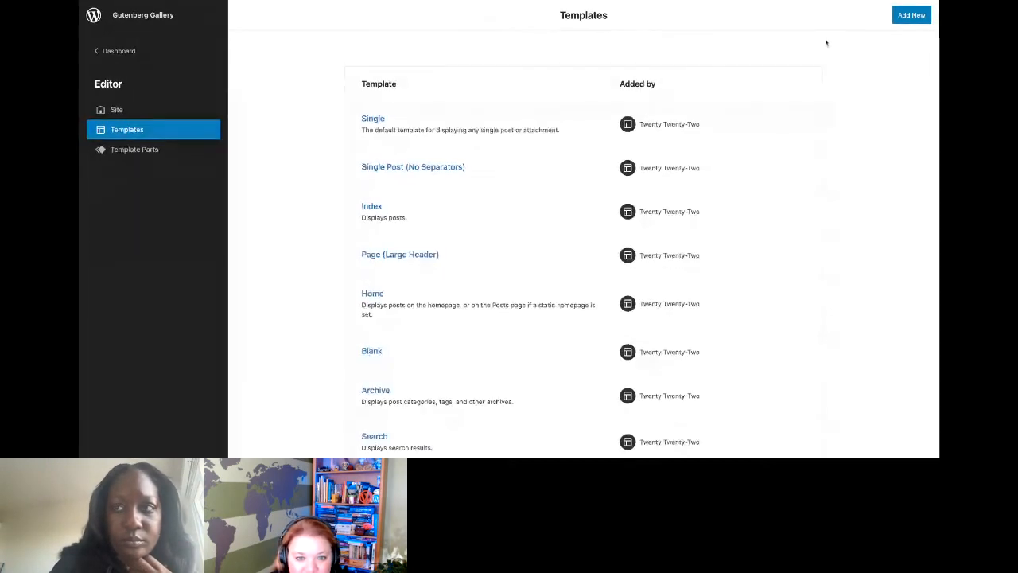
pyautogui.scroll(-2, 746, 134)
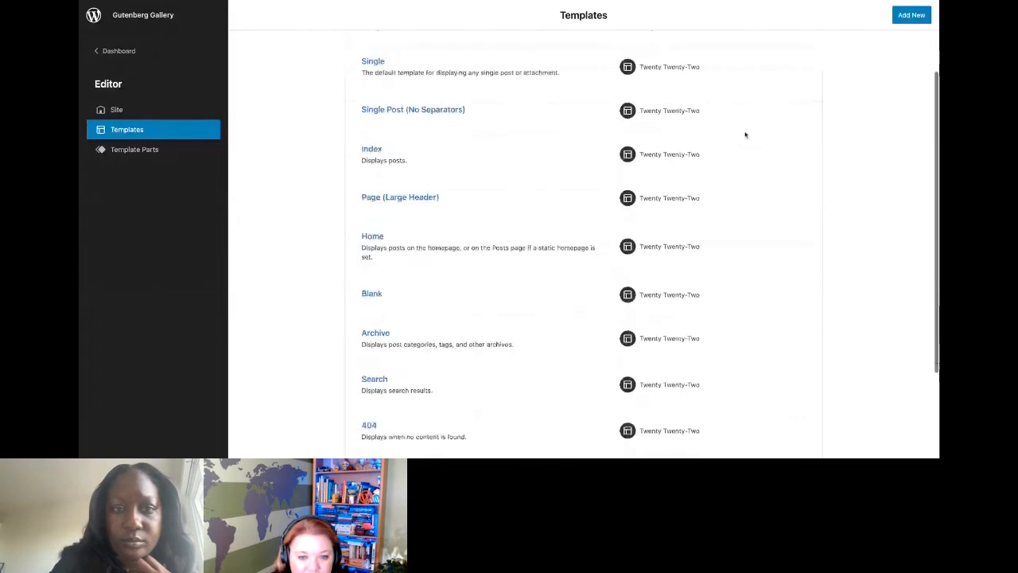
pyautogui.scroll(1, 583, 127)
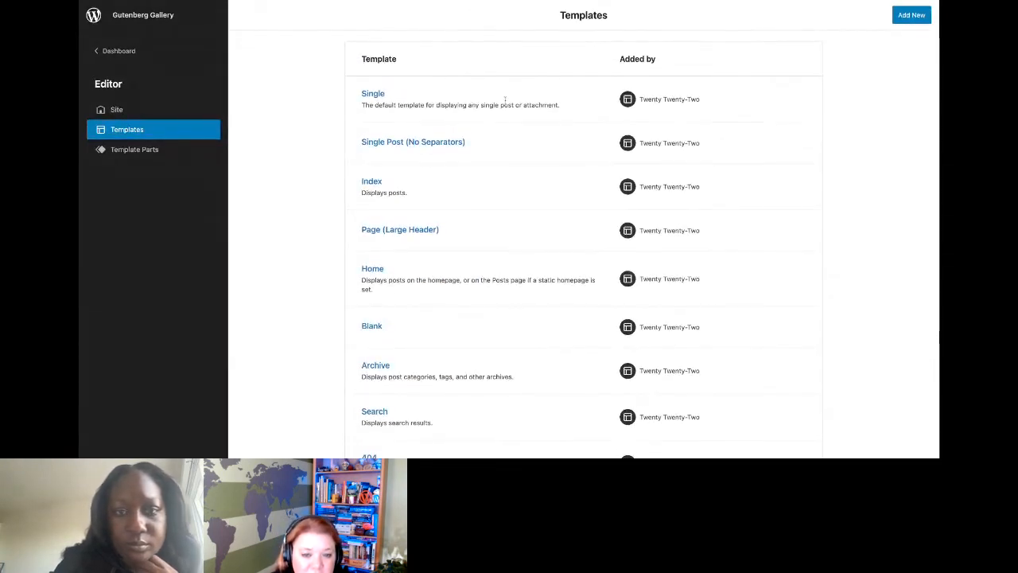
pyautogui.click(372, 94)
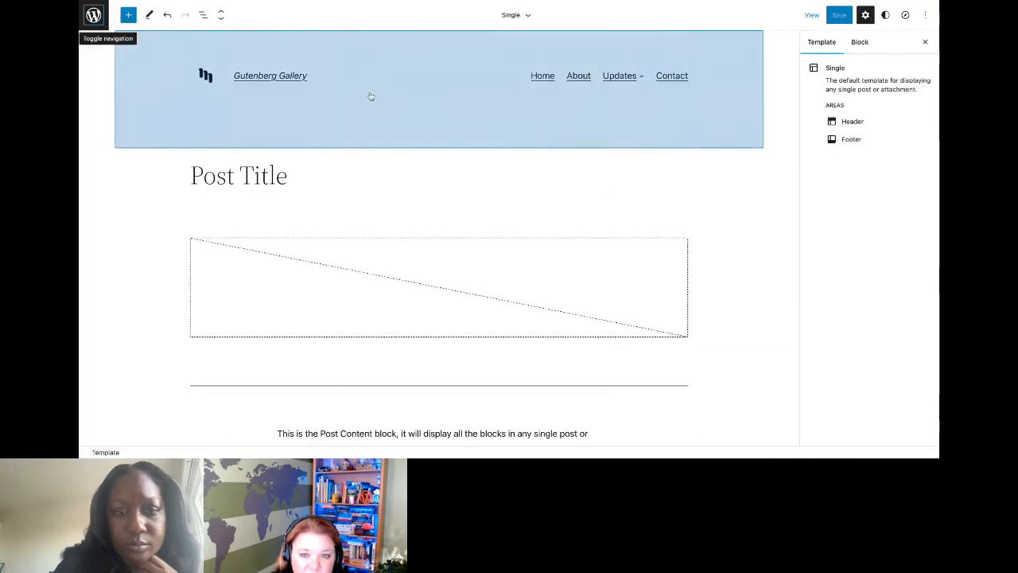
pyautogui.scroll(-3, 409, 221)
pyautogui.scroll(-3, 408, 221)
pyautogui.scroll(2, 409, 221)
pyautogui.scroll(4, 409, 221)
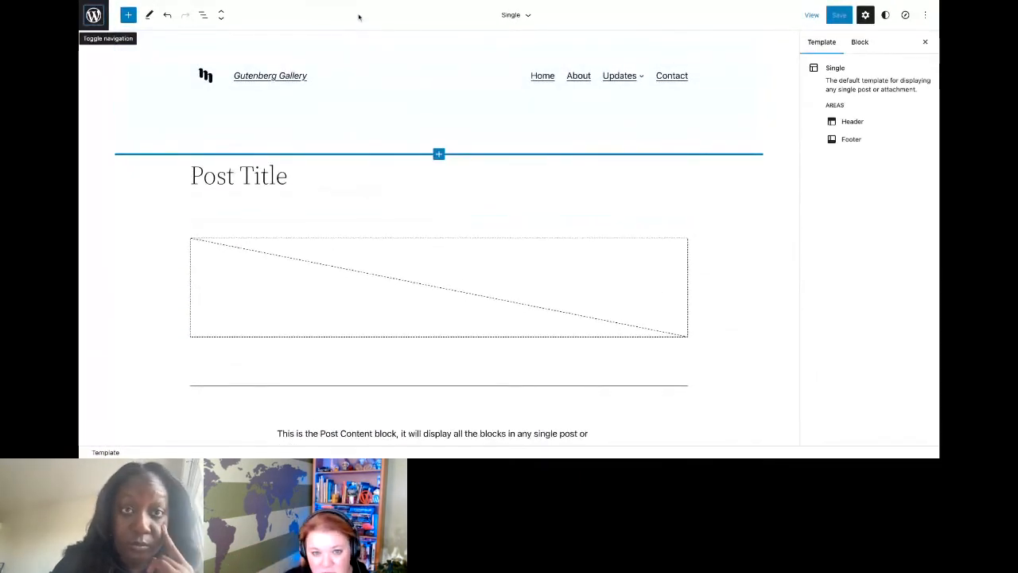
# - Show the Single template's block structure with its Header, Group and Footer expanded
pyautogui.click(203, 15)
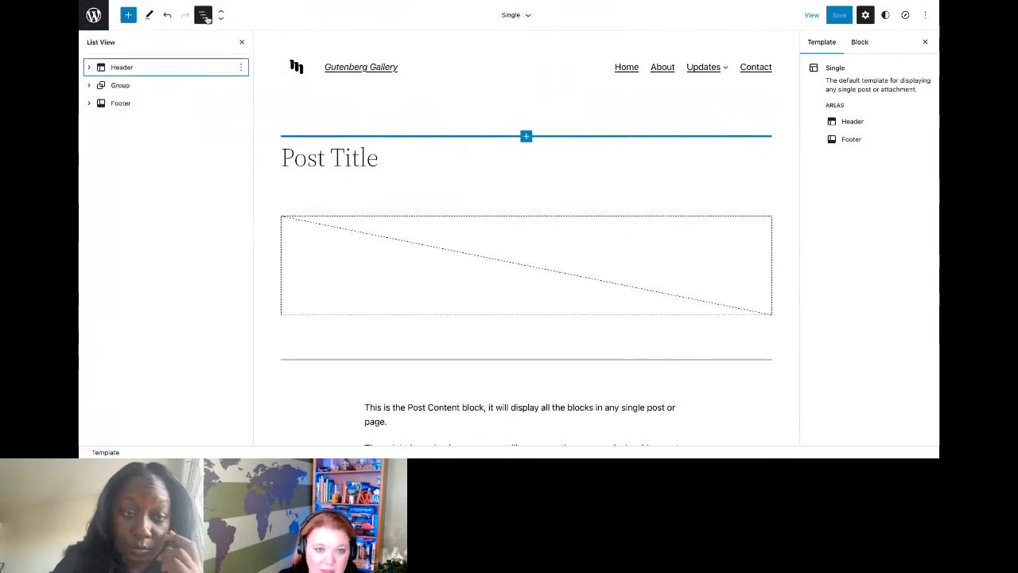
pyautogui.click(148, 69)
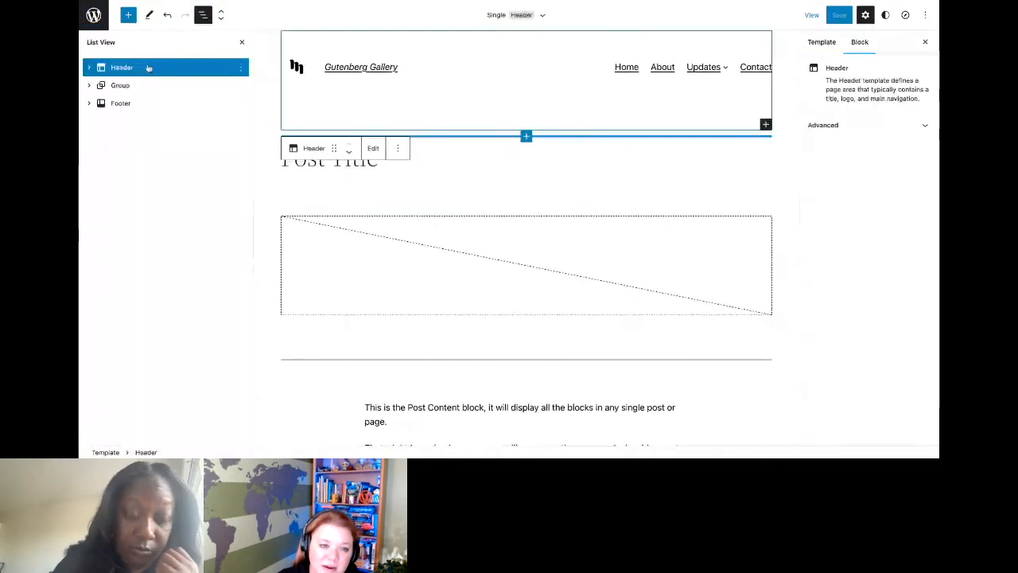
pyautogui.click(88, 68)
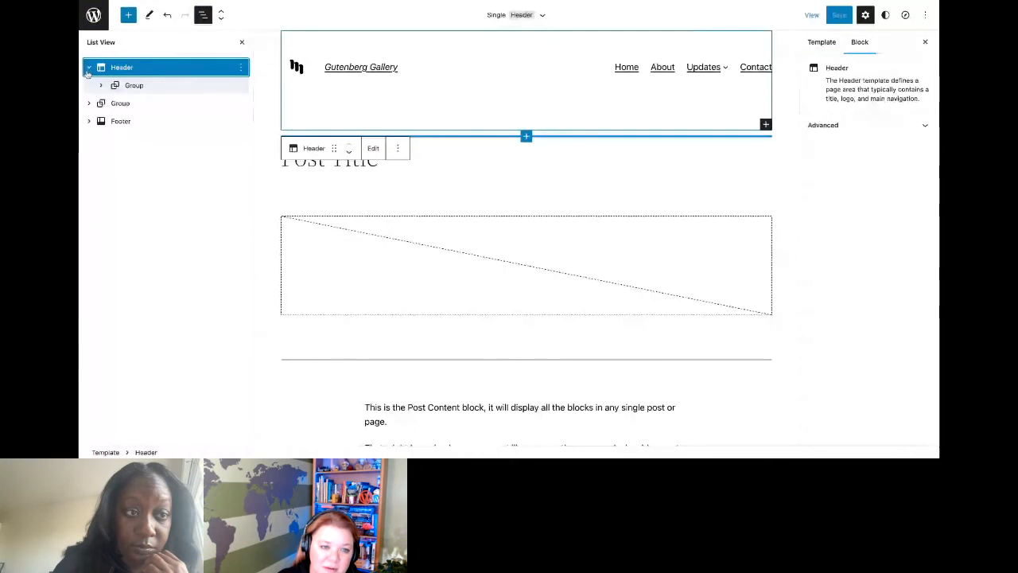
pyautogui.click(88, 104)
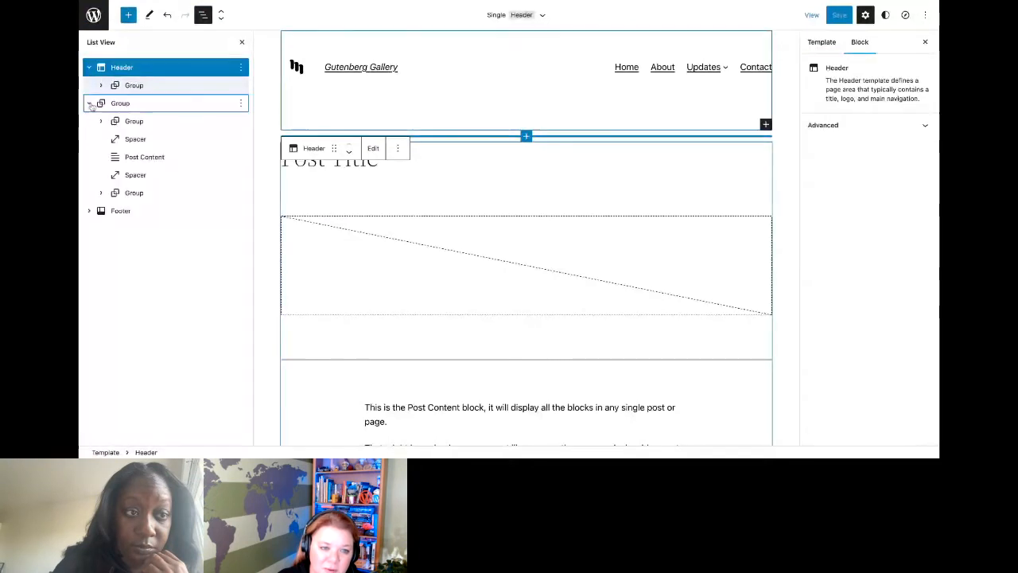
pyautogui.click(89, 211)
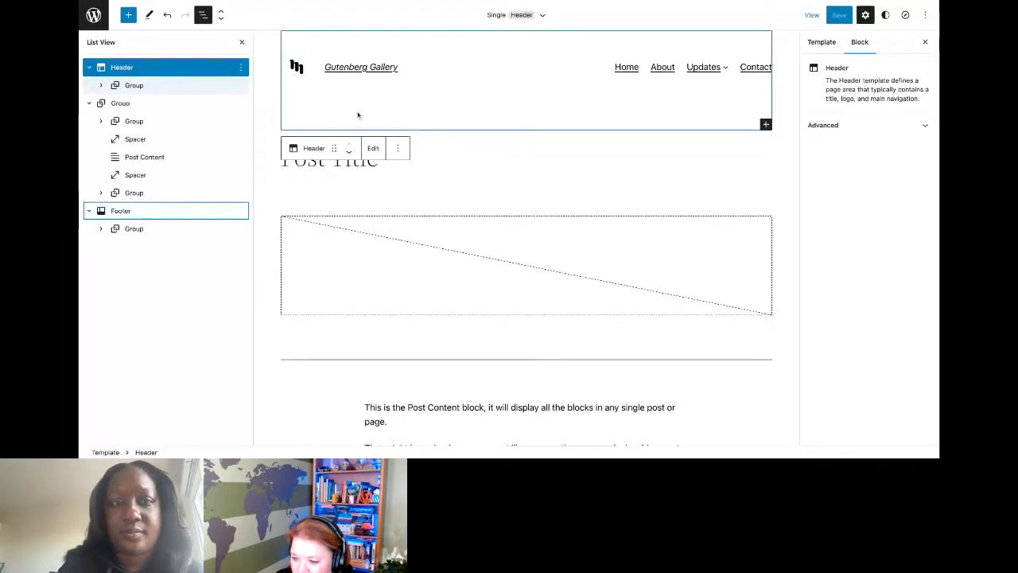
# - Examine the Single template's layout from the post title through the post content, post details and comments section
pyautogui.scroll(-1, 448, 314)
pyautogui.scroll(-1, 448, 316)
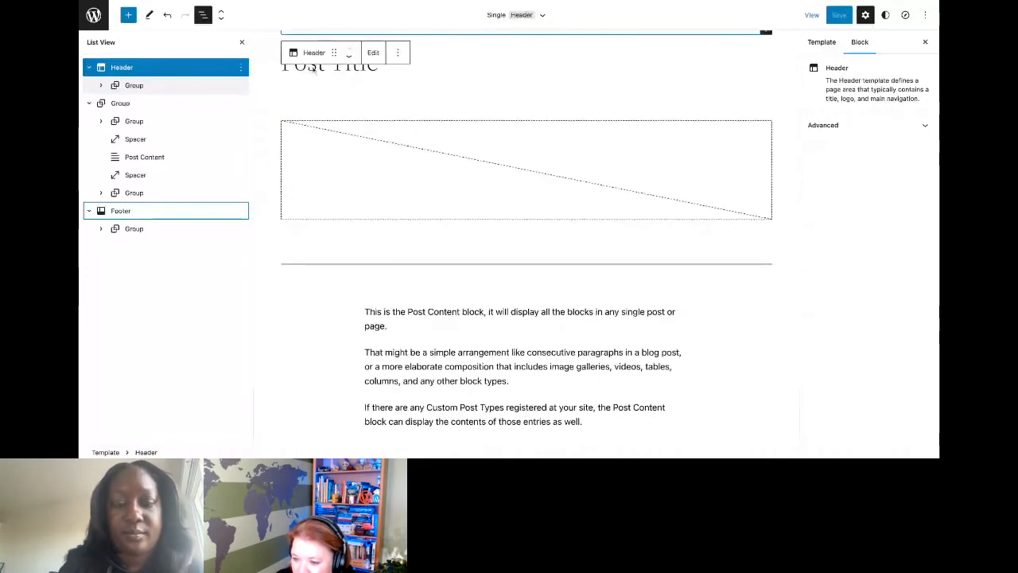
pyautogui.scroll(-1, 529, 389)
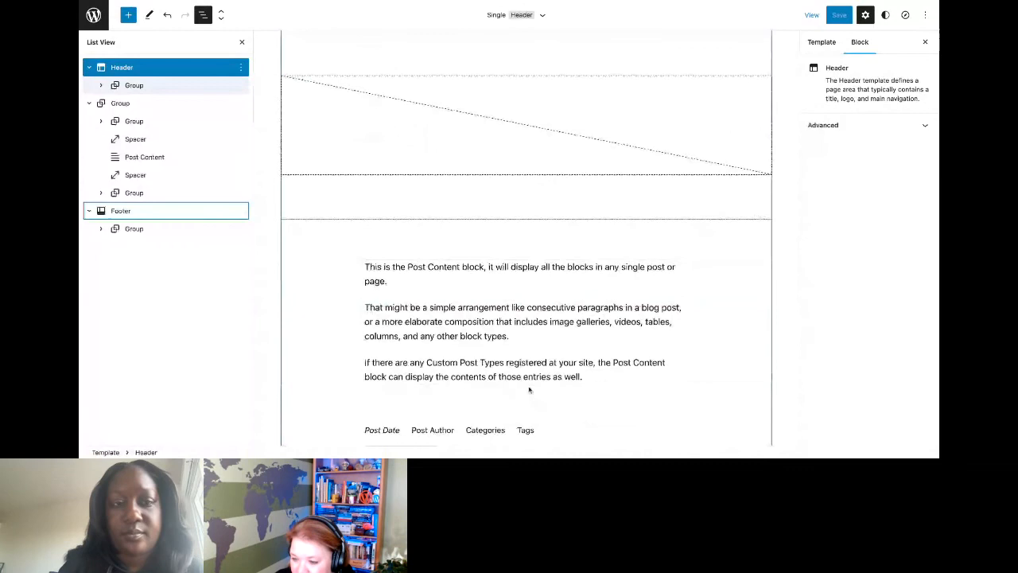
pyautogui.scroll(-2, 528, 389)
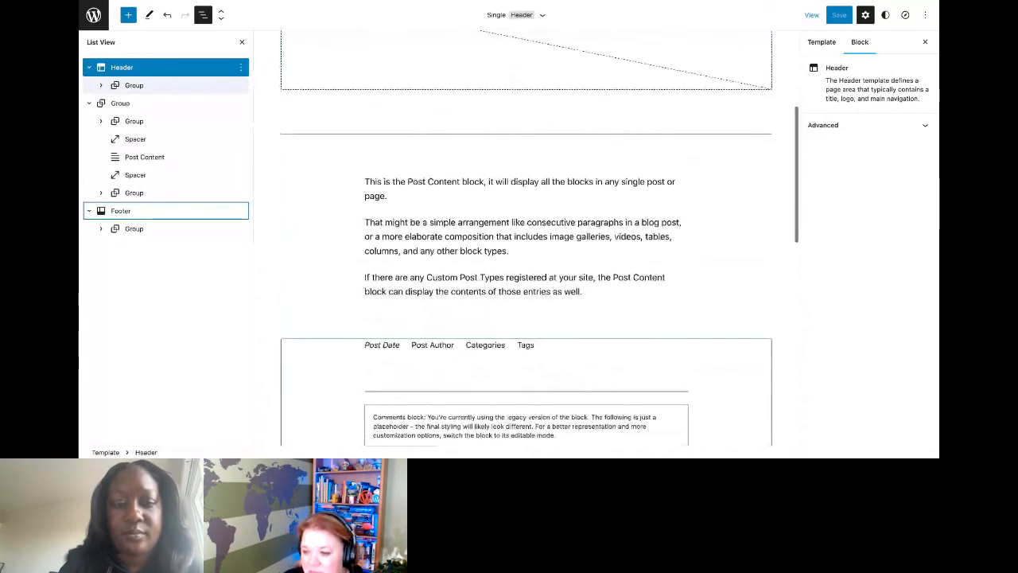
pyautogui.scroll(-5, 525, 310)
pyautogui.scroll(-3, 526, 254)
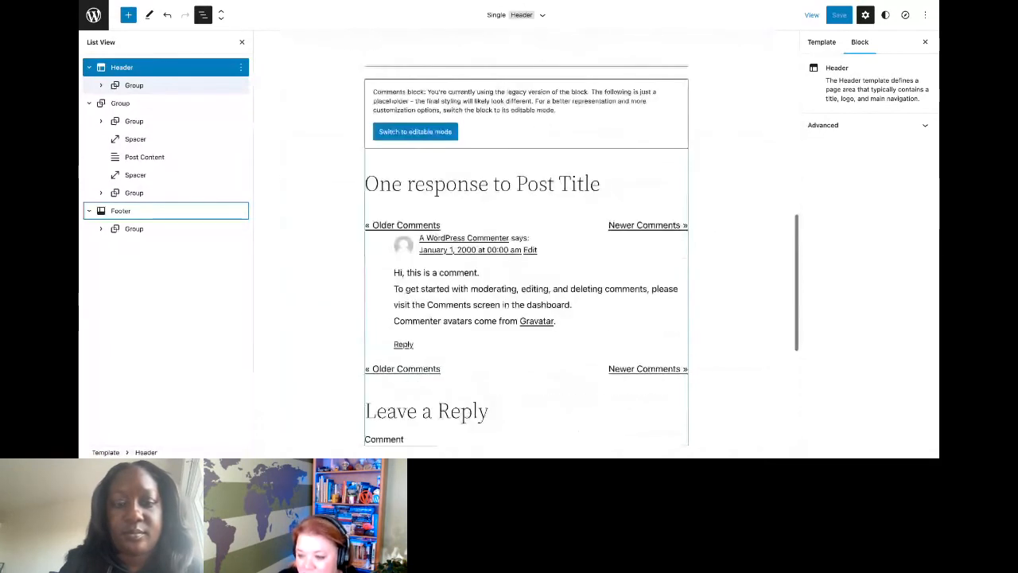
pyautogui.scroll(-4, 525, 255)
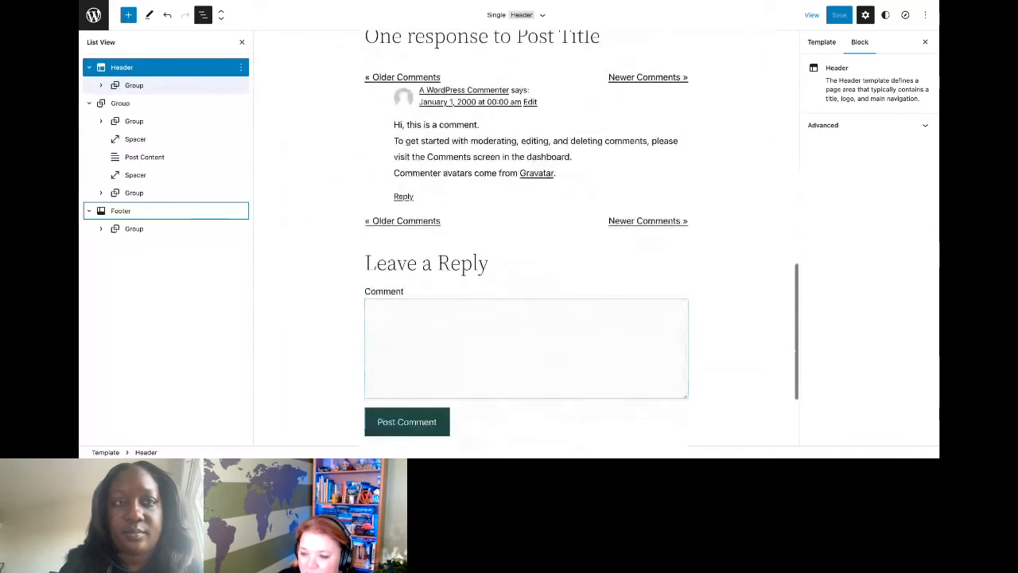
pyautogui.scroll(10, 345, 123)
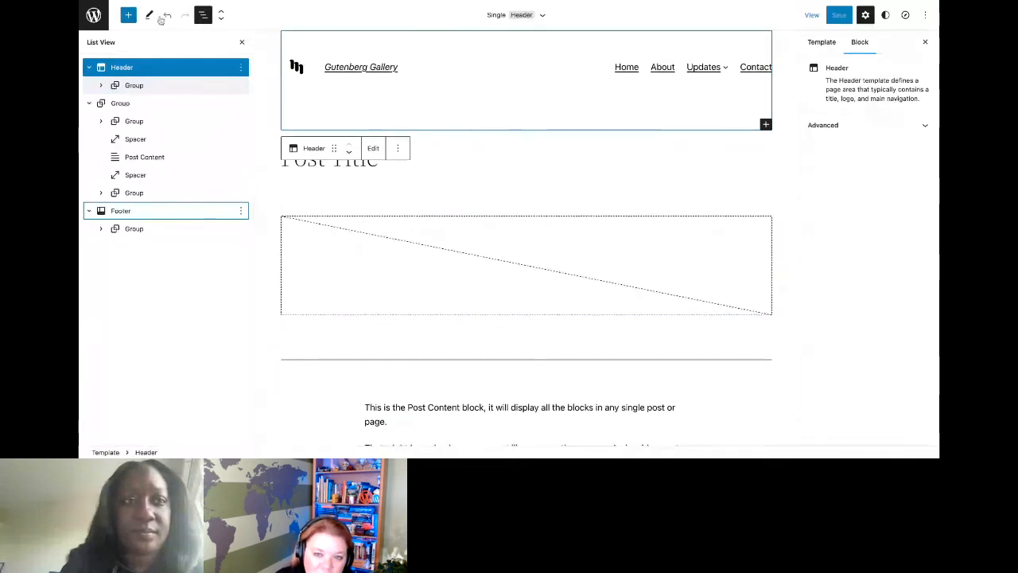
# - Return to the template list and add a new Category template for the specific category Exhibits
pyautogui.click(95, 17)
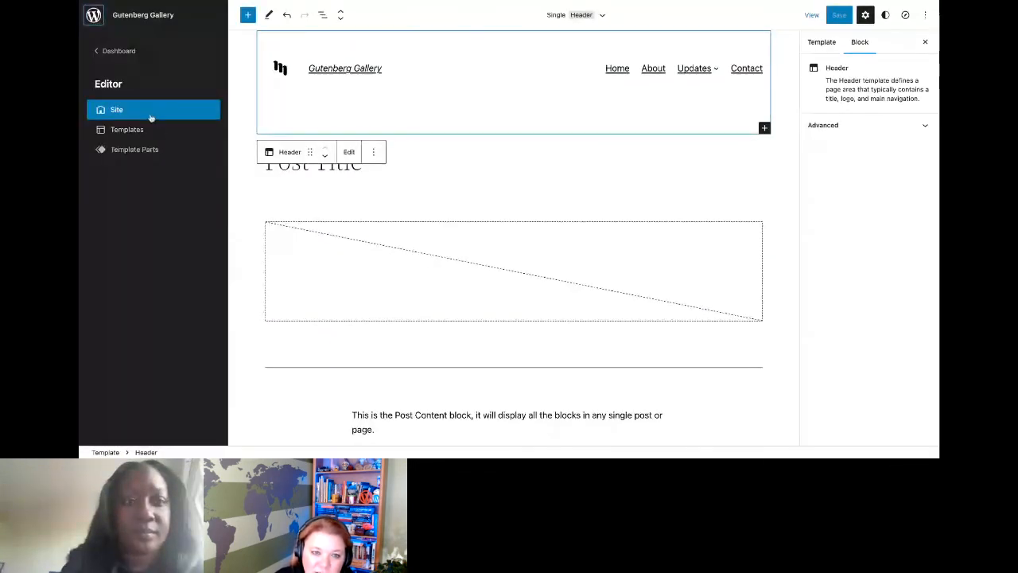
pyautogui.click(151, 131)
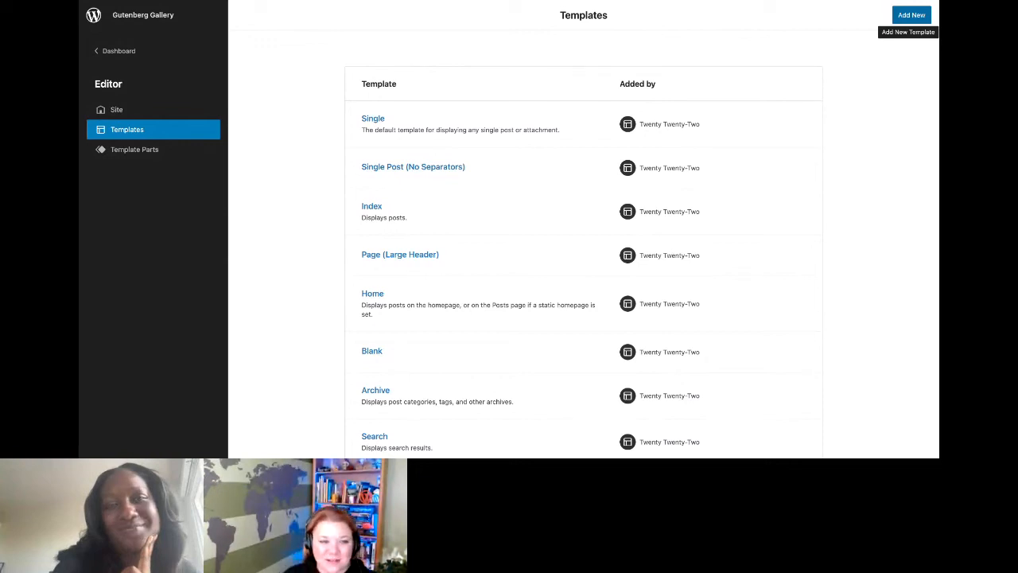
pyautogui.click(912, 15)
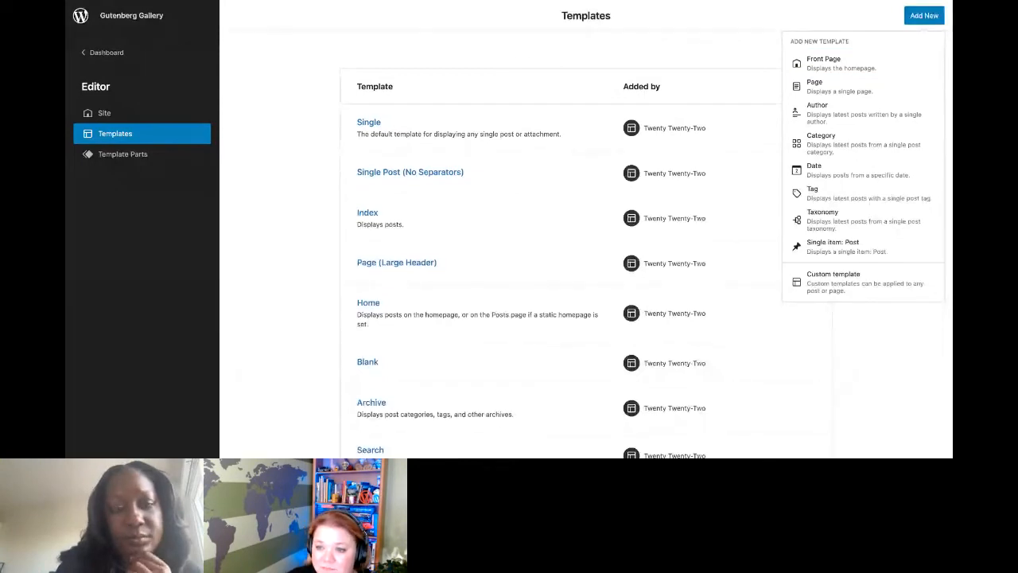
pyautogui.click(821, 140)
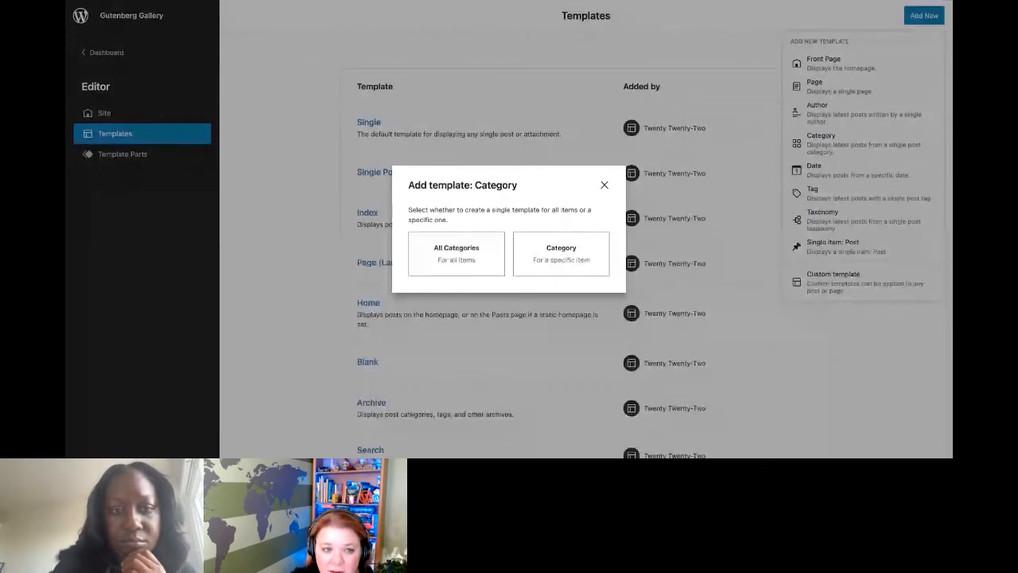
pyautogui.click(612, 305)
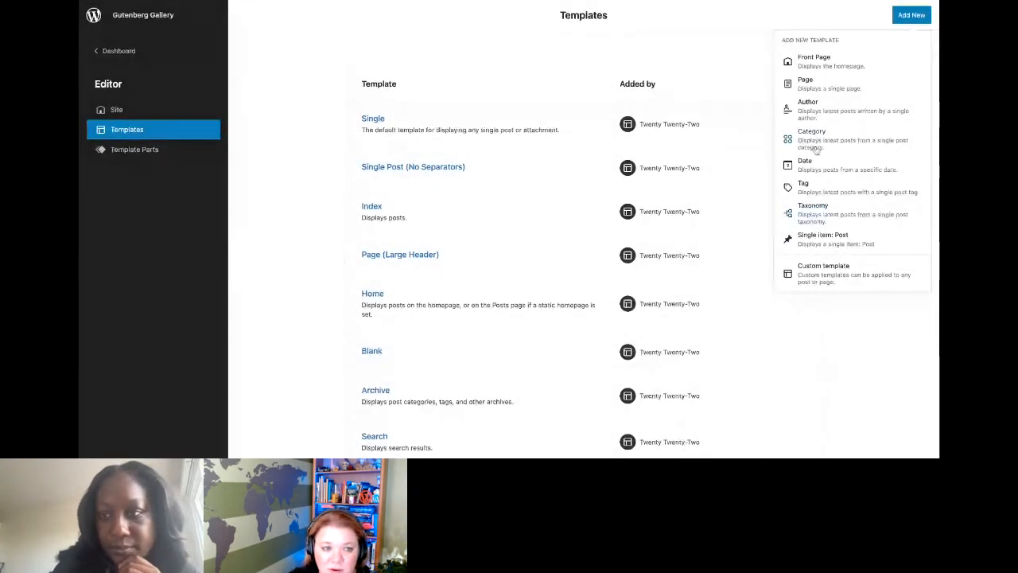
pyautogui.click(815, 140)
pyautogui.click(581, 256)
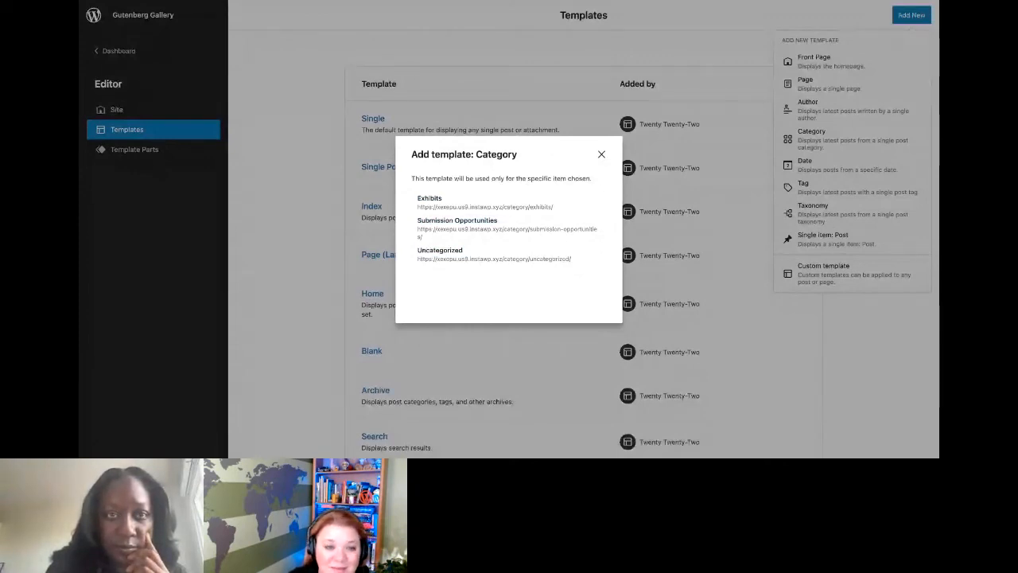
pyautogui.click(490, 205)
# - Review the Category: Exhibits template's post listing and view the settings of its Archive Title block
pyautogui.scroll(-5, 488, 211)
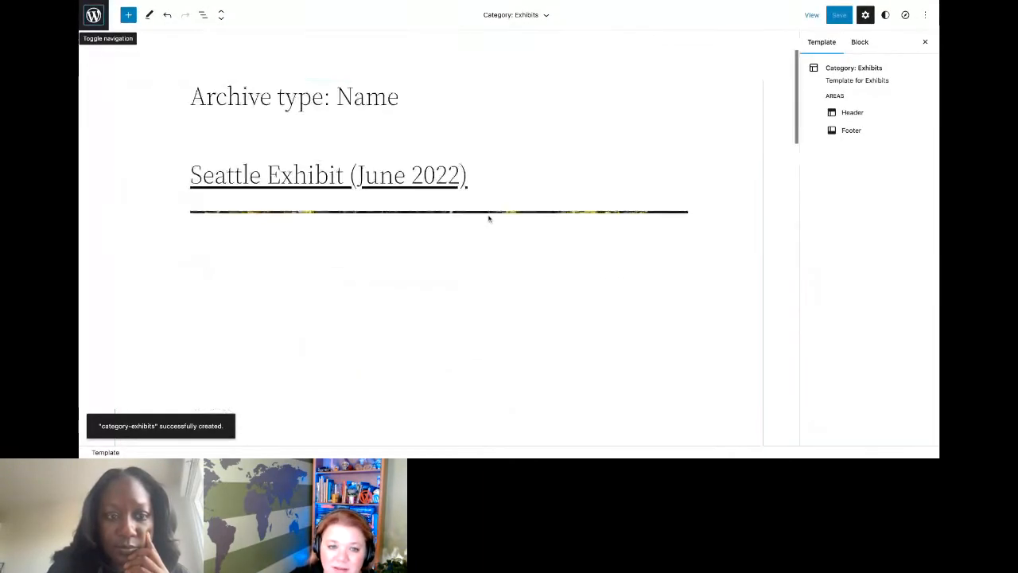
pyautogui.scroll(-3, 489, 218)
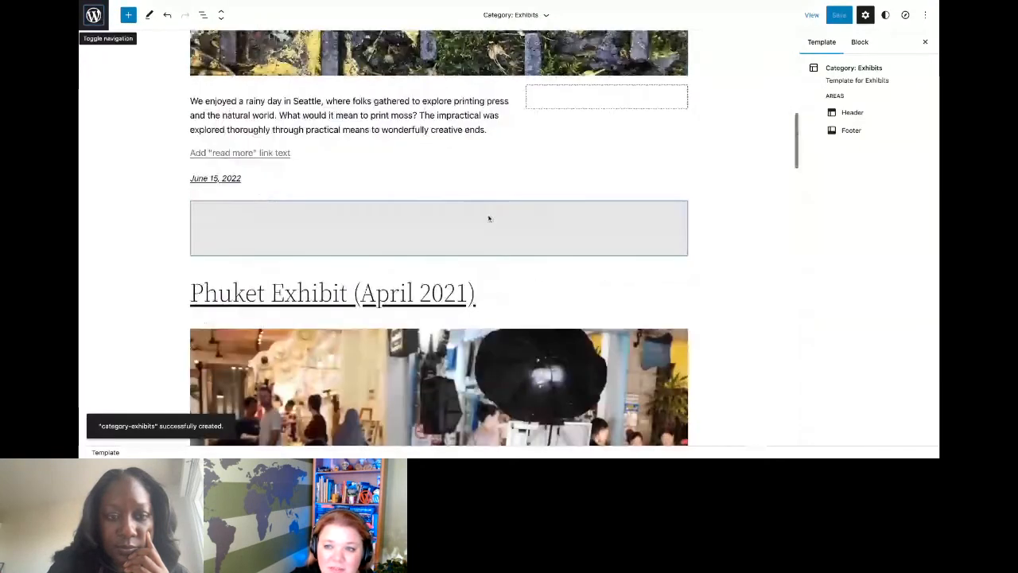
pyautogui.scroll(-6, 489, 218)
pyautogui.scroll(-5, 439, 238)
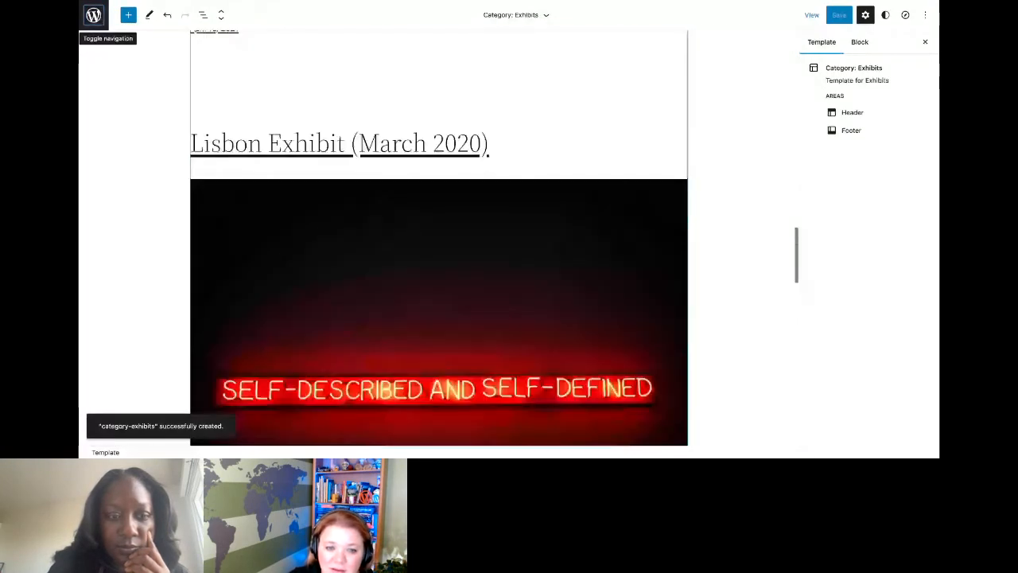
pyautogui.scroll(-5, 439, 239)
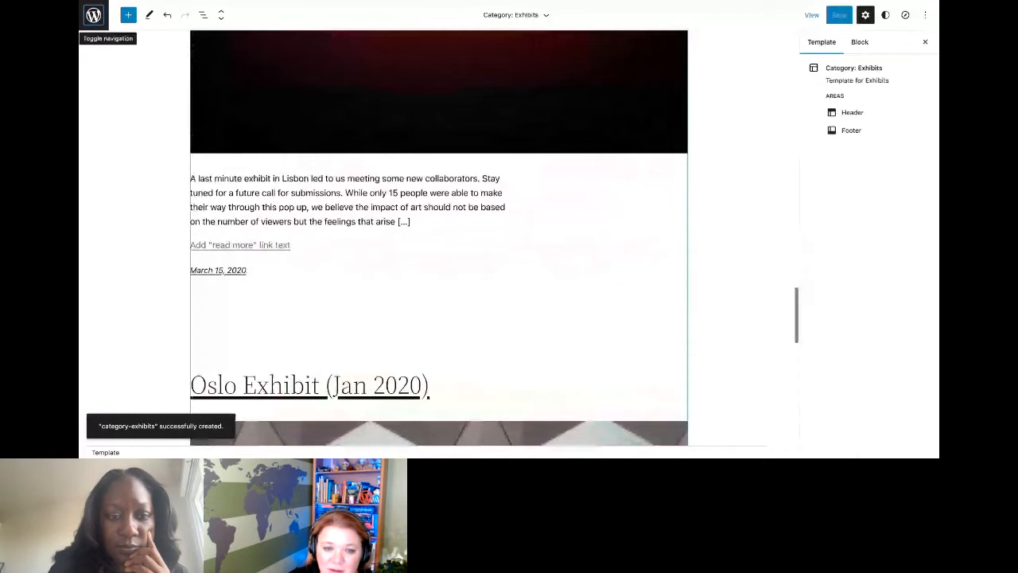
pyautogui.scroll(-6, 439, 239)
pyautogui.scroll(10, 439, 239)
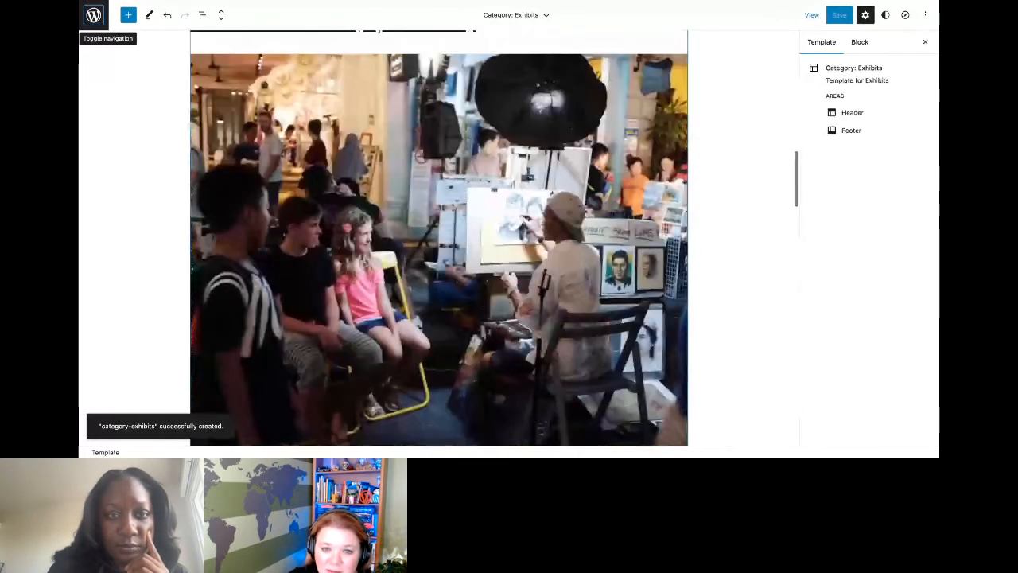
pyautogui.scroll(10, 439, 239)
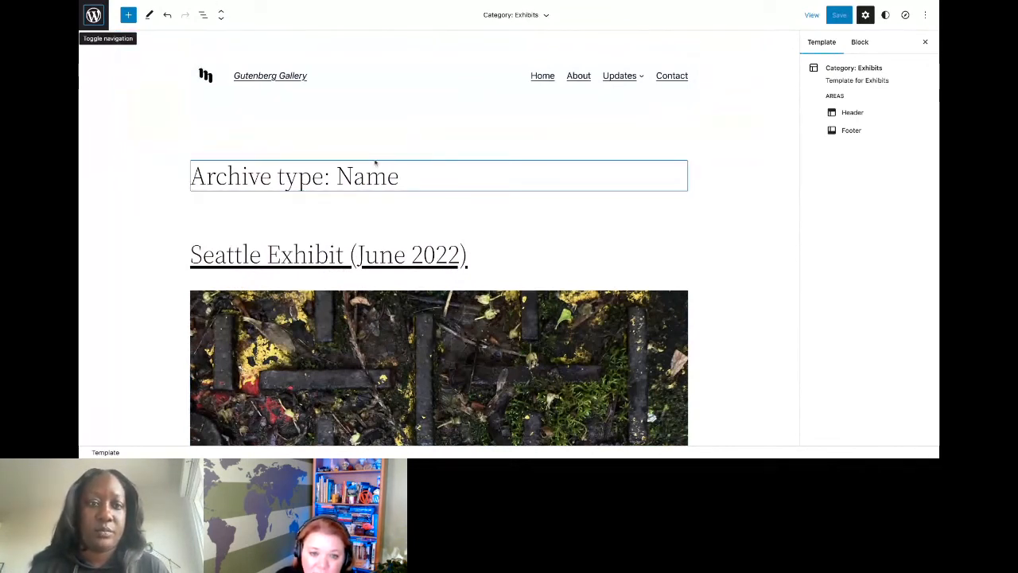
pyautogui.click(402, 183)
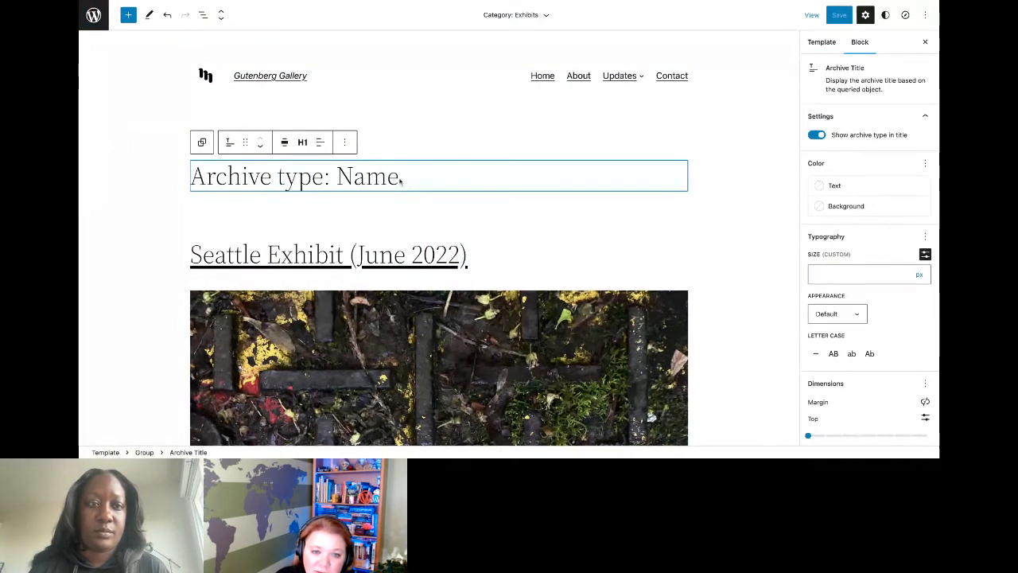
# - Try to select the placeholder text of the Archive Title block for editing
pyautogui.tripleClick(400, 182)
pyautogui.click(400, 182)
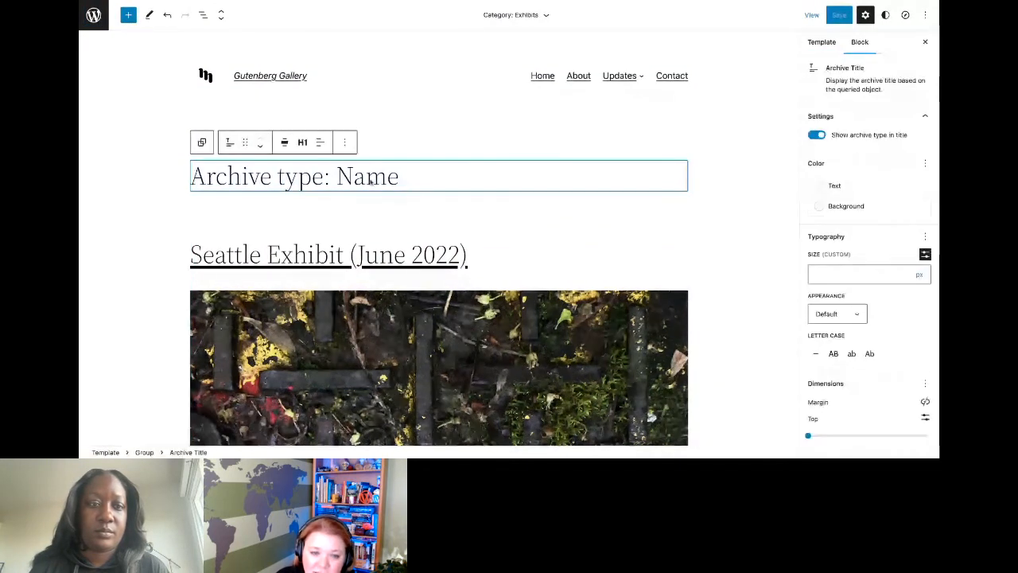
pyautogui.tripleClick(402, 181)
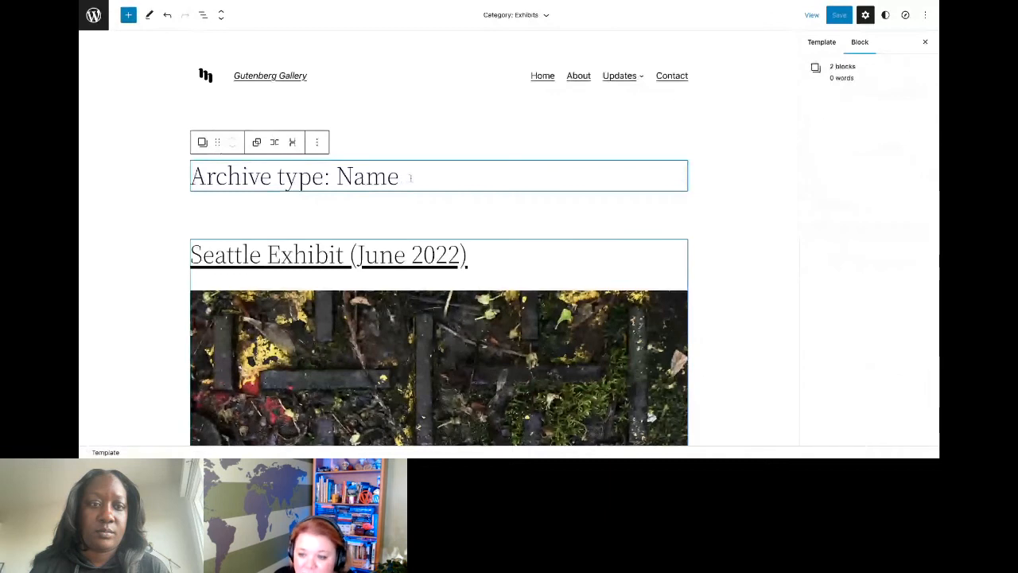
pyautogui.click(403, 182)
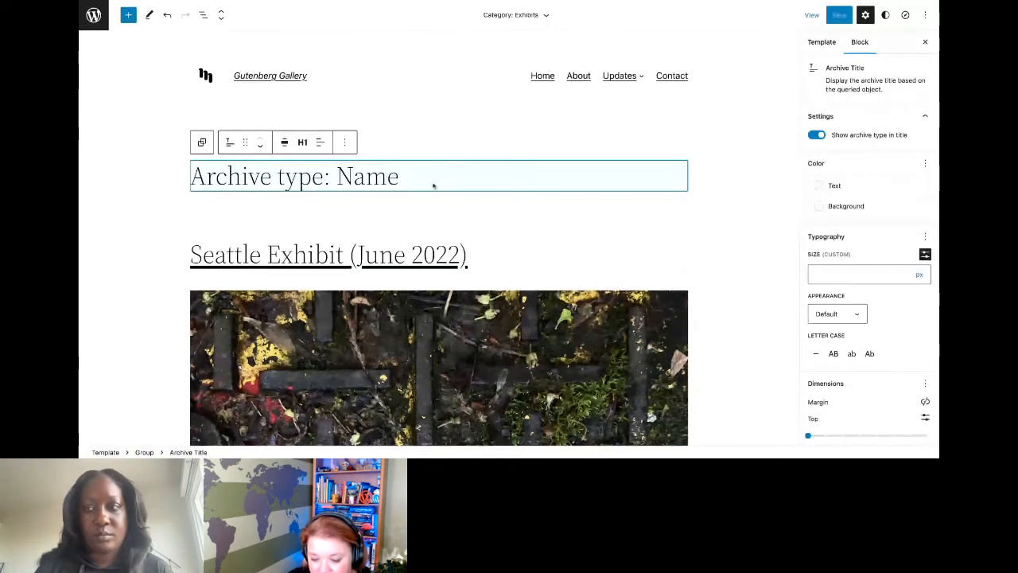
pyautogui.scroll(-1, 436, 185)
pyautogui.scroll(1, 438, 186)
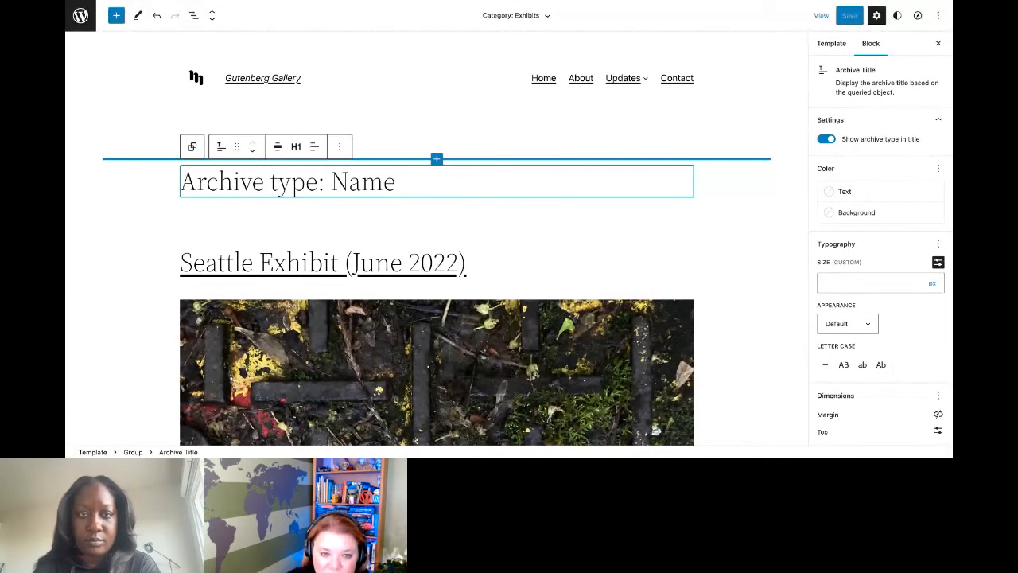
# - Show the template's block structure, expand the Group and its Query Loop, and select the Query Loop block
pyautogui.scroll(-1, 470, 310)
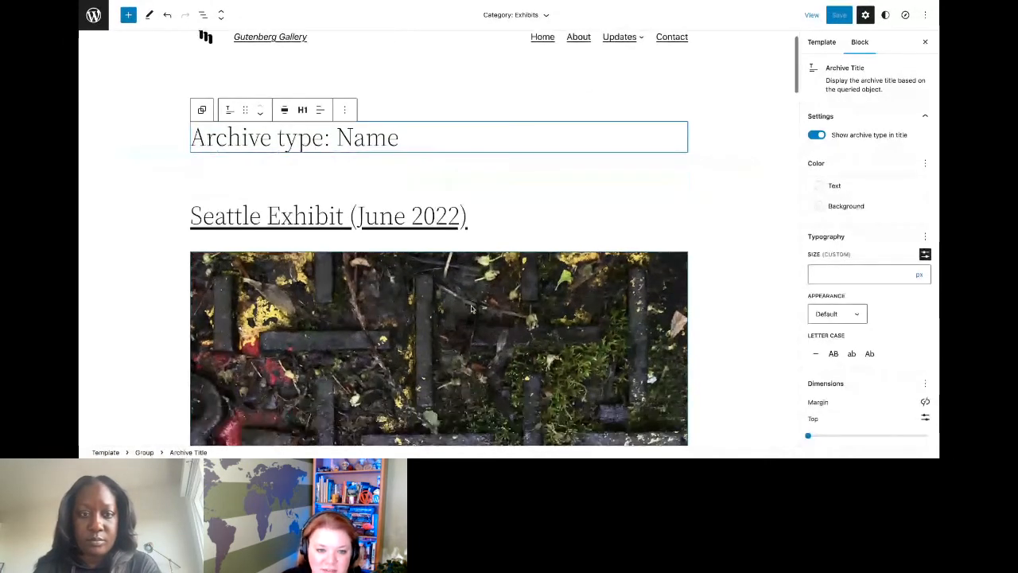
pyautogui.scroll(-3, 469, 308)
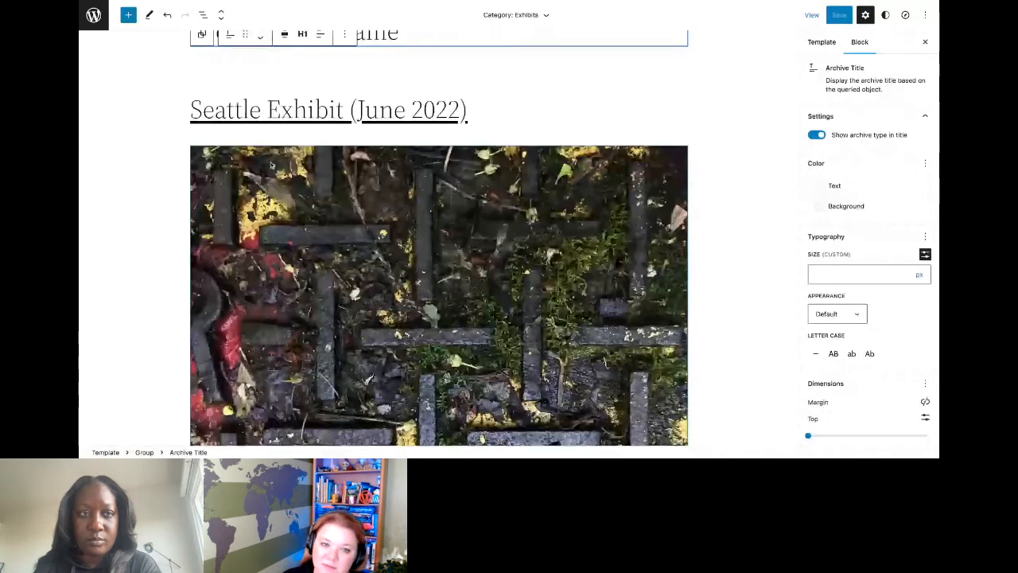
pyautogui.click(202, 14)
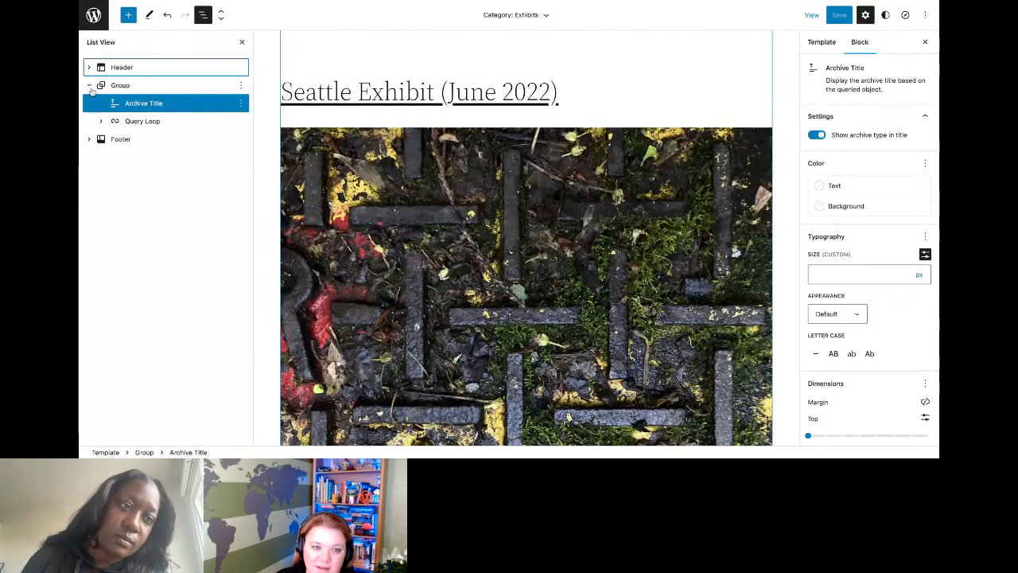
pyautogui.click(89, 85)
pyautogui.click(90, 85)
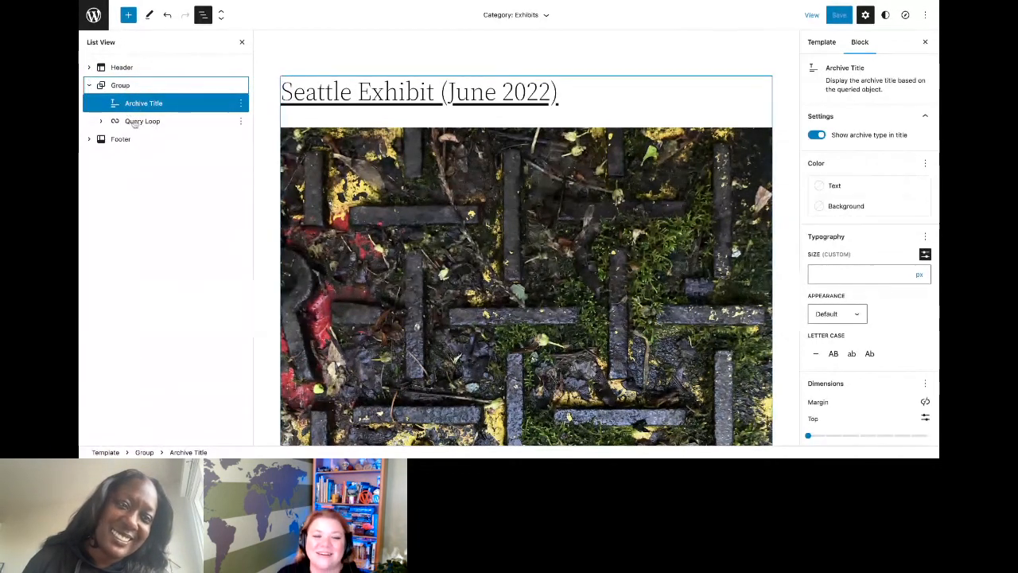
pyautogui.click(100, 121)
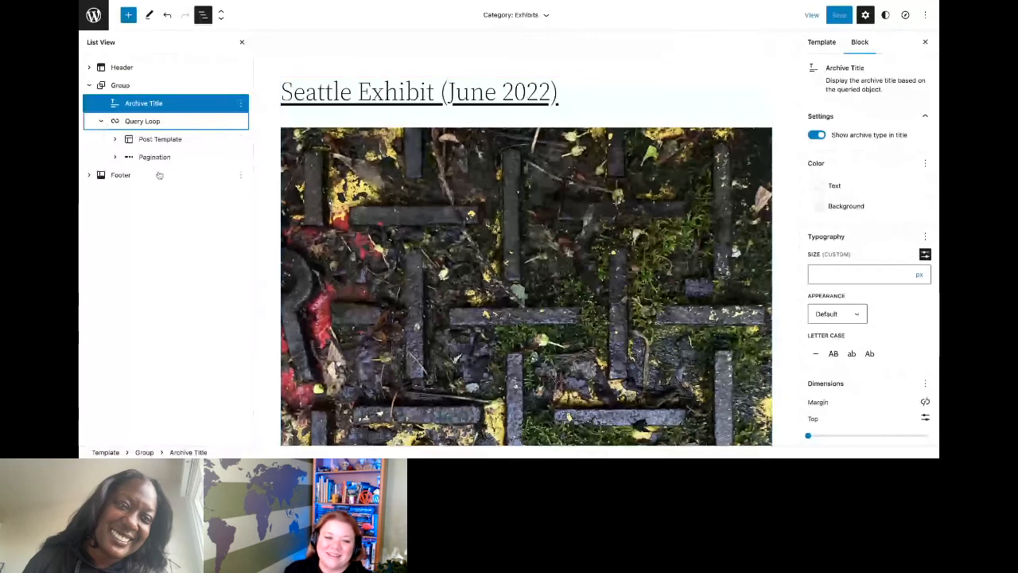
pyautogui.click(139, 124)
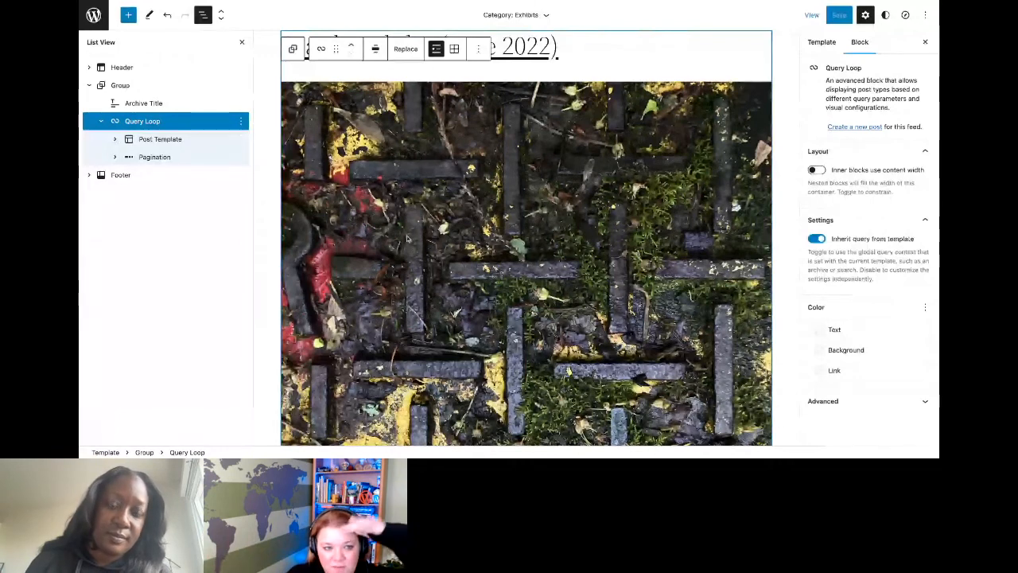
# - Switch the Query Loop's exhibit posts from list view to grid view
pyautogui.scroll(-2, 407, 237)
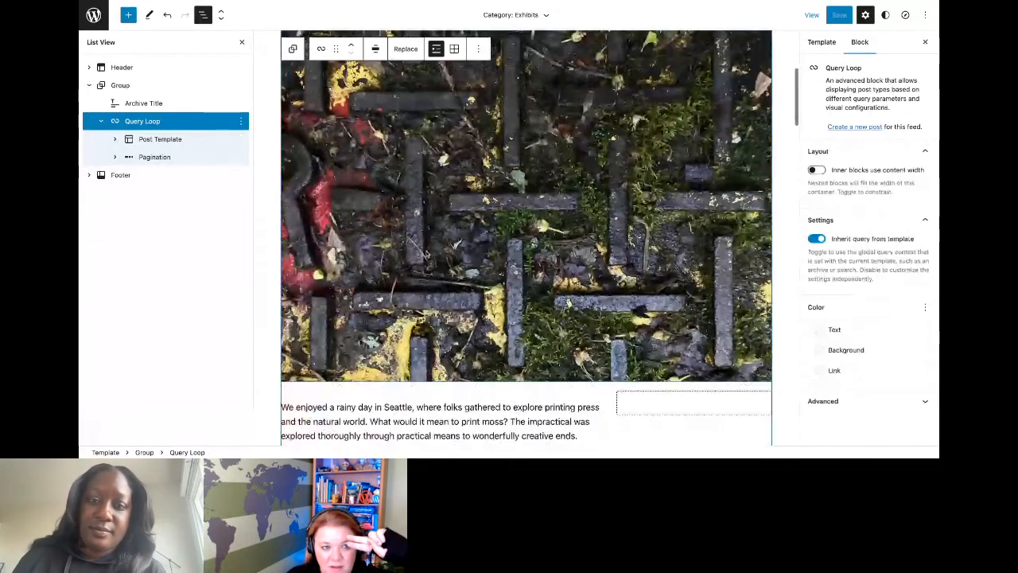
pyautogui.scroll(-4, 526, 239)
pyautogui.scroll(-2, 525, 239)
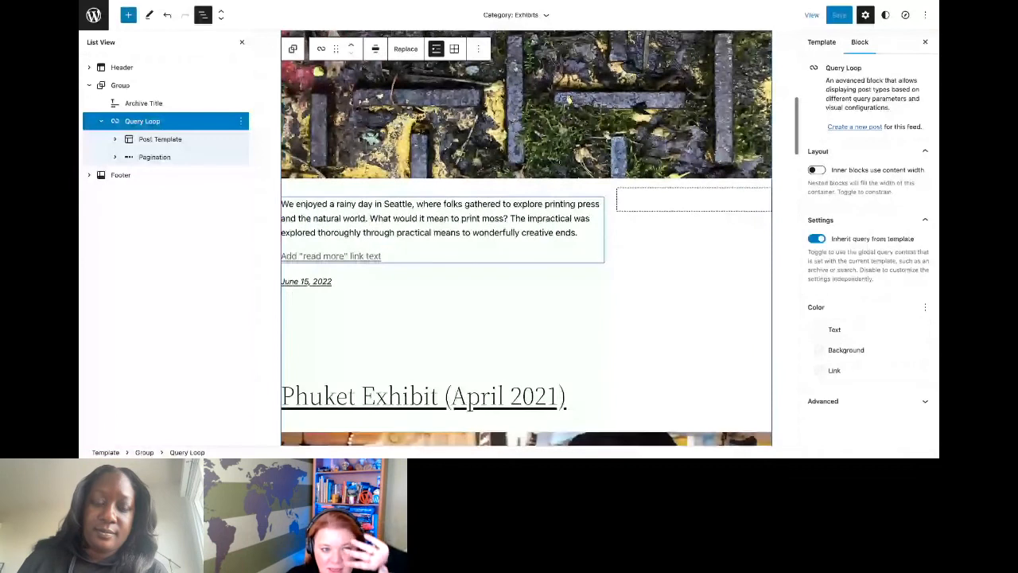
pyautogui.scroll(7, 526, 238)
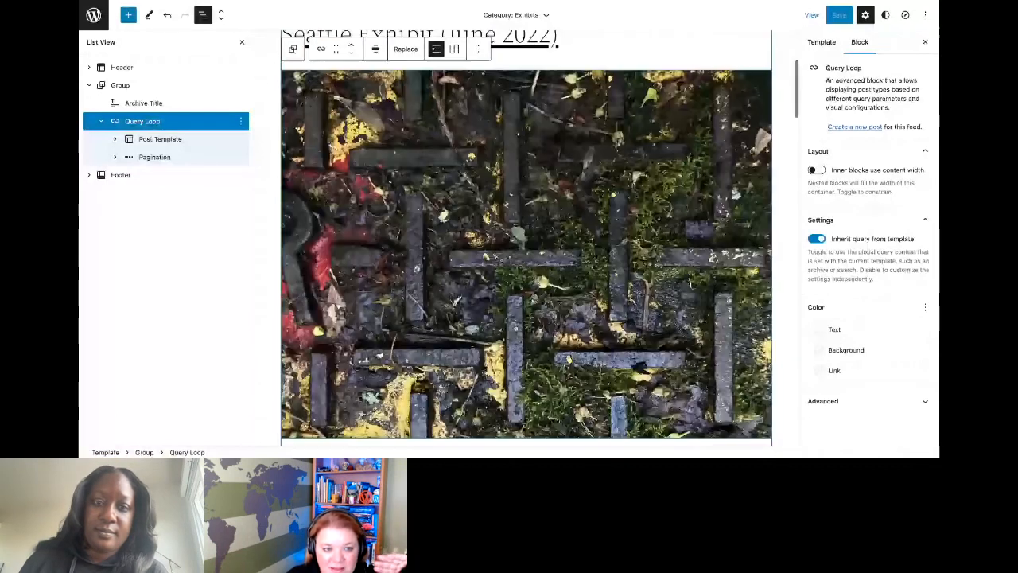
pyautogui.scroll(1, 526, 238)
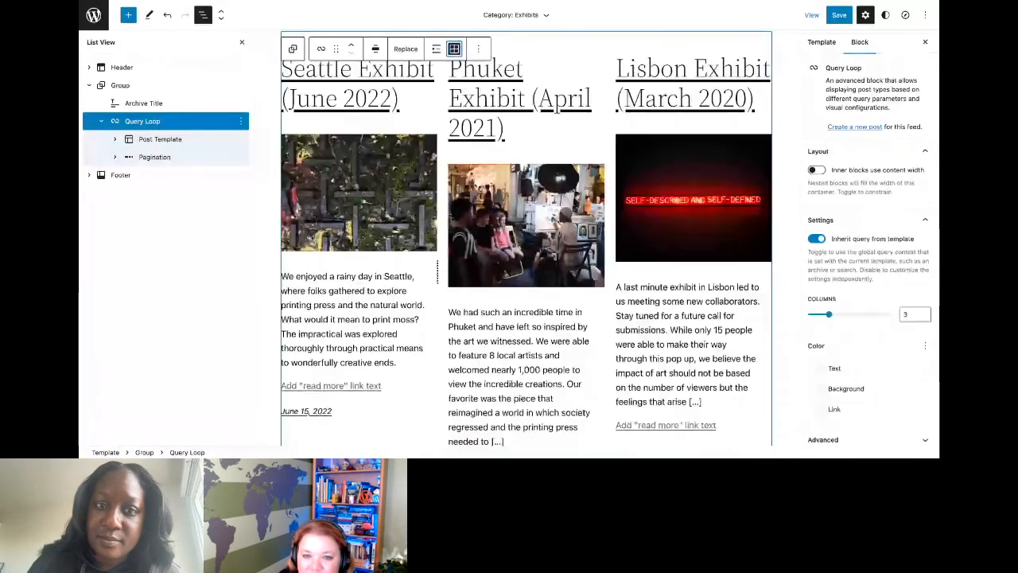
pyautogui.click(454, 49)
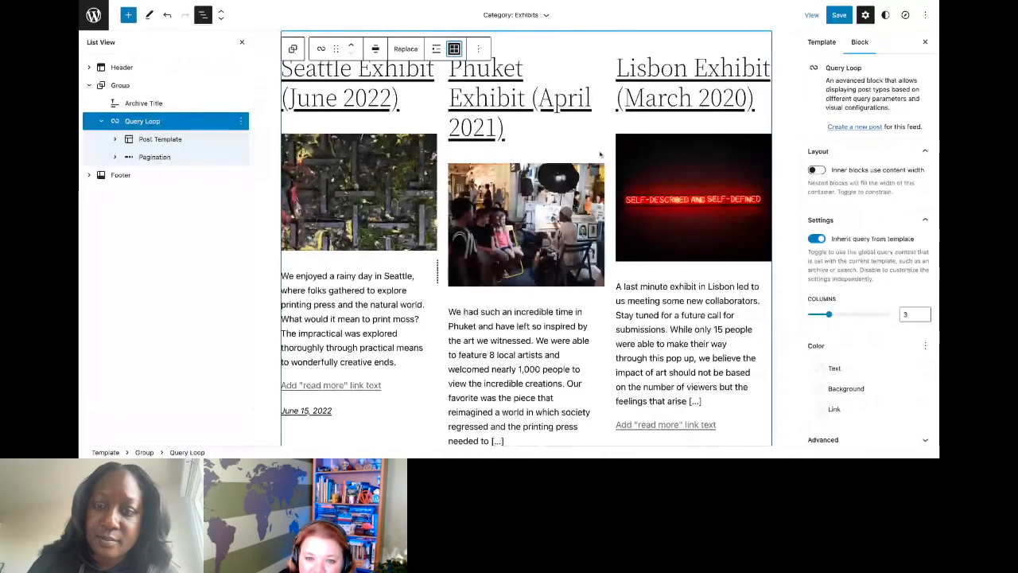
# - Compare the exhibit posts in the Query Loop's list and grid layouts, finishing in grid view
pyautogui.scroll(-4, 600, 155)
pyautogui.scroll(-4, 600, 155)
pyautogui.scroll(10, 605, 159)
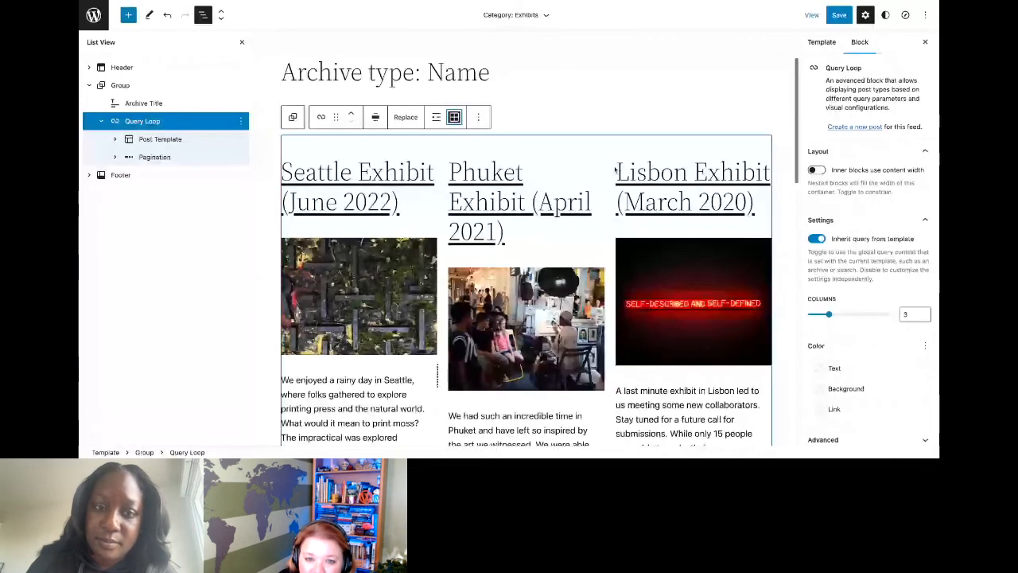
pyautogui.scroll(2, 443, 205)
pyautogui.click(438, 203)
pyautogui.click(453, 204)
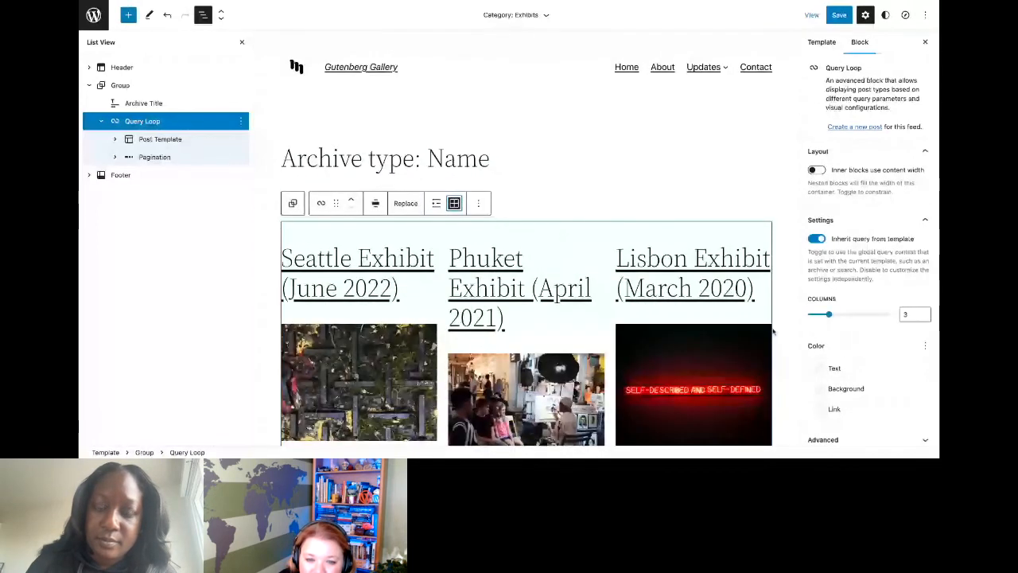
pyautogui.scroll(-3, 772, 332)
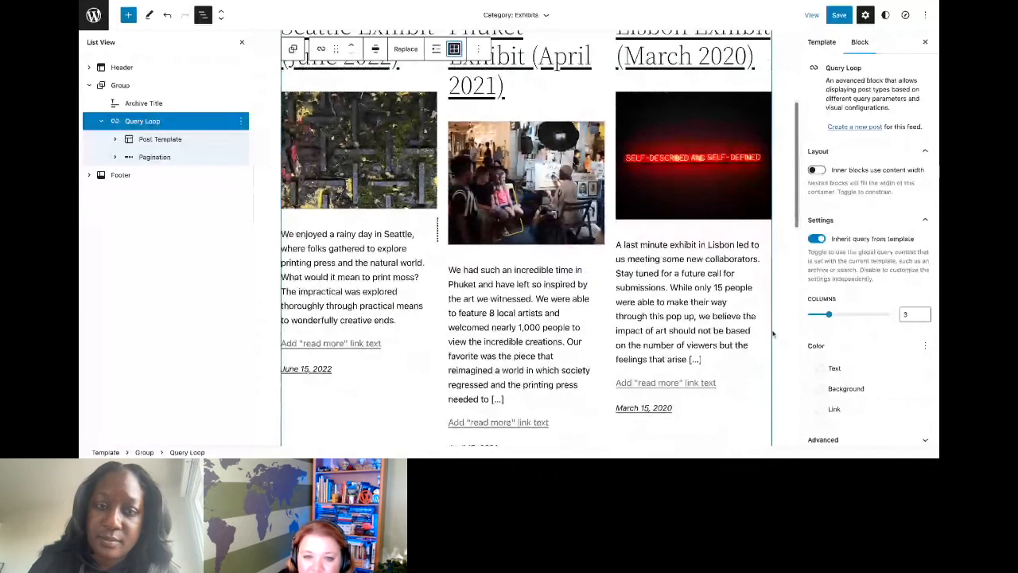
pyautogui.scroll(-2, 772, 334)
pyautogui.scroll(3, 772, 334)
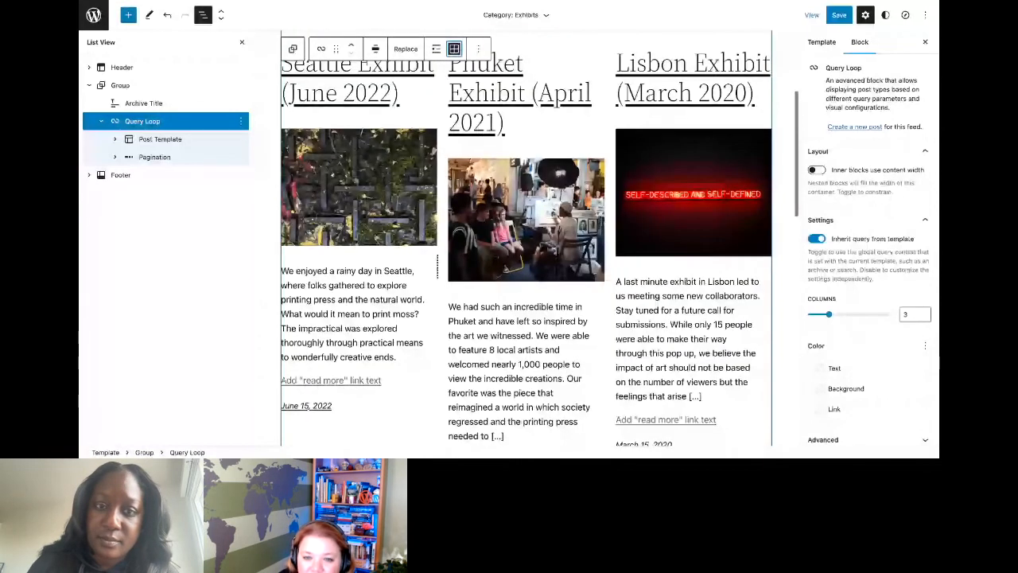
pyautogui.scroll(2, 525, 238)
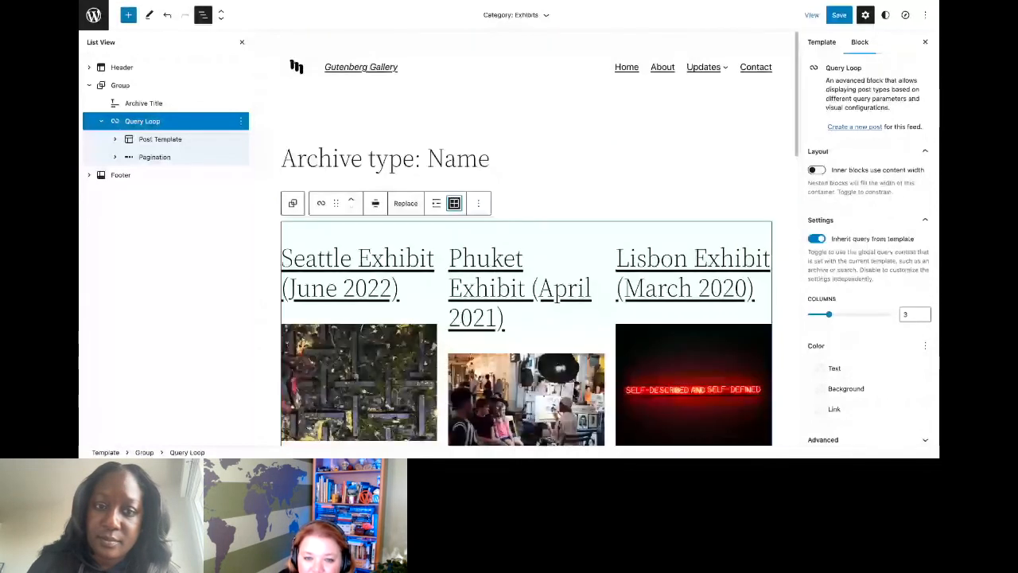
pyautogui.click(436, 203)
pyautogui.click(454, 204)
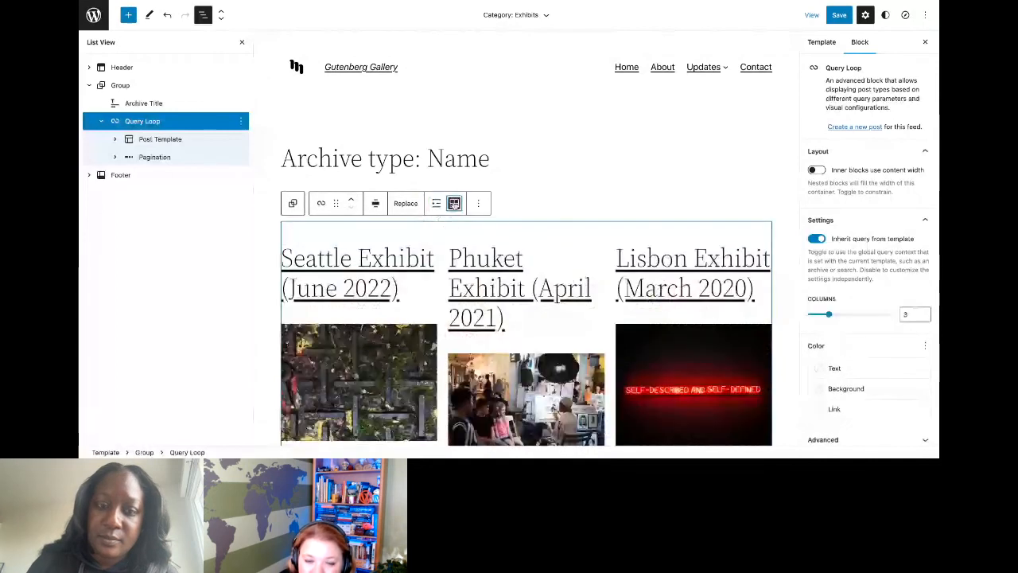
pyautogui.scroll(-3, 541, 189)
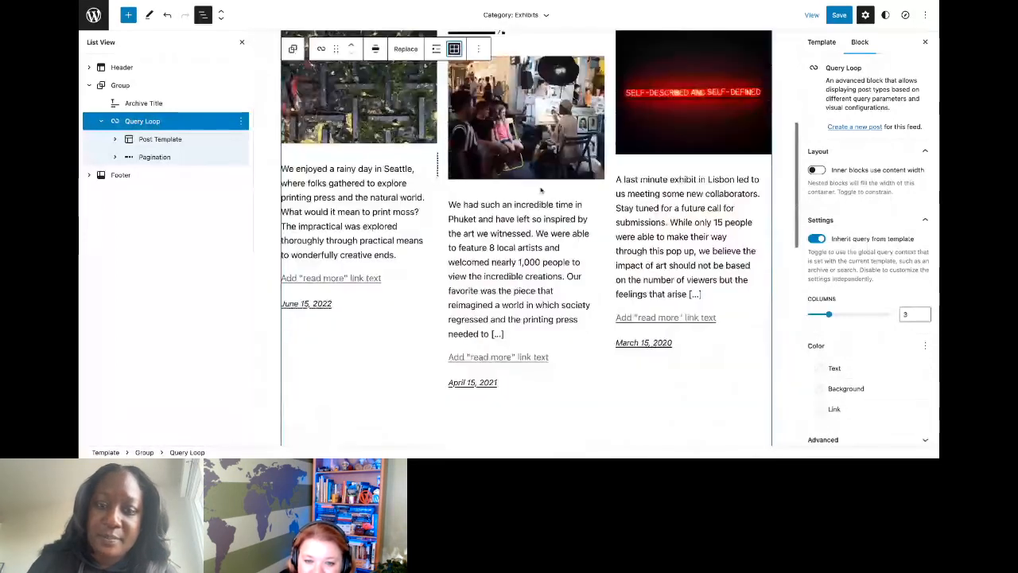
pyautogui.scroll(2, 541, 190)
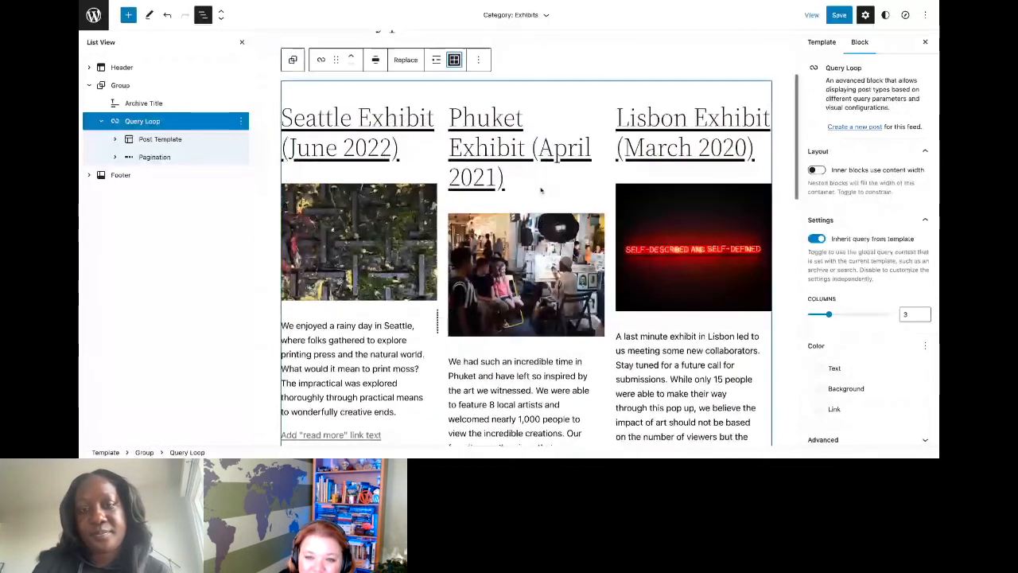
pyautogui.scroll(1, 541, 190)
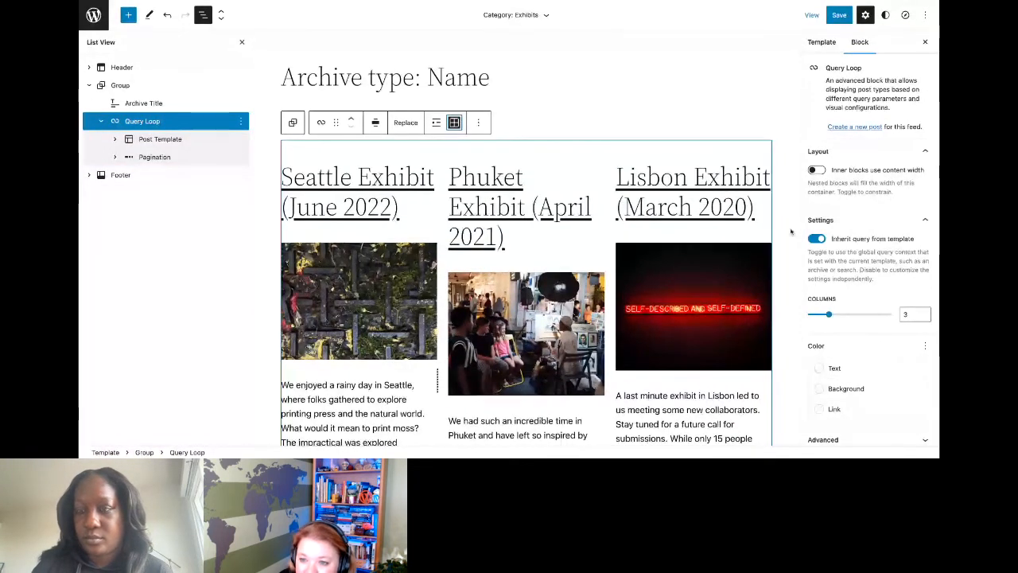
# - Set the Query Loop grid to 2 columns
pyautogui.scroll(-1, 790, 232)
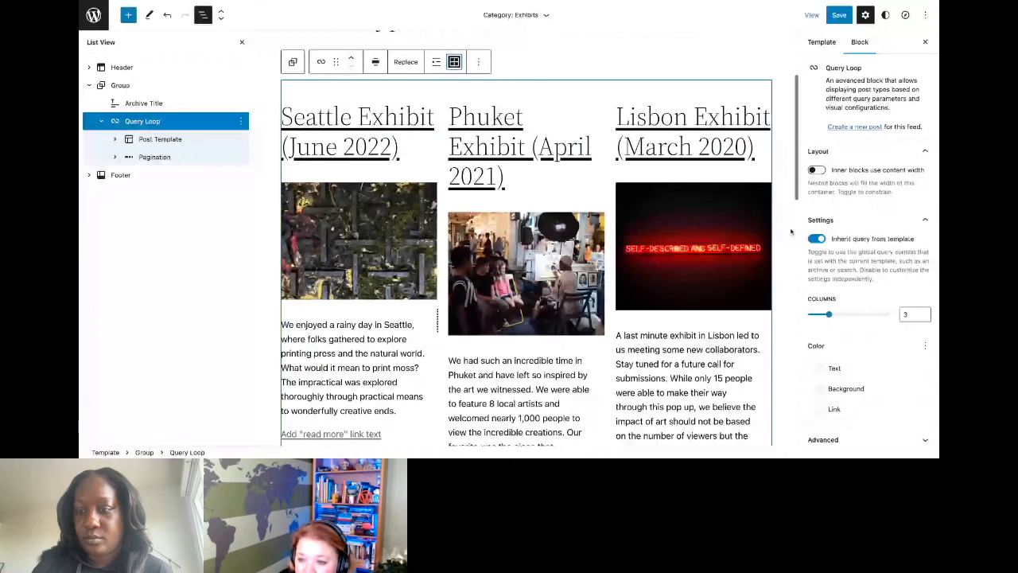
pyautogui.scroll(-1, 801, 258)
pyautogui.moveTo(830, 312)
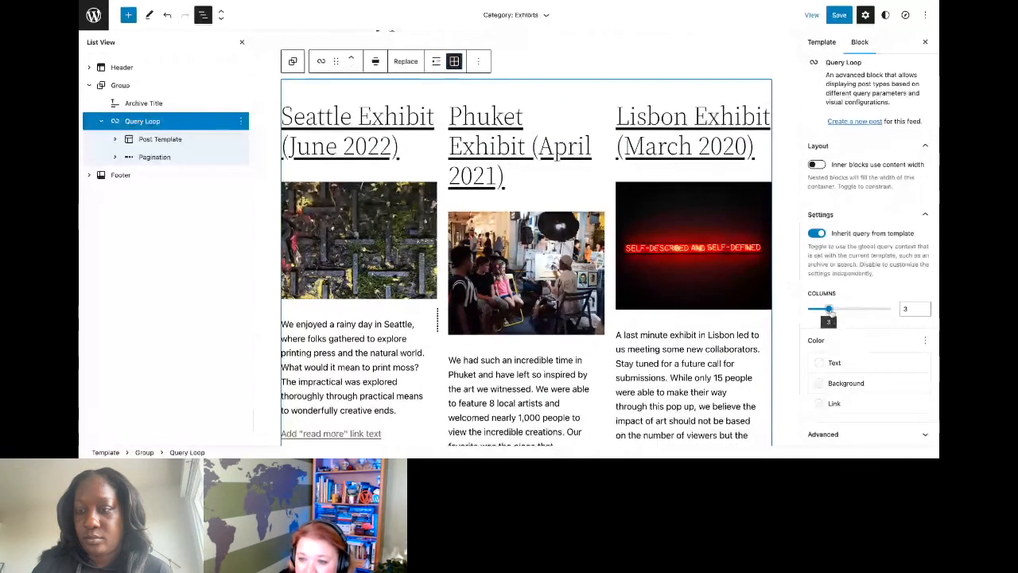
pyautogui.click(914, 309)
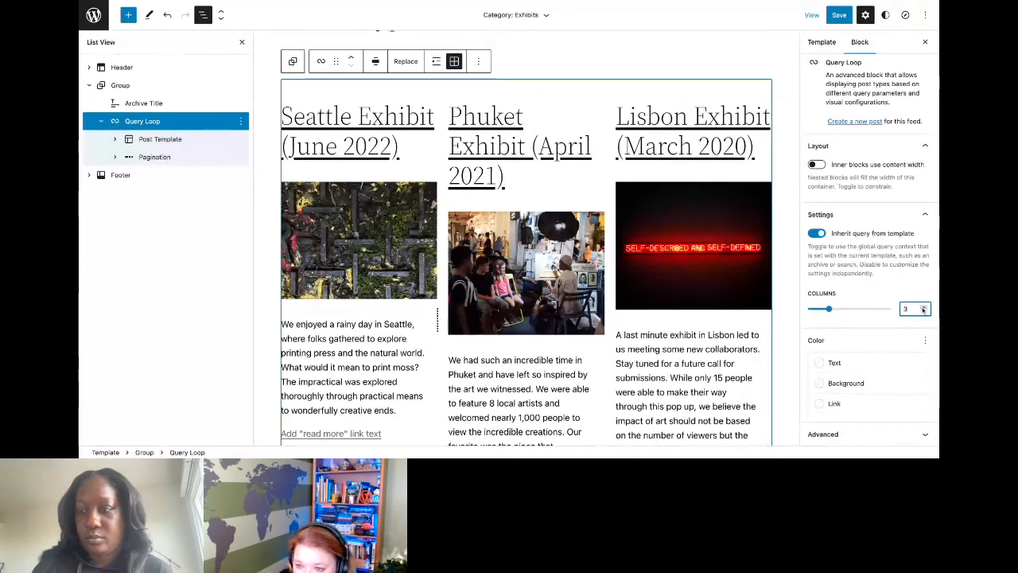
pyautogui.click(924, 310)
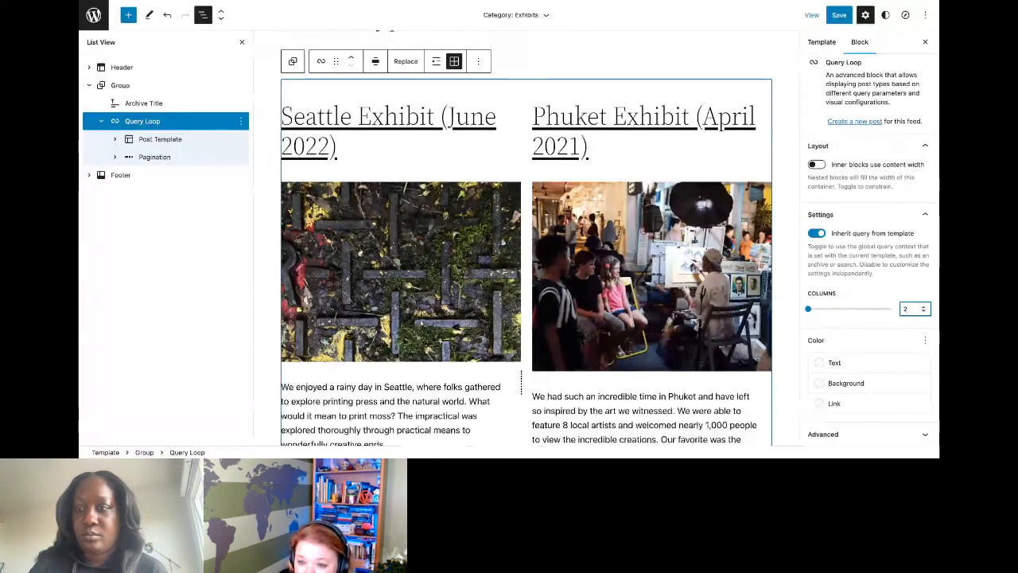
# - Try the content-width option for the Query Loop's inner blocks on and off, leaving it switched off
pyautogui.click(817, 165)
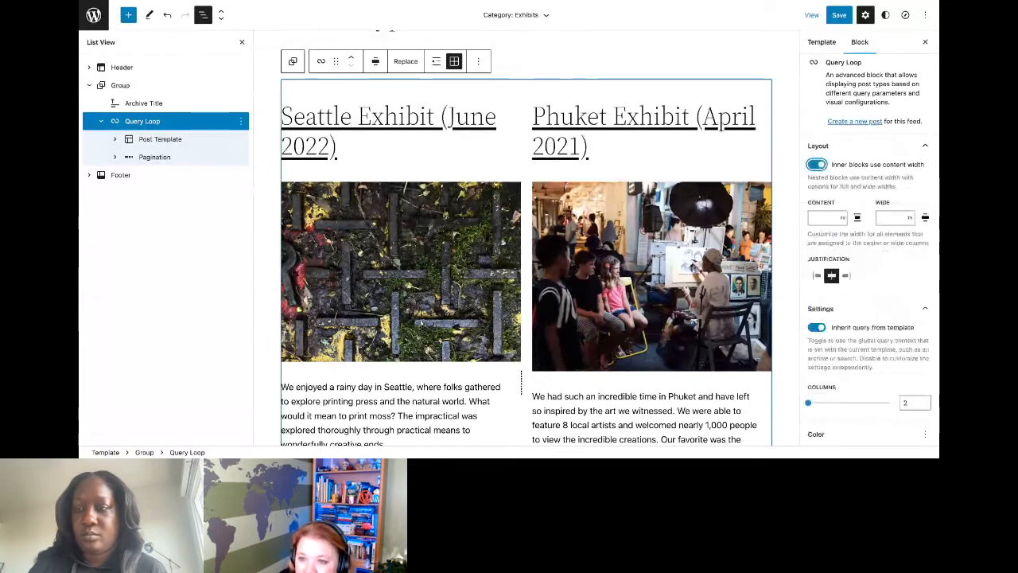
pyautogui.click(817, 166)
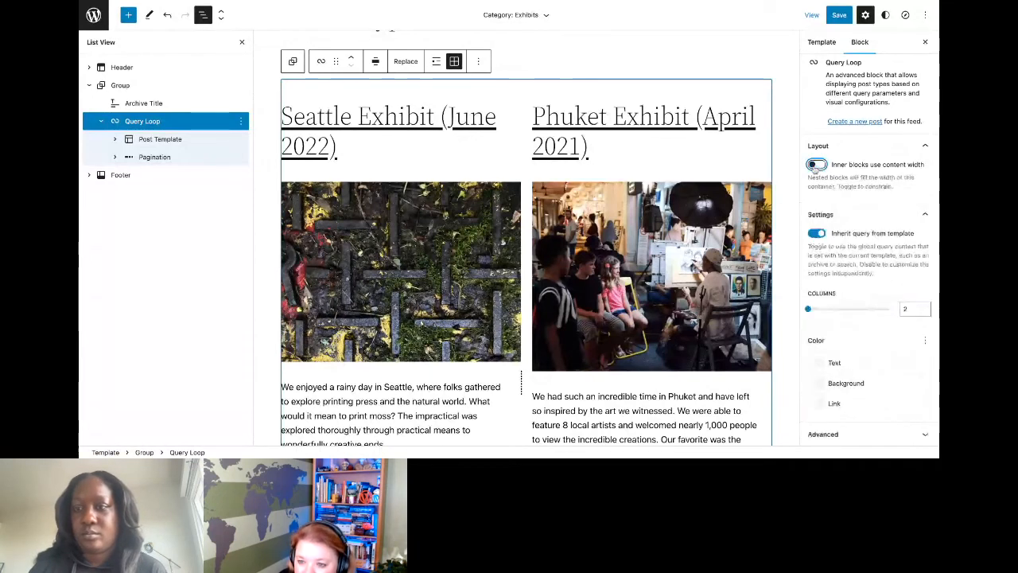
pyautogui.click(817, 165)
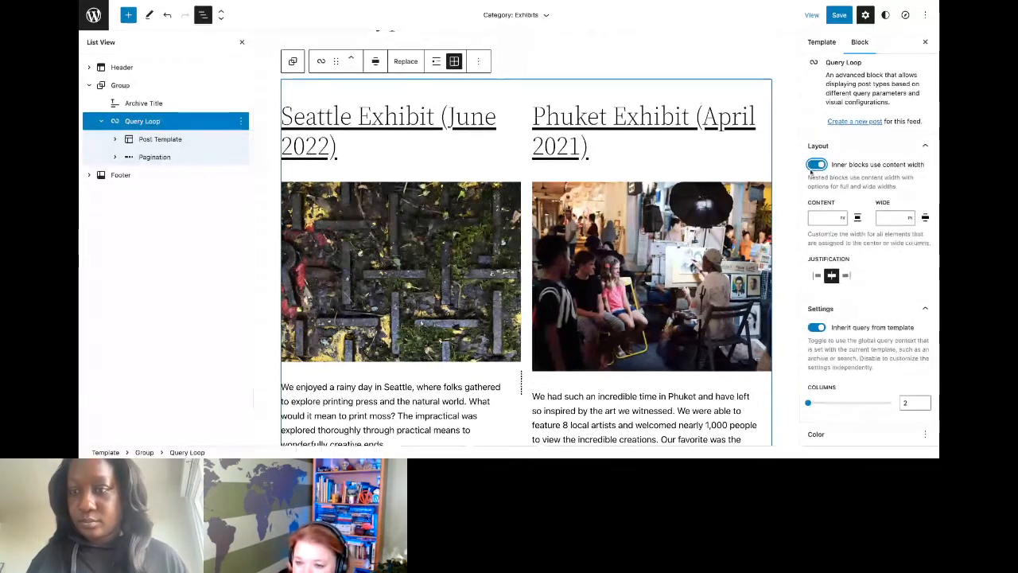
pyautogui.click(812, 166)
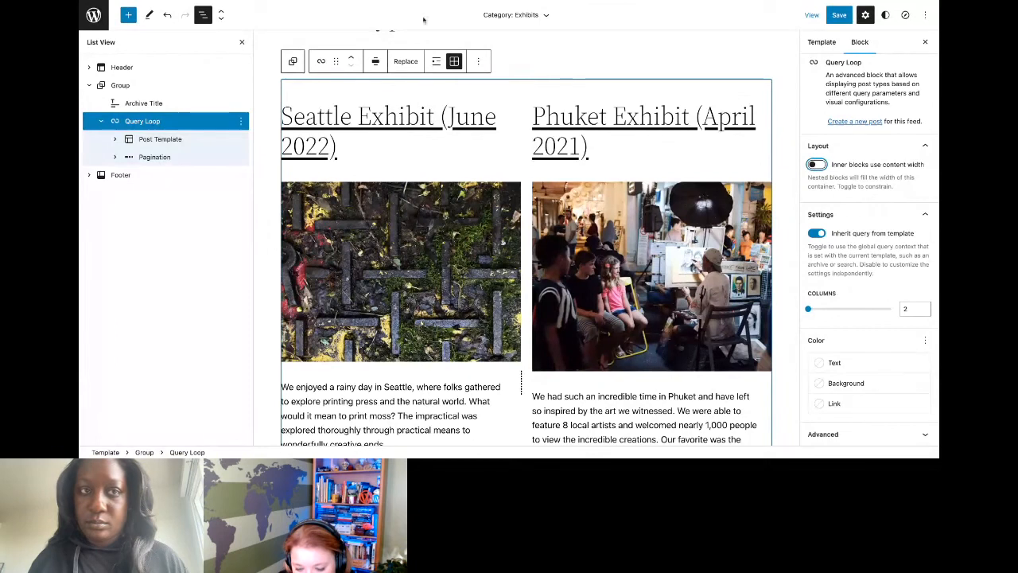
# - Save the changes to the Category: Exhibits template
pyautogui.click(385, 1)
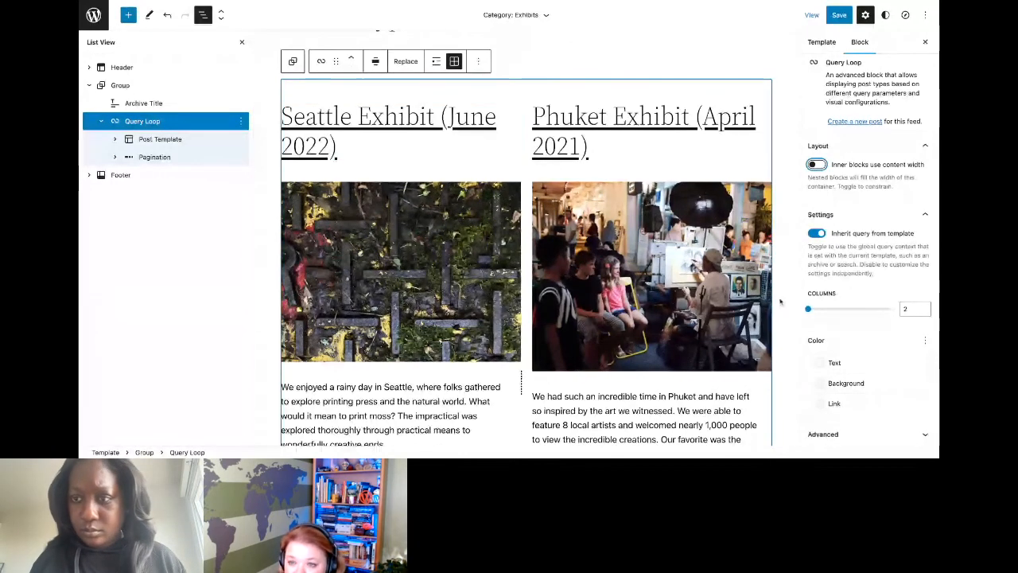
pyautogui.click(842, 22)
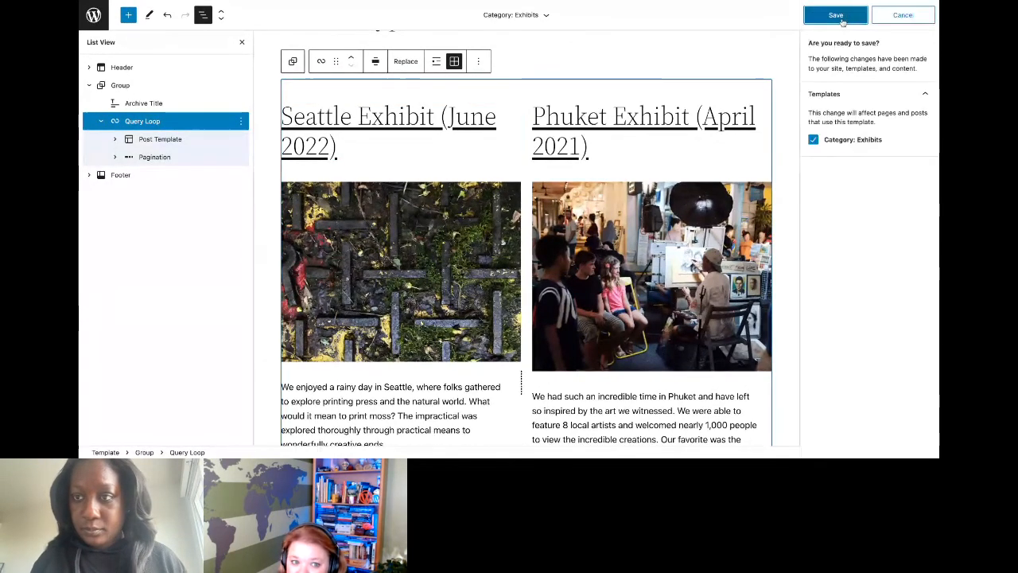
pyautogui.click(842, 21)
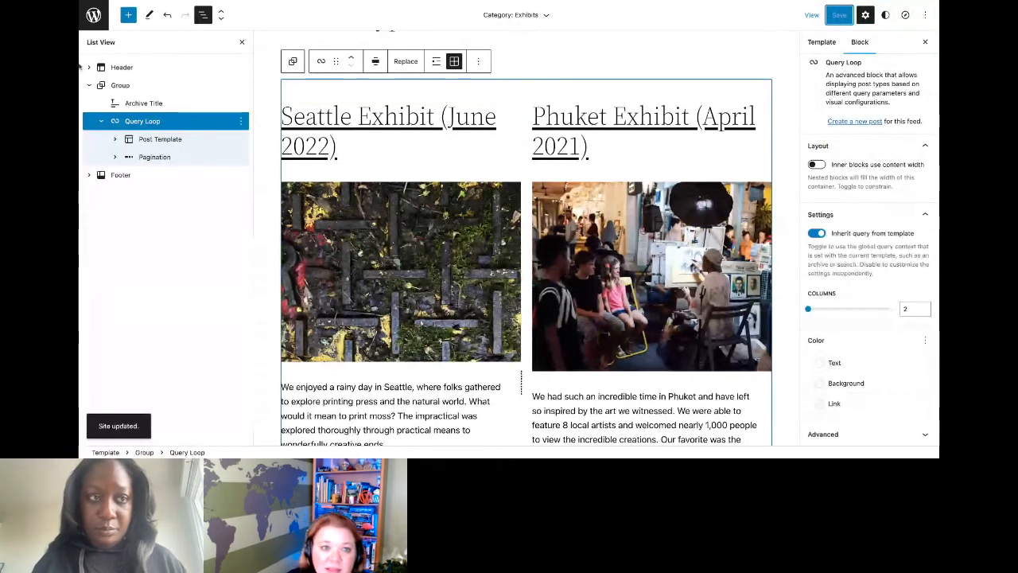
# - Return to the site's list of templates and bring up the choices for adding a new template
pyautogui.click(94, 15)
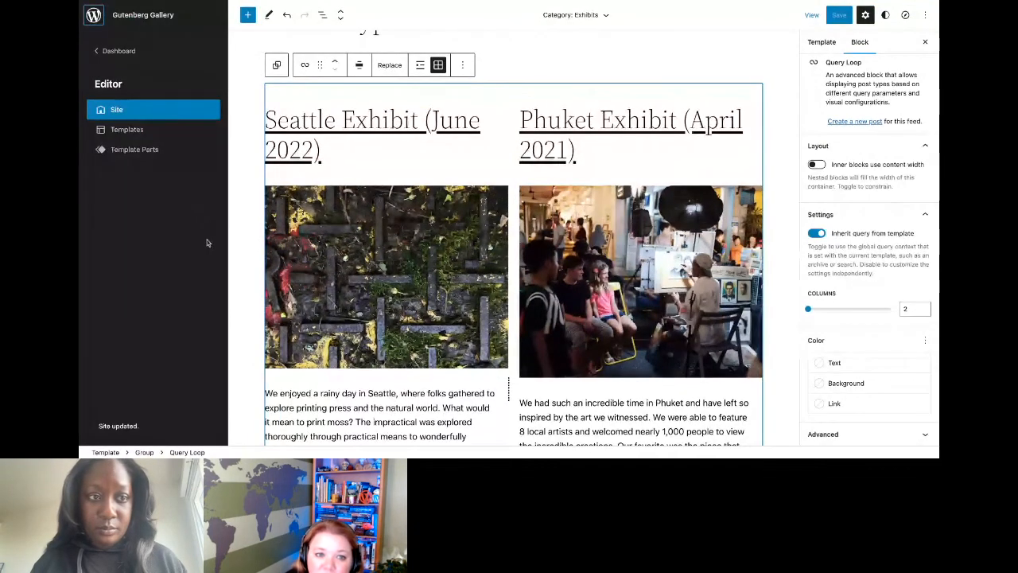
pyautogui.click(128, 130)
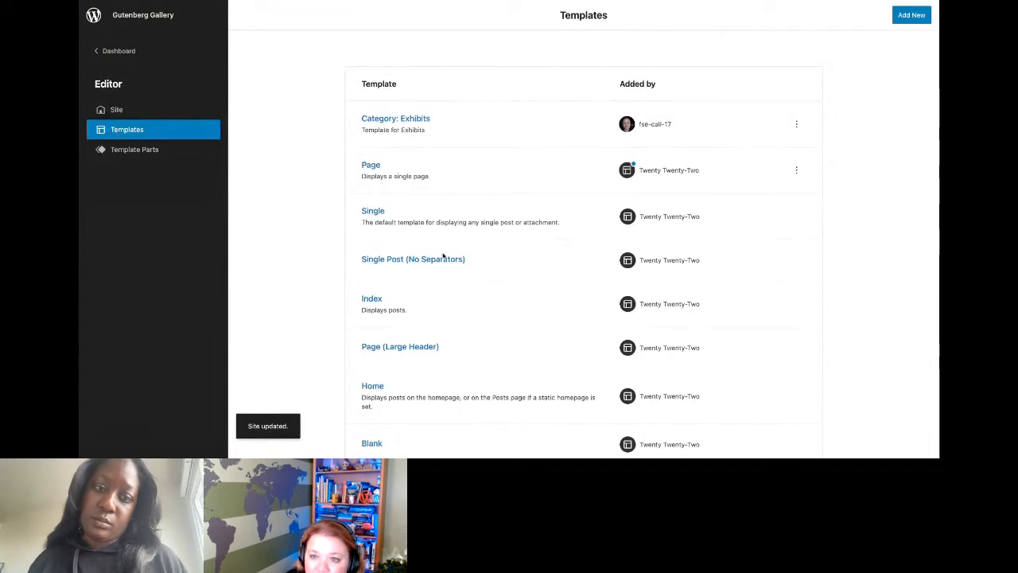
pyautogui.click(906, 22)
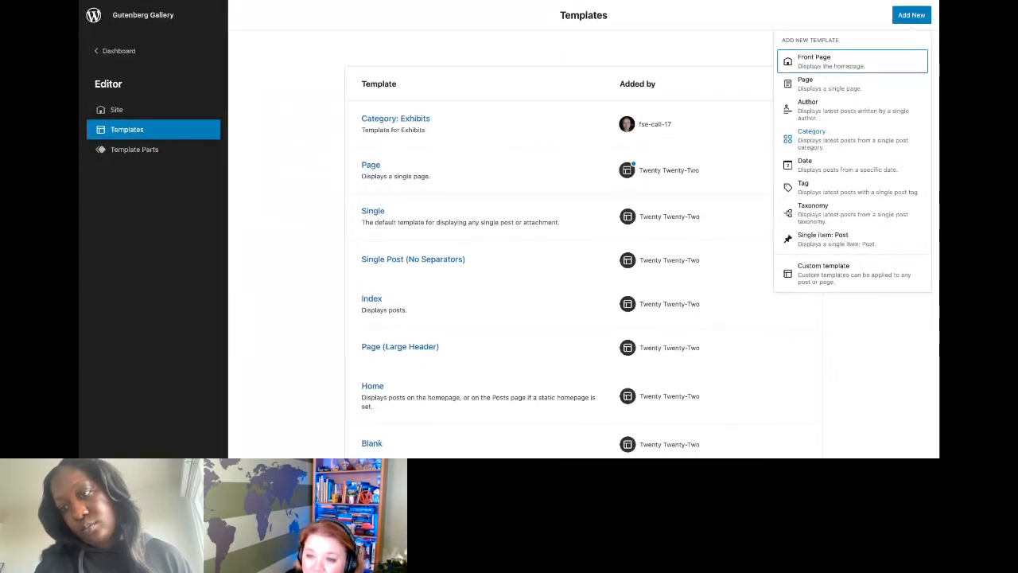
pyautogui.click(843, 138)
pyautogui.click(890, 138)
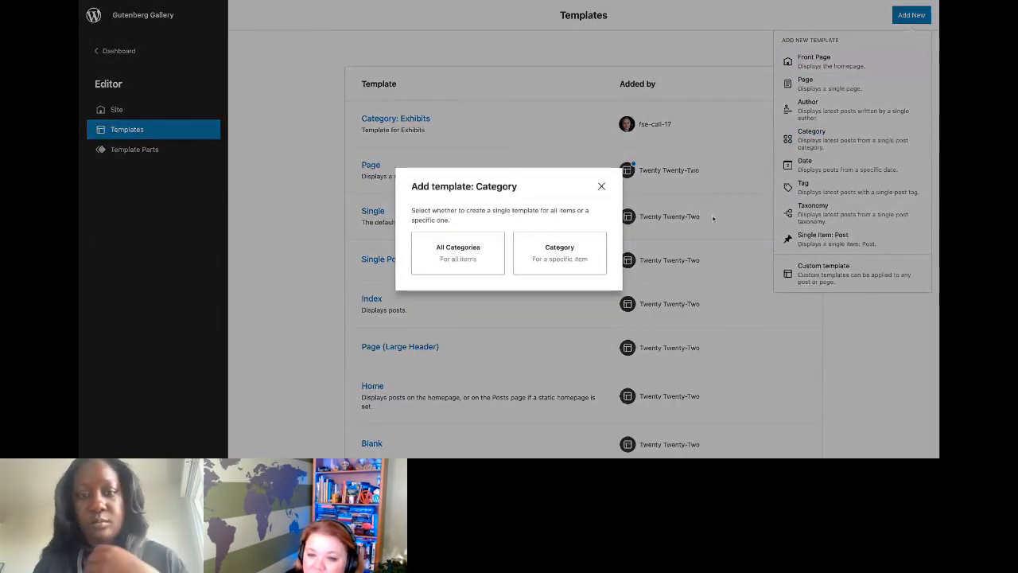
pyautogui.click(601, 186)
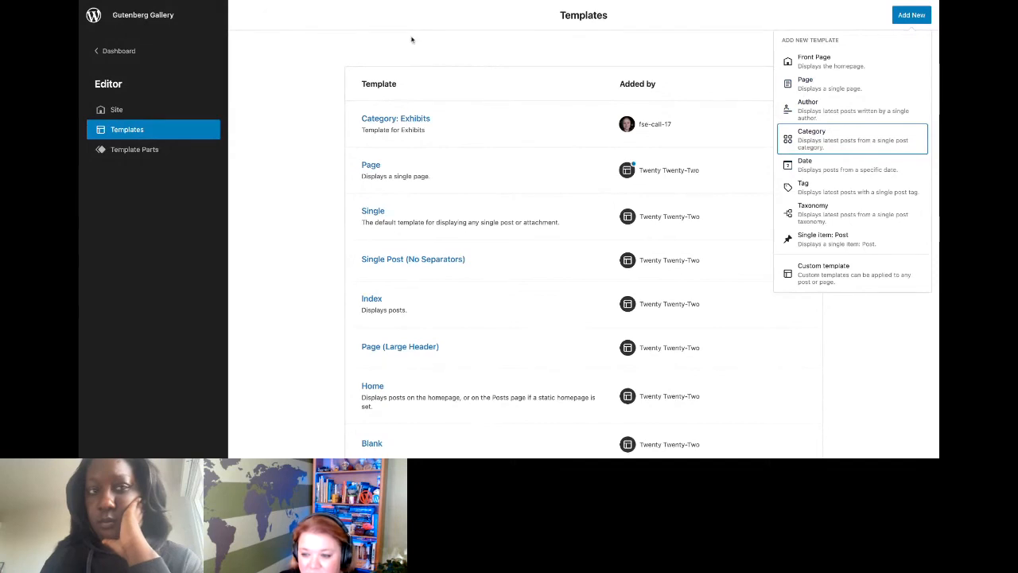
pyautogui.click(366, 2)
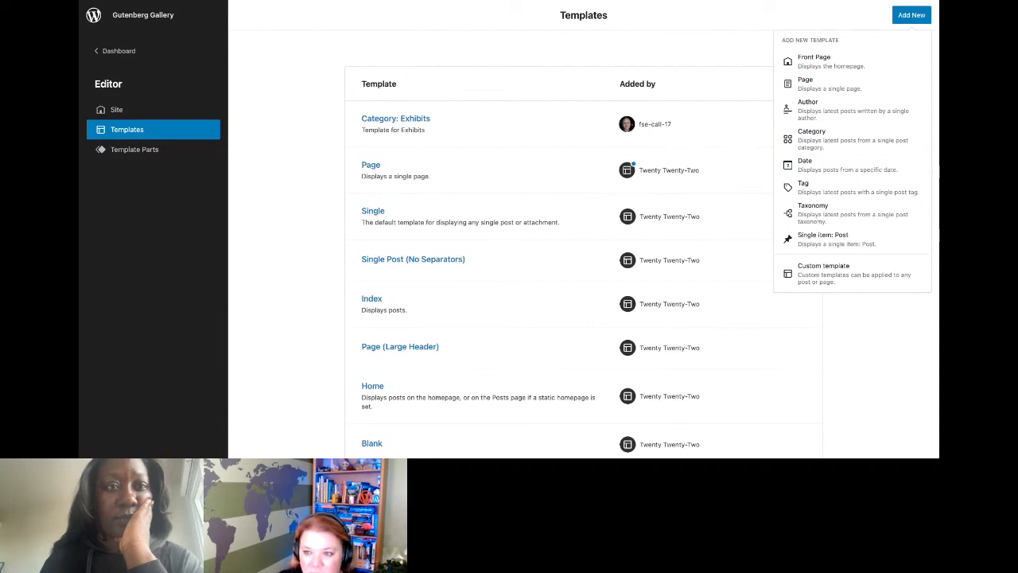
# - Create a new Author template that applies to all authors
pyautogui.click(841, 112)
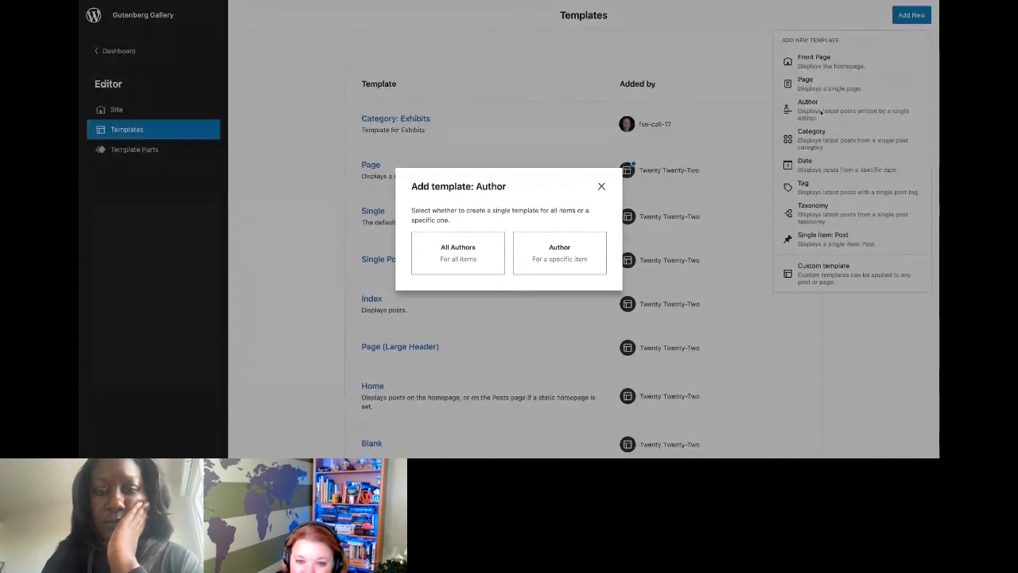
pyautogui.click(475, 252)
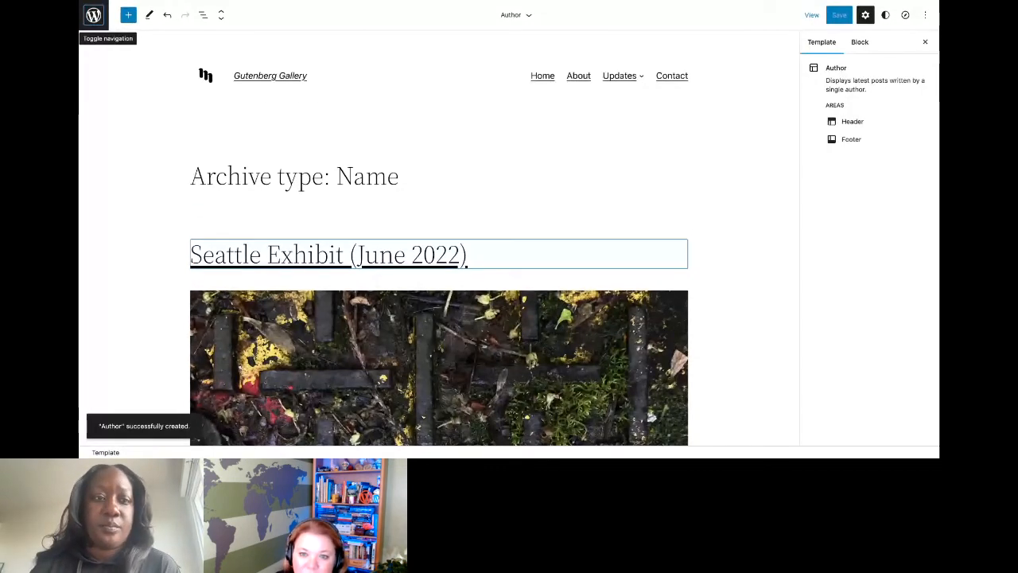
# - Review the Author template's layout and block structure, expanding its Group and inspecting the Query Loop and Archive Title blocks
pyautogui.scroll(-6, 225, 125)
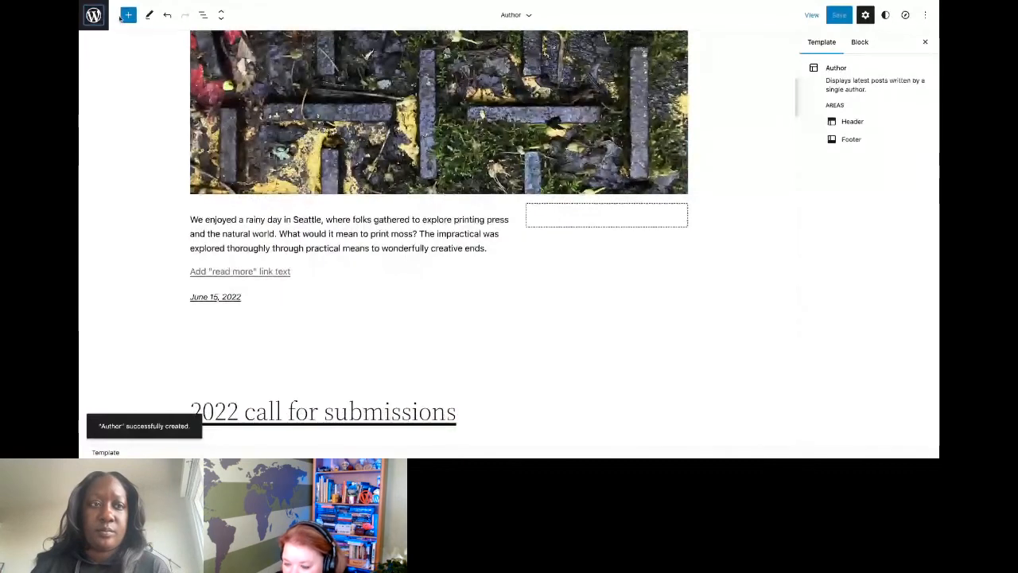
pyautogui.click(202, 14)
pyautogui.scroll(-12, 359, 134)
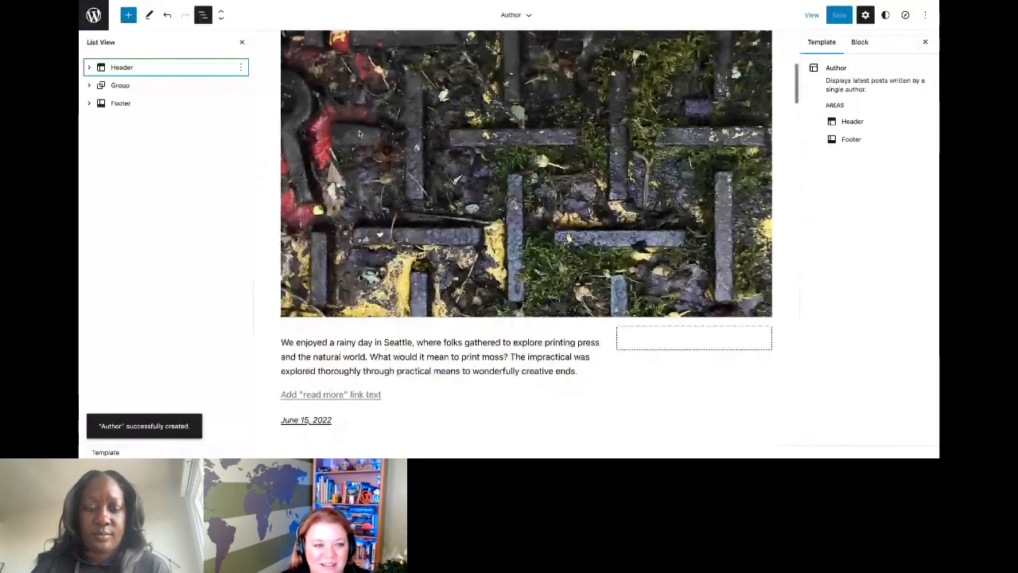
pyautogui.scroll(12, 526, 238)
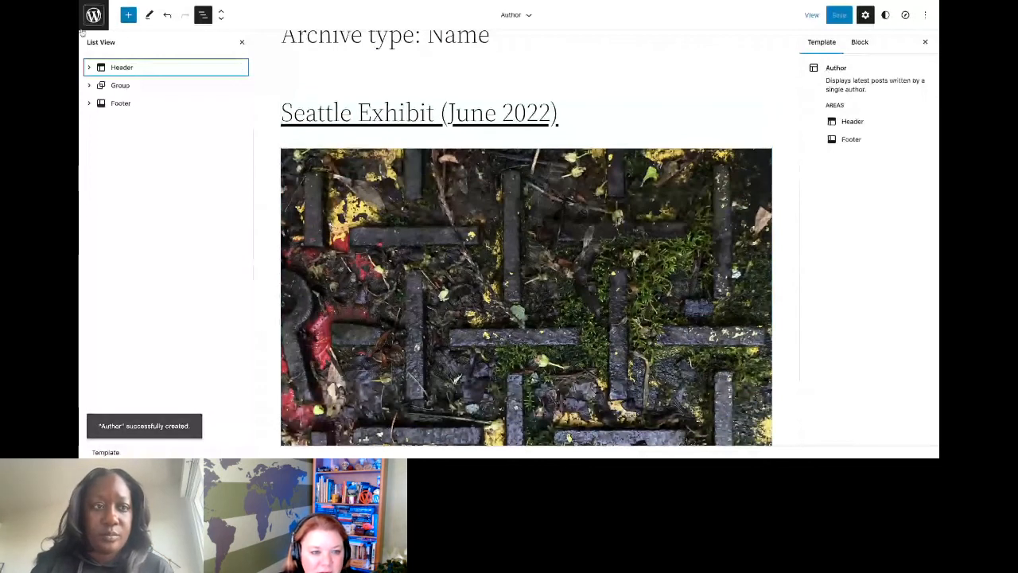
pyautogui.click(89, 85)
pyautogui.click(101, 122)
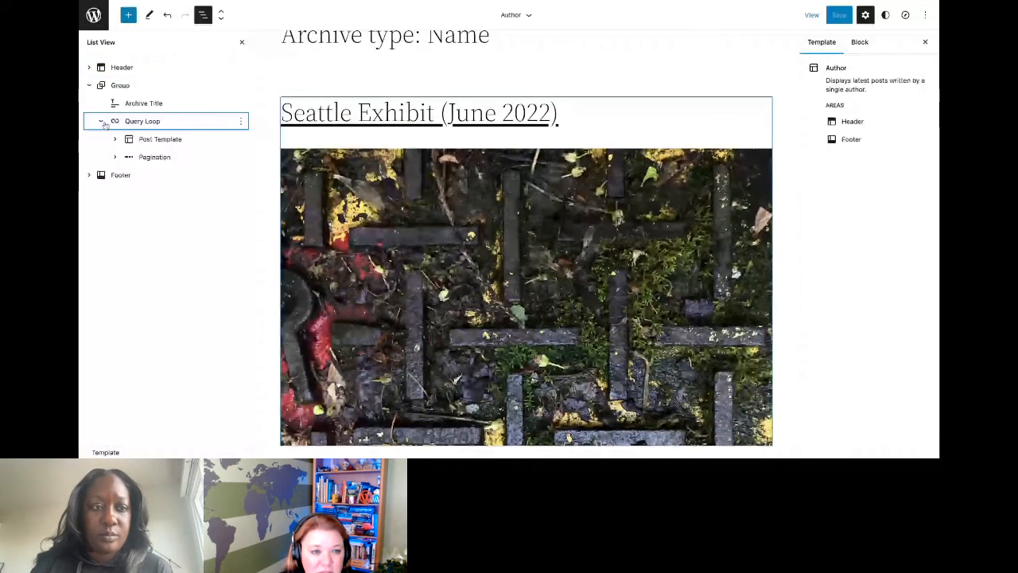
pyautogui.click(114, 123)
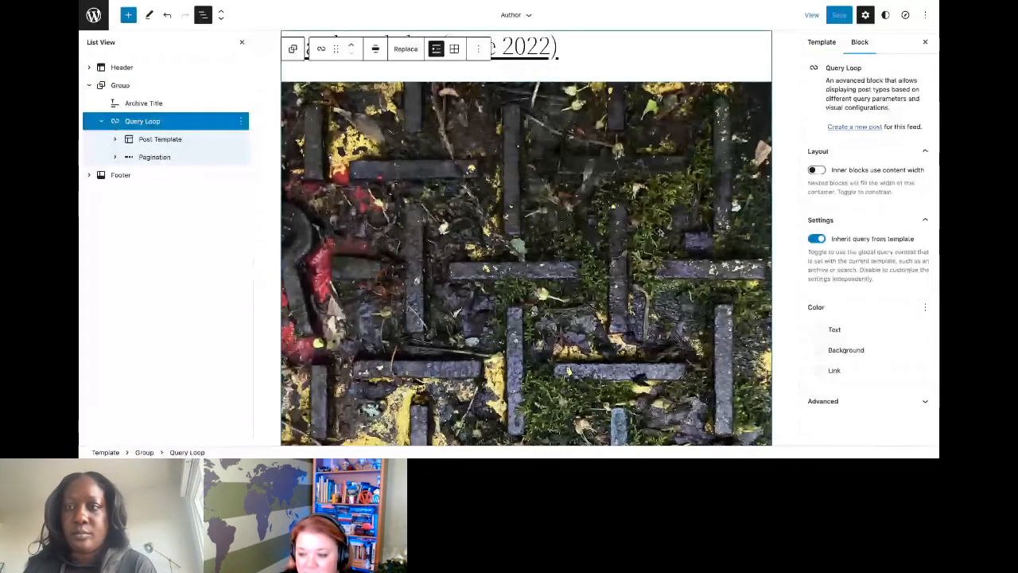
pyautogui.scroll(3, 738, 304)
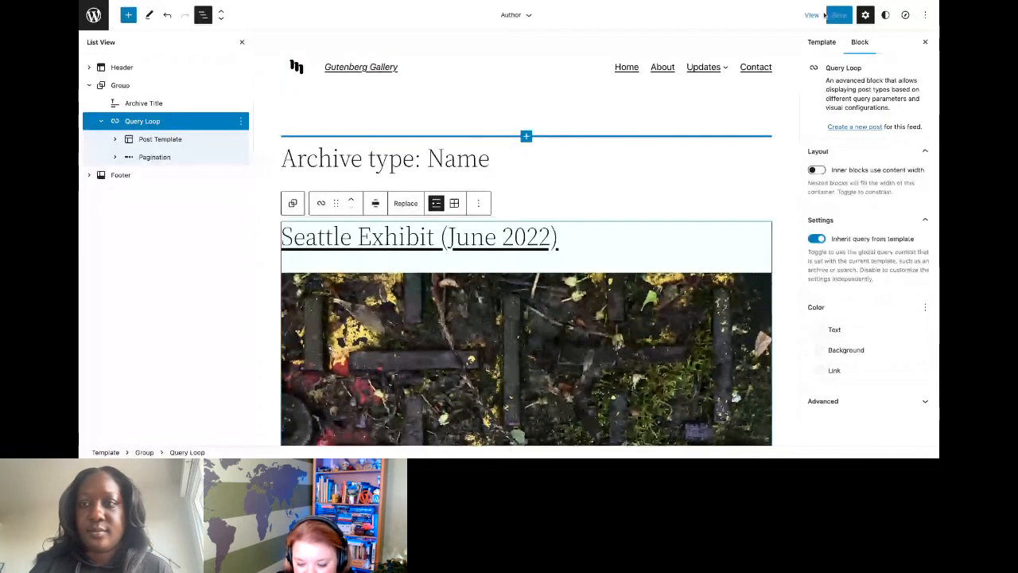
pyautogui.click(712, 156)
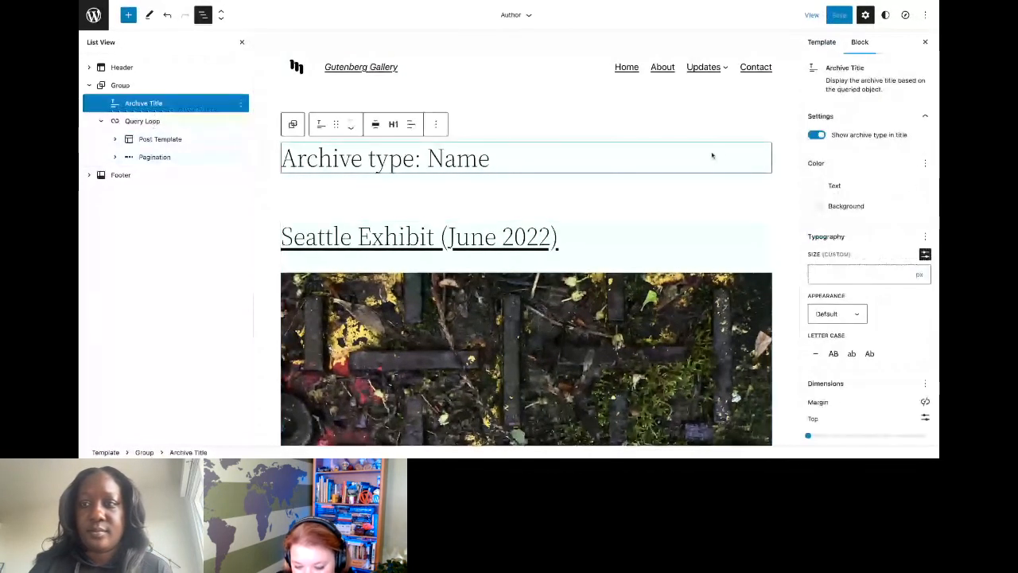
pyautogui.click(101, 21)
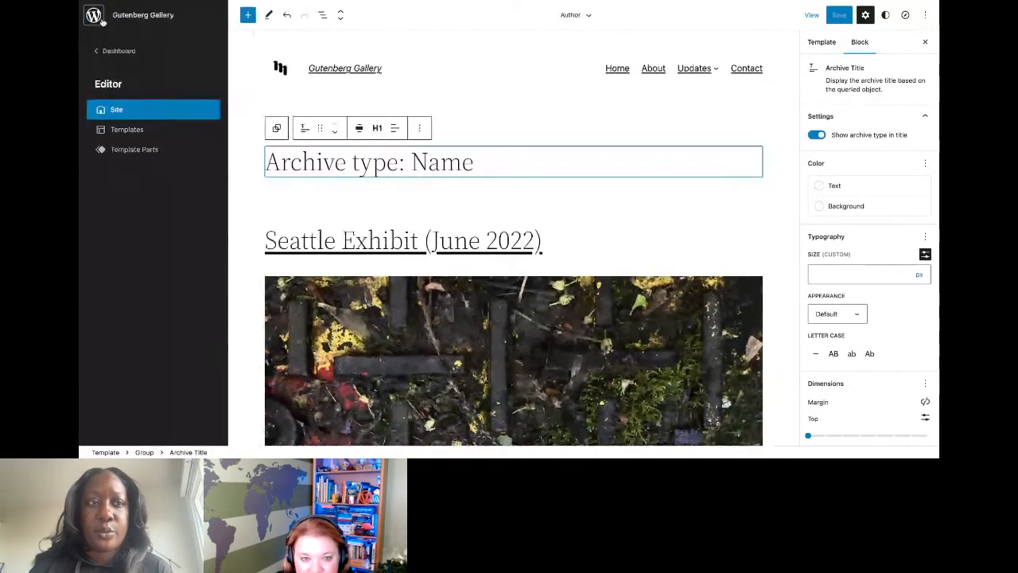
pyautogui.click(101, 21)
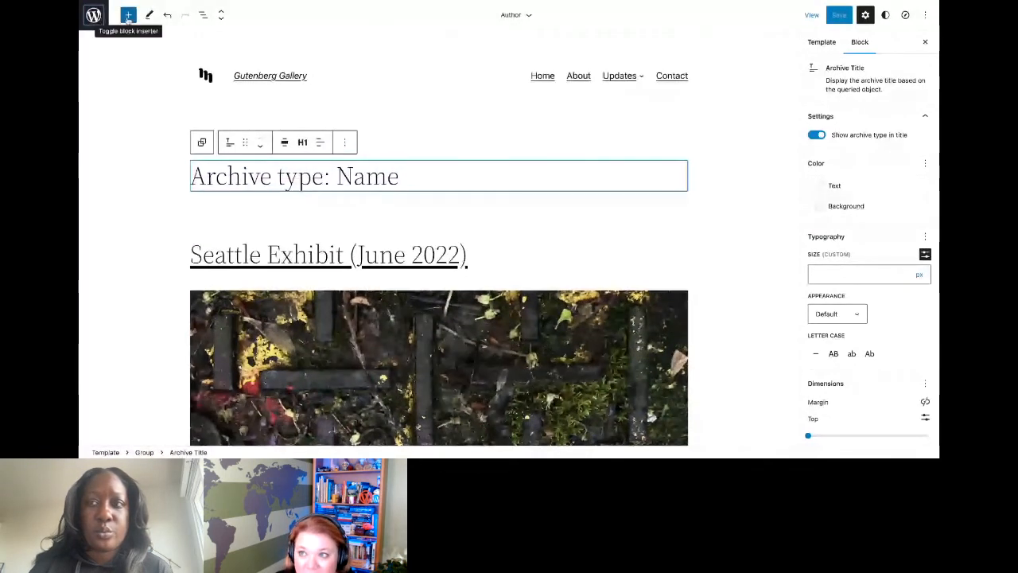
# - Open the live site from the editor and look over its home page
pyautogui.click(811, 16)
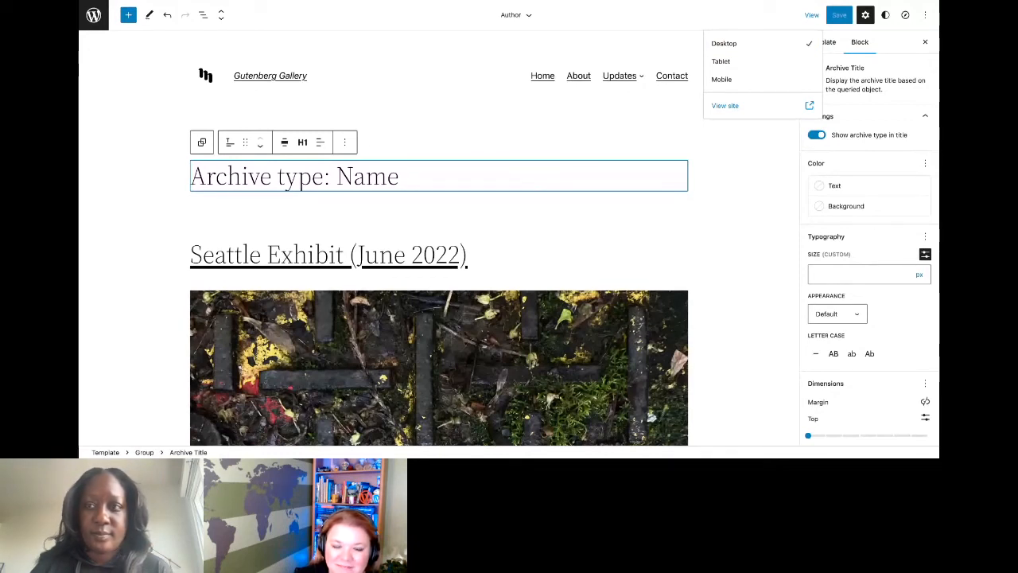
pyautogui.click(725, 106)
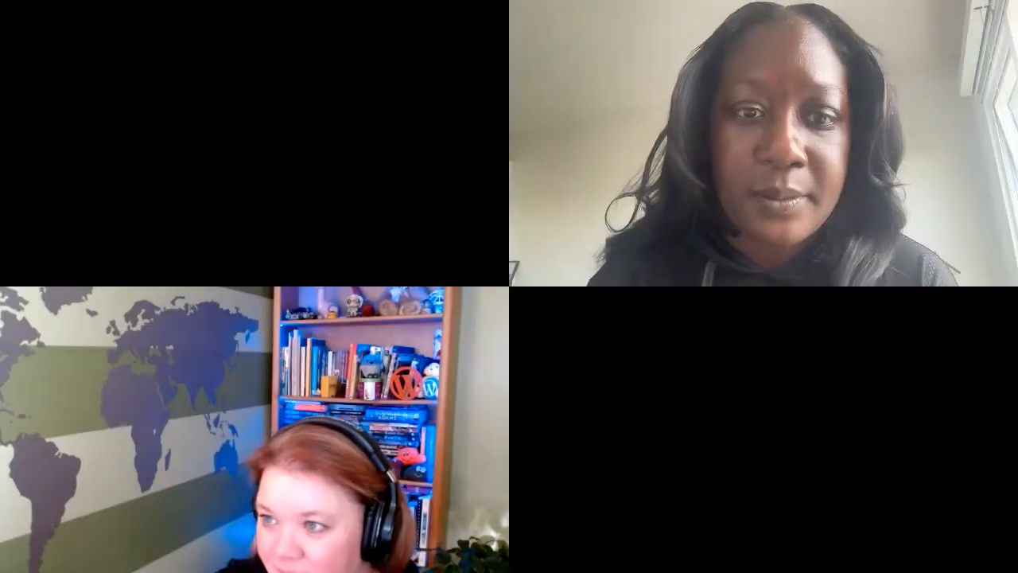
pyautogui.scroll(-3, 298, 127)
pyautogui.scroll(-6, 298, 127)
pyautogui.scroll(10, 575, 203)
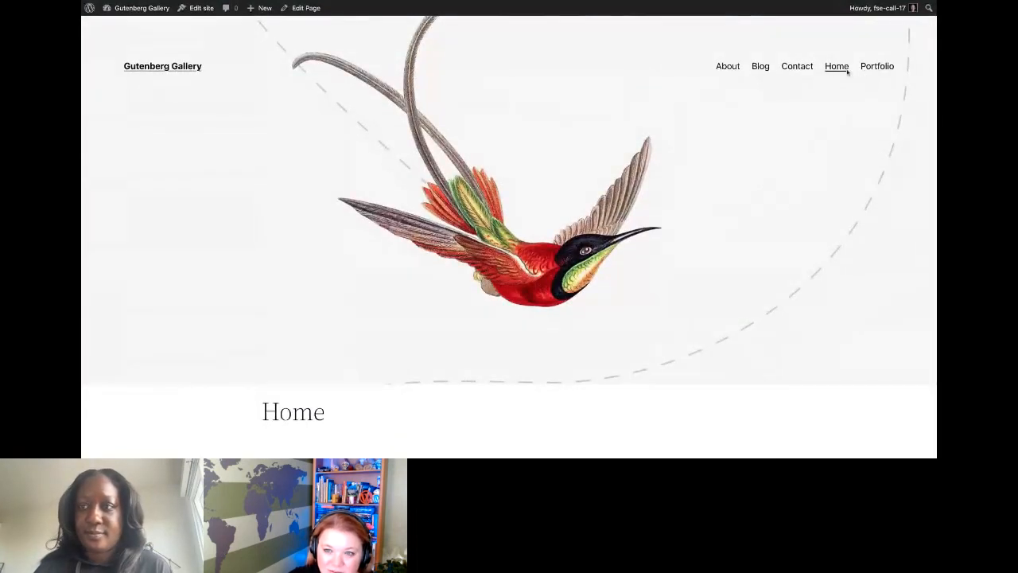
# - Check the Blog page on the live site and return to the Home page
pyautogui.click(761, 68)
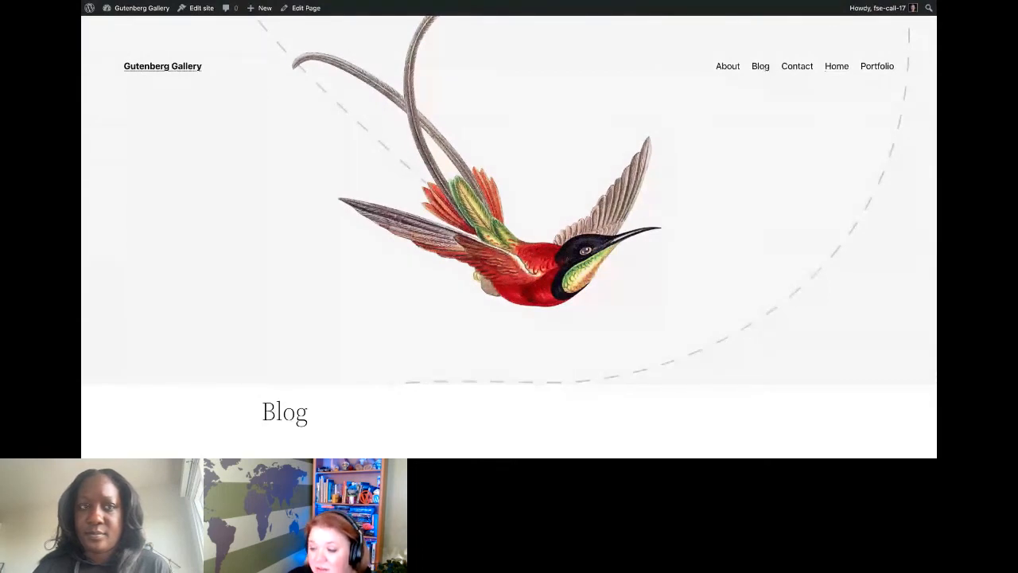
pyautogui.scroll(-1, 763, 68)
pyautogui.scroll(1, 509, 230)
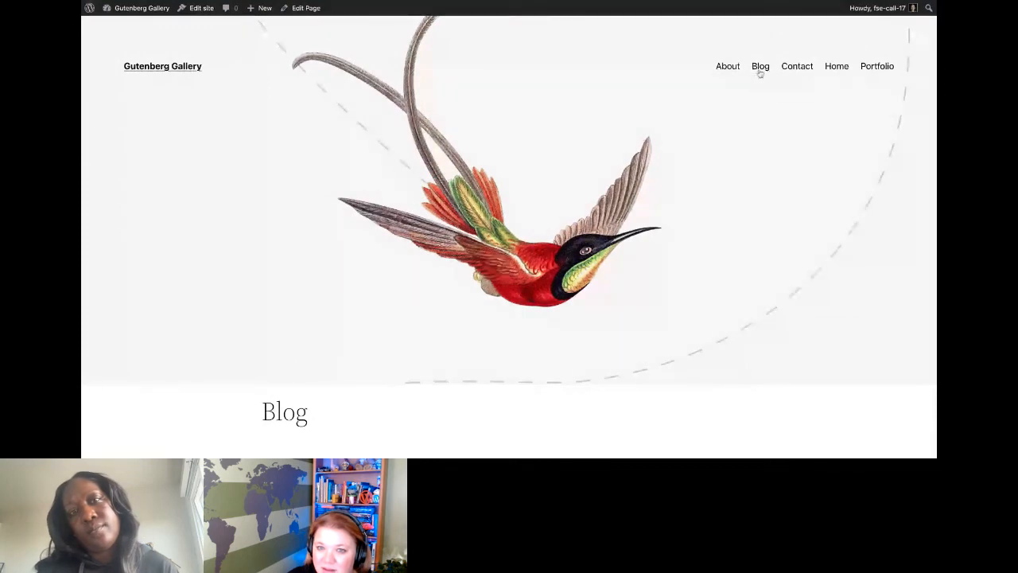
pyautogui.scroll(-5, 734, 262)
pyautogui.scroll(5, 735, 260)
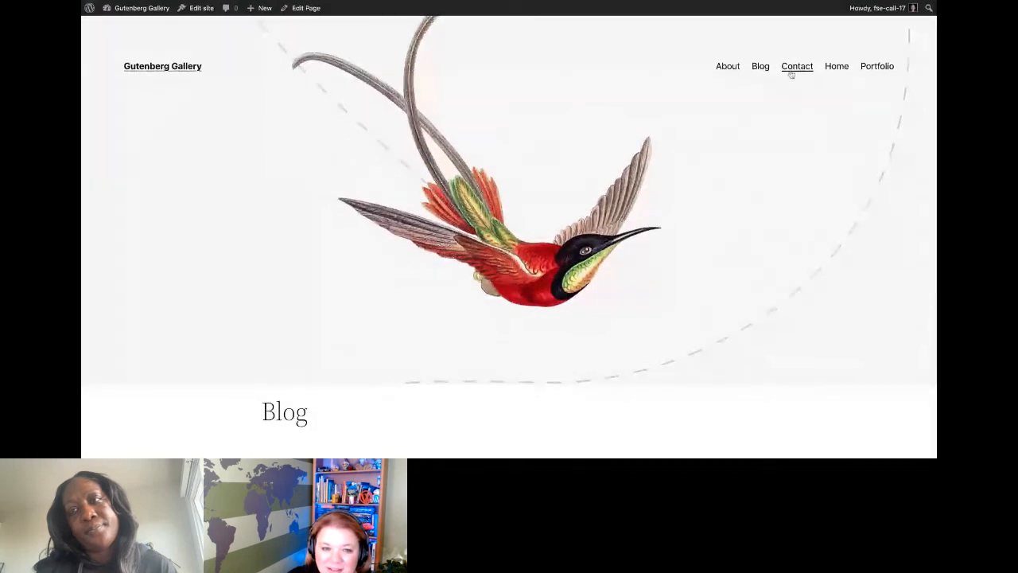
pyautogui.click(833, 70)
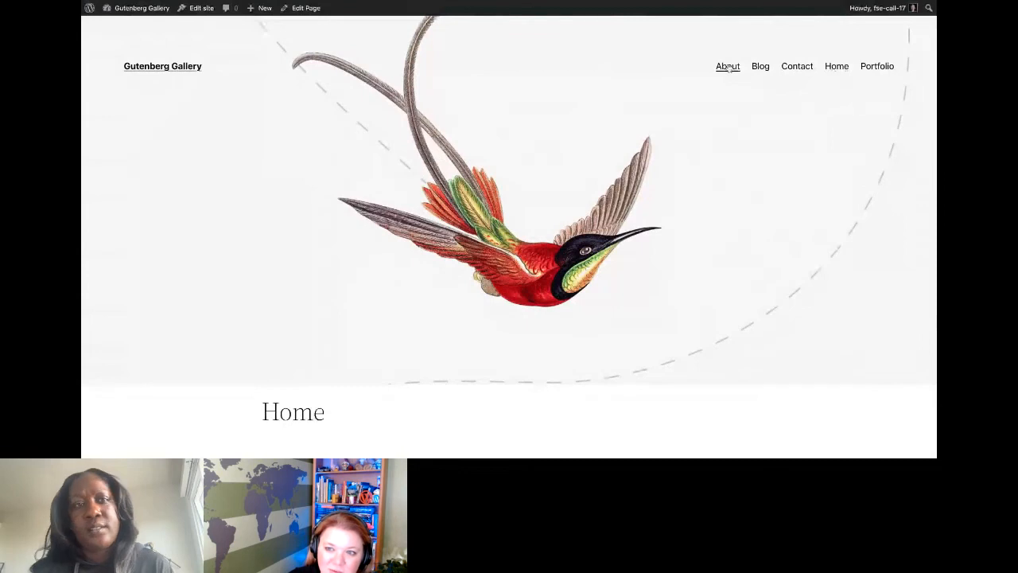
# - Go to the WordPress dashboard and show the list of all posts
pyautogui.click(92, 8)
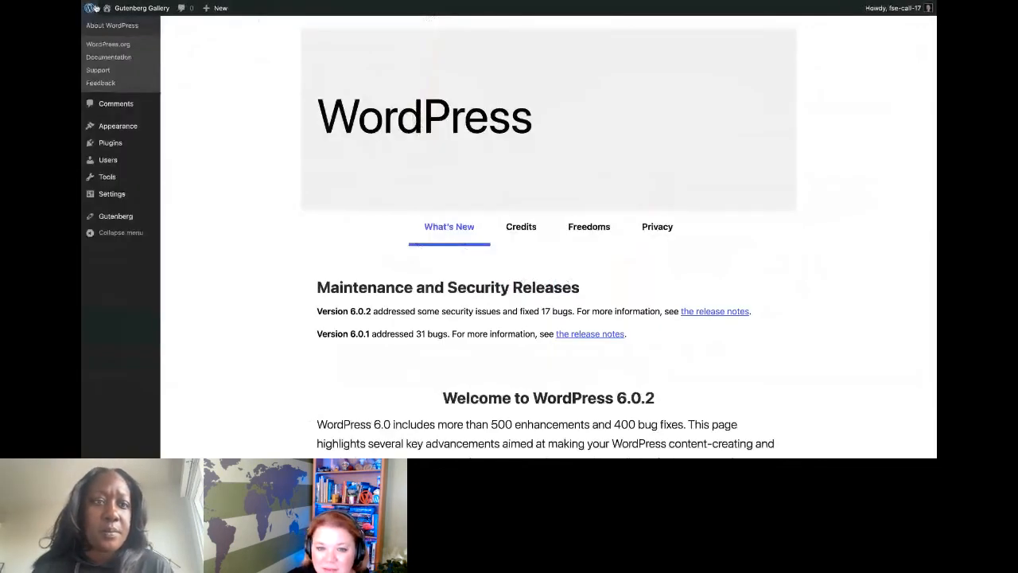
pyautogui.click(140, 31)
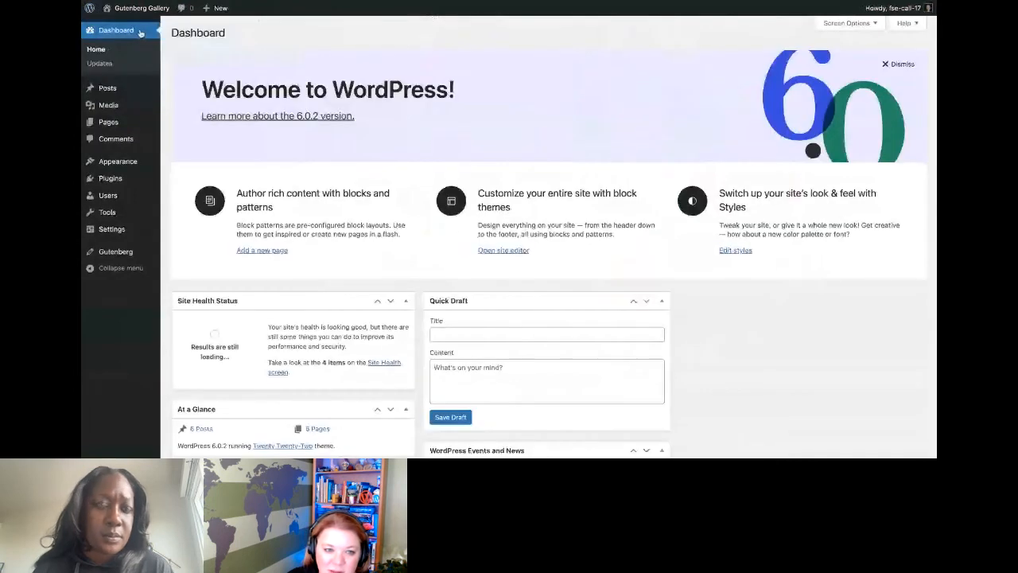
pyautogui.click(119, 89)
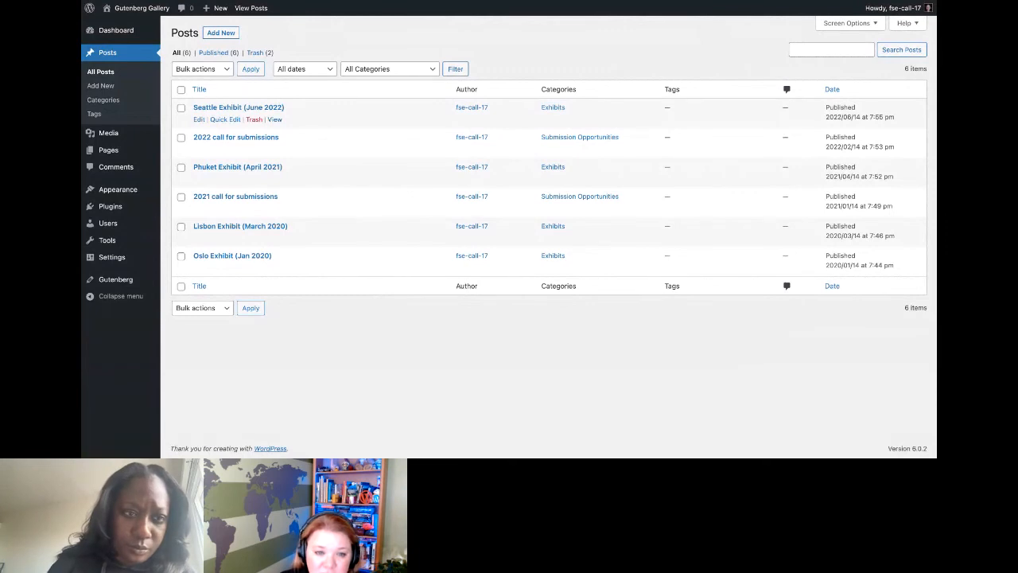
# - View the "2022 call for submissions" post on the live site and examine its content, date, author and category details
pyautogui.click(275, 151)
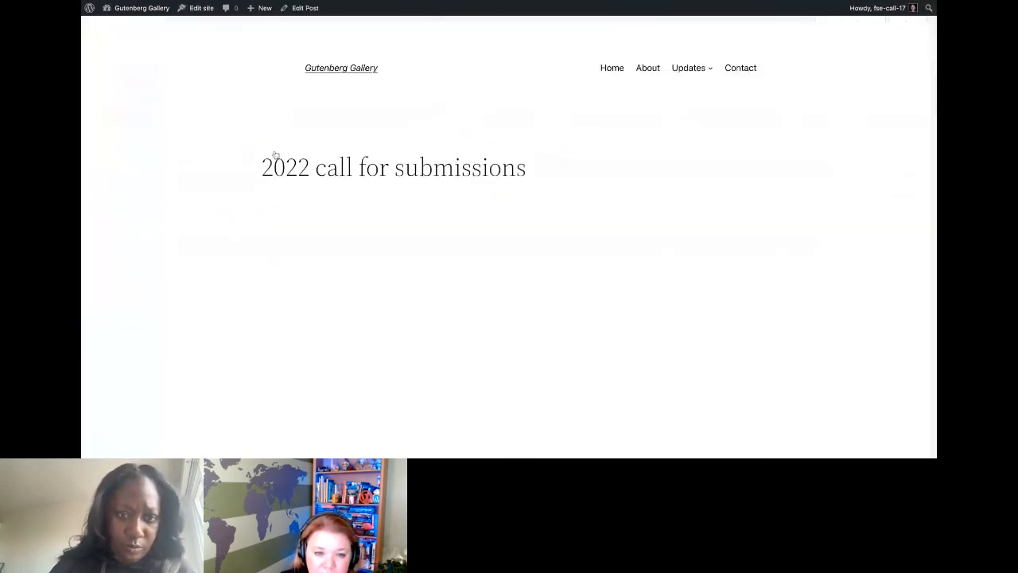
pyautogui.scroll(-8, 280, 220)
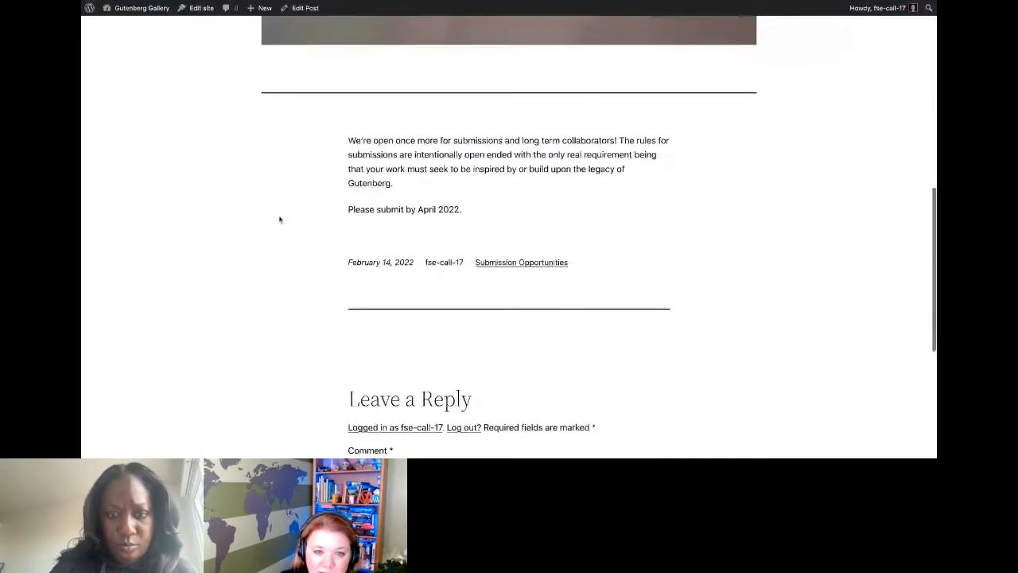
pyautogui.scroll(-2, 279, 220)
pyautogui.scroll(10, 270, 216)
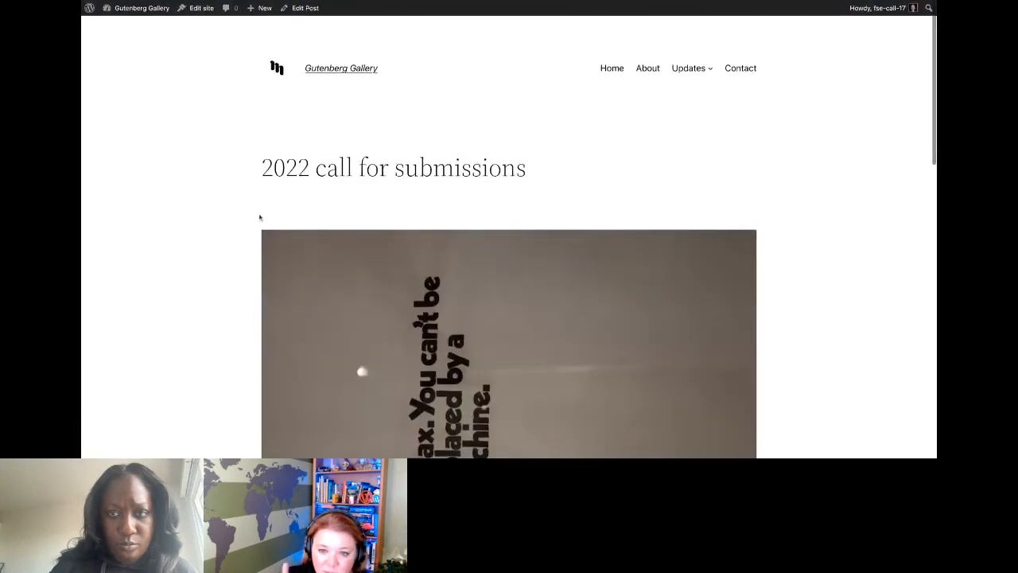
pyautogui.scroll(-8, 622, 151)
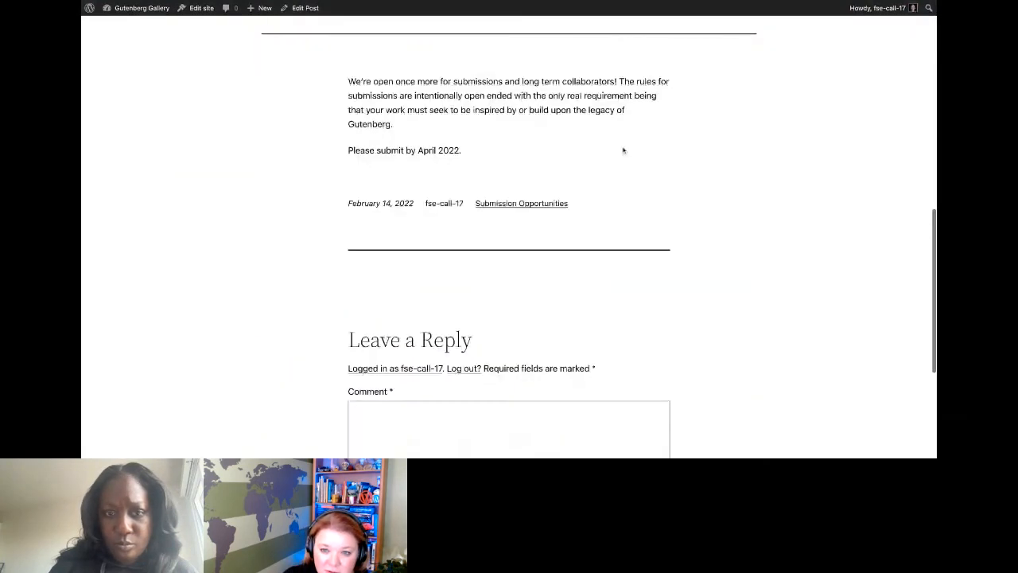
pyautogui.scroll(1, 622, 150)
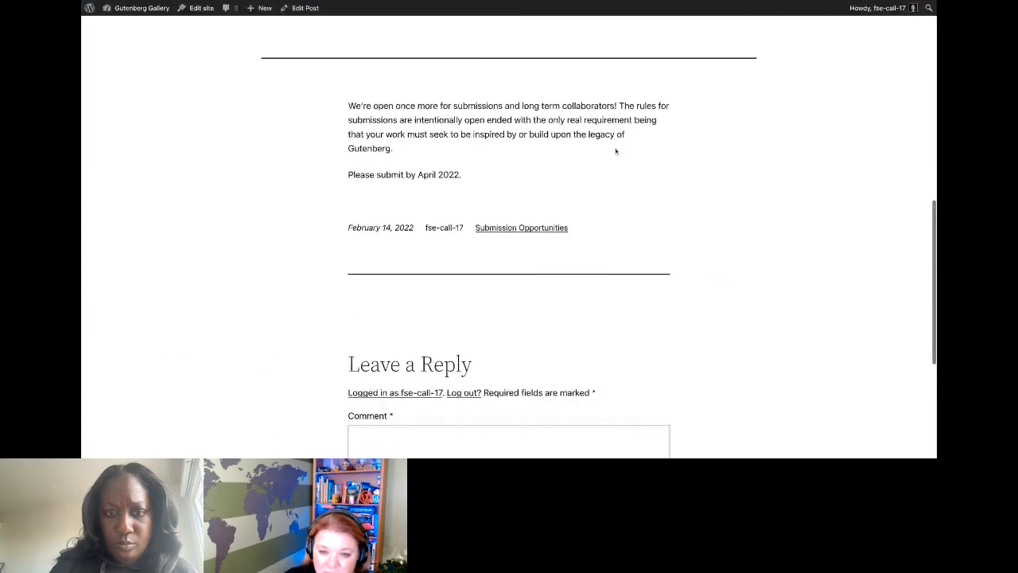
# - Open the Submission Opportunities category archive from the post and examine how its posts are laid out
pyautogui.click(553, 227)
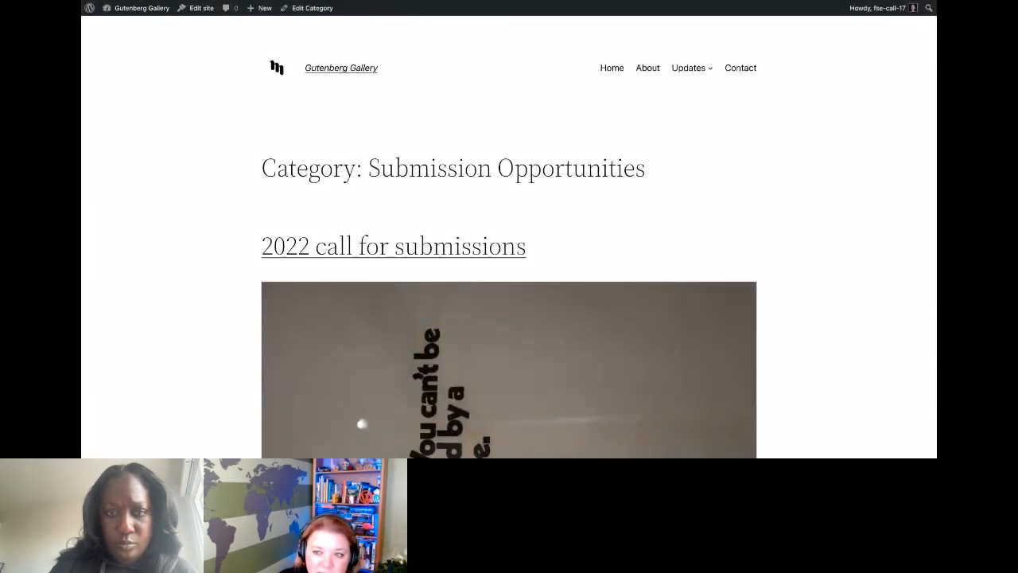
pyautogui.scroll(-2, 509, 278)
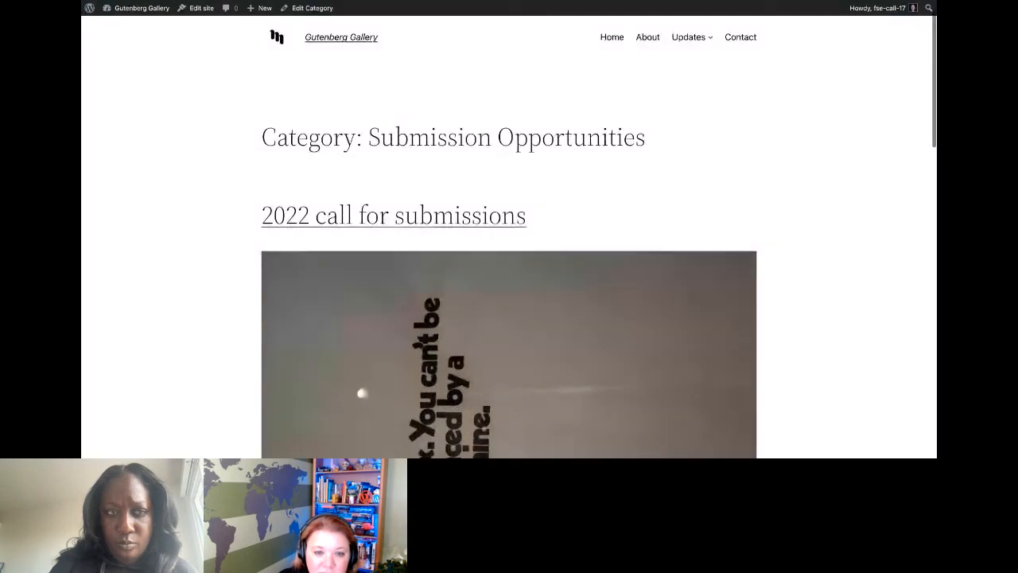
pyautogui.scroll(-5, 508, 278)
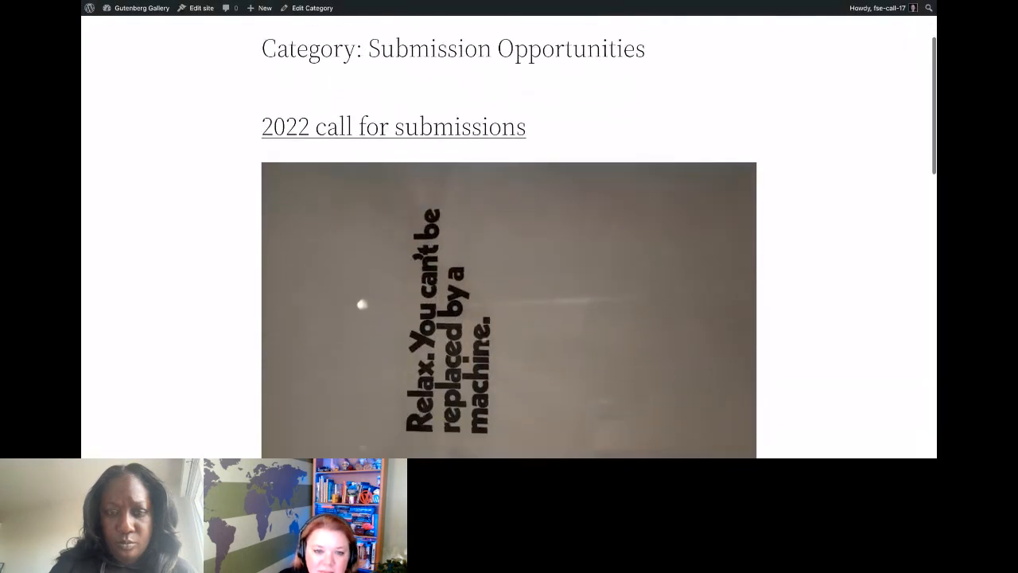
# - Look through the 2022 and 2021 calls for submissions on the Submission Opportunities archive, including their images, excerpts and dates
pyautogui.scroll(-2, 509, 278)
pyautogui.scroll(-5, 509, 278)
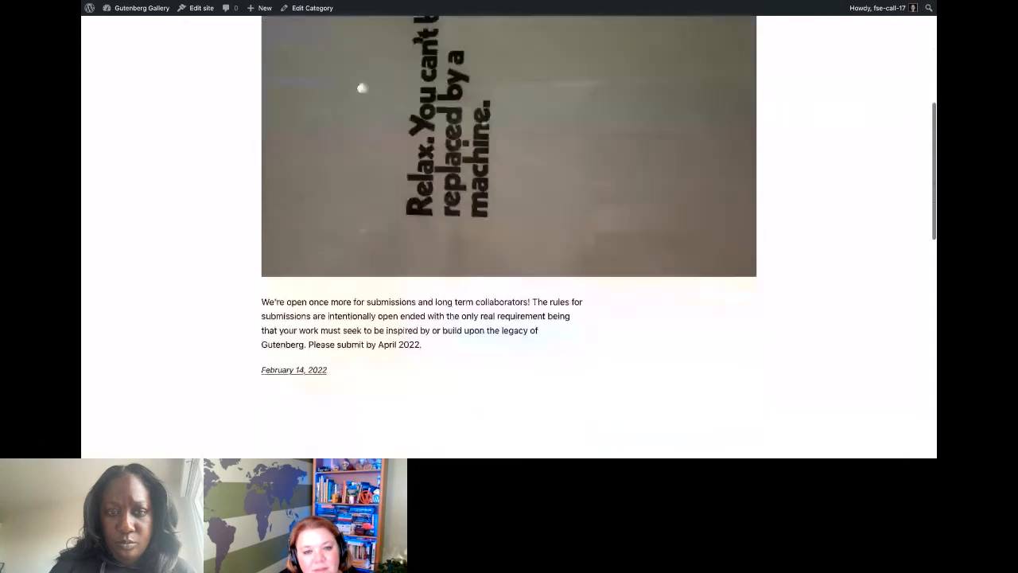
pyautogui.scroll(-6, 509, 278)
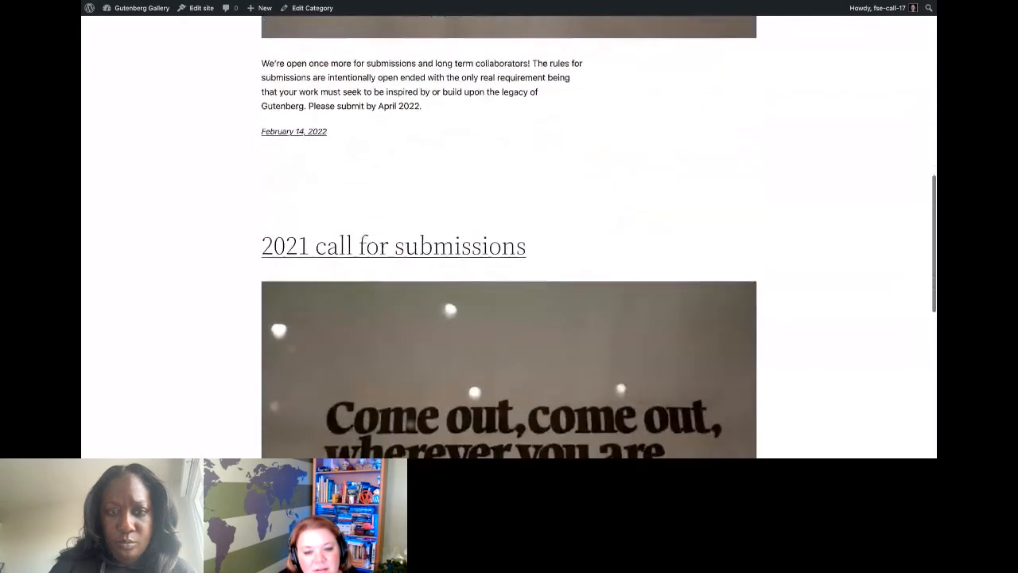
pyautogui.scroll(15, 509, 279)
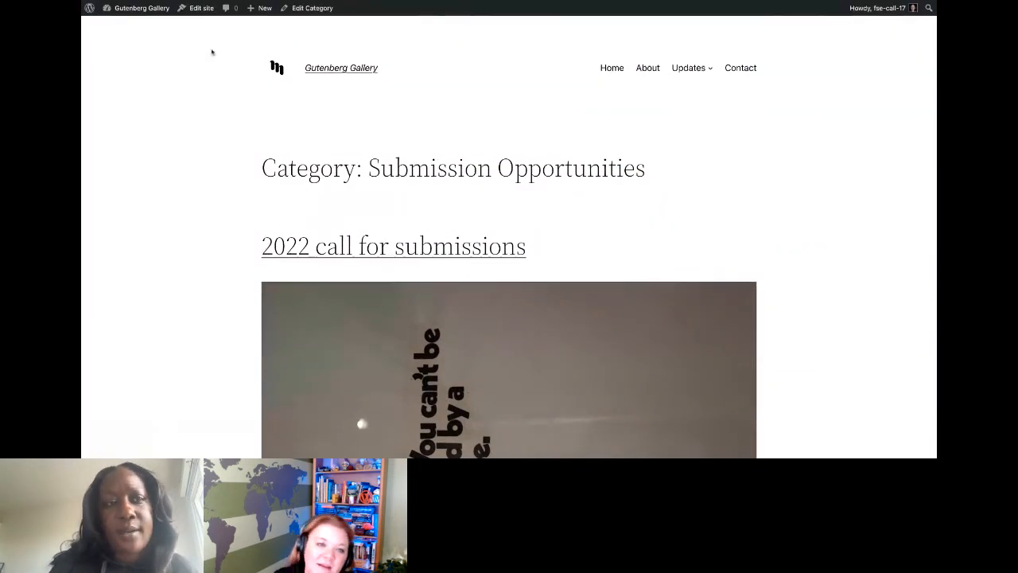
# - Return to the list of all posts, view the "Seattle Exhibit (June 2022)" post and open its Exhibits category archive
pyautogui.moveTo(83, 19)
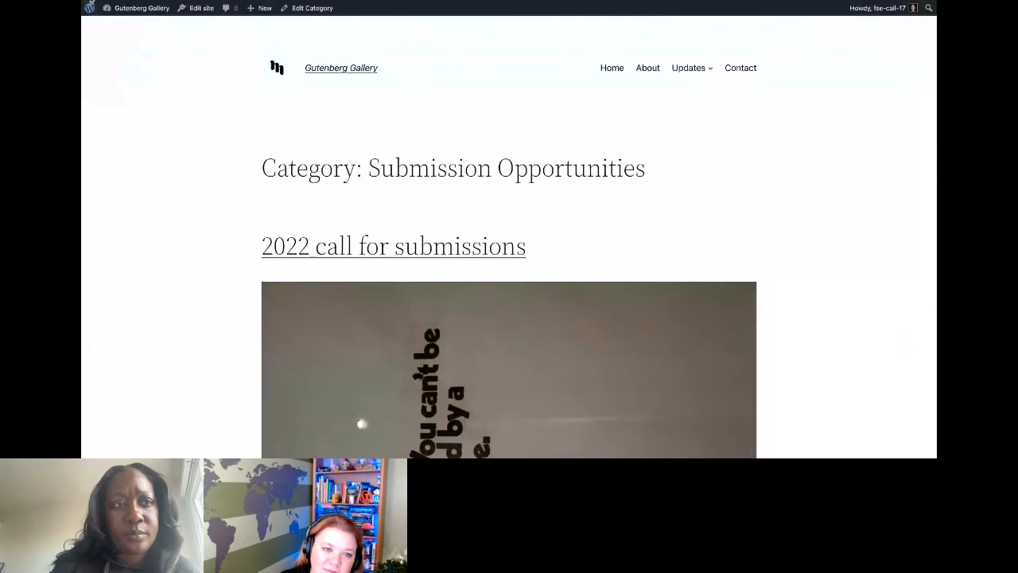
pyautogui.click(91, 2)
pyautogui.click(90, 2)
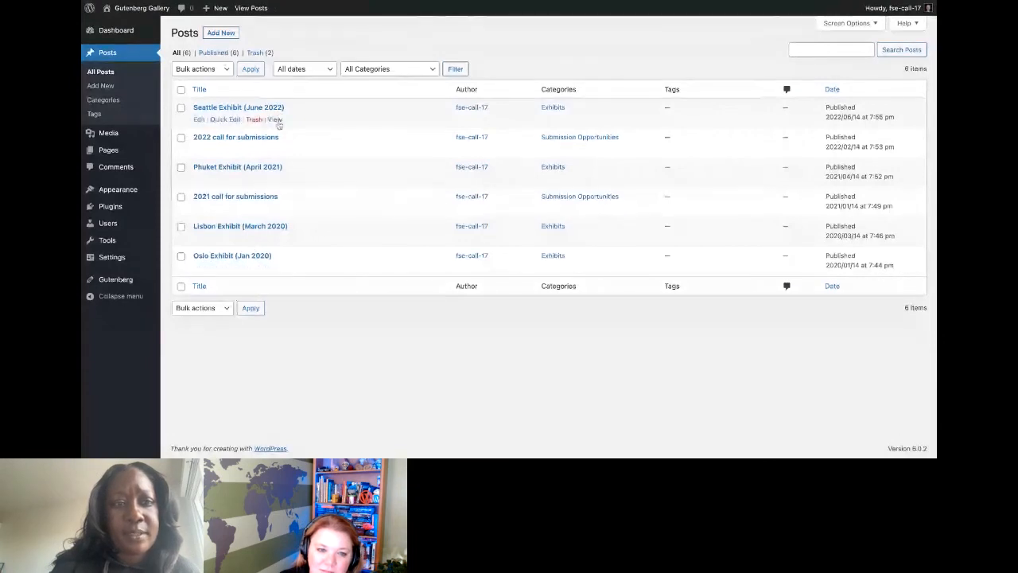
pyautogui.click(274, 119)
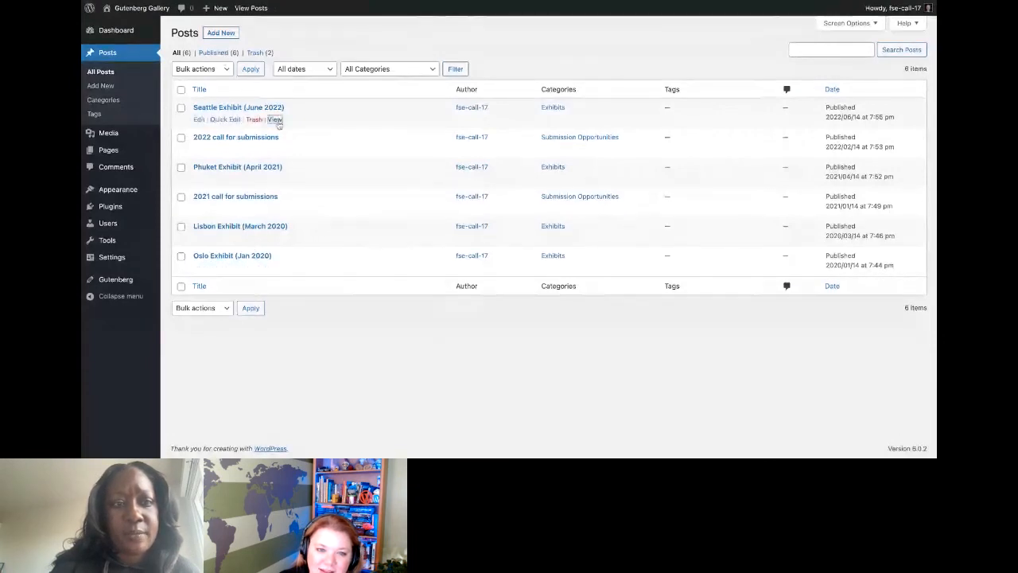
pyautogui.scroll(-10, 505, 236)
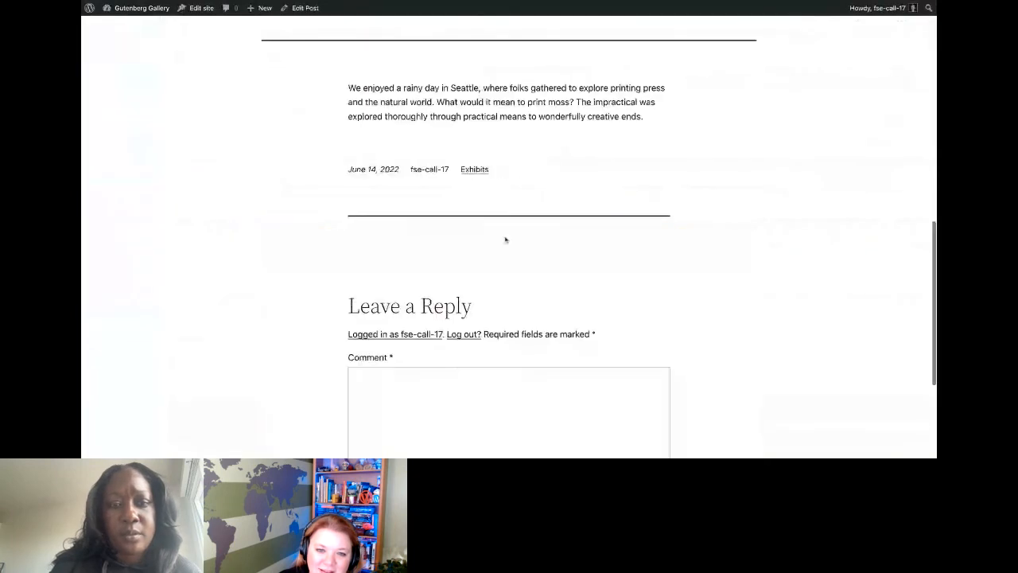
pyautogui.click(476, 170)
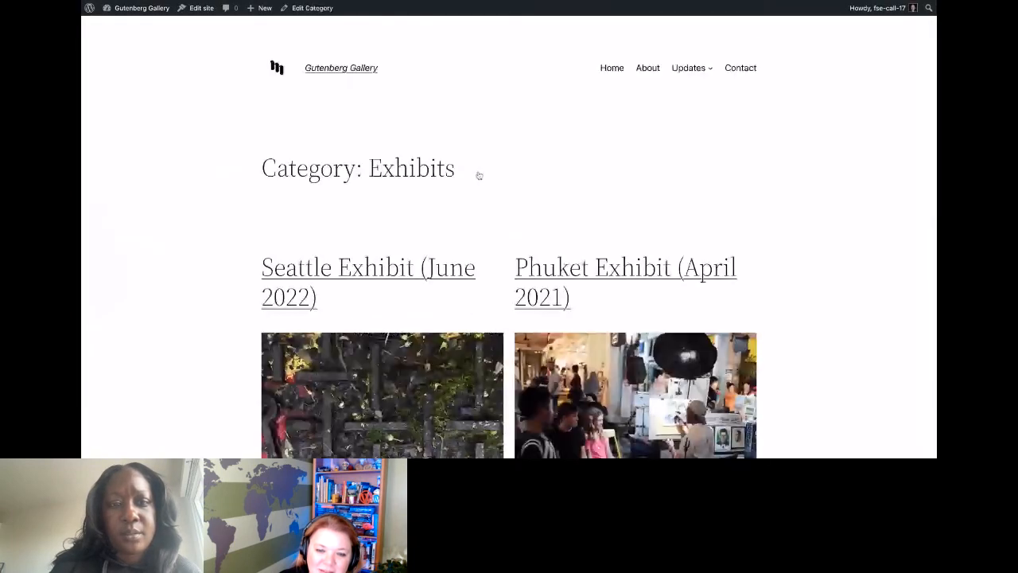
# - Examine the two-column layout of the exhibit posts on the Exhibits category archive
pyautogui.scroll(-3, 477, 173)
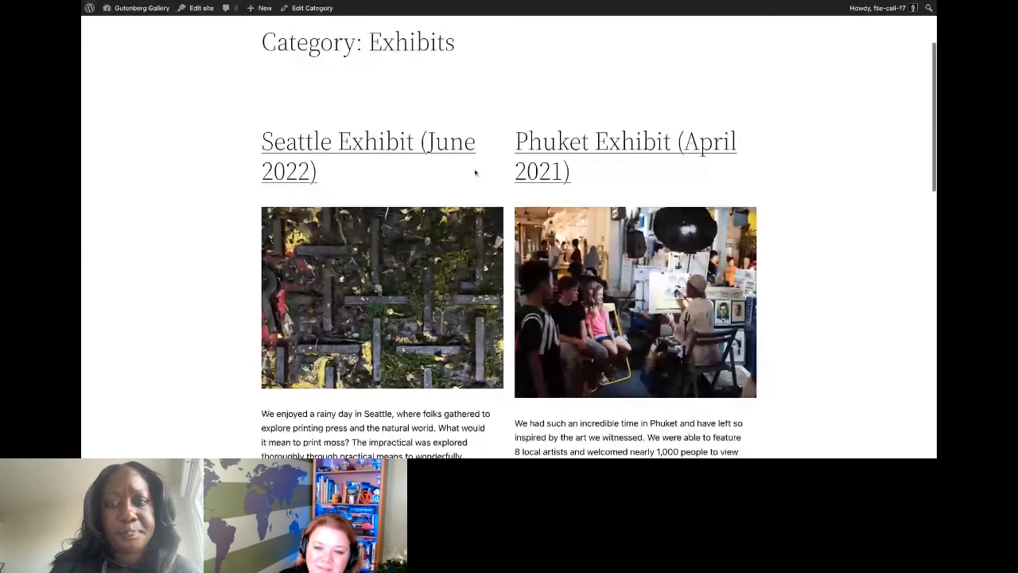
pyautogui.scroll(2, 476, 173)
pyautogui.scroll(-4, 476, 173)
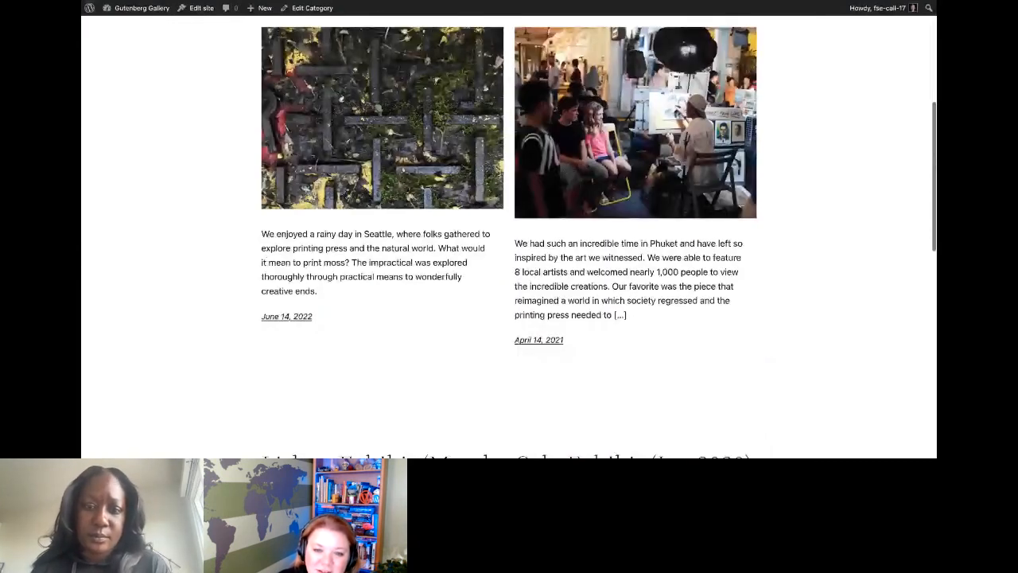
pyautogui.scroll(1, 509, 238)
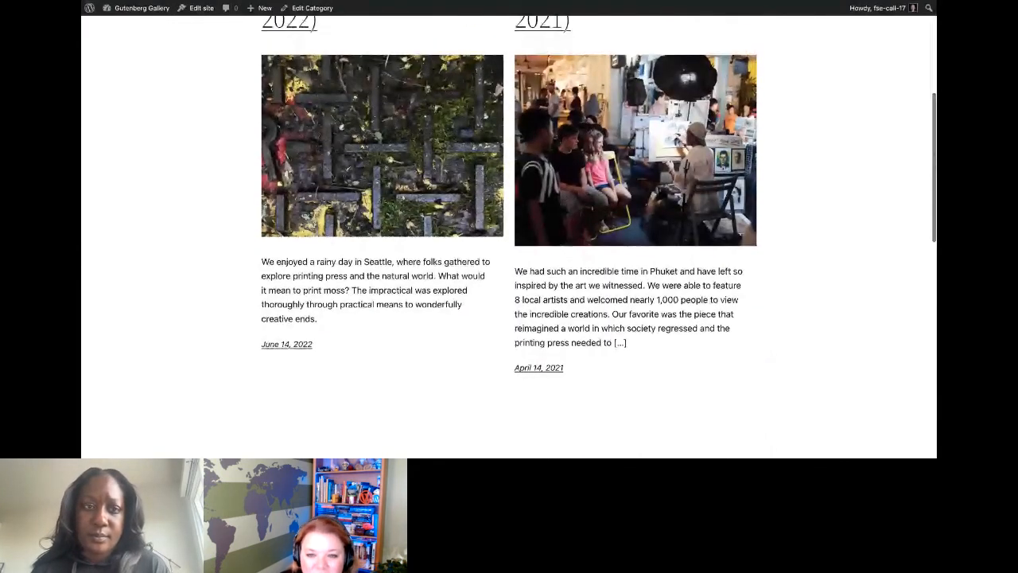
pyautogui.scroll(5, 466, 165)
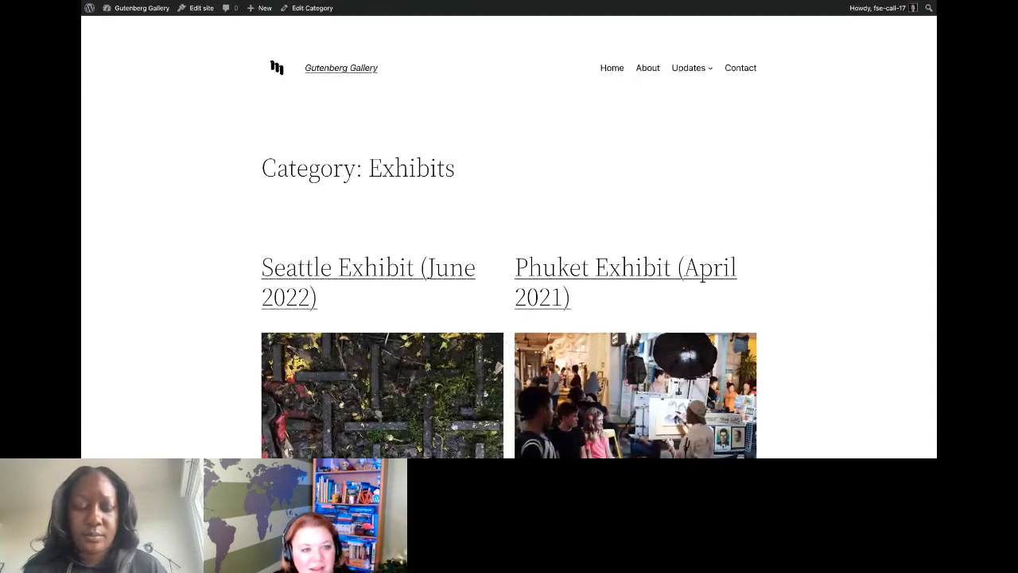
# - Review the testing call's further customization ideas and "What to notice" questions, highlighting the one about what was confusing or frustrating
pyautogui.scroll(-2, 251, 209)
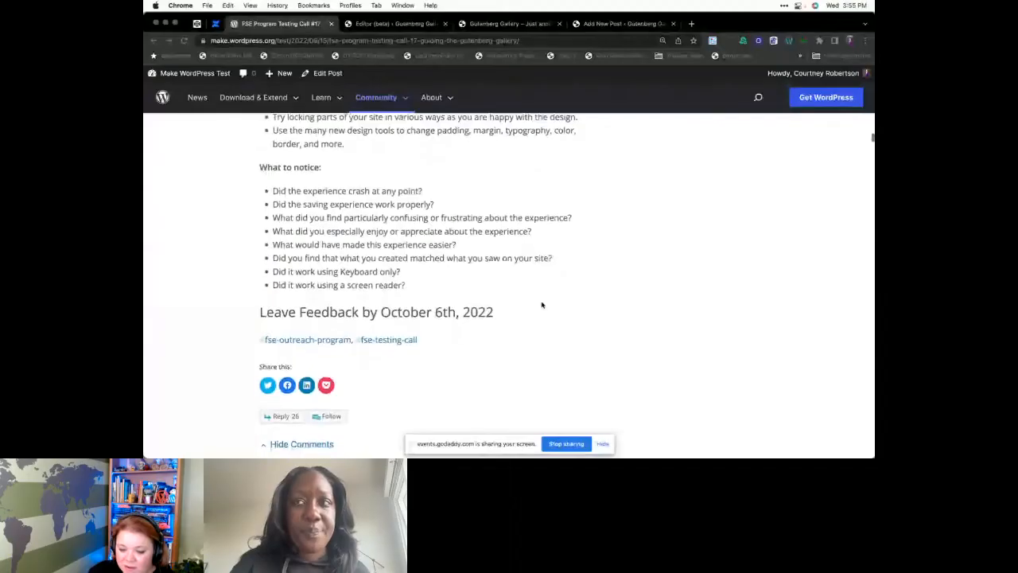
pyautogui.scroll(2, 541, 301)
pyautogui.scroll(1, 440, 279)
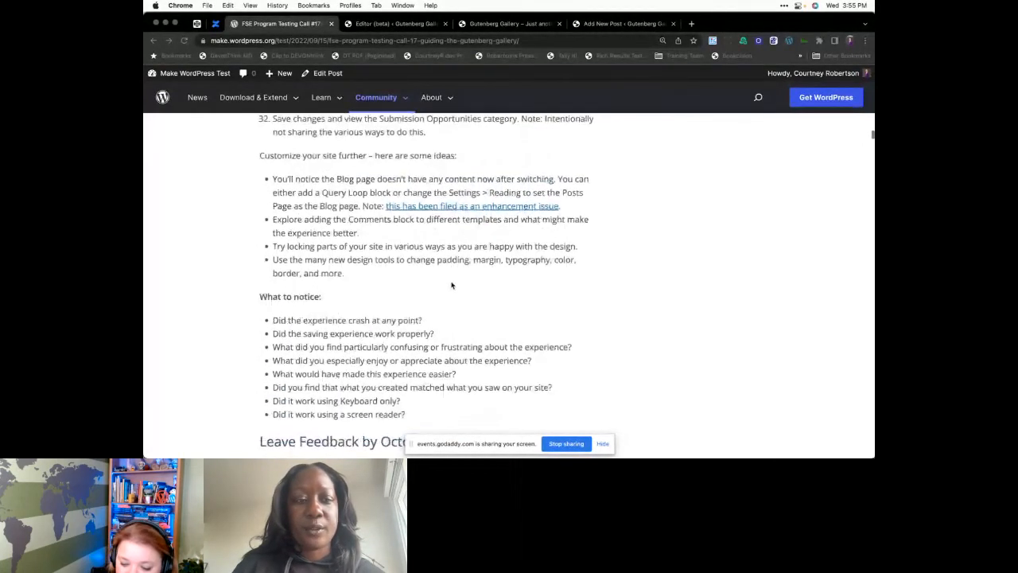
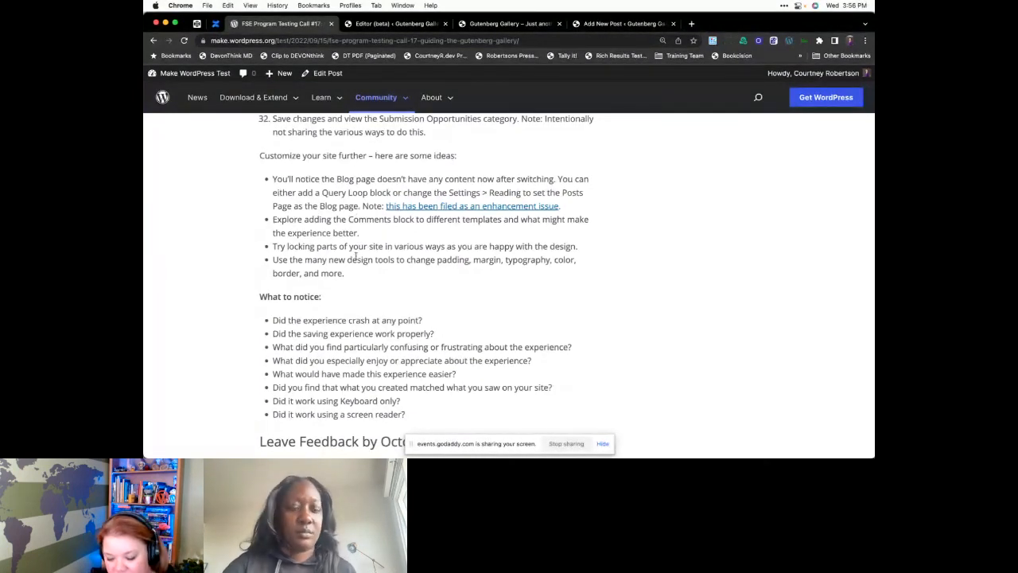
pyautogui.scroll(-4, 354, 256)
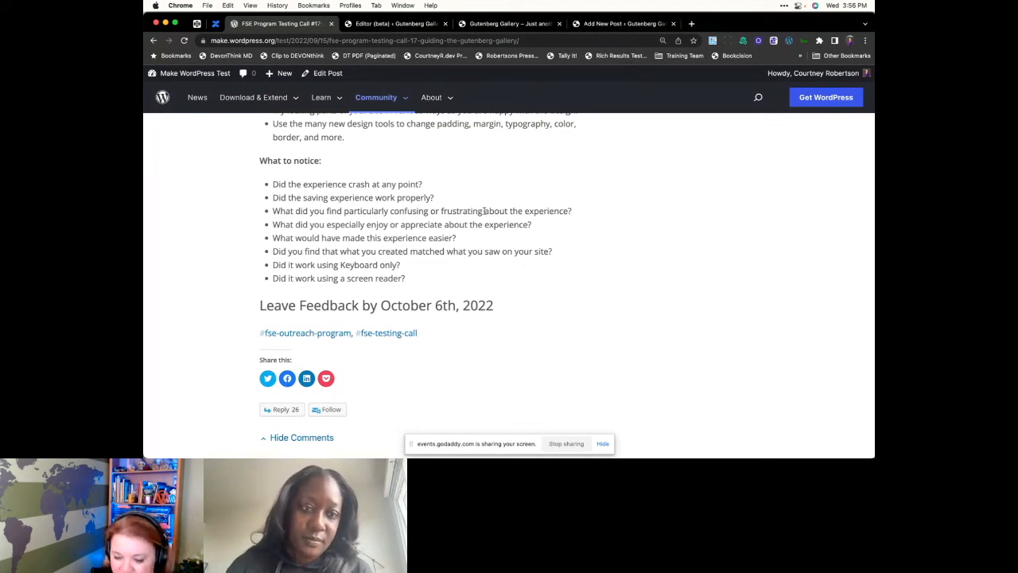
pyautogui.moveTo(573, 214); pyautogui.dragTo(349, 206)
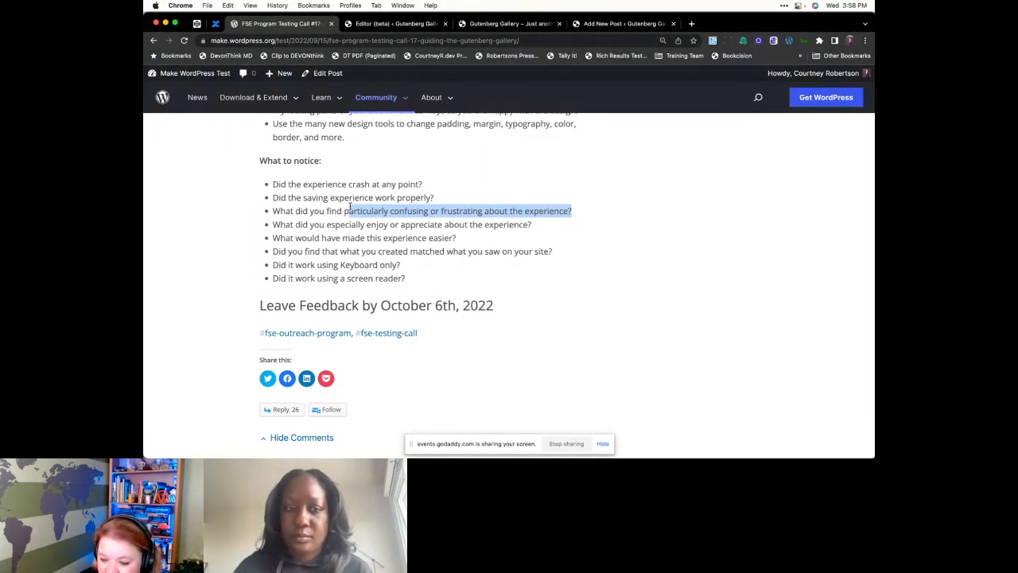
# - Switch to the site editor, review the pending changes and save the Page template, Header template part and Custom Styles
pyautogui.click(379, 24)
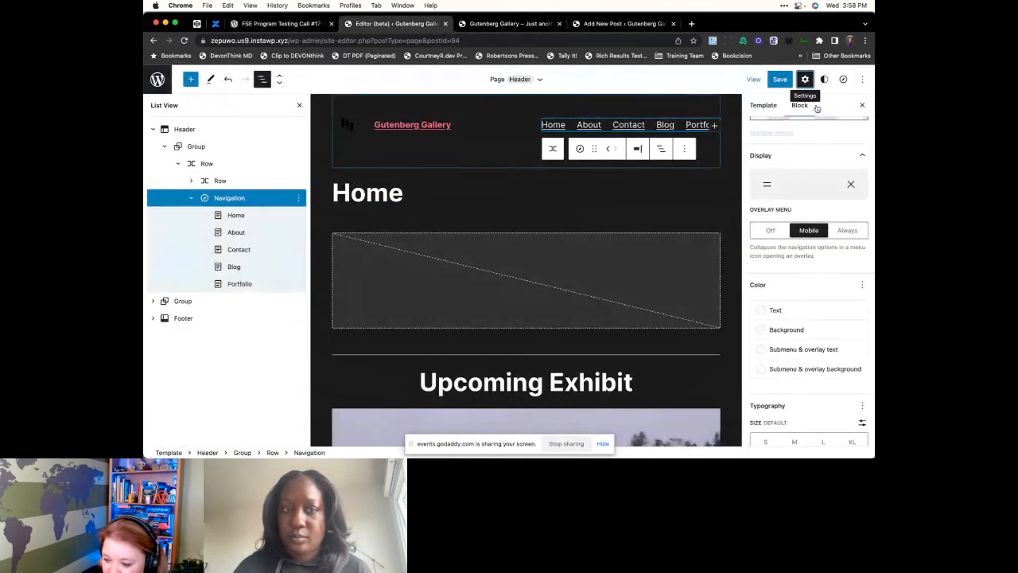
pyautogui.click(779, 79)
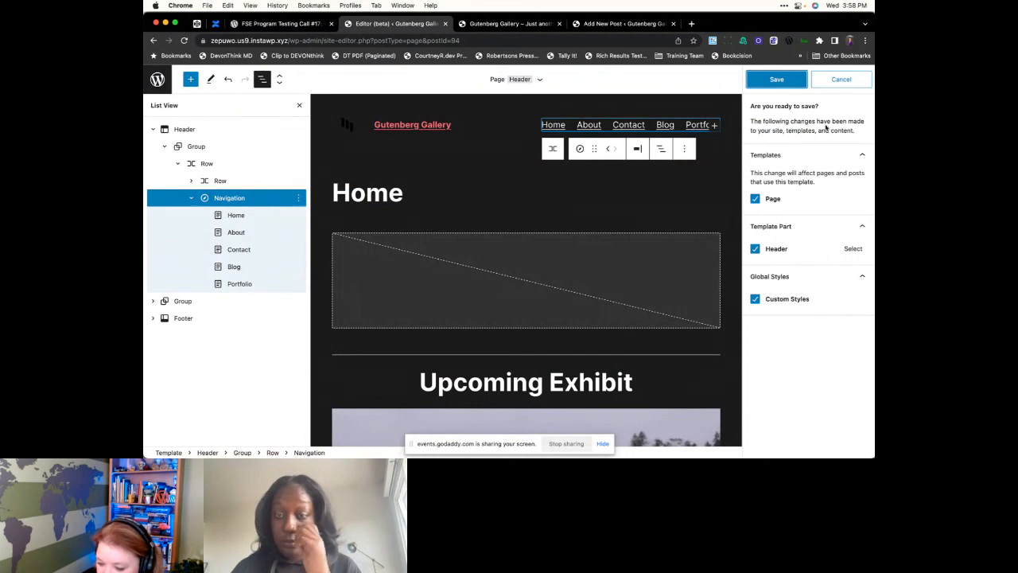
pyautogui.moveTo(782, 121); pyautogui.dragTo(856, 135)
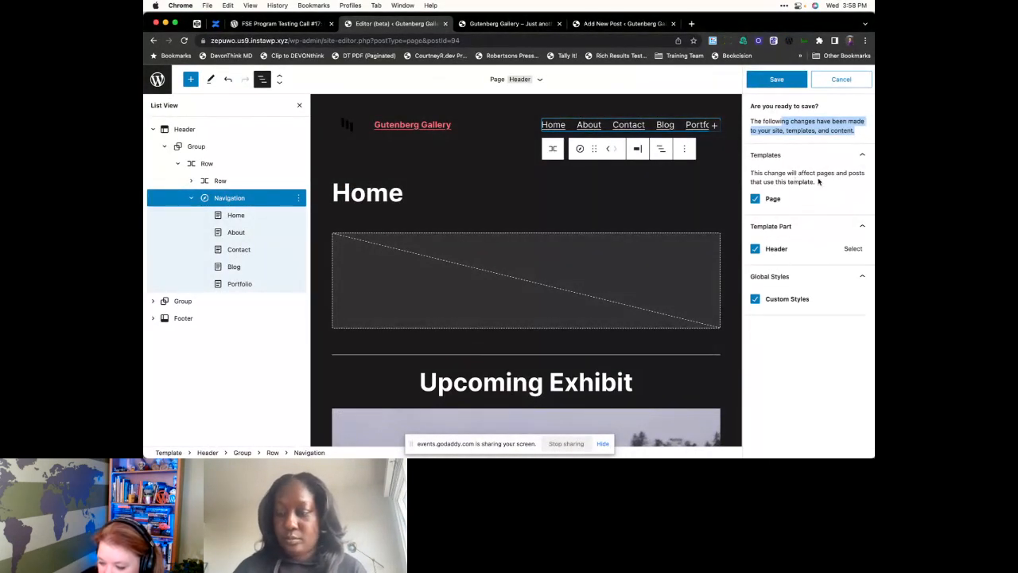
pyautogui.moveTo(817, 184); pyautogui.dragTo(814, 172)
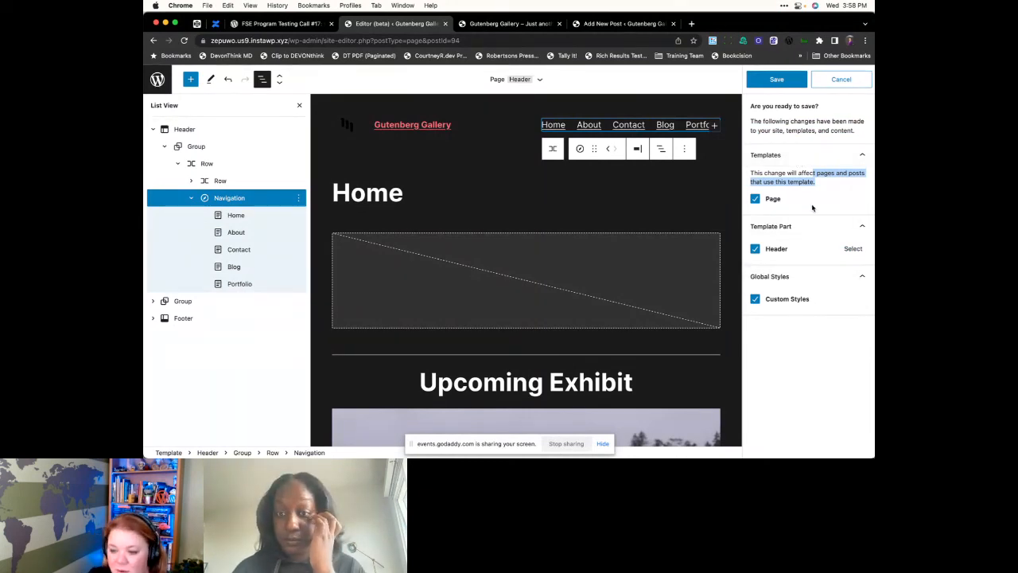
pyautogui.click(777, 80)
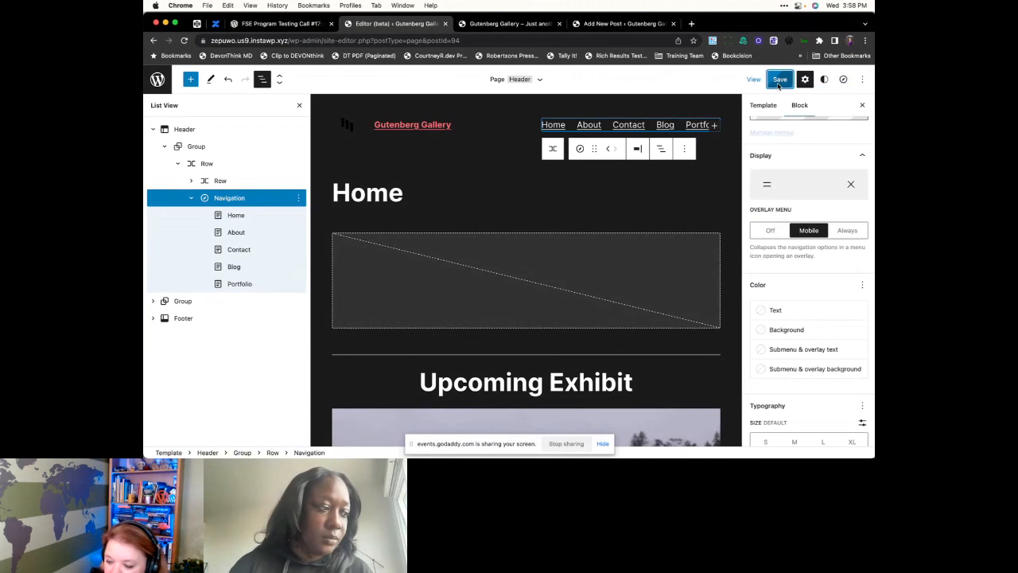